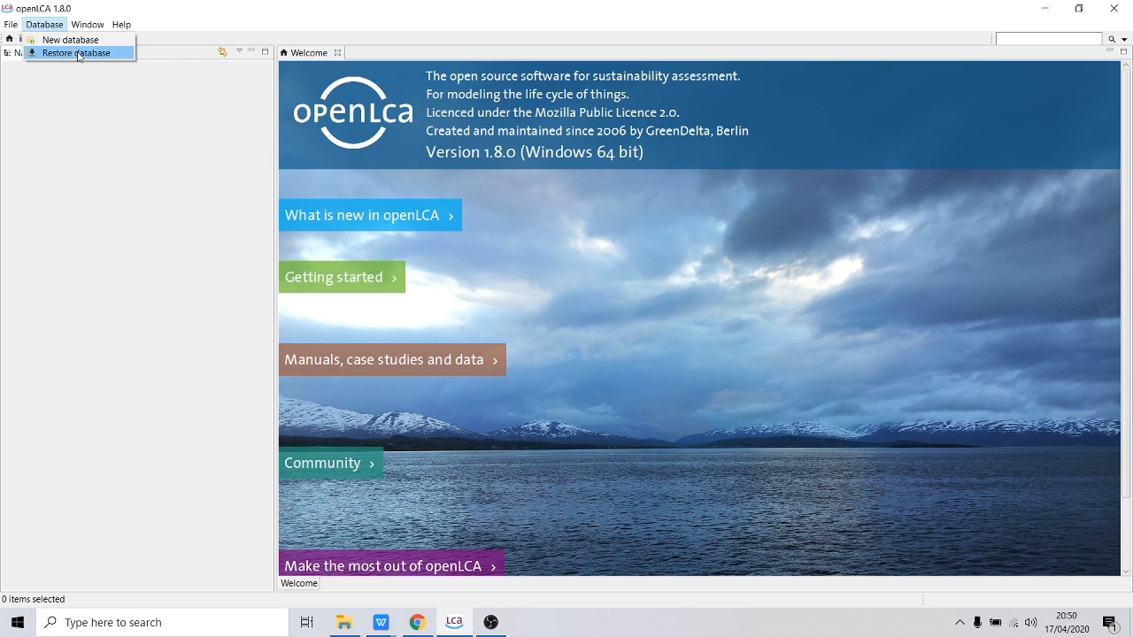
# Step: Restore the database from the file Database LCA-ecoinvent.zolca and open database_lca_ecoinvent
pyautogui.click(70, 53)
pyautogui.click(199, 135)
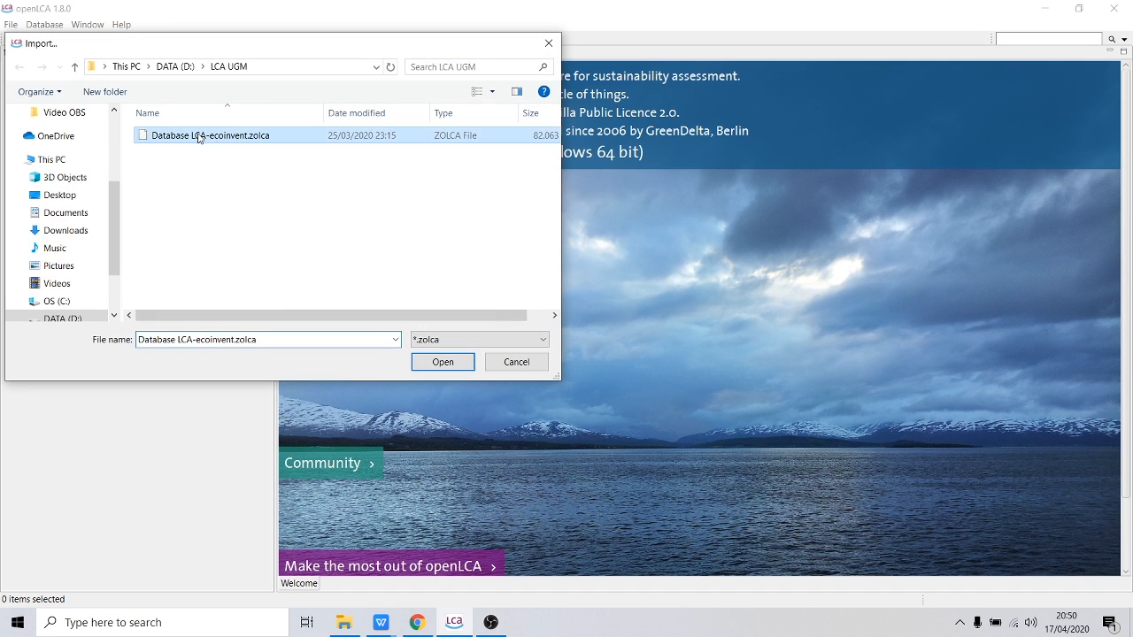
pyautogui.click(459, 363)
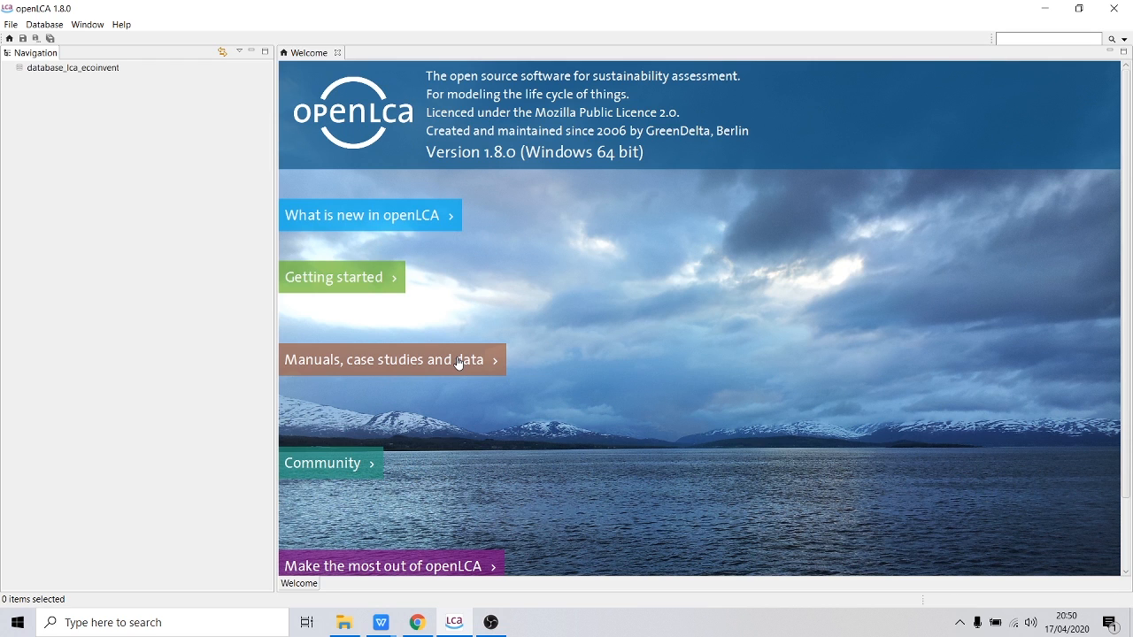
pyautogui.doubleClick(62, 67)
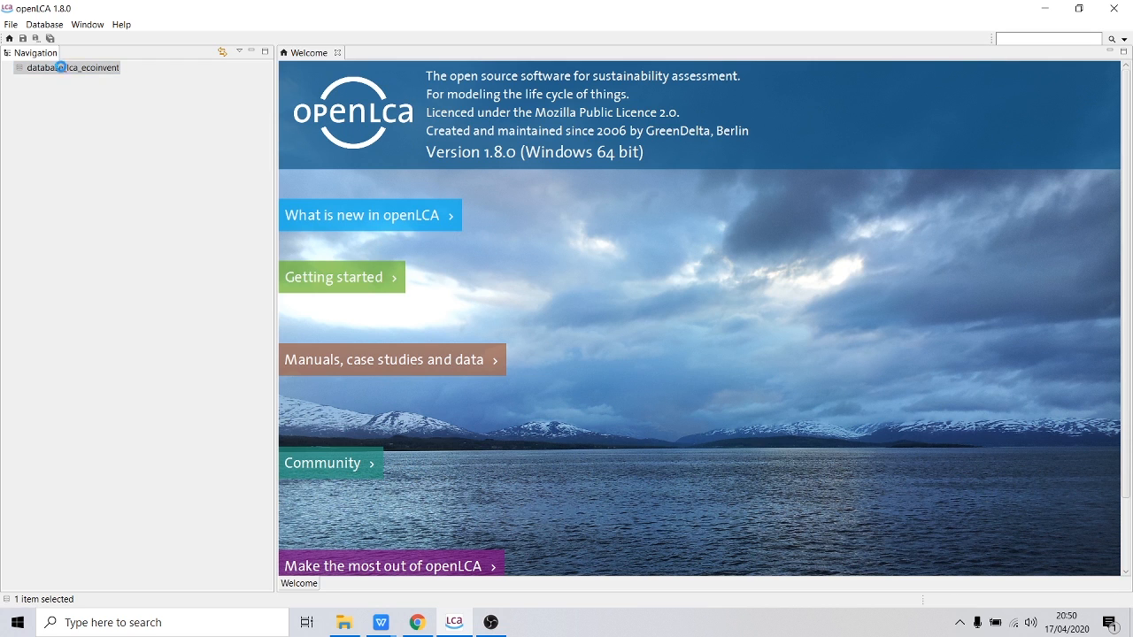
# Step: Add a child category named Chicken under Flows
pyautogui.doubleClick(46, 122)
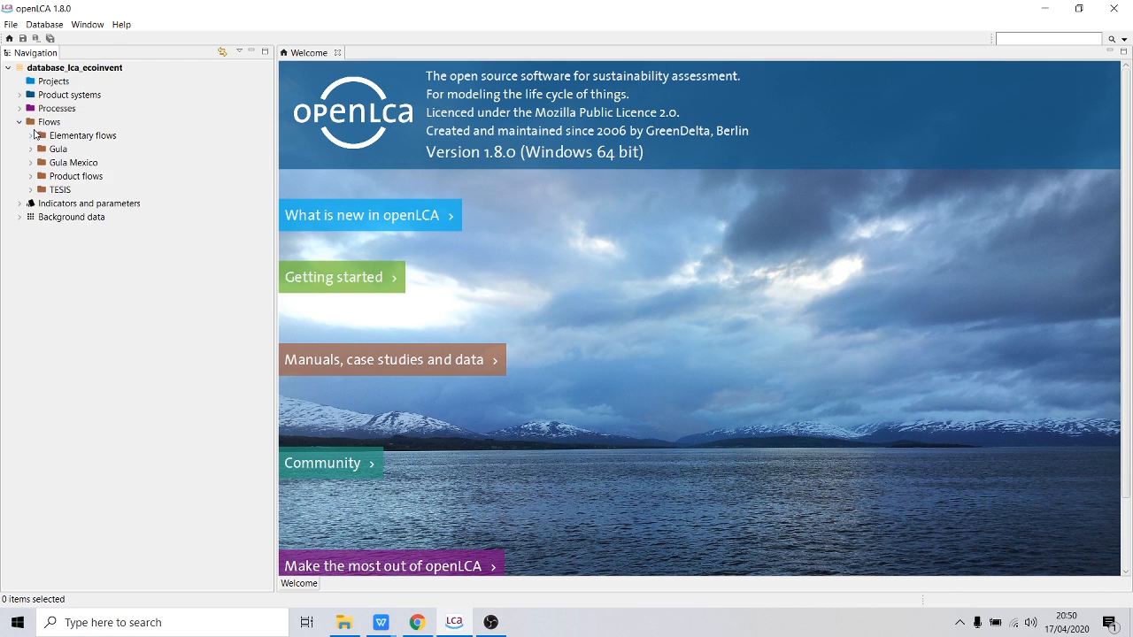
pyautogui.rightClick(43, 124)
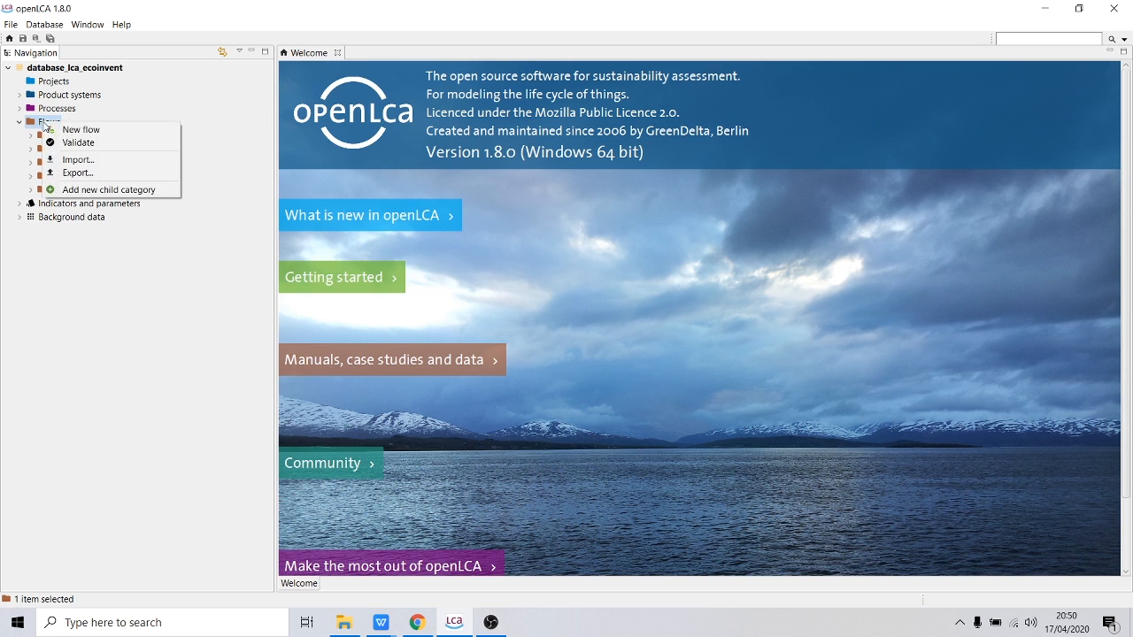
pyautogui.click(108, 190)
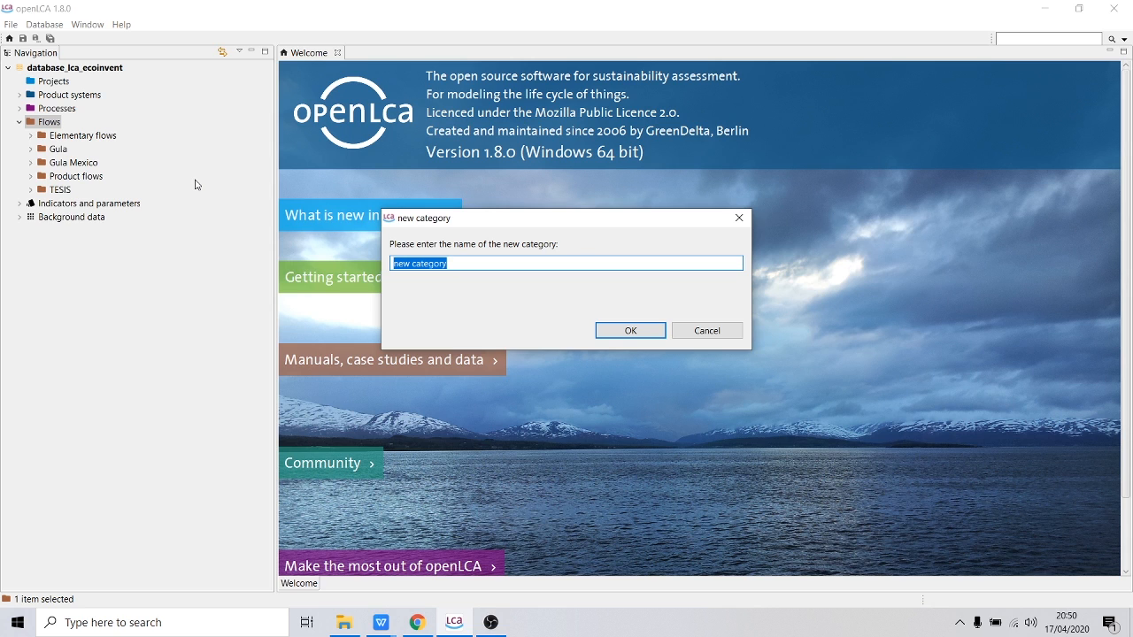
pyautogui.write('Chicken')
pyautogui.press('Return')
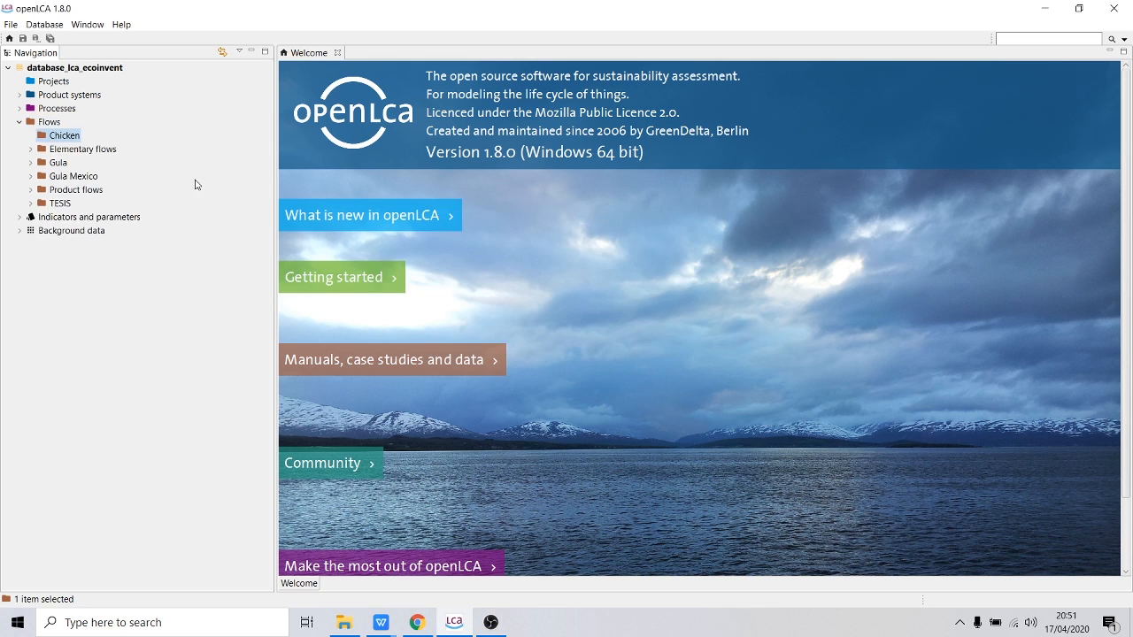
# Step: Start a new flow named Feed in the Chicken flow category
pyautogui.rightClick(66, 141)
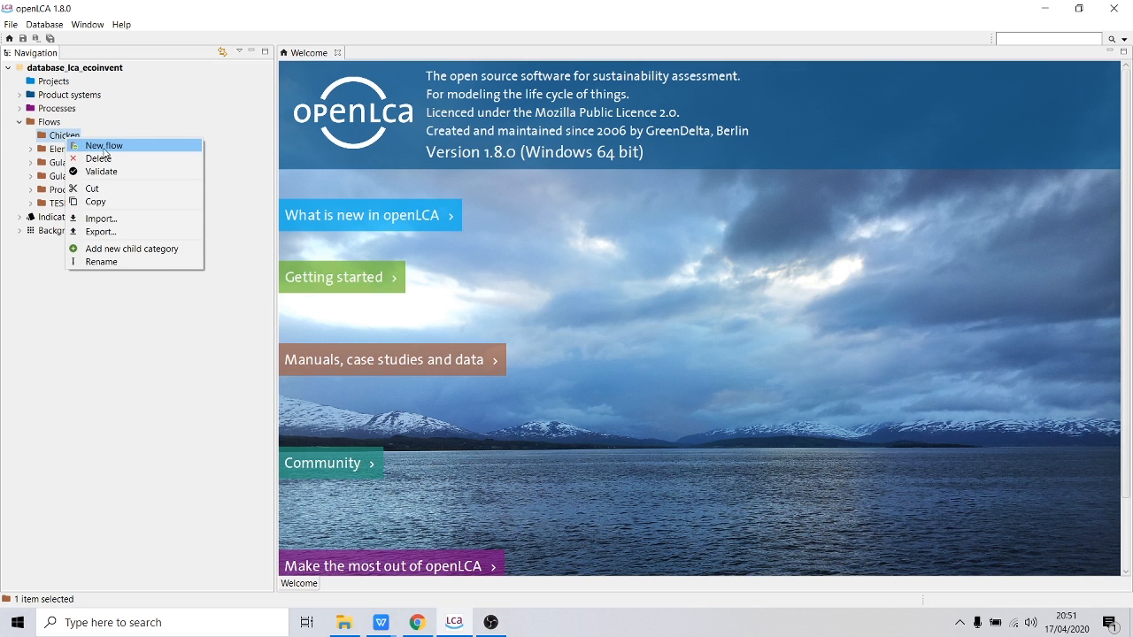
pyautogui.rightClick(55, 138)
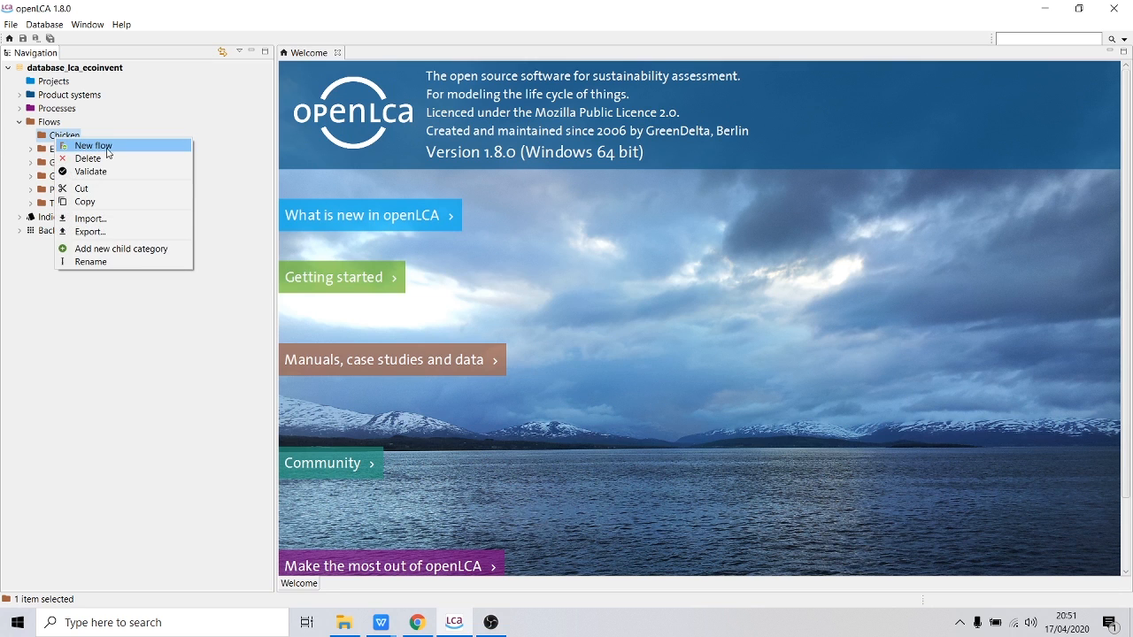
pyautogui.click(115, 152)
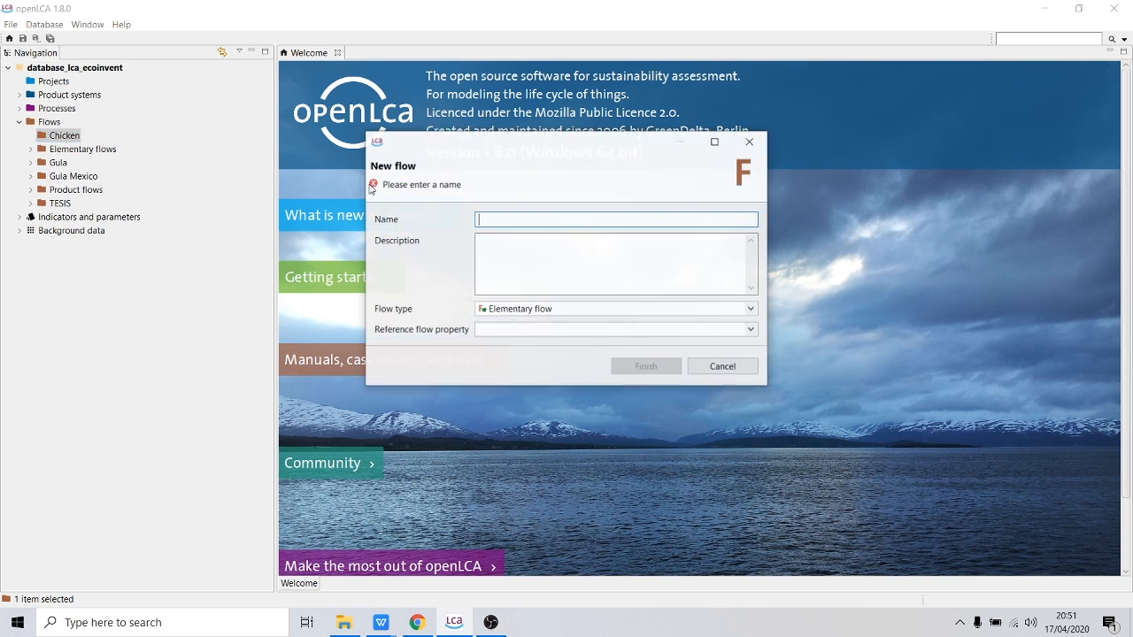
pyautogui.write('Feed')
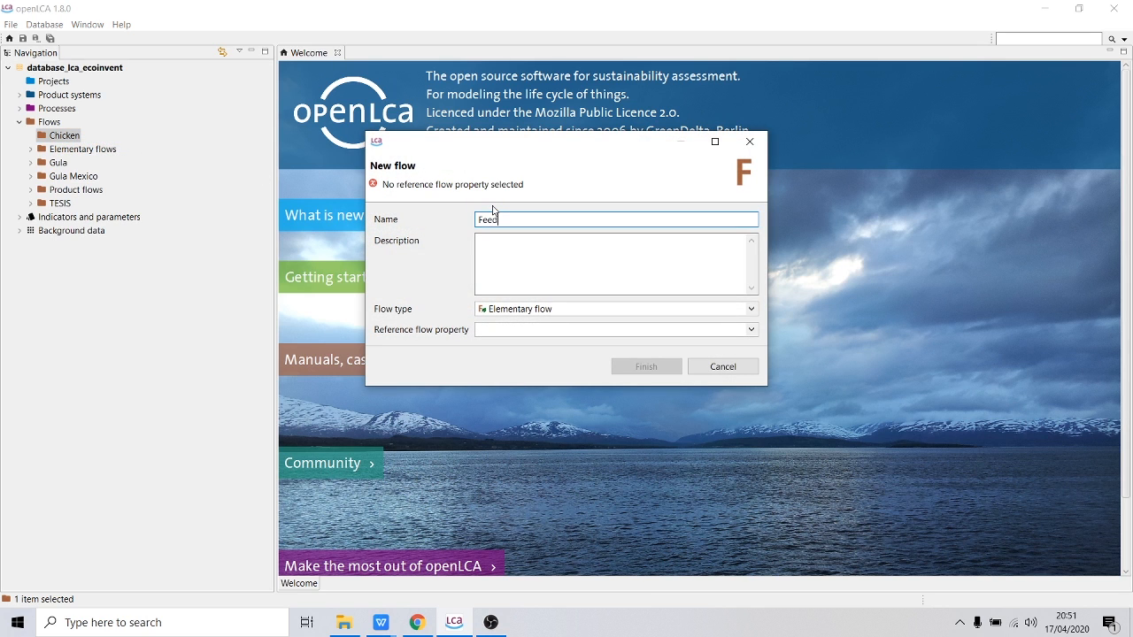
pyautogui.click(567, 310)
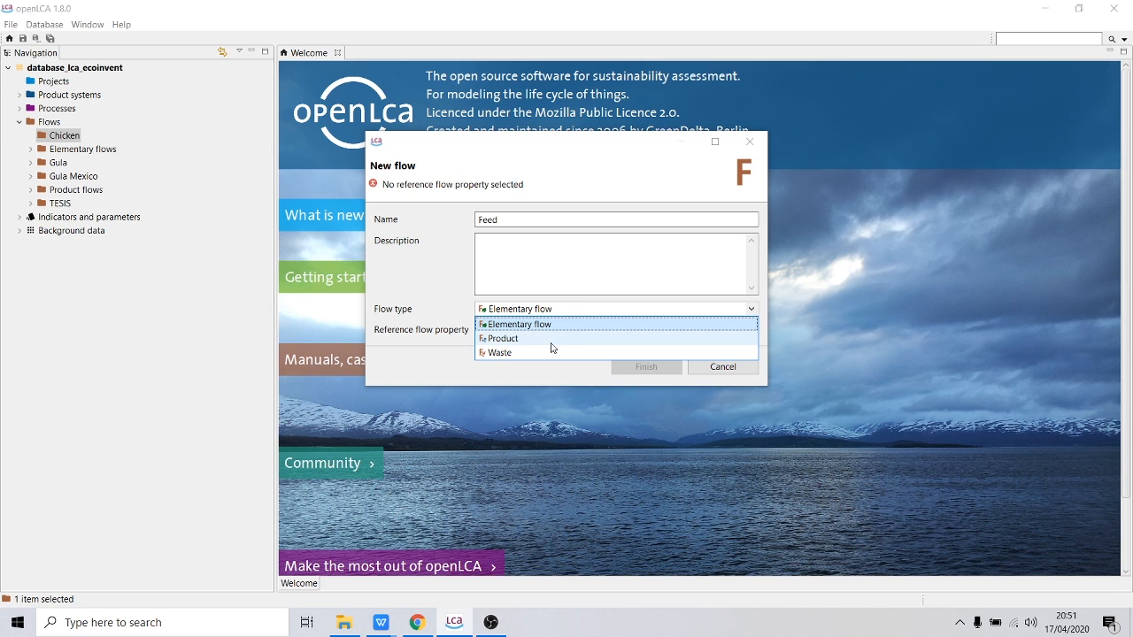
# Step: Switch to LCA UGM.pptx in WPS Office, examine the Flow Chart slide for feed production, and return to openLCA
pyautogui.click(384, 632)
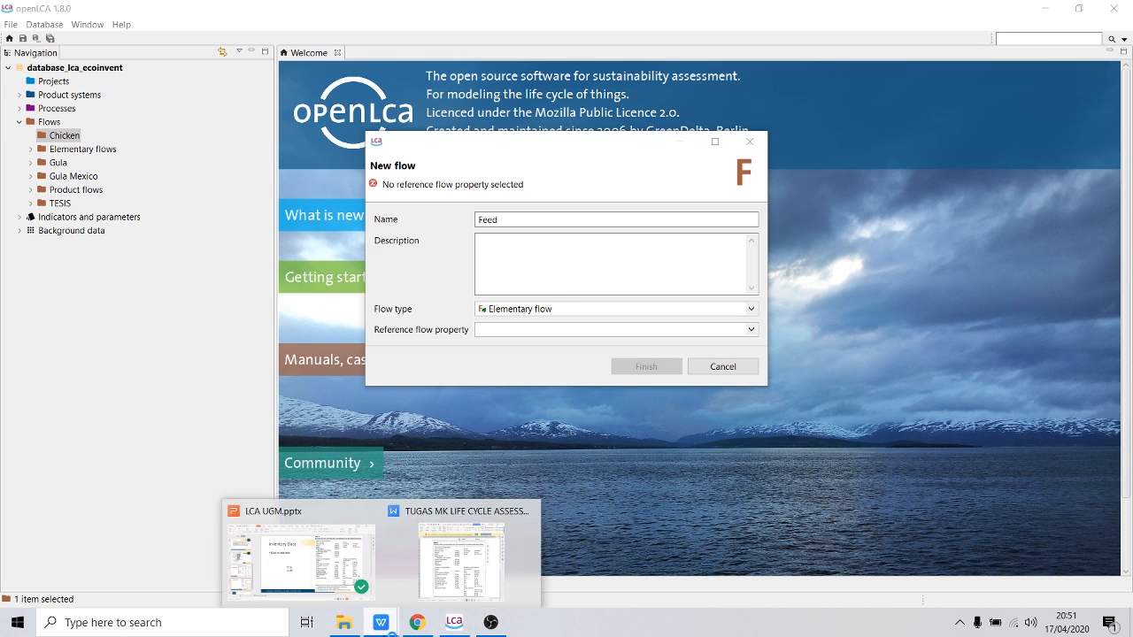
pyautogui.click(385, 633)
pyautogui.click(327, 580)
pyautogui.click(57, 288)
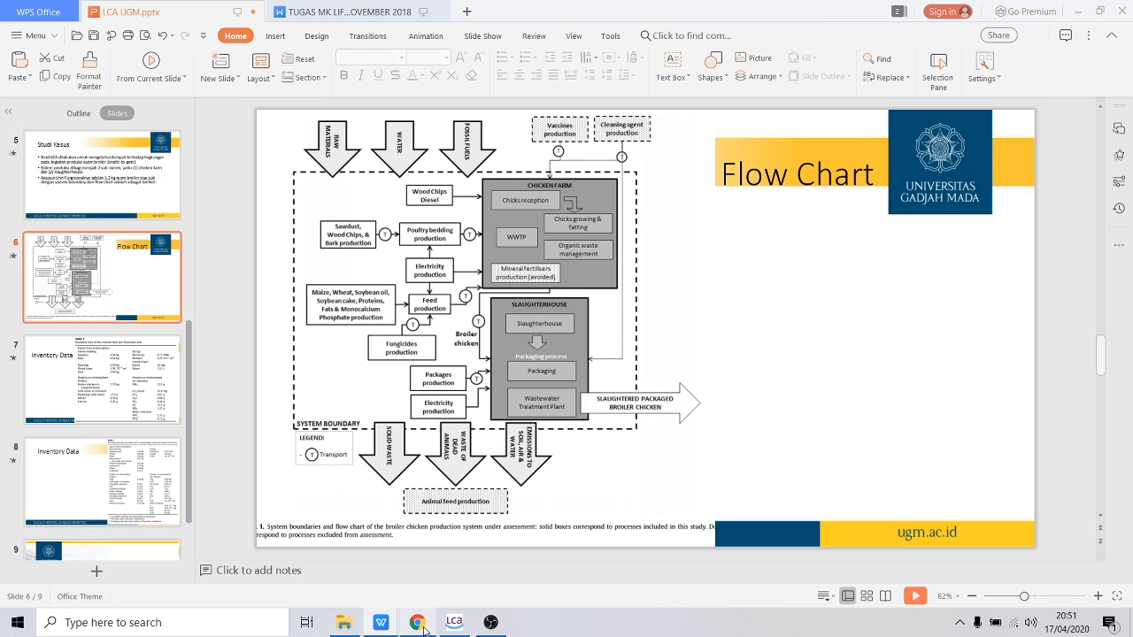
pyautogui.click(454, 623)
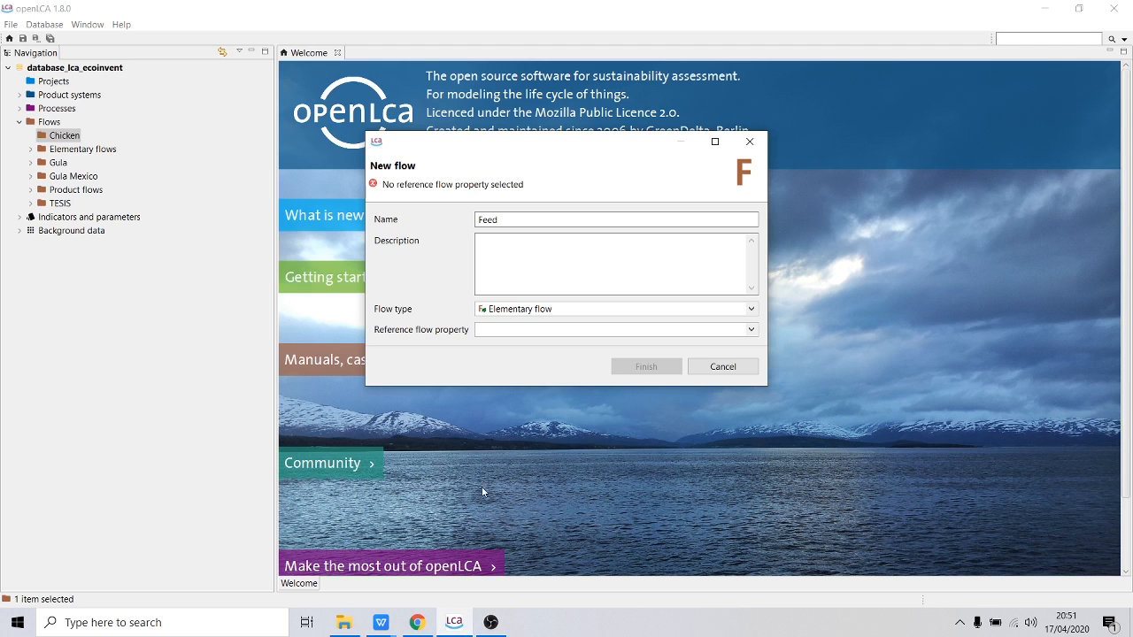
# Step: Create the Feed flow as a Product with a mass reference flow property, close its editor and expand the Chicken flow category
pyautogui.click(525, 309)
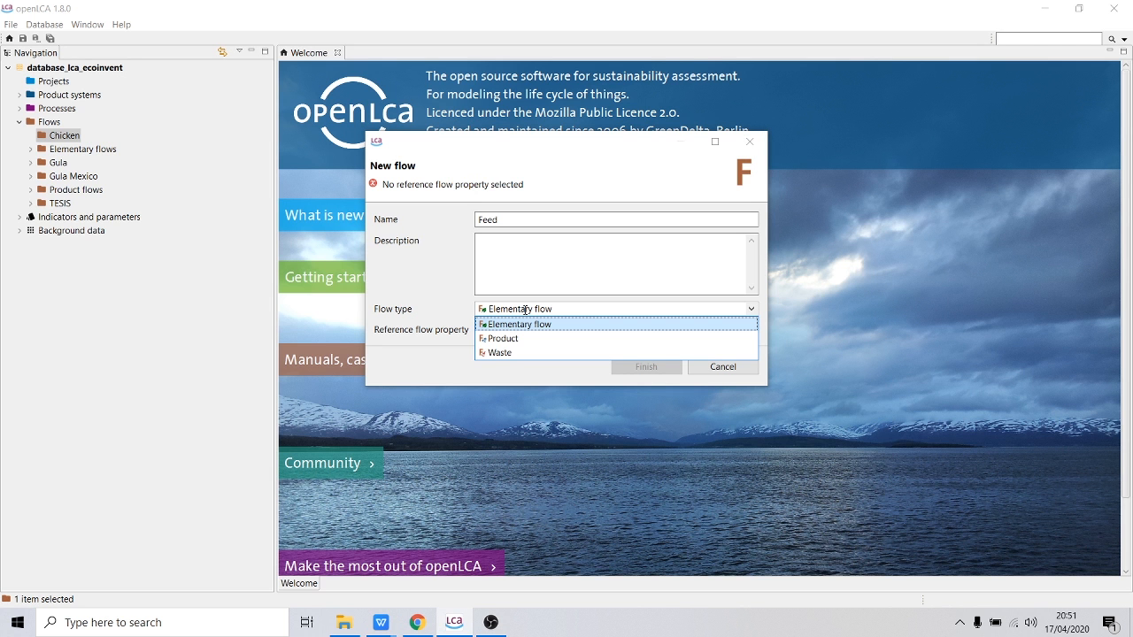
pyautogui.click(491, 339)
pyautogui.click(499, 329)
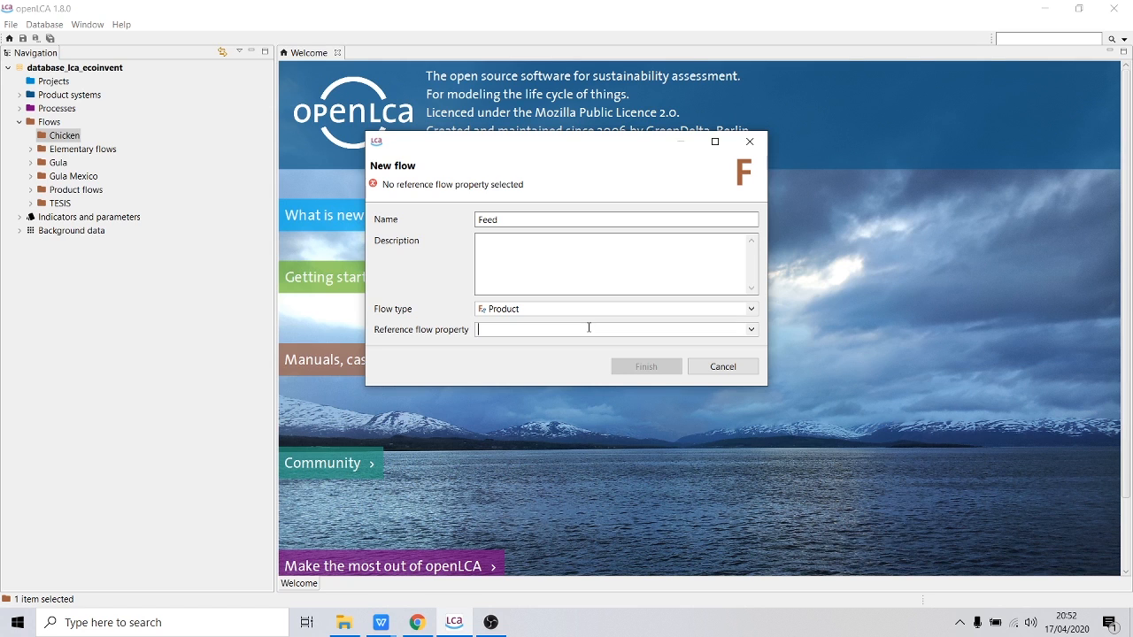
pyautogui.click(589, 327)
pyautogui.click(588, 328)
pyautogui.press('m')
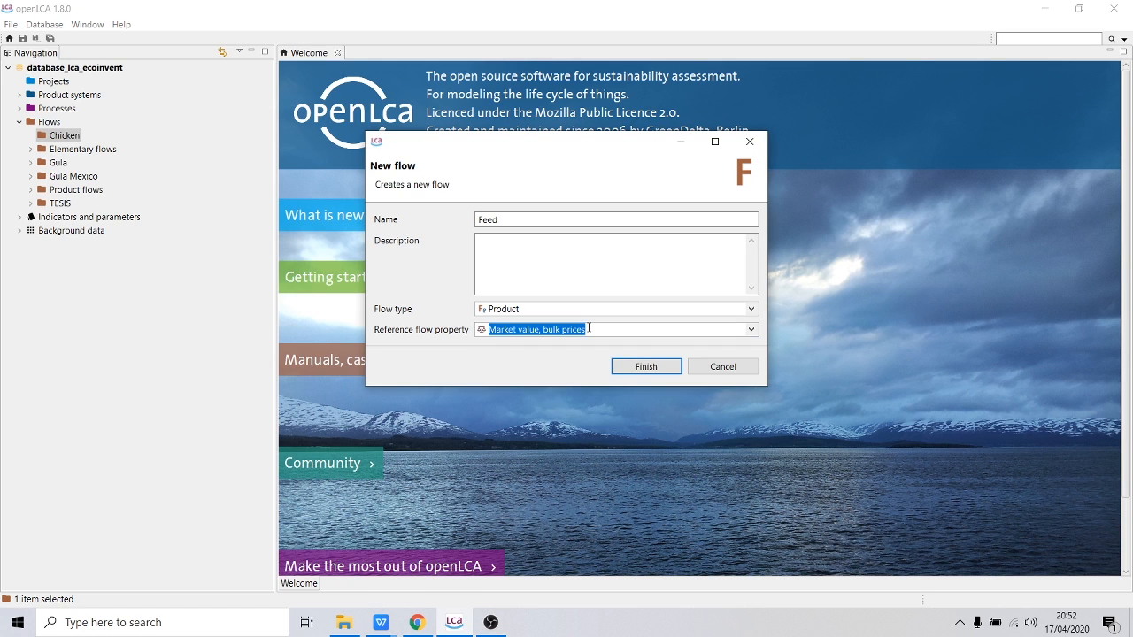
pyautogui.press('m')
pyautogui.press('Return')
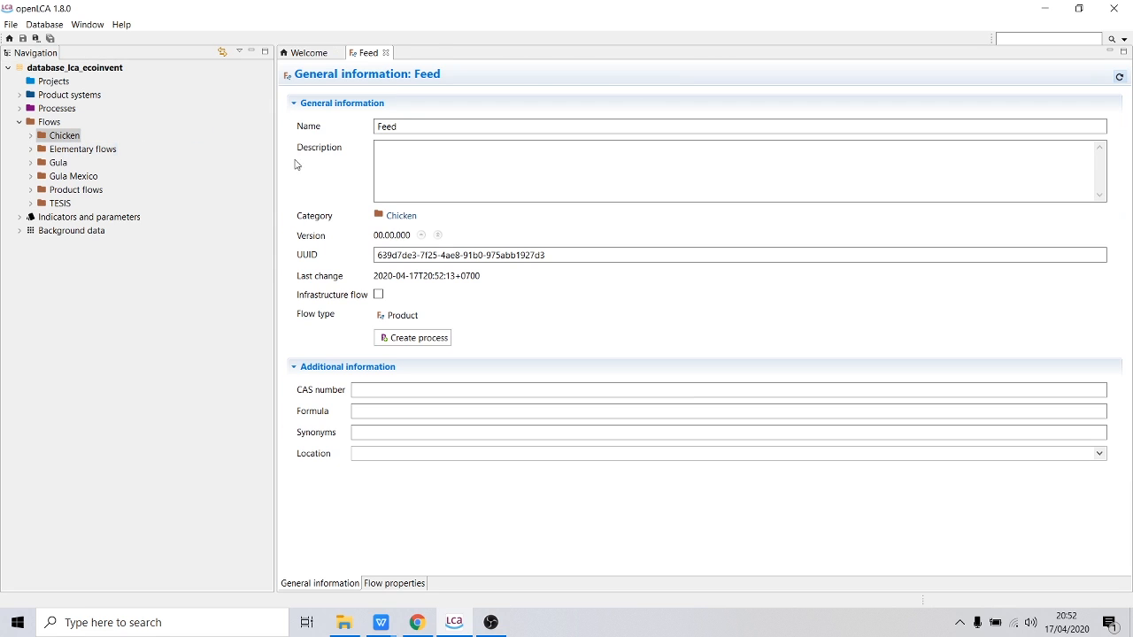
pyautogui.click(386, 52)
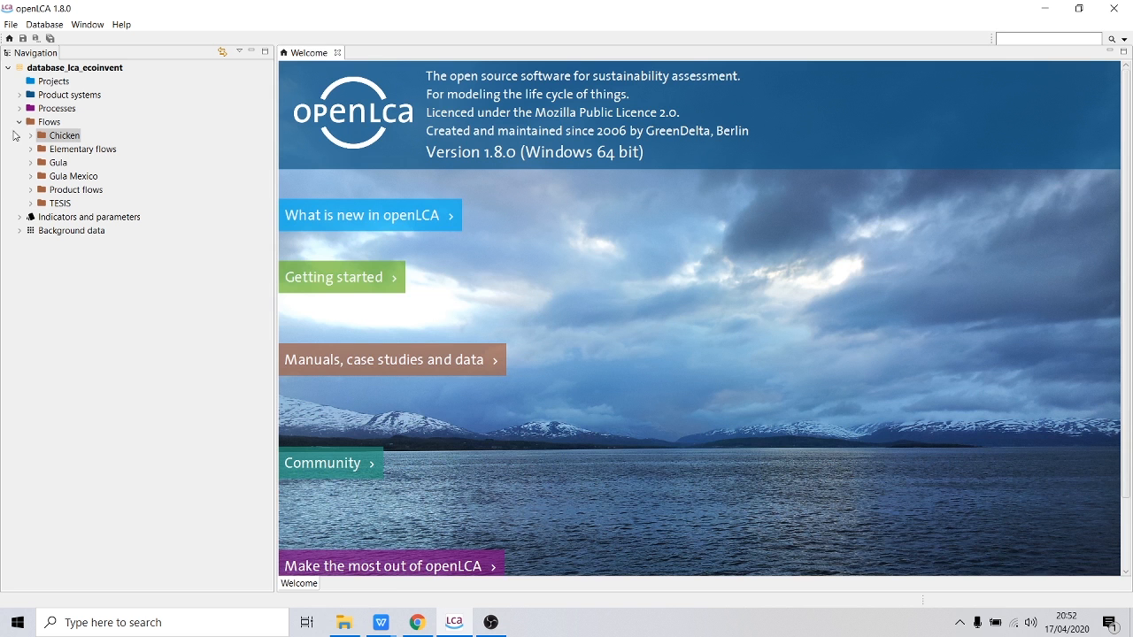
pyautogui.click(31, 135)
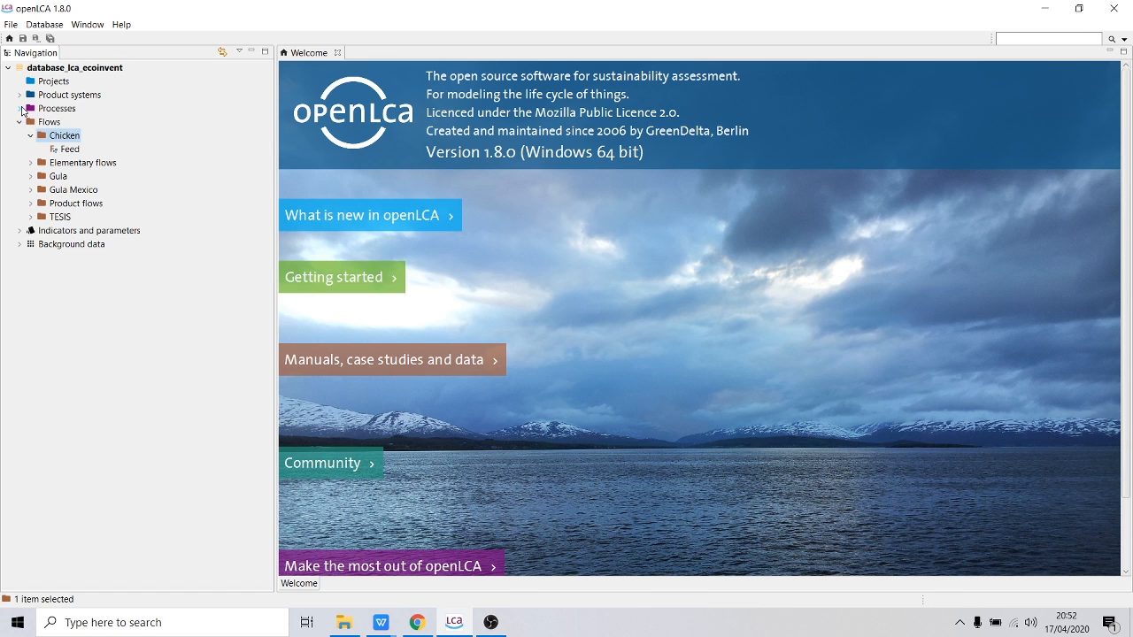
# Step: Add a child category named Chicken under Processes
pyautogui.click(20, 108)
pyautogui.click(70, 111)
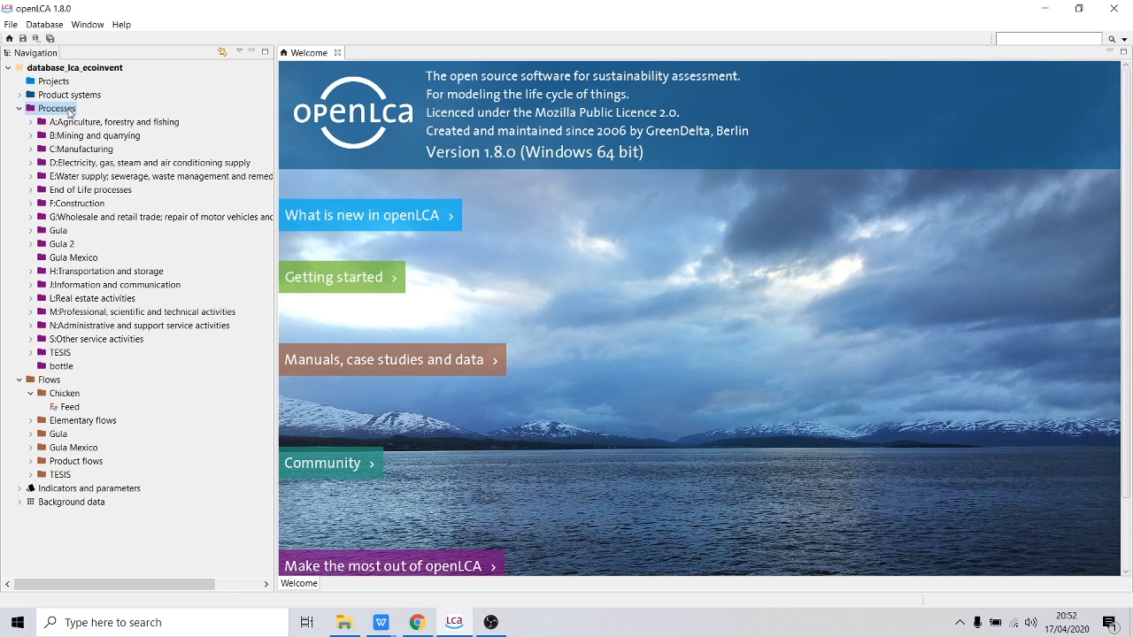
pyautogui.rightClick(70, 112)
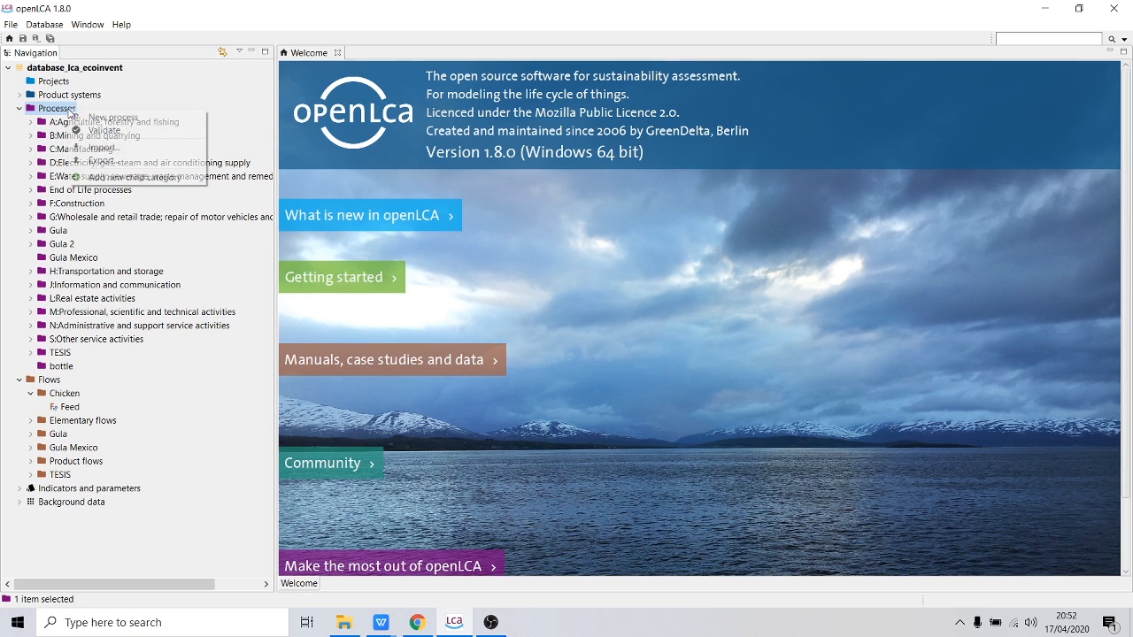
pyautogui.click(124, 180)
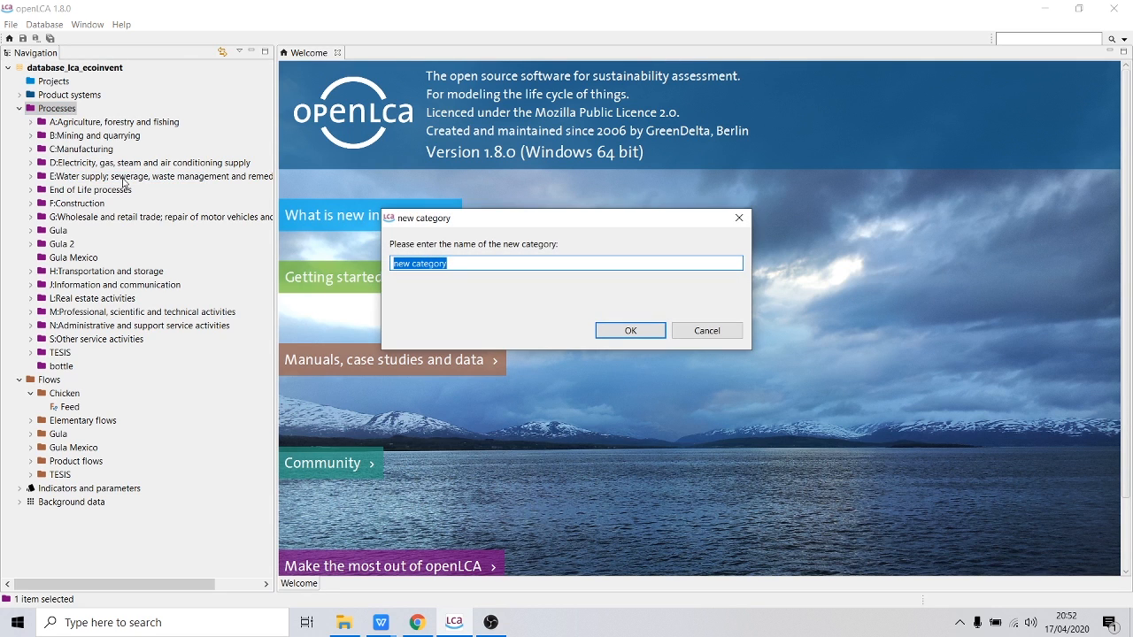
pyautogui.write('Chicken')
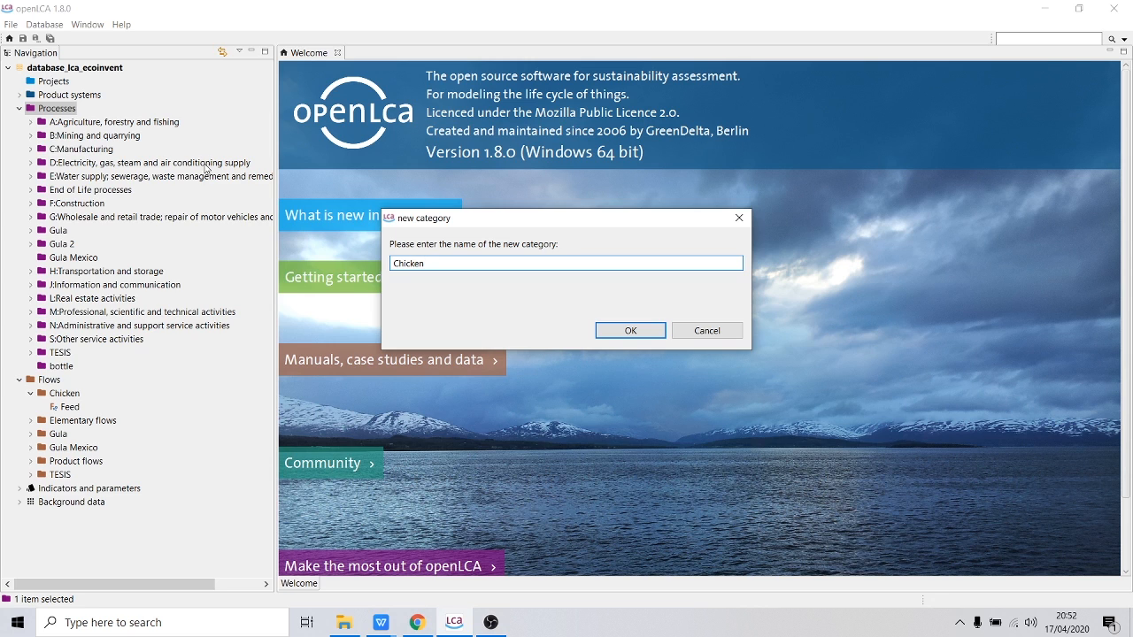
pyautogui.click(646, 334)
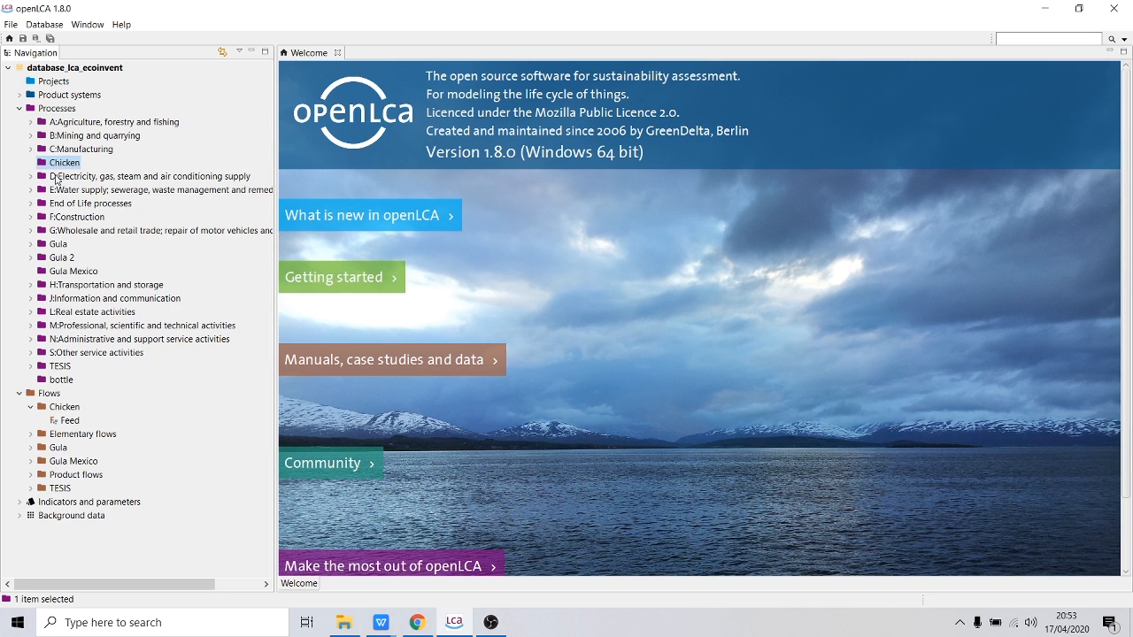
# Step: Create a process named Feed Production in the Chicken process category, with the Feed flow as its quantitative reference
pyautogui.rightClick(58, 166)
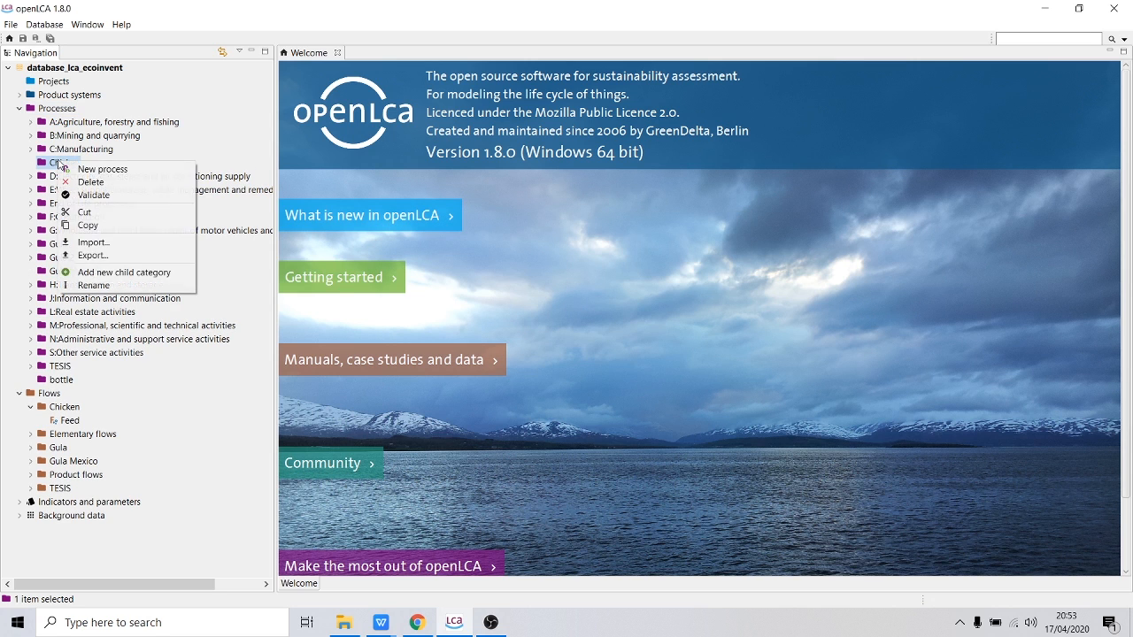
pyautogui.press('Escape')
pyautogui.rightClick(65, 166)
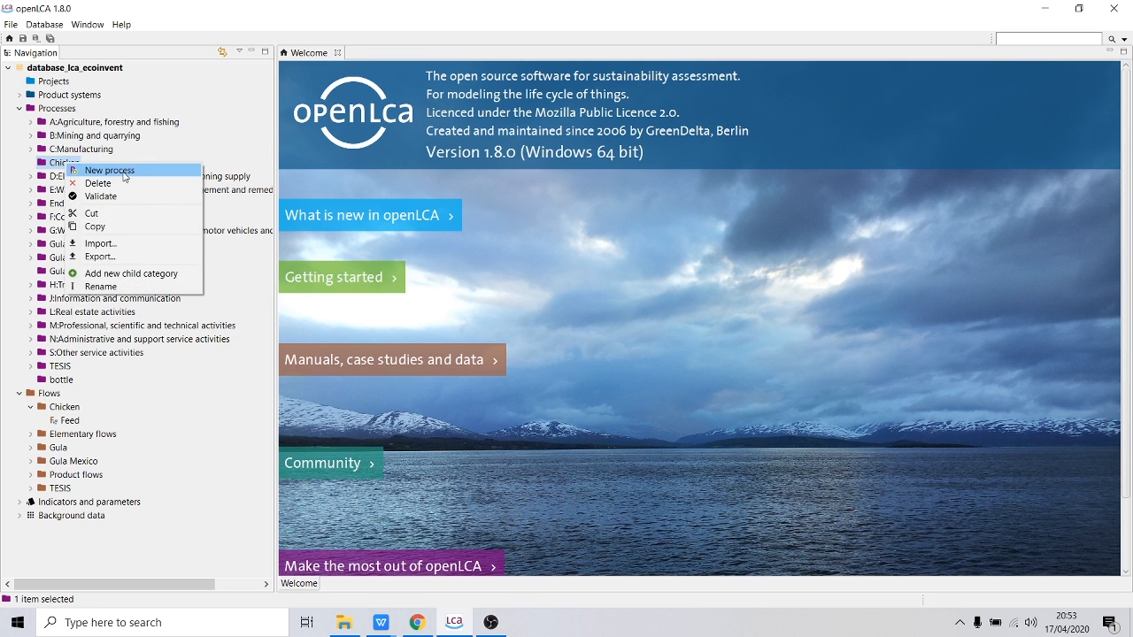
pyautogui.click(110, 170)
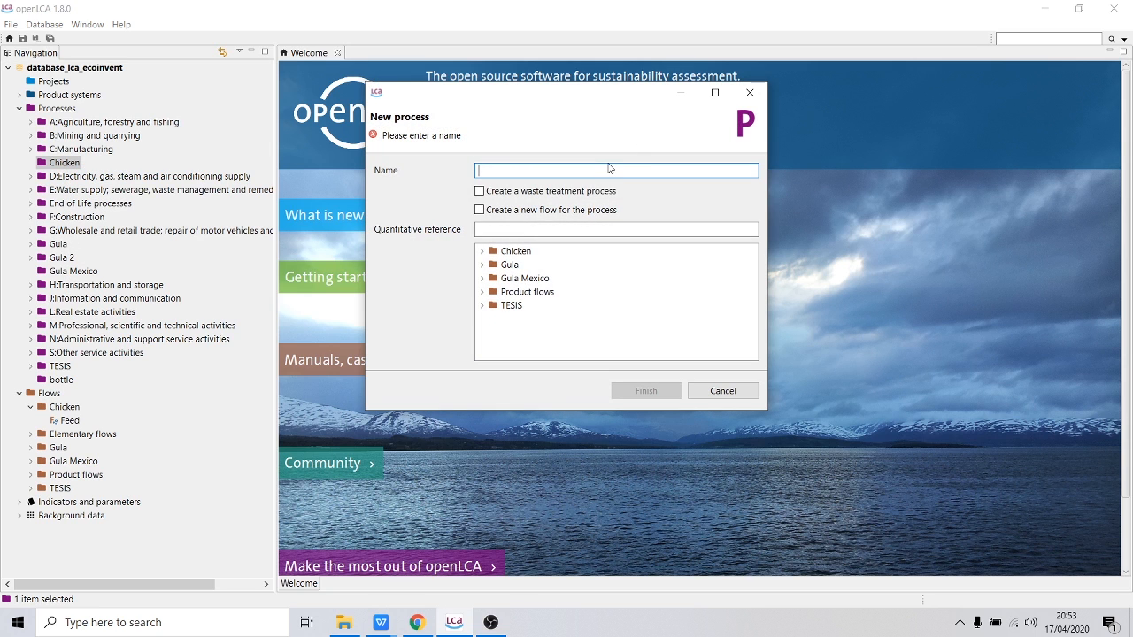
pyautogui.write('Feed')
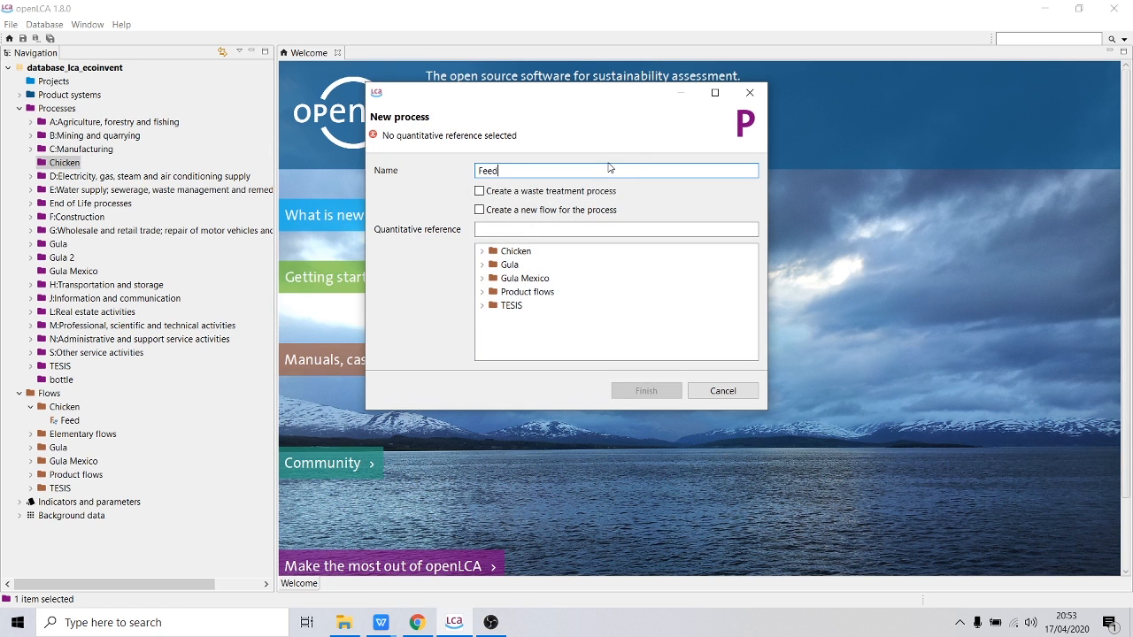
pyautogui.write(' Production')
pyautogui.click(483, 251)
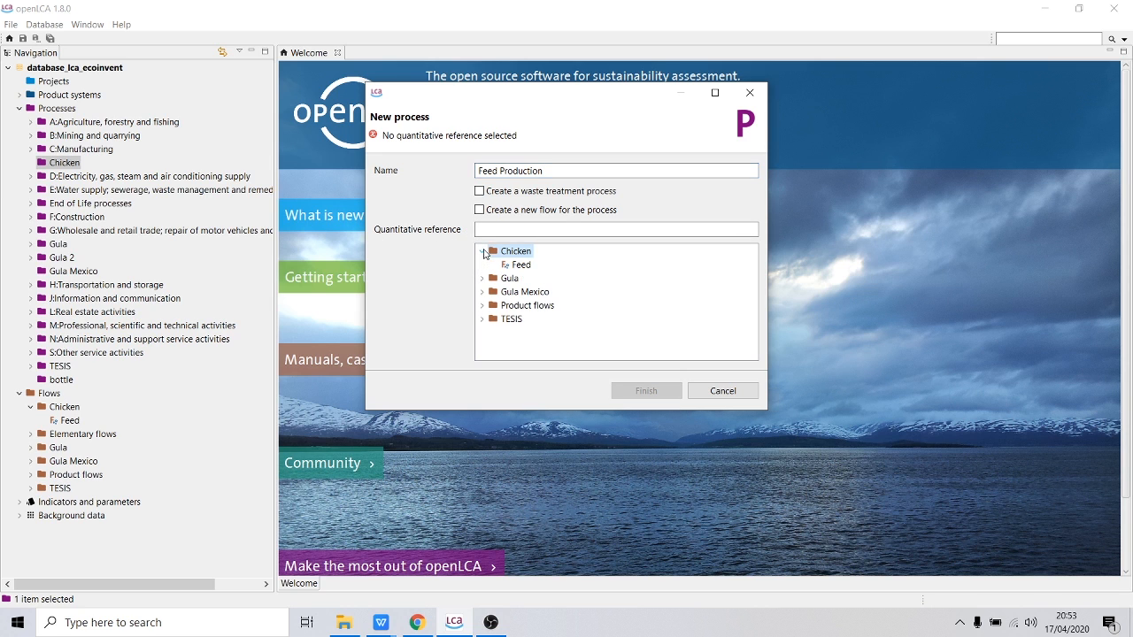
pyautogui.click(521, 265)
pyautogui.click(660, 390)
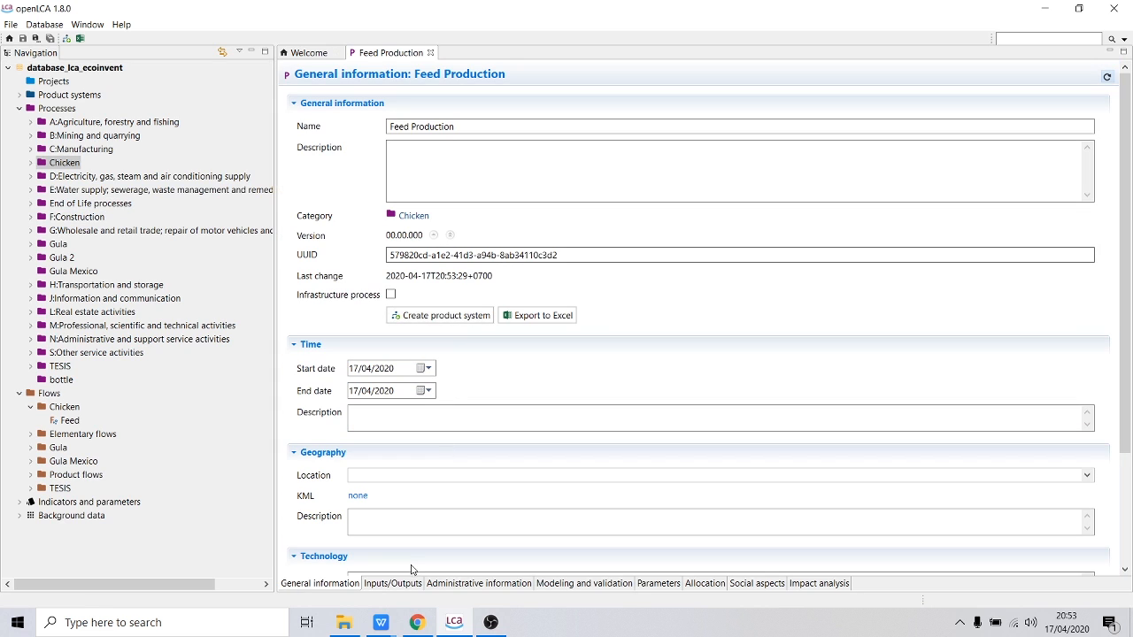
# Step: View the Feed Production process's inputs and outputs, and consult the feed inventory table on slide 8 of LCA UGM.pptx in WPS Office
pyautogui.click(406, 586)
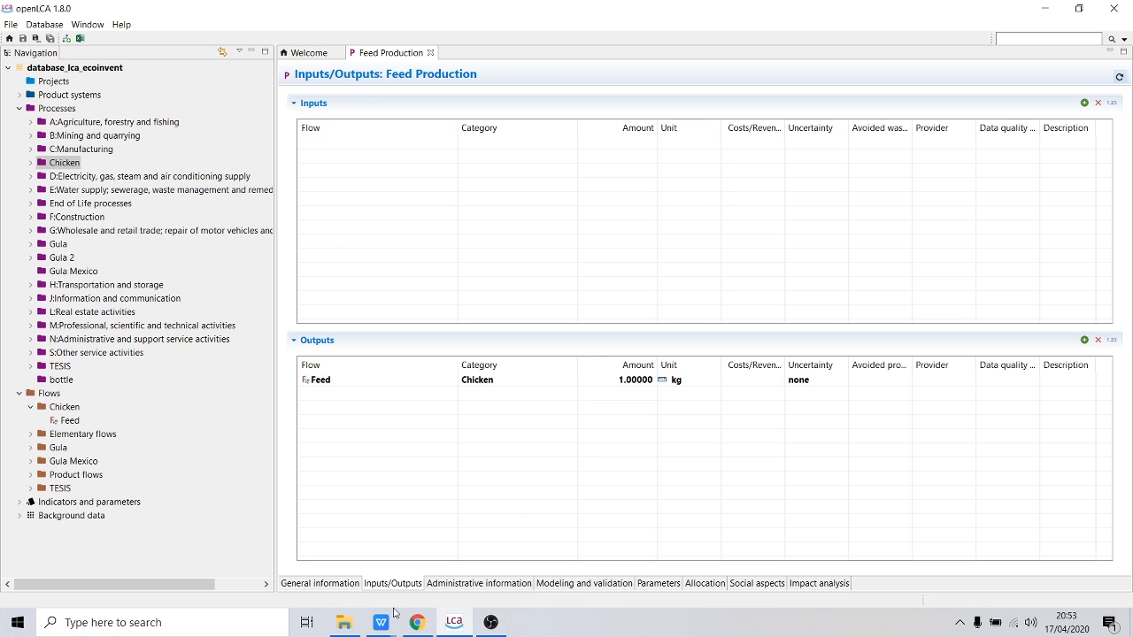
pyautogui.moveTo(380, 622)
pyautogui.click(327, 575)
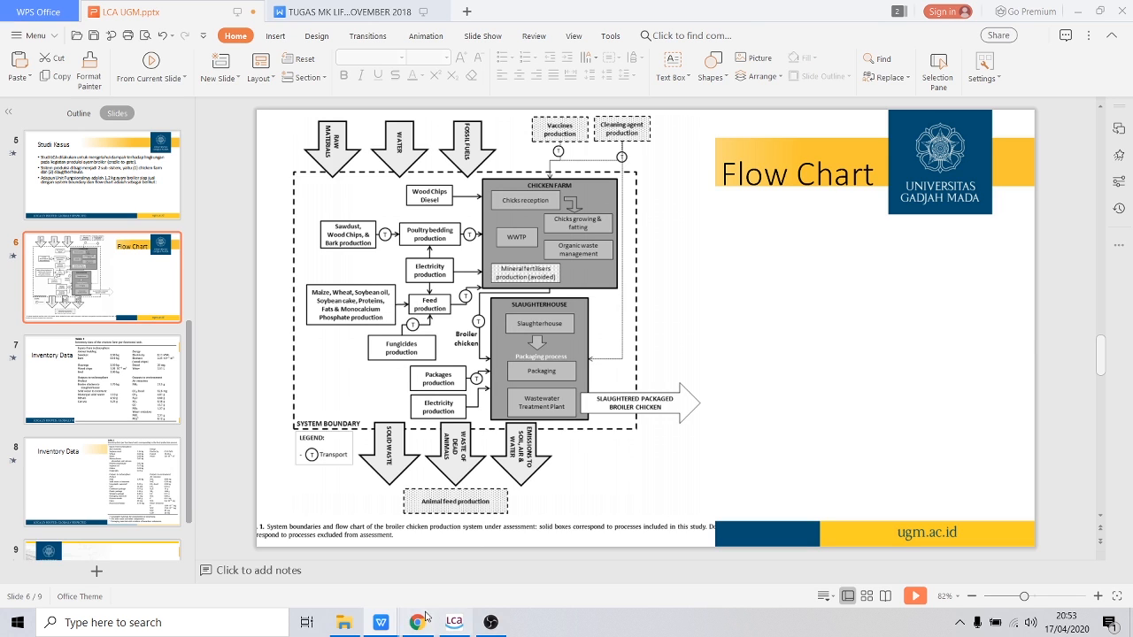
pyautogui.click(97, 455)
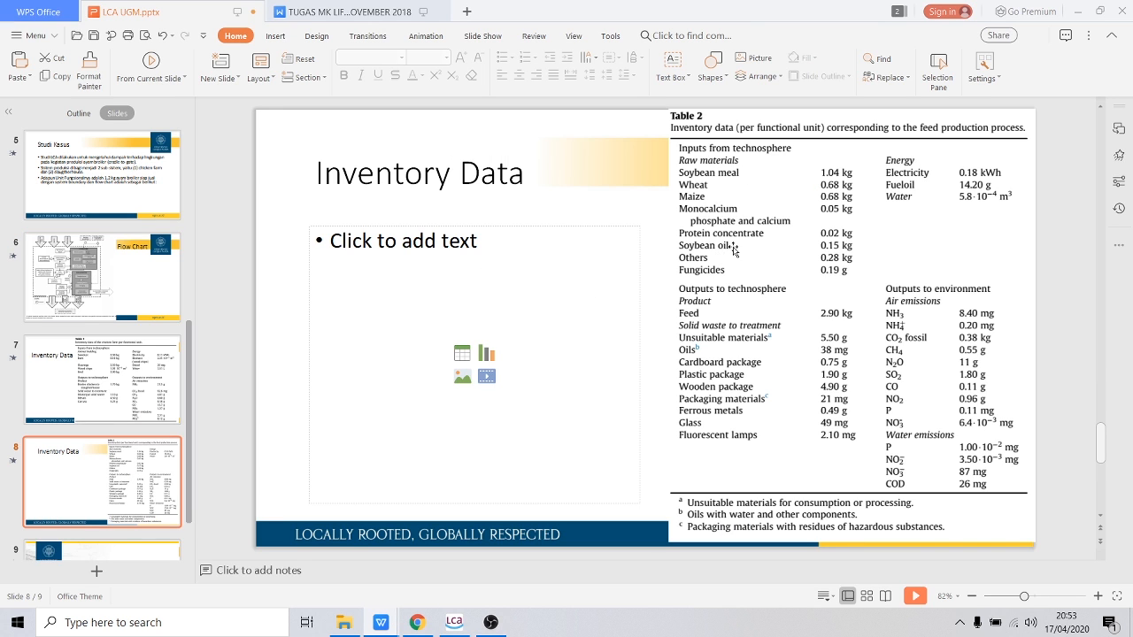
# Step: Open Neraca Produksi Ayam.xlsx from the LCA UGM folder and place it side by side with the openLCA window
pyautogui.click(349, 623)
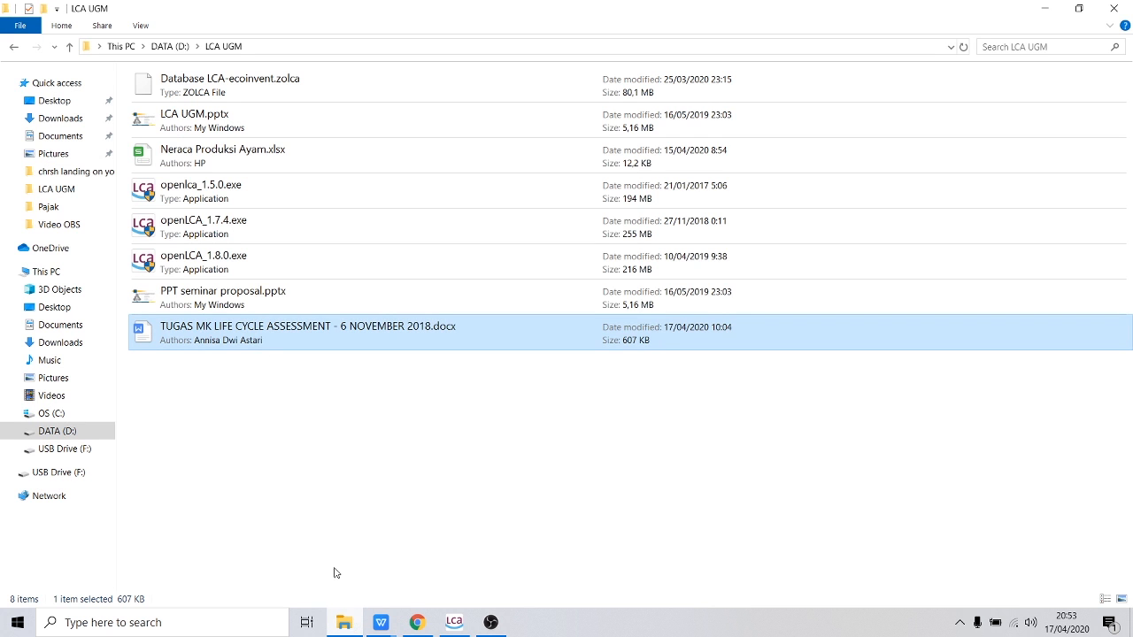
pyautogui.doubleClick(213, 158)
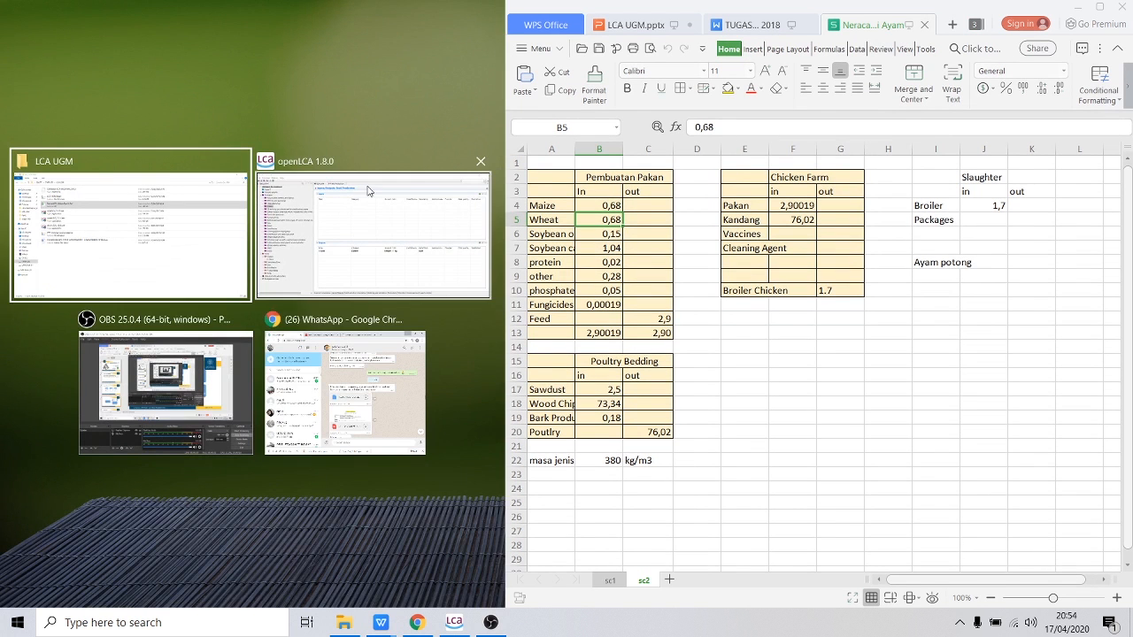
pyautogui.click(375, 212)
# Step: Examine the input amounts of the feed ingredients, from maize to fungicides, in the spreadsheet's Pembuatan Pakan table
pyautogui.click(605, 290)
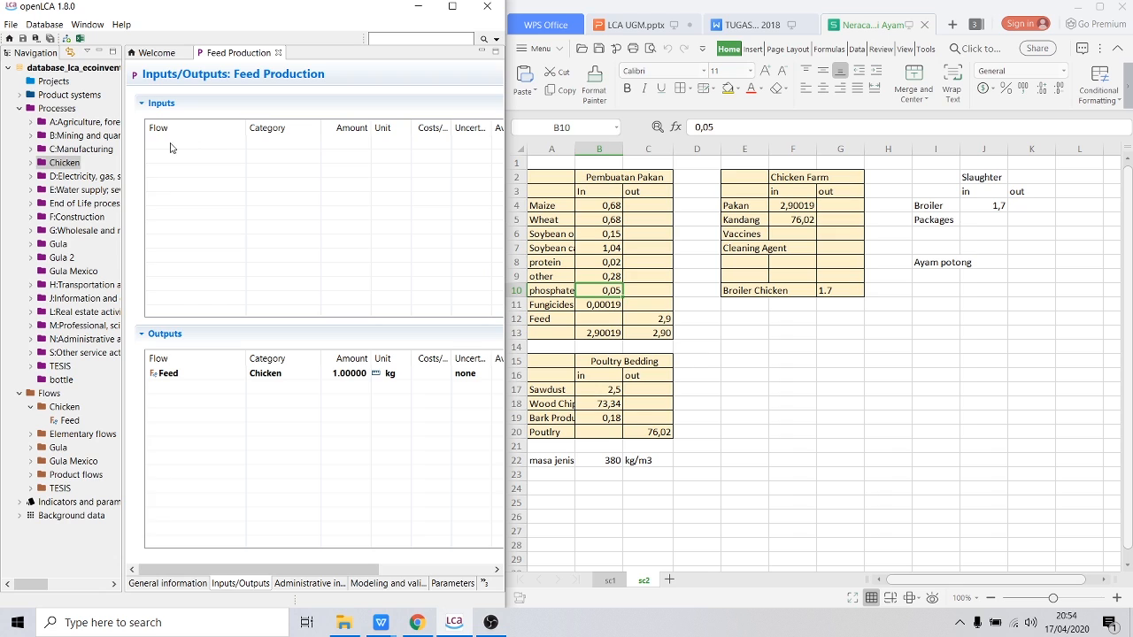
pyautogui.click(609, 207)
pyautogui.click(608, 221)
pyautogui.click(607, 234)
pyautogui.click(607, 248)
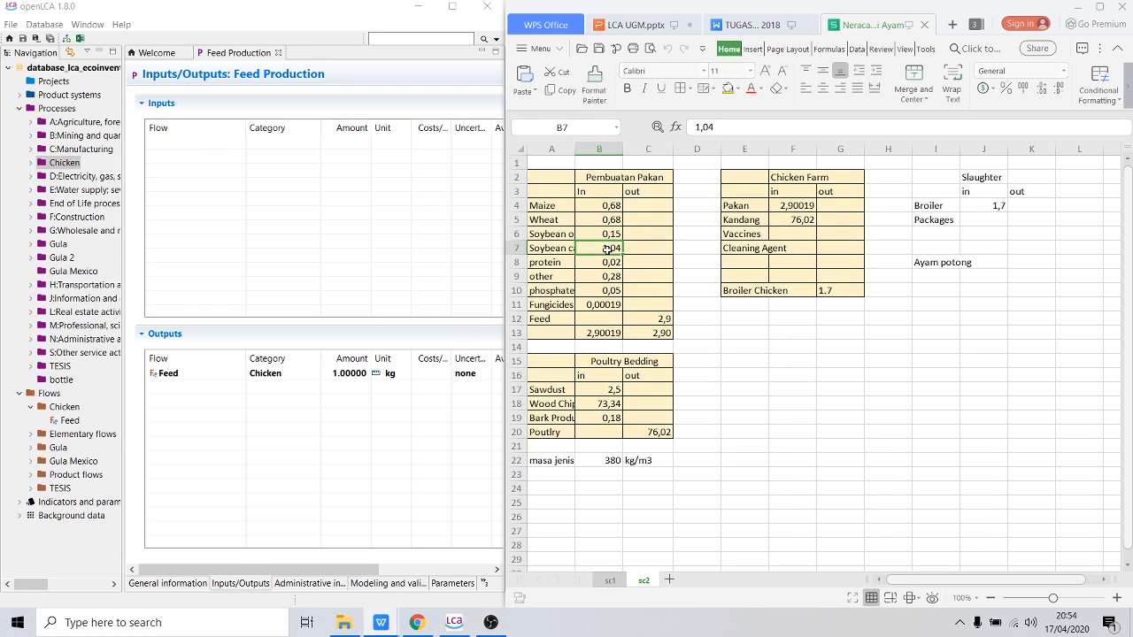
pyautogui.click(607, 276)
pyautogui.click(607, 291)
pyautogui.click(607, 305)
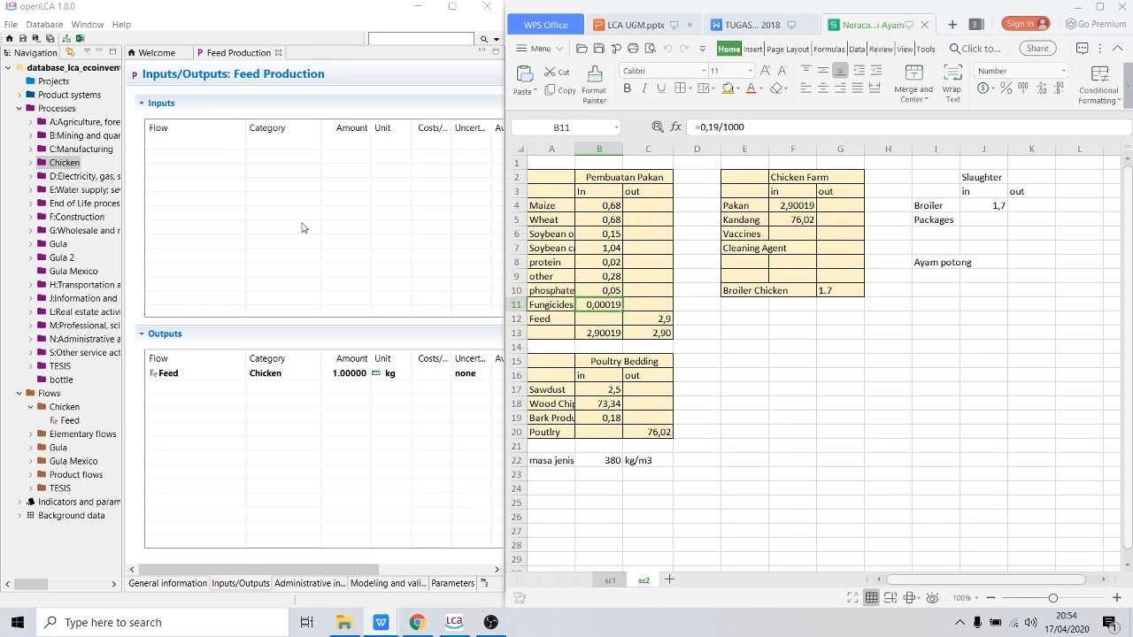
# Step: Maximize the openLCA window and add the product flow maize grain to the Feed Production inputs, filtering the flows by "Maize"
pyautogui.click(197, 141)
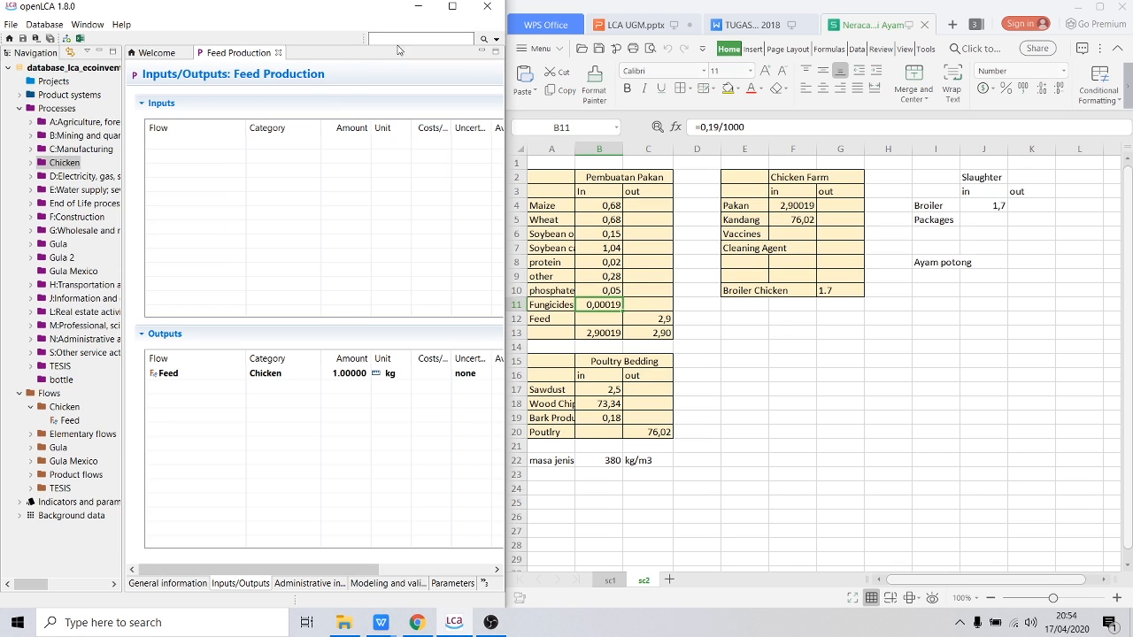
pyautogui.rightClick(196, 142)
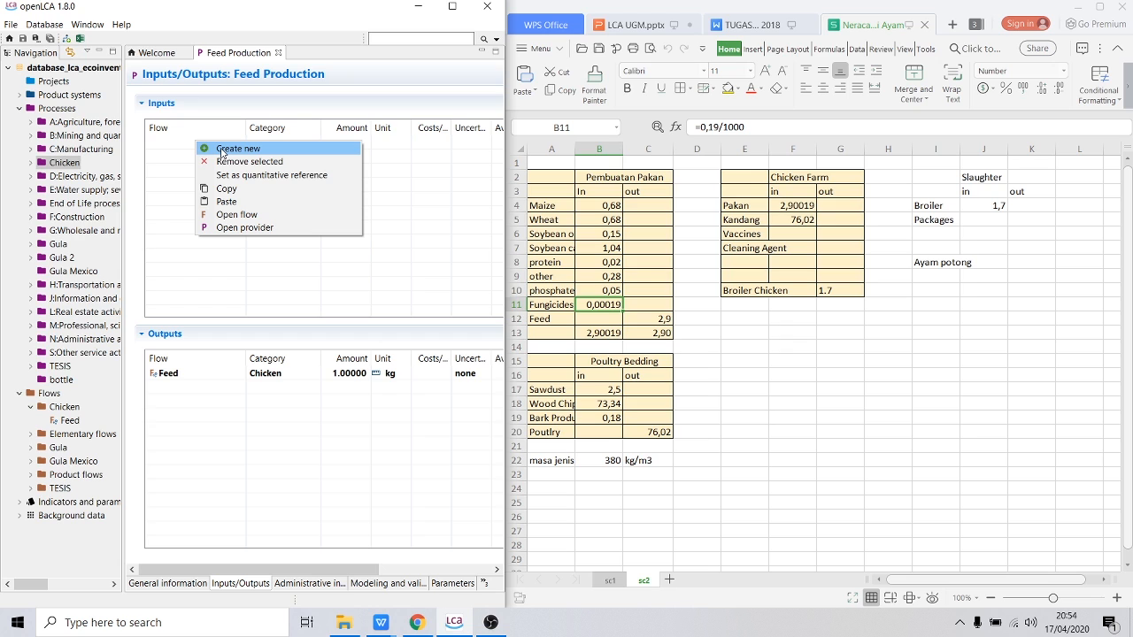
pyautogui.click(162, 146)
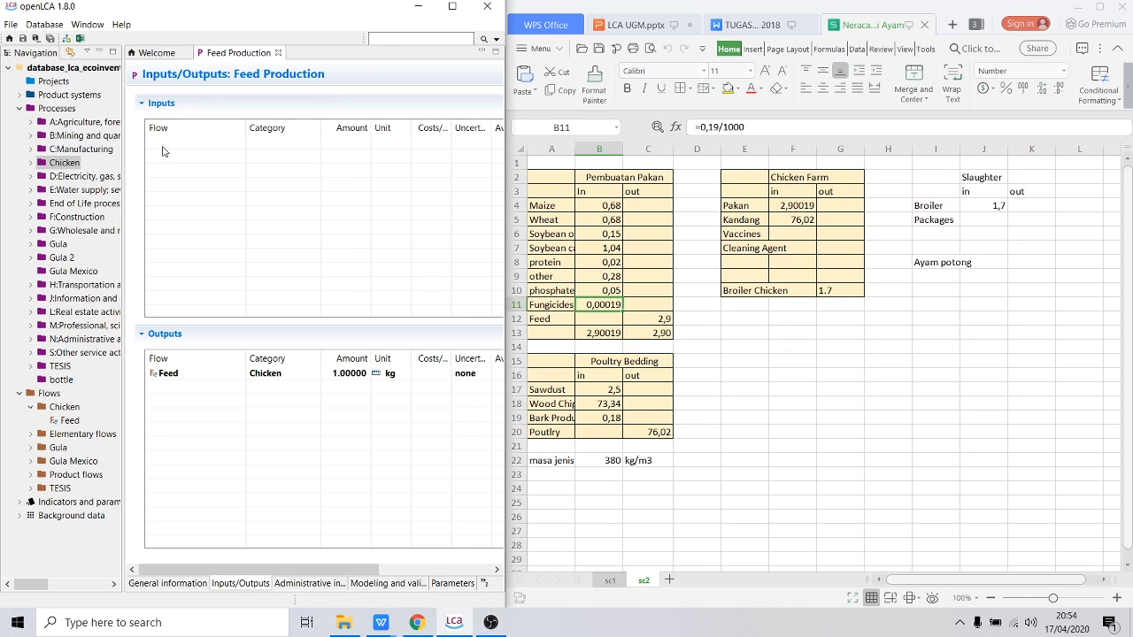
pyautogui.click(453, 6)
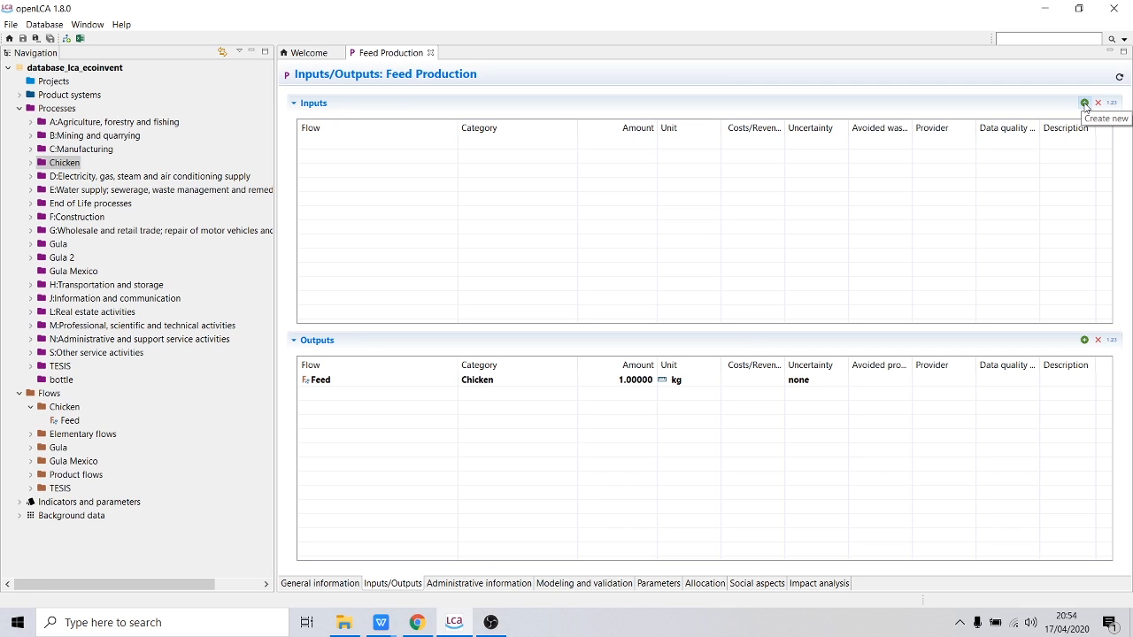
pyautogui.click(1084, 103)
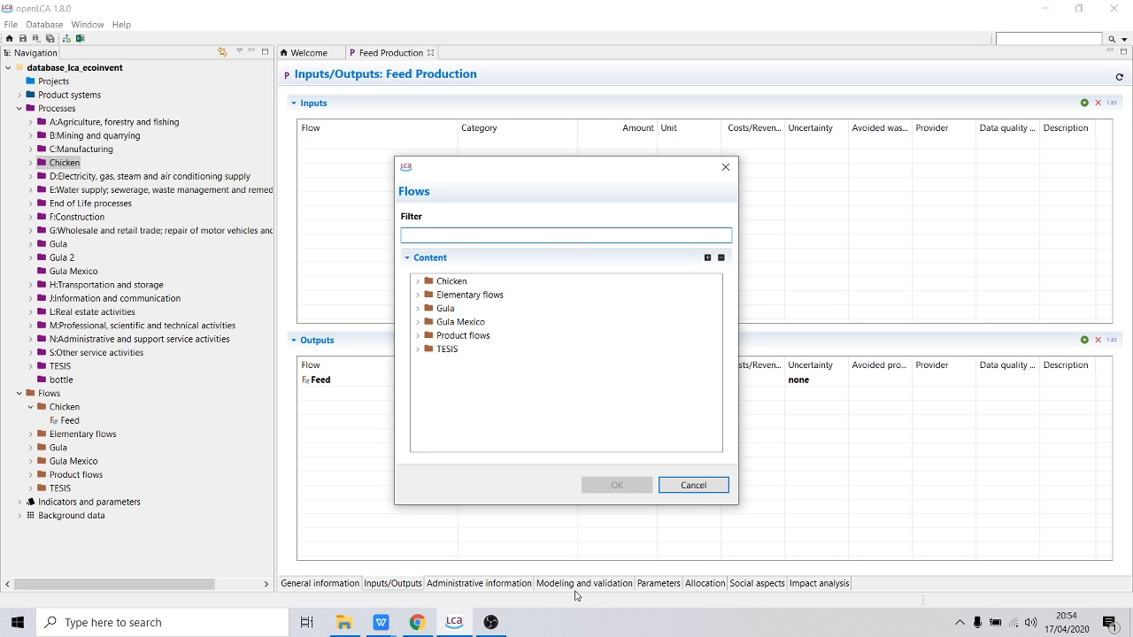
pyautogui.write('Mai')
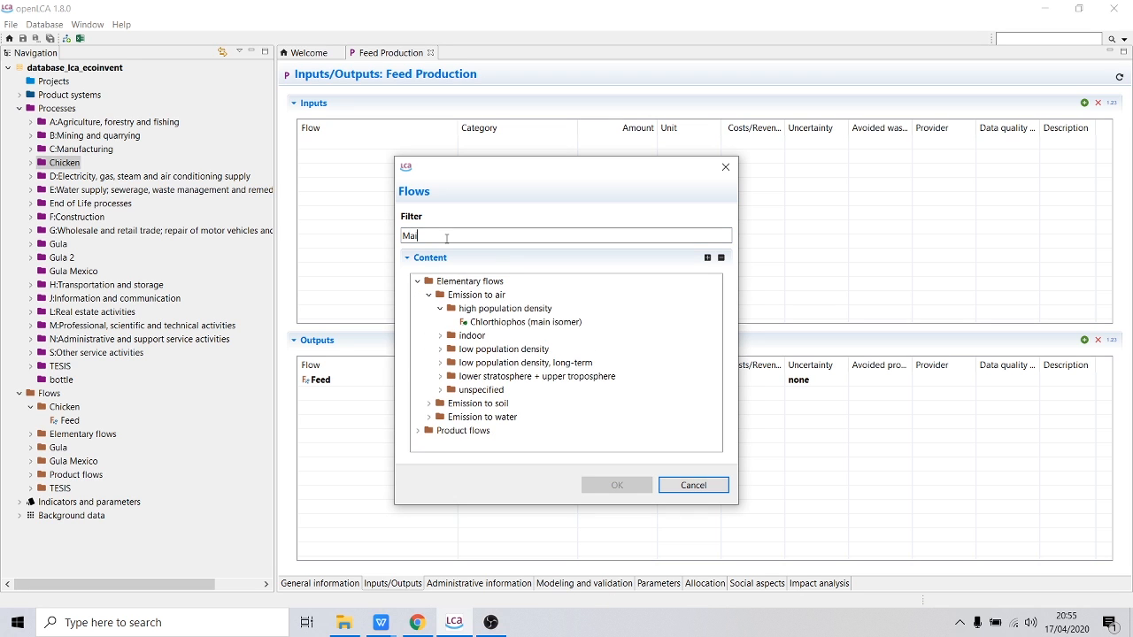
pyautogui.write('ze')
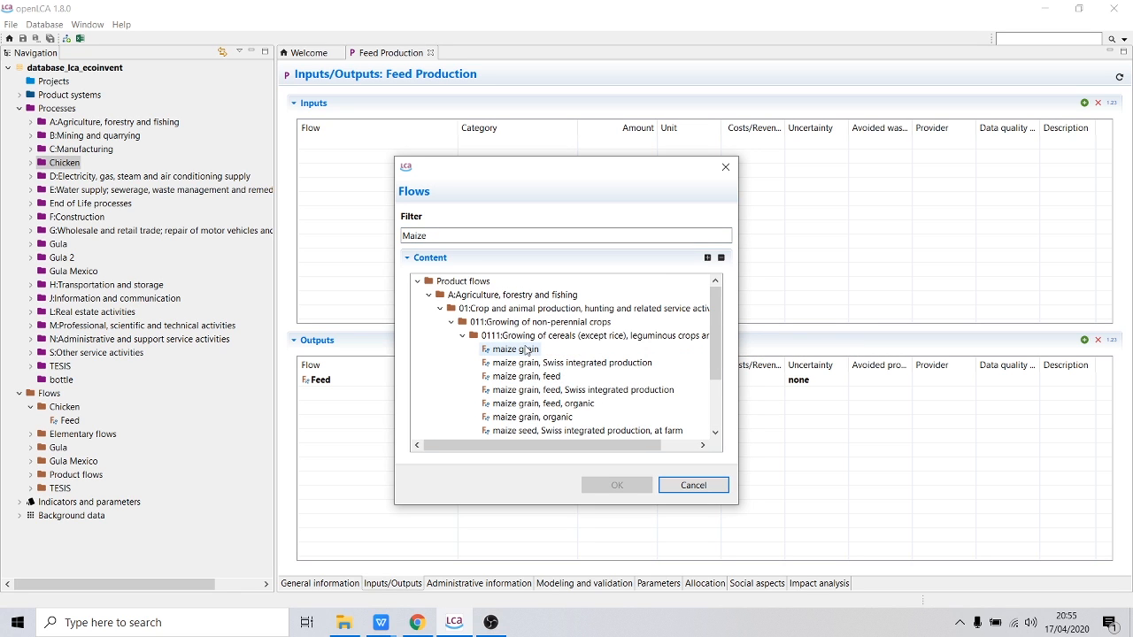
pyautogui.click(520, 349)
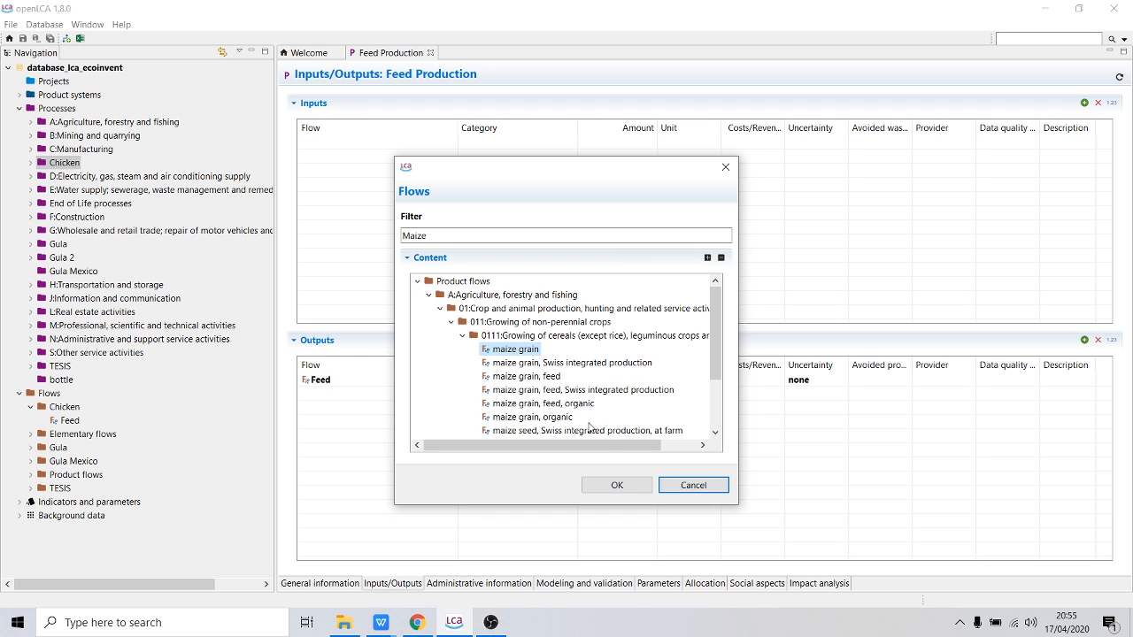
pyautogui.click(615, 485)
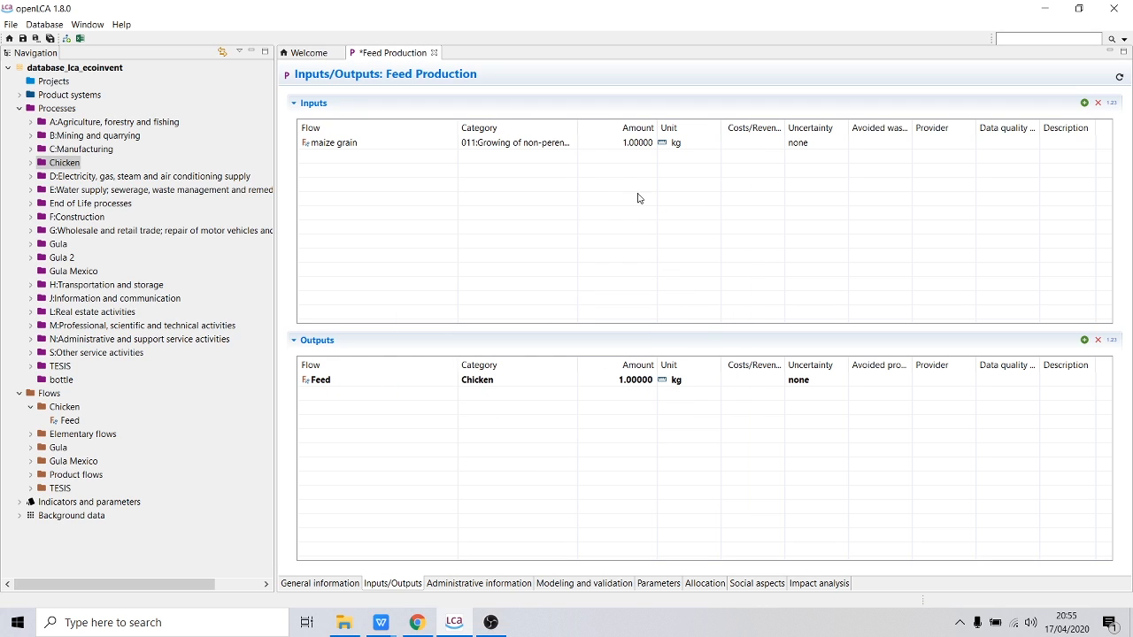
# Step: Check the next ingredient in Neraca Produksi Ayam.xlsx and add the flow wheat grain to the Feed Production inputs, filtering by "Wheat"
pyautogui.rightClick(373, 162)
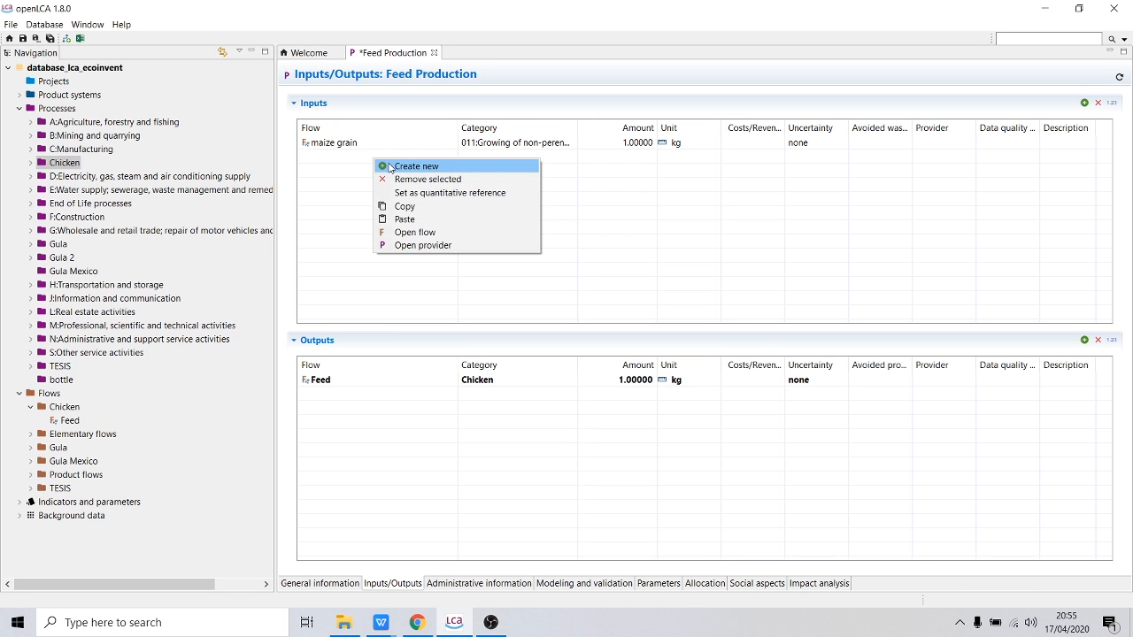
pyautogui.click(393, 165)
pyautogui.moveTo(381, 622)
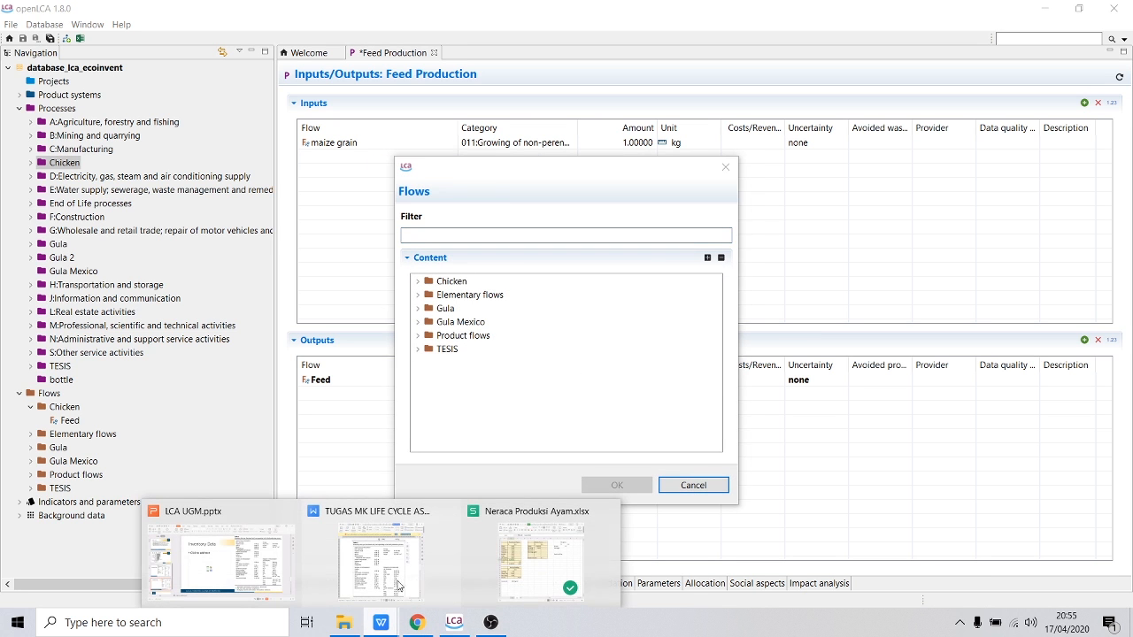
pyautogui.click(501, 547)
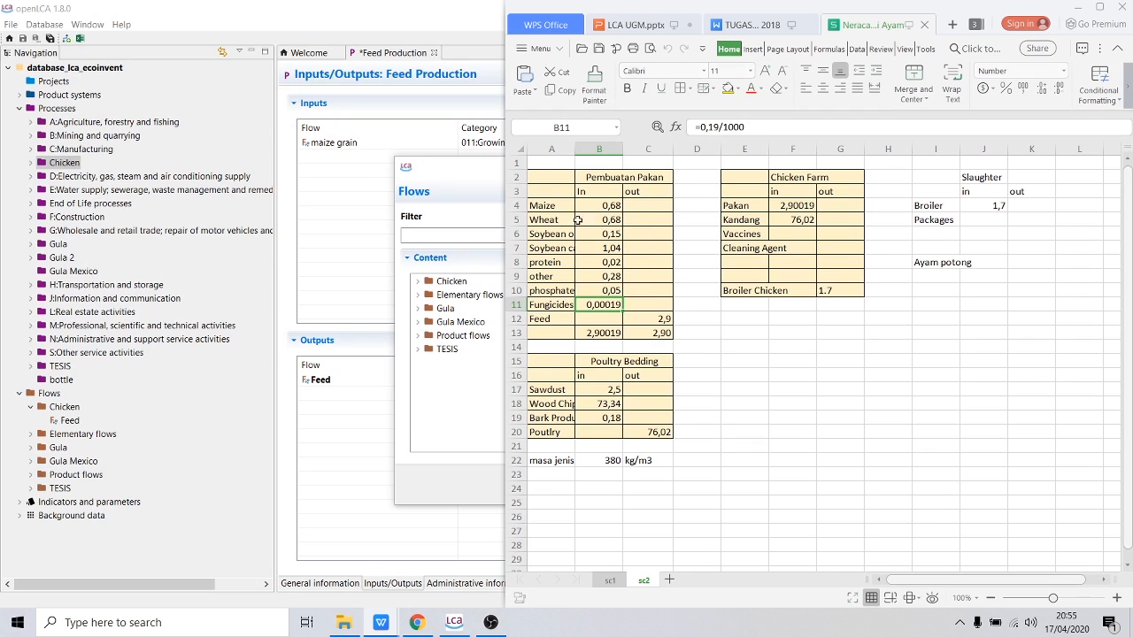
pyautogui.click(431, 232)
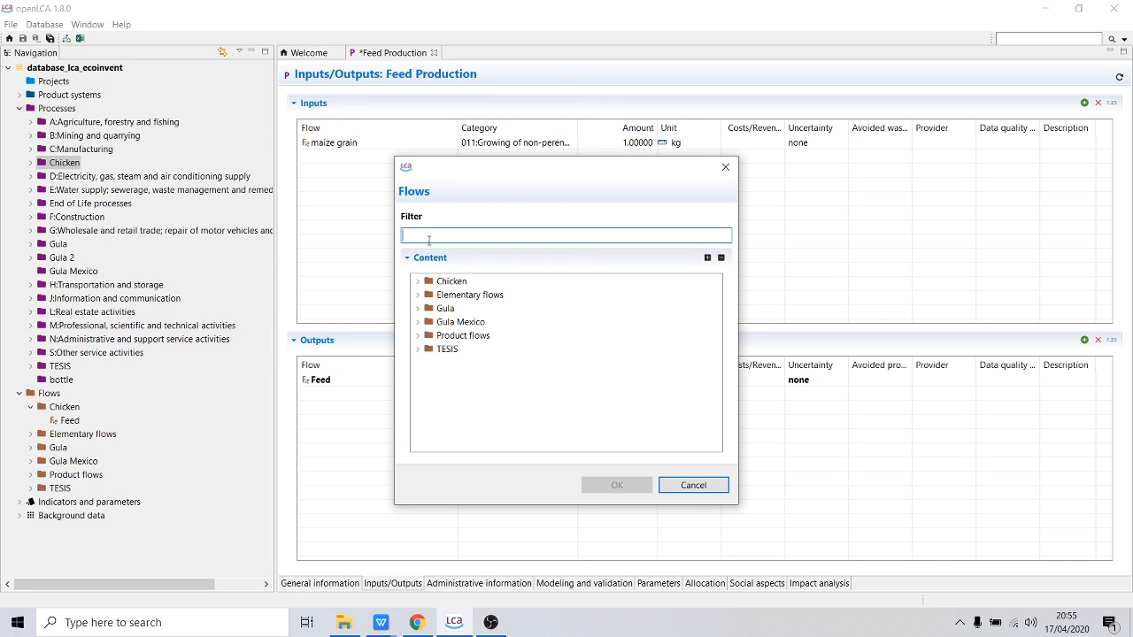
pyautogui.write('Wheat')
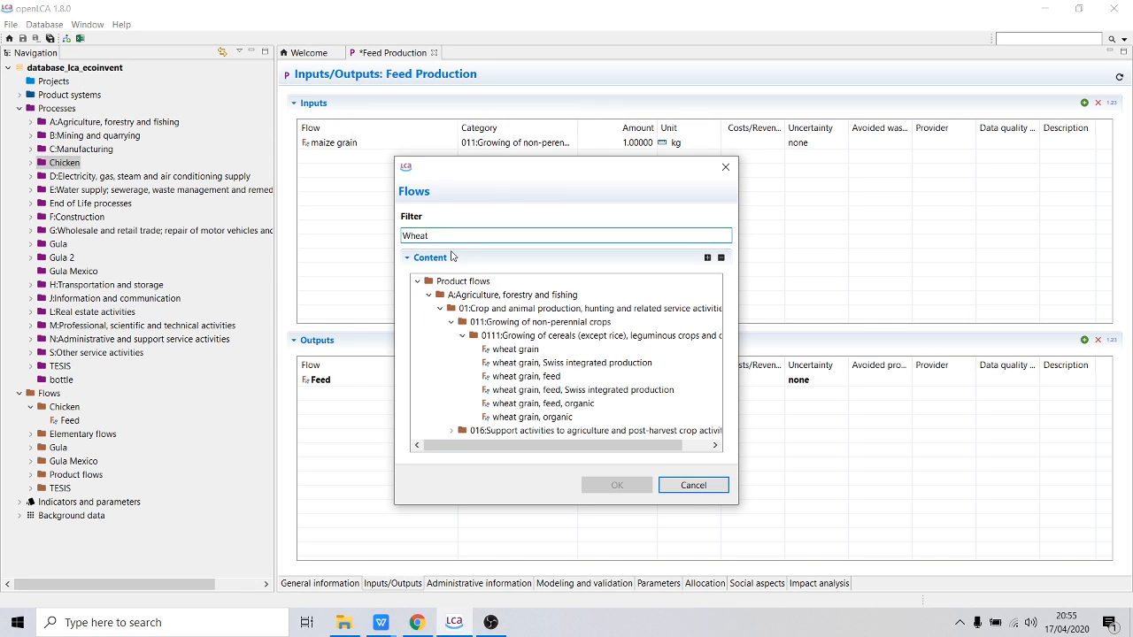
pyautogui.click(514, 349)
pyautogui.click(617, 485)
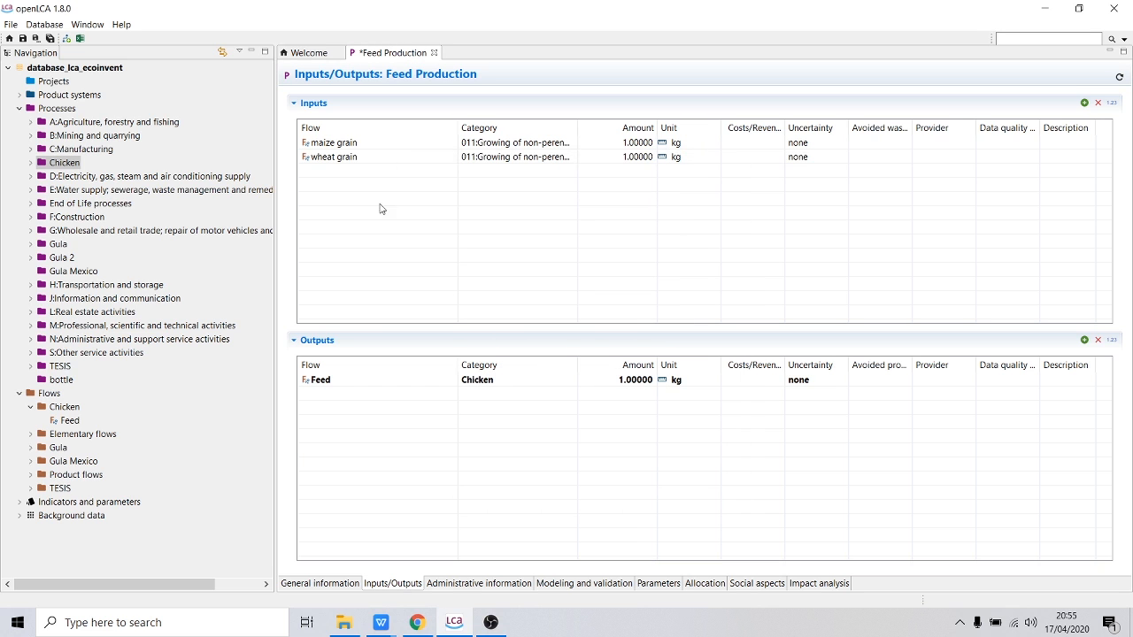
# Step: Widen the ingredient name column in Neraca Produksi Ayam.xlsx and add the flow "soybean oil, crude" to the Feed Production inputs, filtering by "soybean oil"
pyautogui.rightClick(350, 176)
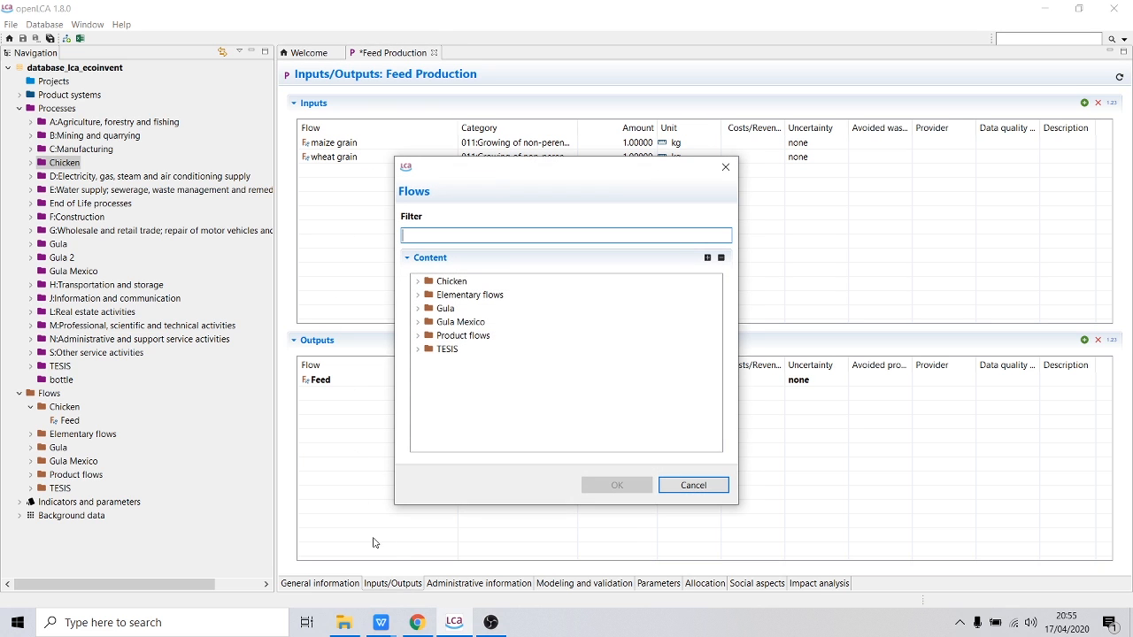
pyautogui.moveTo(380, 622)
pyautogui.click(518, 510)
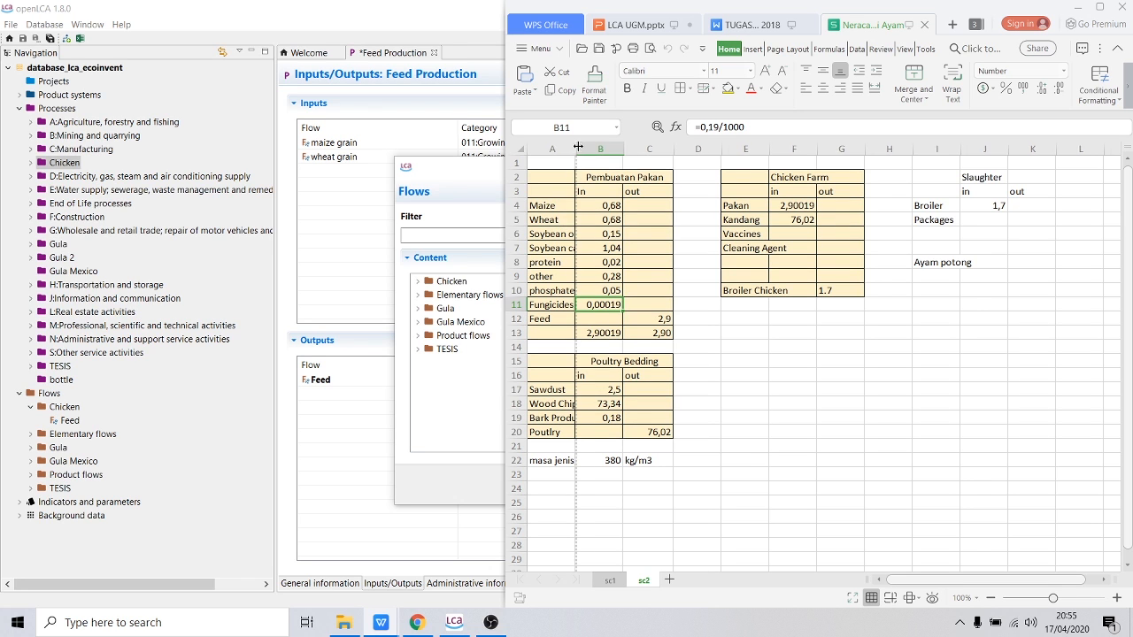
pyautogui.moveTo(574, 155); pyautogui.dragTo(590, 156)
pyautogui.click(451, 235)
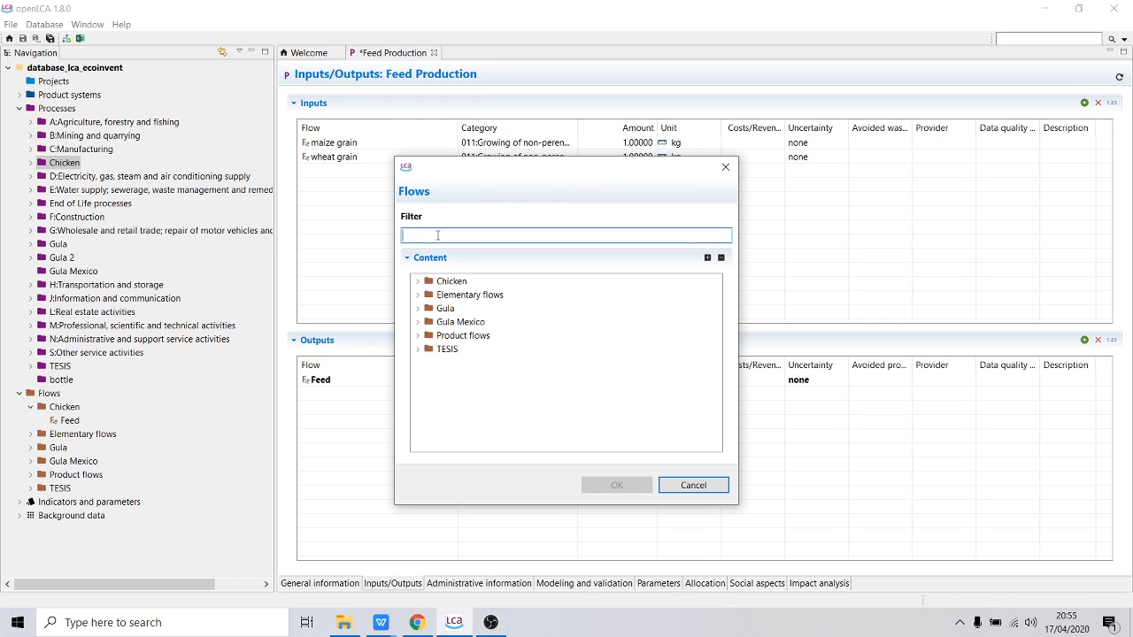
pyautogui.write('s')
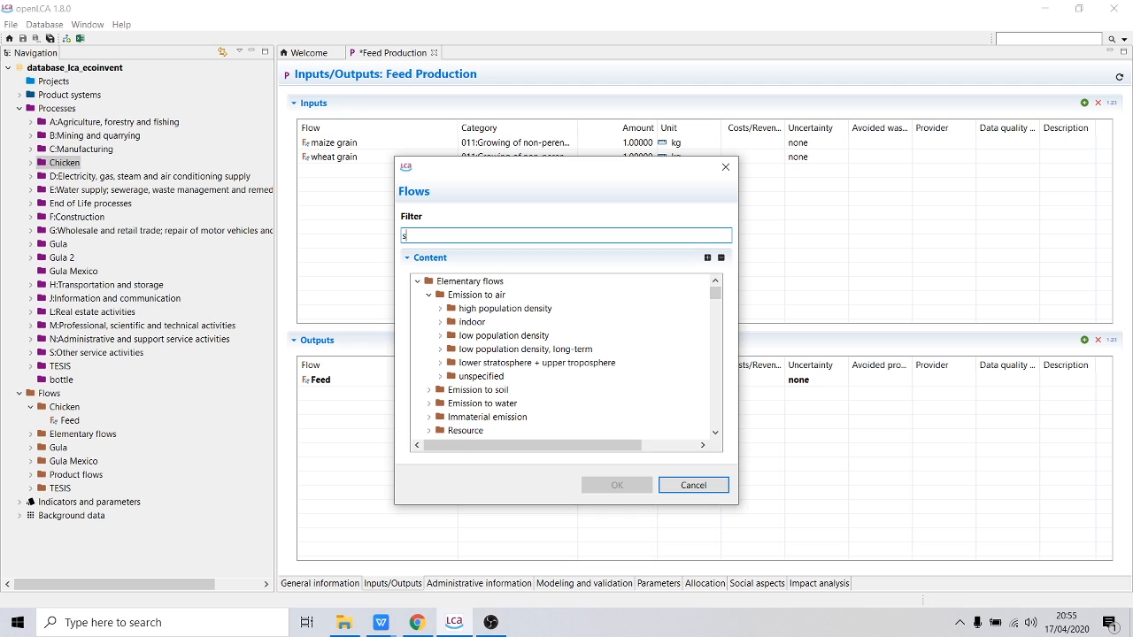
pyautogui.write('oy')
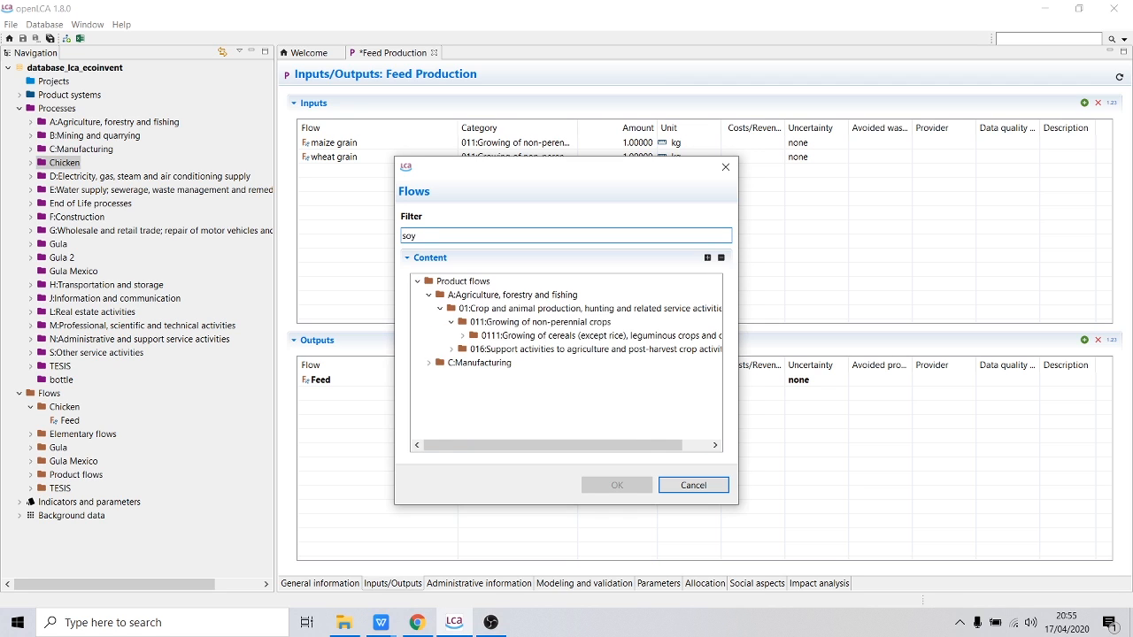
pyautogui.write('bean ')
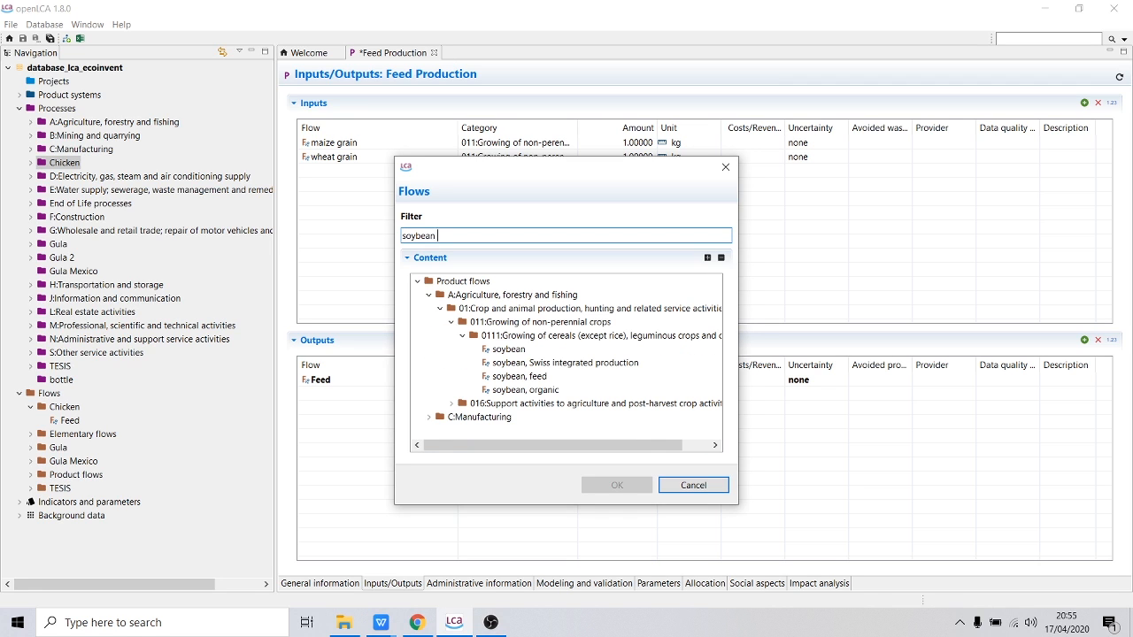
pyautogui.write('oil')
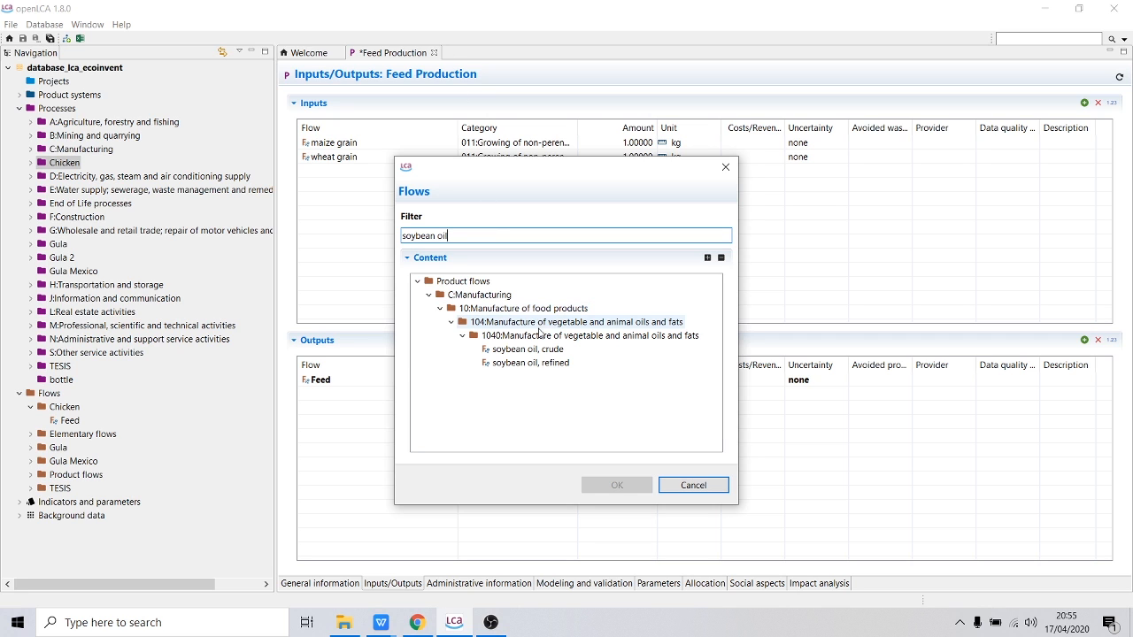
pyautogui.click(527, 349)
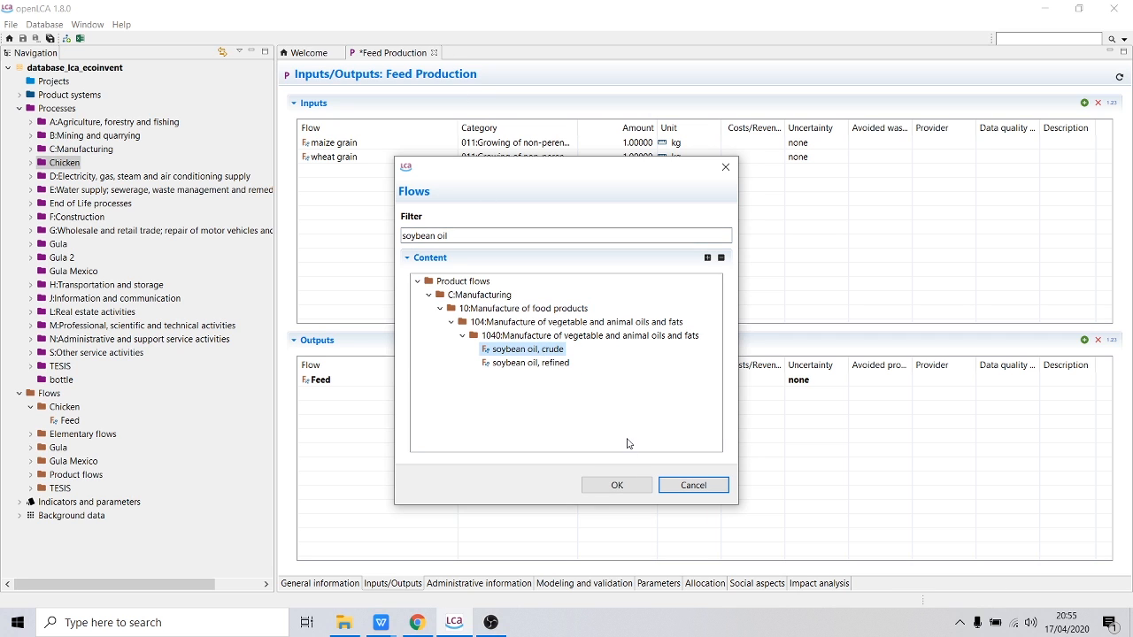
pyautogui.click(617, 485)
# Step: Search the available input flows for "soybean cake" and for "soybean", and close the flow selection without adding one
pyautogui.rightClick(395, 189)
pyautogui.click(418, 194)
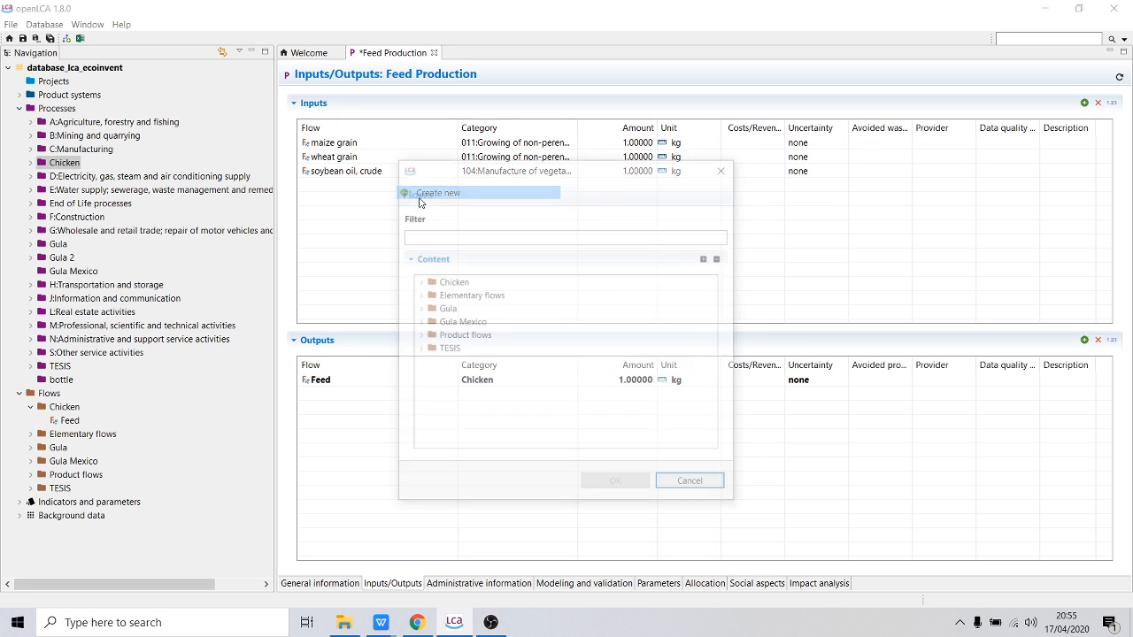
pyautogui.write('s')
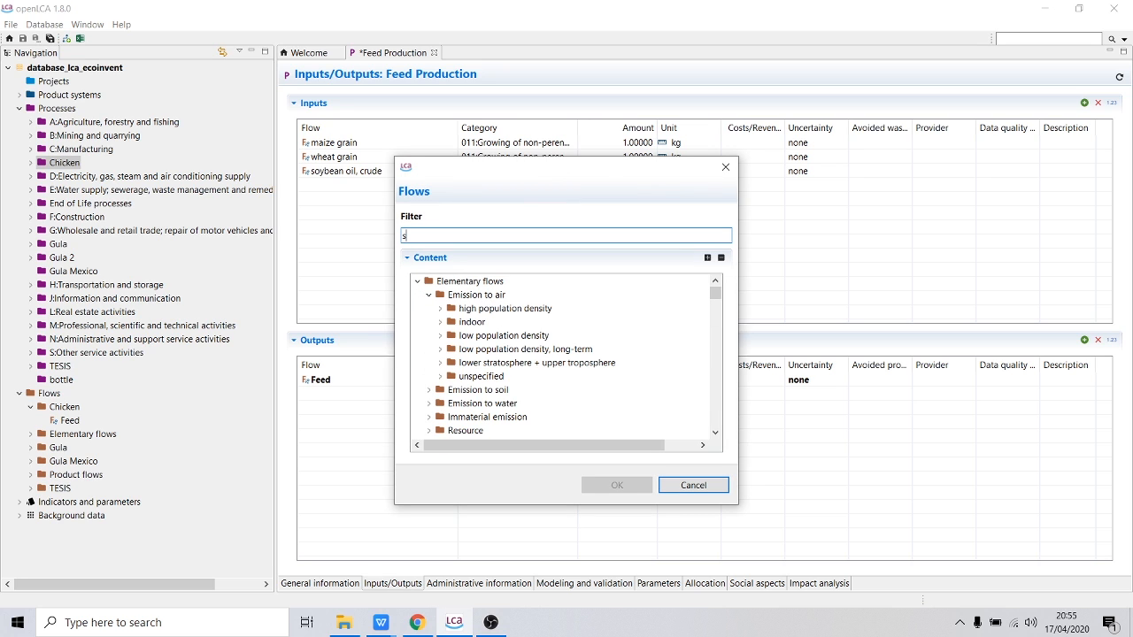
pyautogui.write('oy')
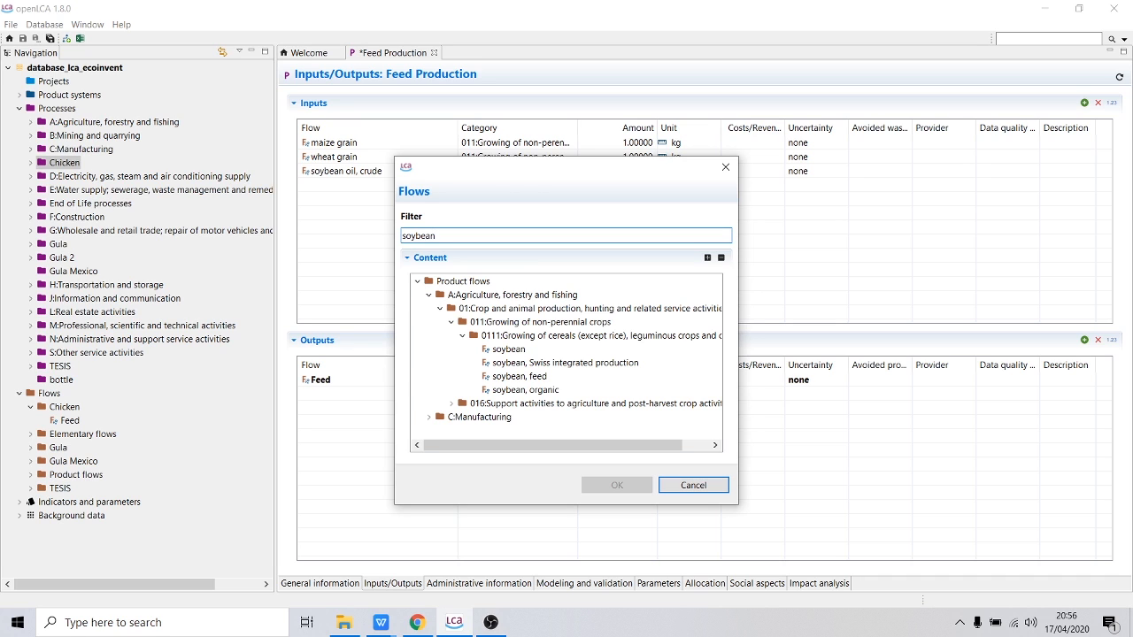
pyautogui.write('bean')
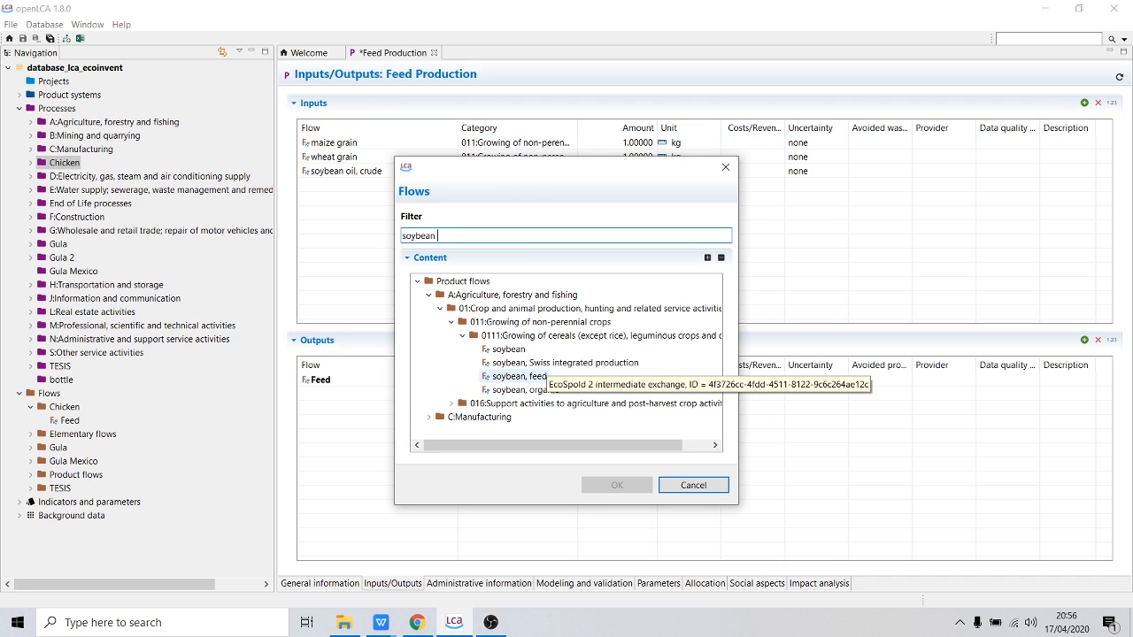
pyautogui.write(' cake')
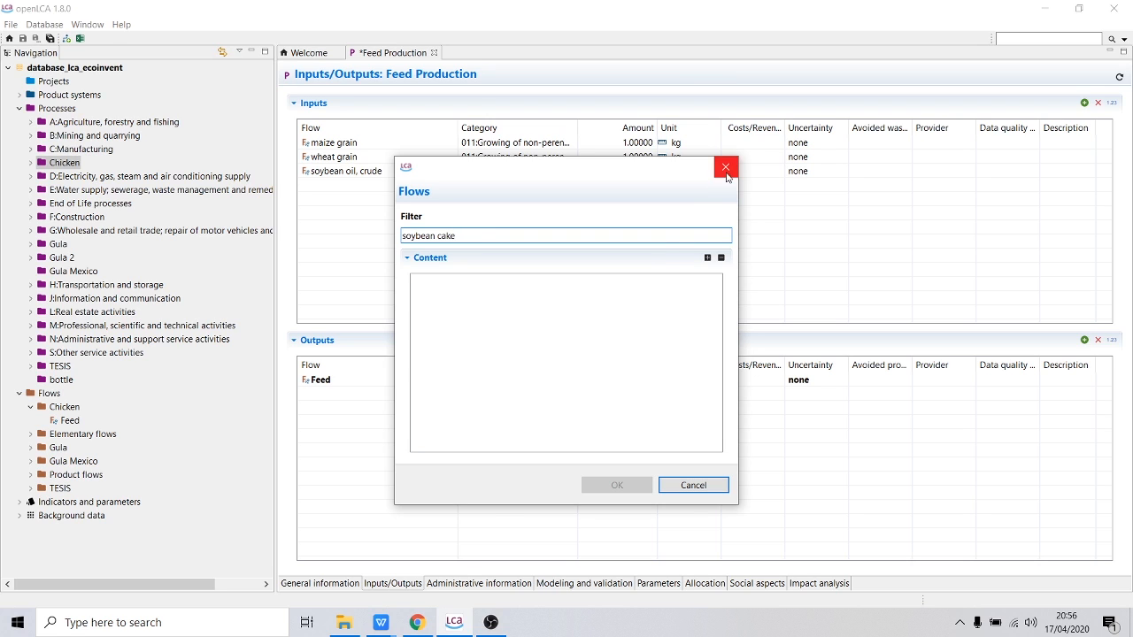
pyautogui.press('BackSpace')
pyautogui.press('BackSpace')
pyautogui.press('BackSpace')
pyautogui.press('BackSpace')
pyautogui.press('BackSpace')
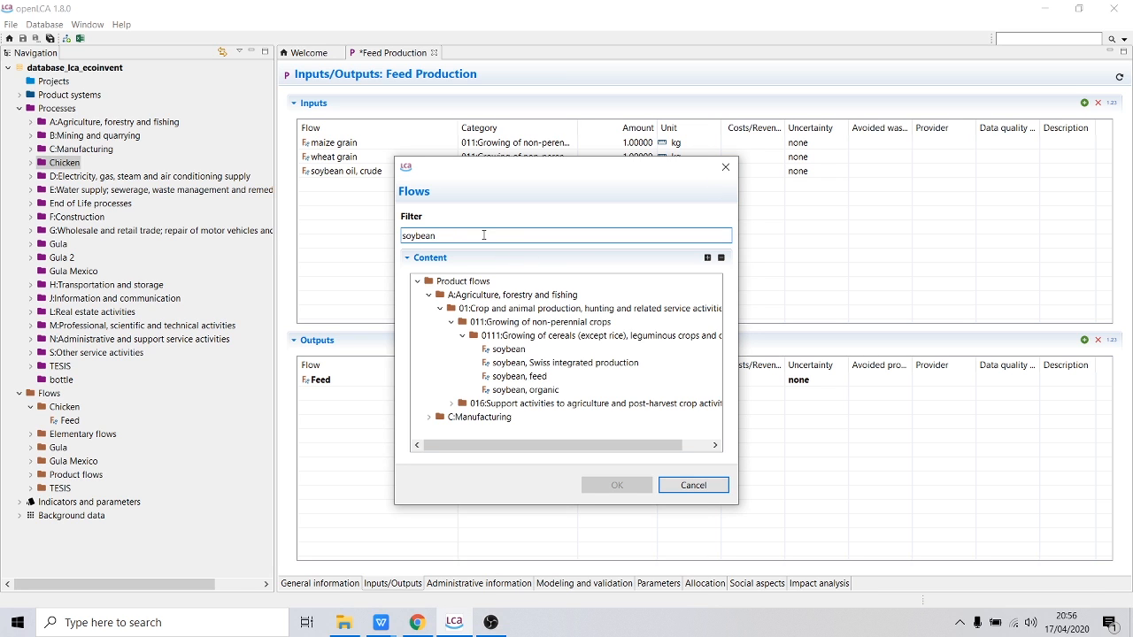
pyautogui.click(724, 168)
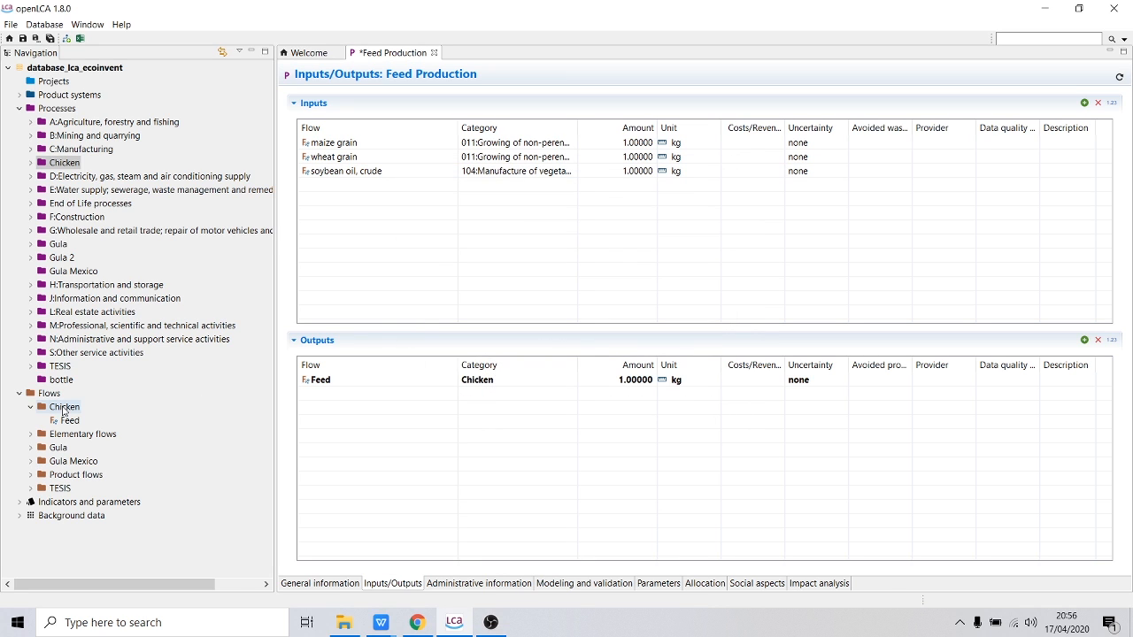
# Step: Create a flow named "Soybean cake" in the Chicken flows category with type Product and reference flow property Mass, and close its editor
pyautogui.click(63, 408)
pyautogui.rightClick(73, 410)
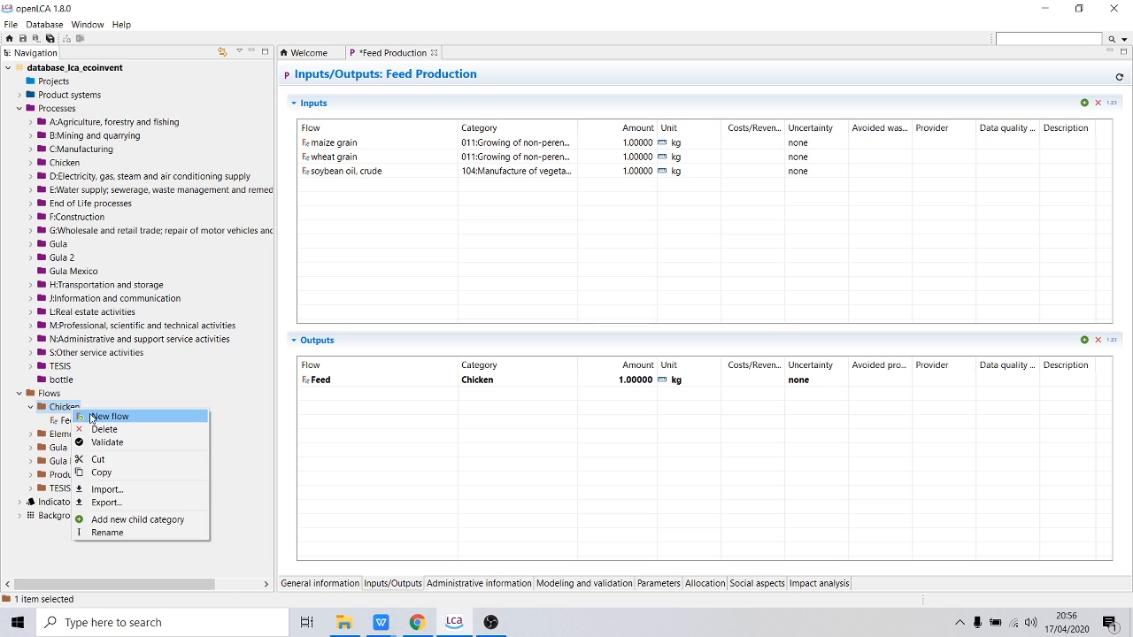
pyautogui.click(92, 417)
pyautogui.write('S')
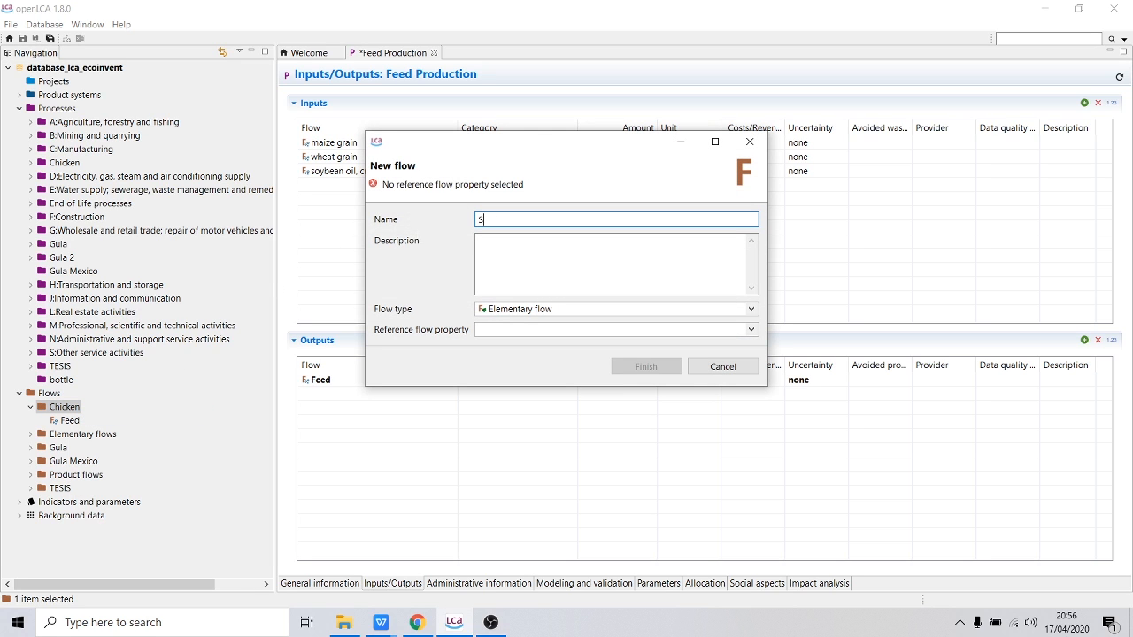
pyautogui.write('oybean cake')
pyautogui.click(534, 308)
pyautogui.click(534, 339)
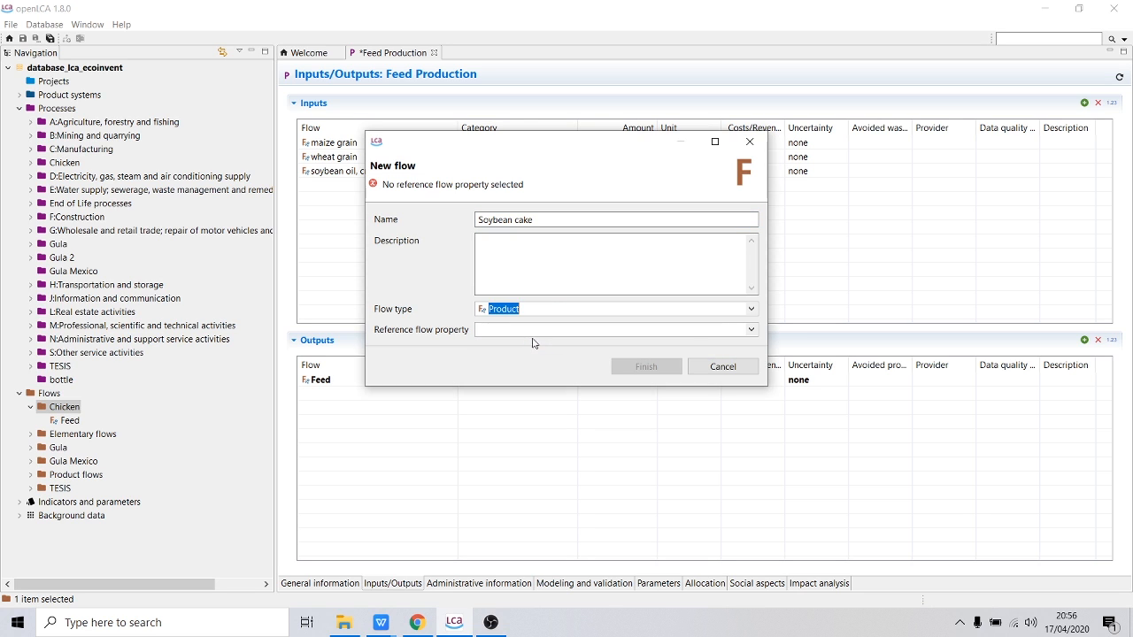
pyautogui.click(528, 329)
pyautogui.press('m')
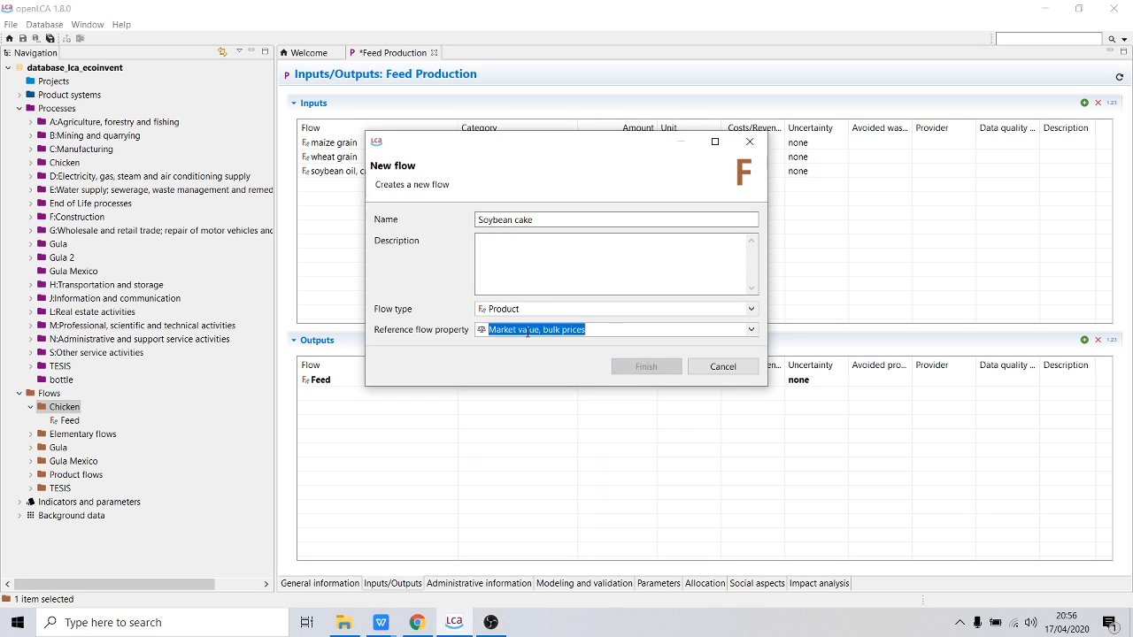
pyautogui.press('m')
pyautogui.press('Return')
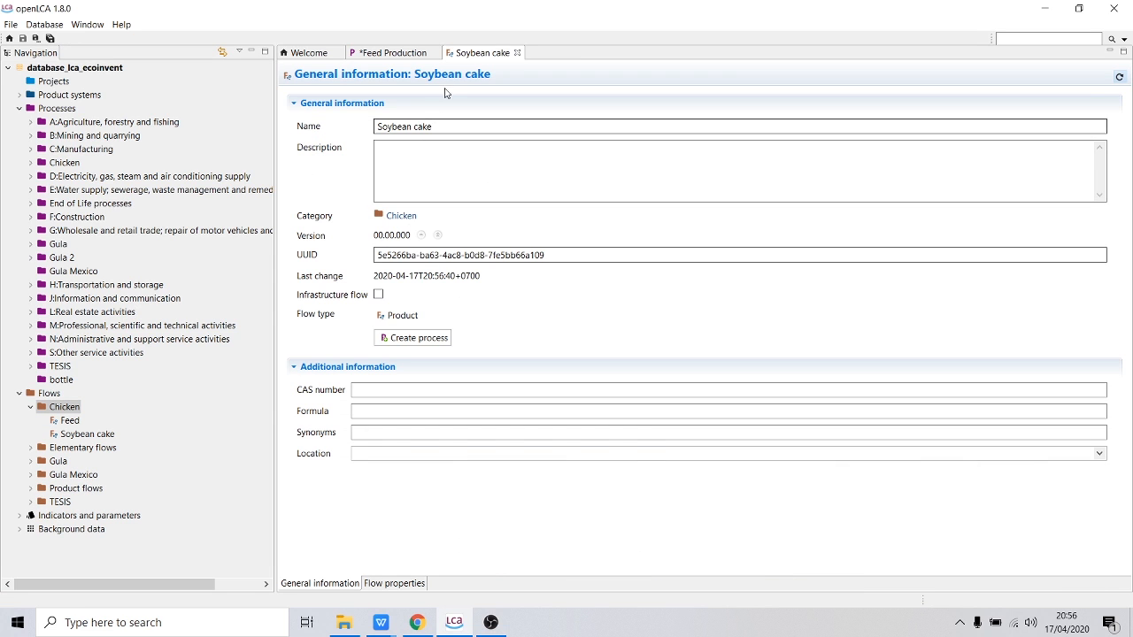
pyautogui.click(517, 53)
# Step: Add the Soybean cake flow from the Chicken category to the Feed Production inputs
pyautogui.rightClick(377, 189)
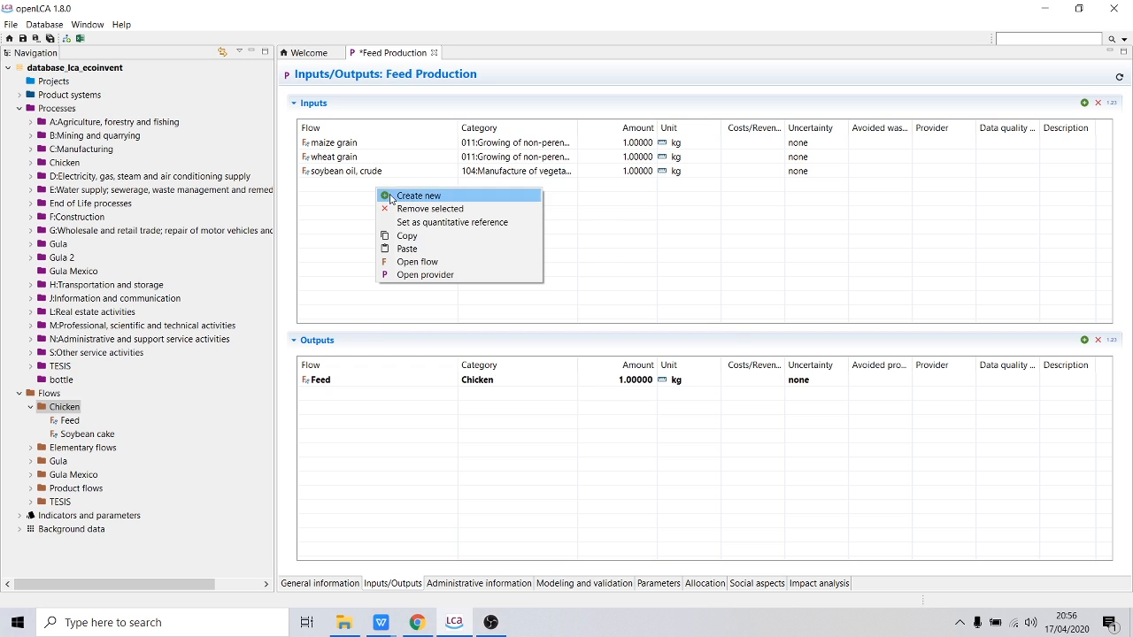
pyautogui.click(389, 193)
pyautogui.click(417, 281)
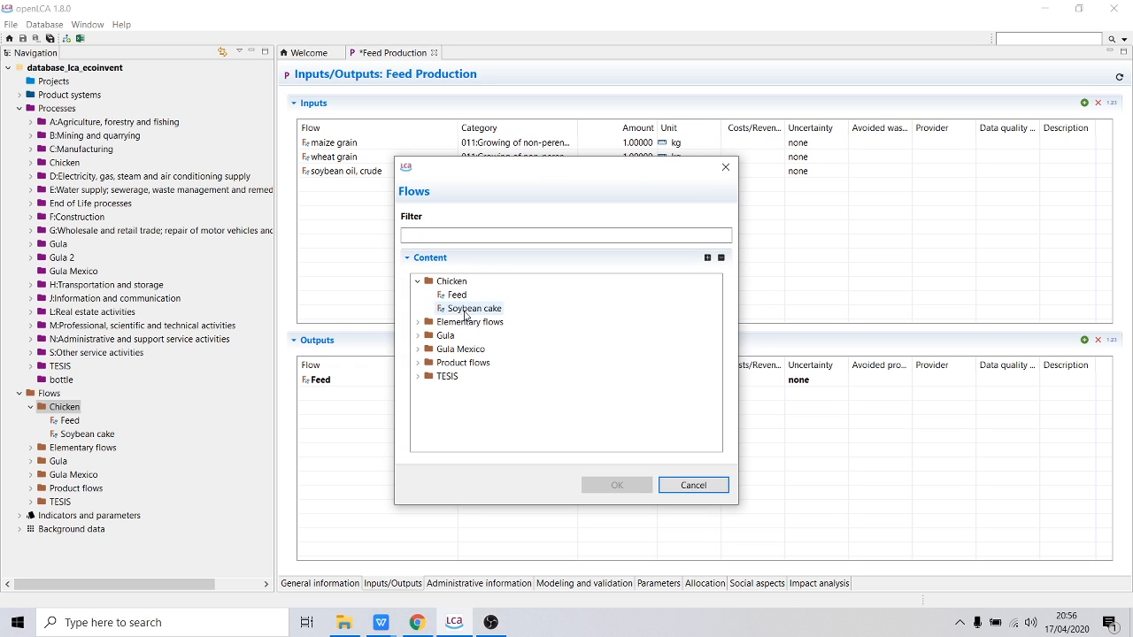
pyautogui.click(469, 309)
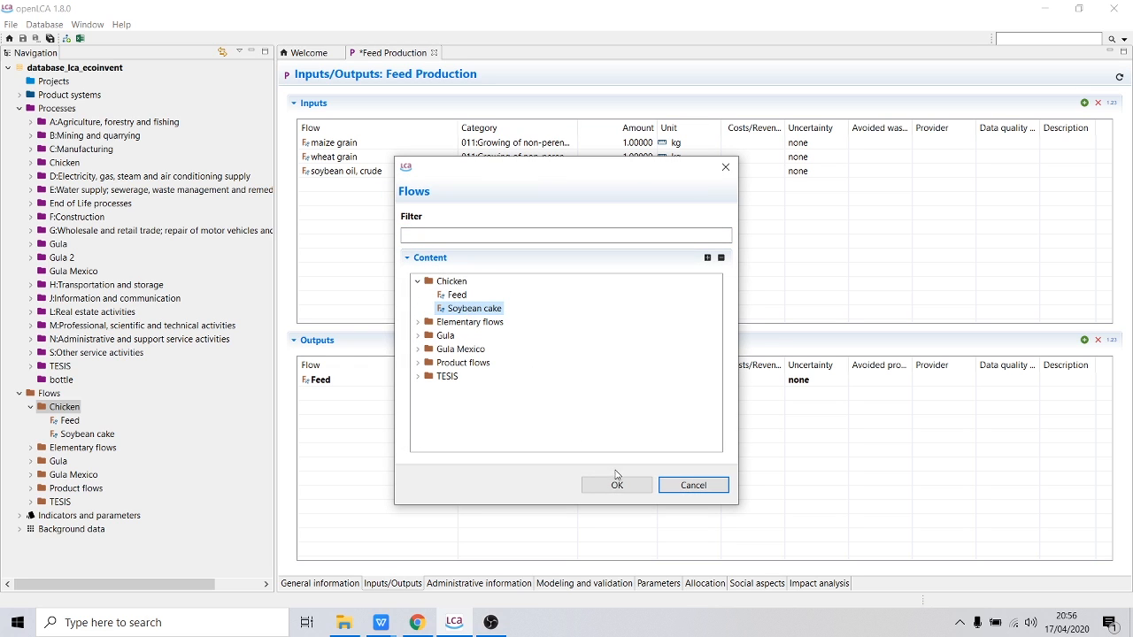
pyautogui.click(618, 485)
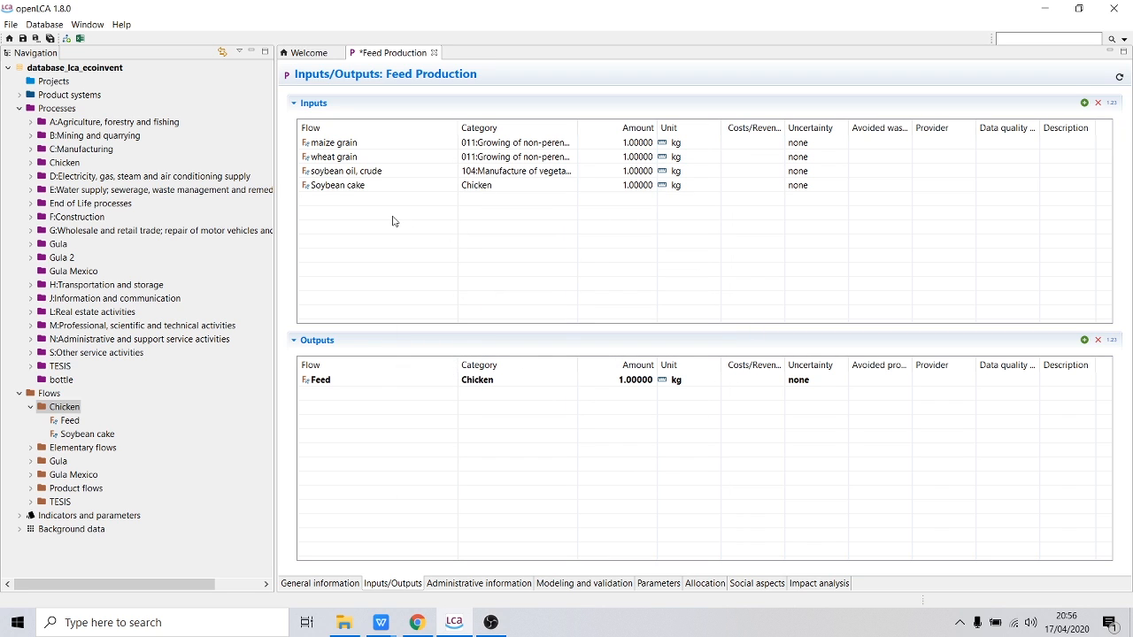
# Step: Check the next ingredient in Neraca Produksi Ayam.xlsx and filter the available input flows by "protein", expanding the C:Manufacturing product flows down to the individual flows
pyautogui.moveTo(376, 620)
pyautogui.click(520, 552)
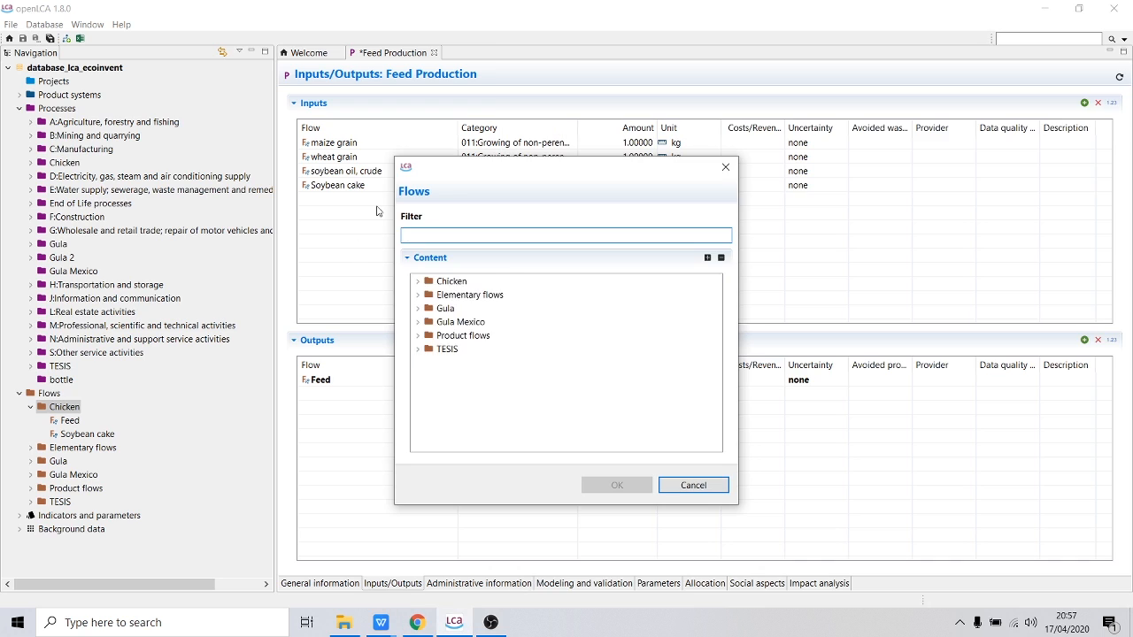
pyautogui.write('p')
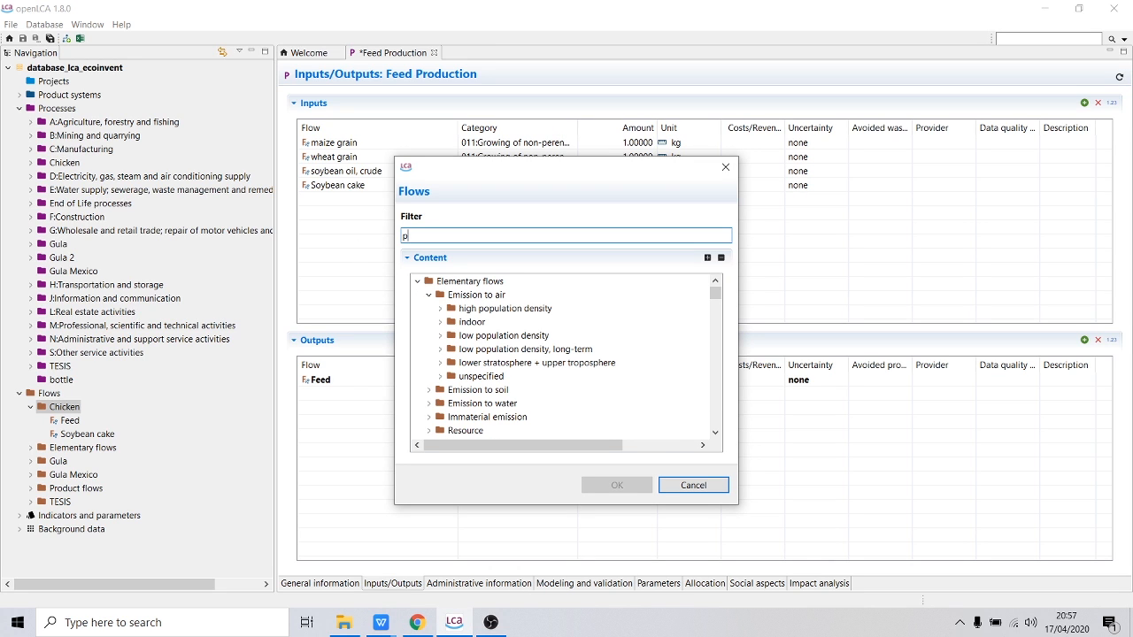
pyautogui.write('rotein')
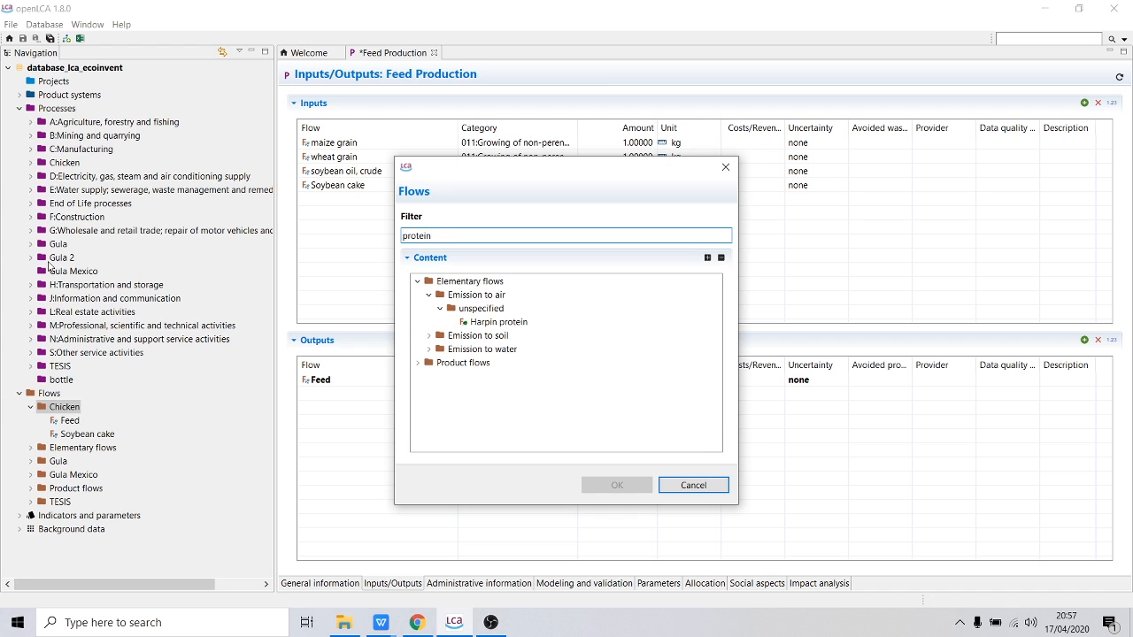
pyautogui.click(419, 364)
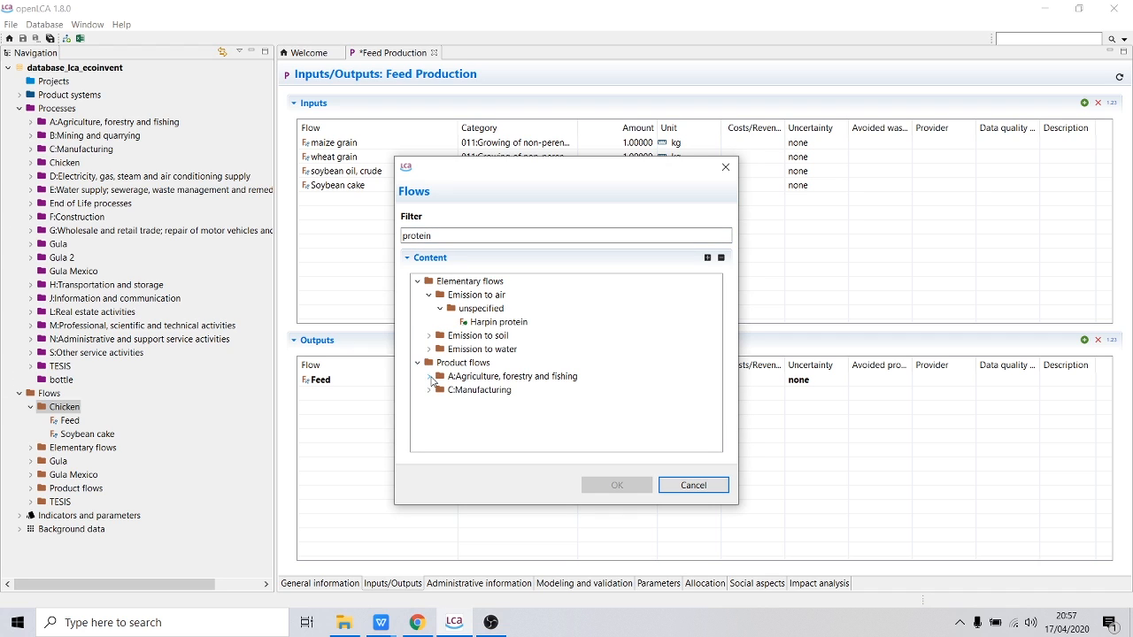
pyautogui.click(429, 376)
pyautogui.click(429, 376)
pyautogui.click(429, 390)
pyautogui.click(440, 404)
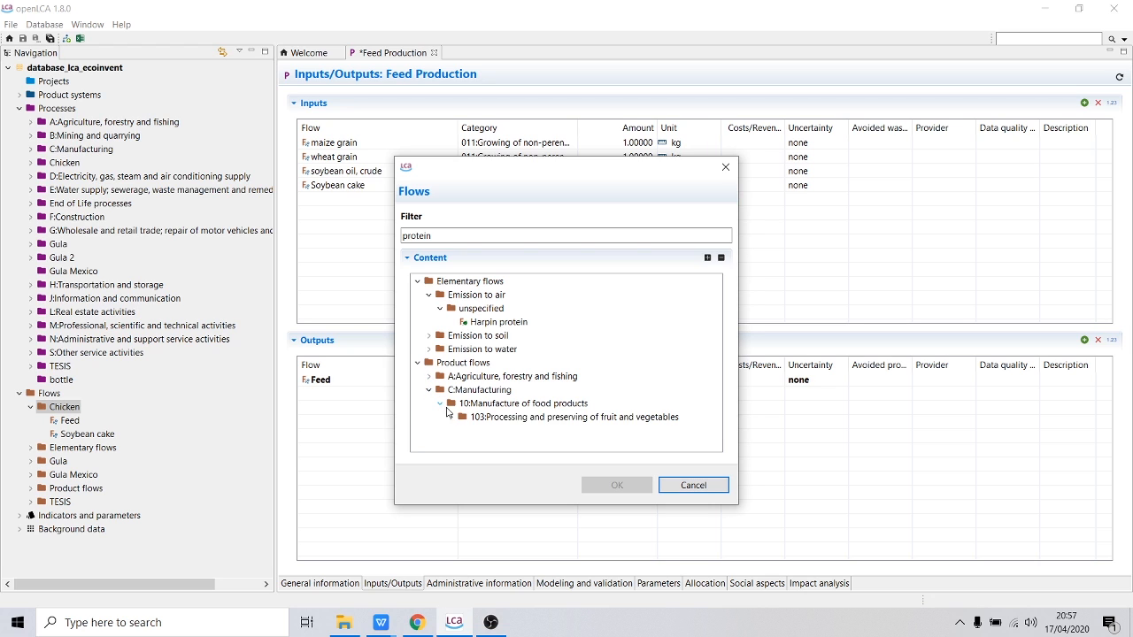
pyautogui.click(451, 417)
pyautogui.click(462, 431)
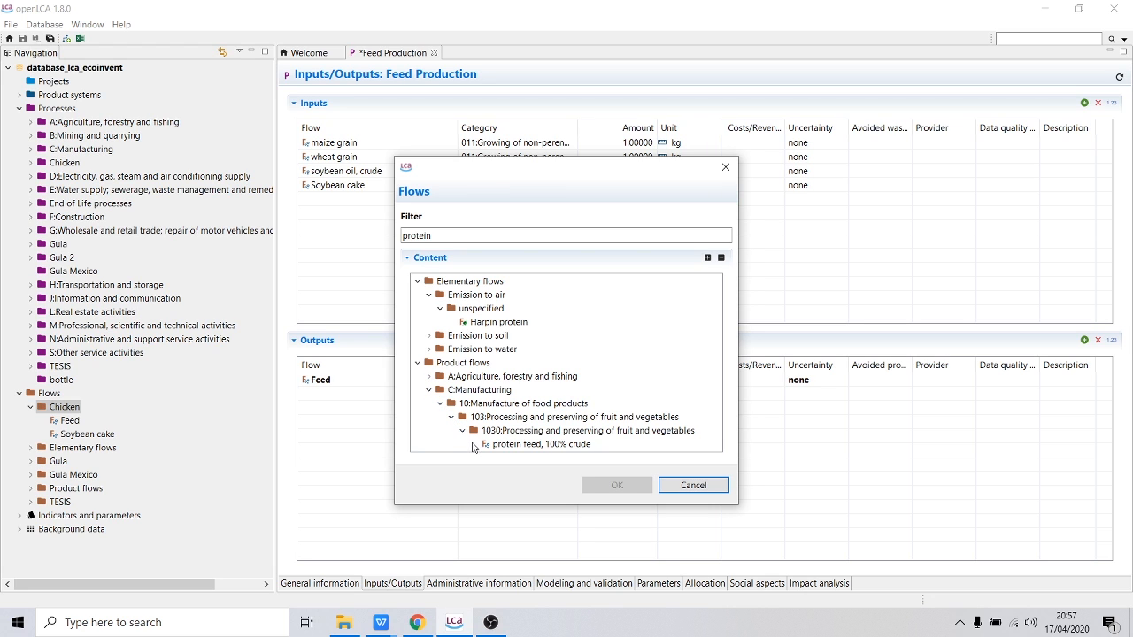
# Step: Review the protein flows under A:Agriculture, forestry and fishing, and add the flow "protein feed, 100% crude" to the Feed Production inputs
pyautogui.click(430, 376)
pyautogui.scroll(-1, 451, 381)
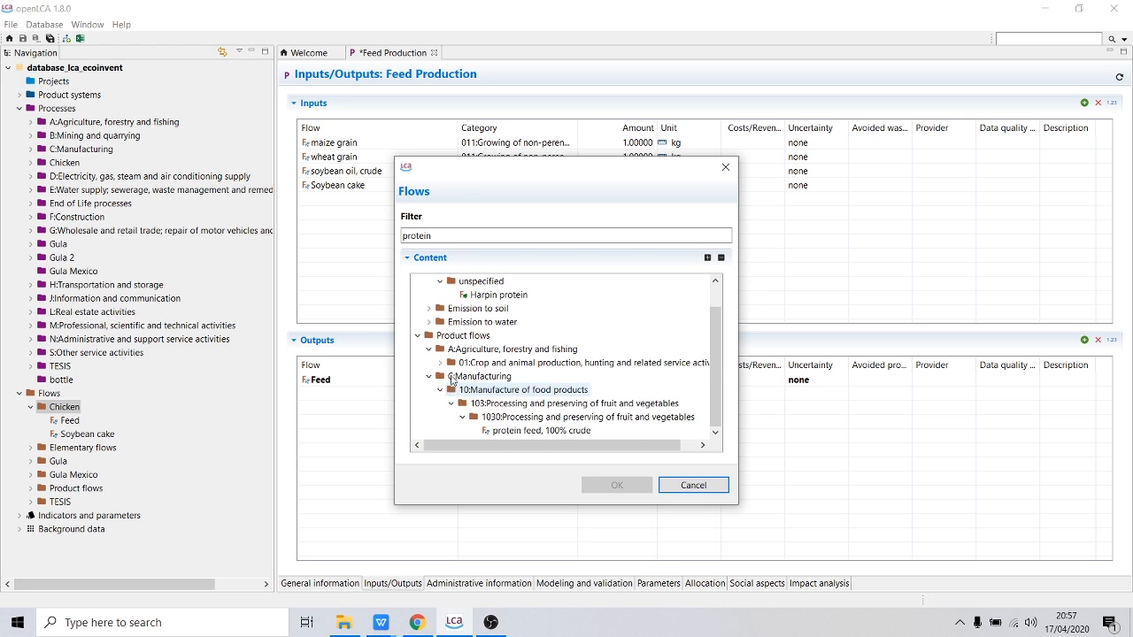
pyautogui.click(440, 363)
pyautogui.click(451, 376)
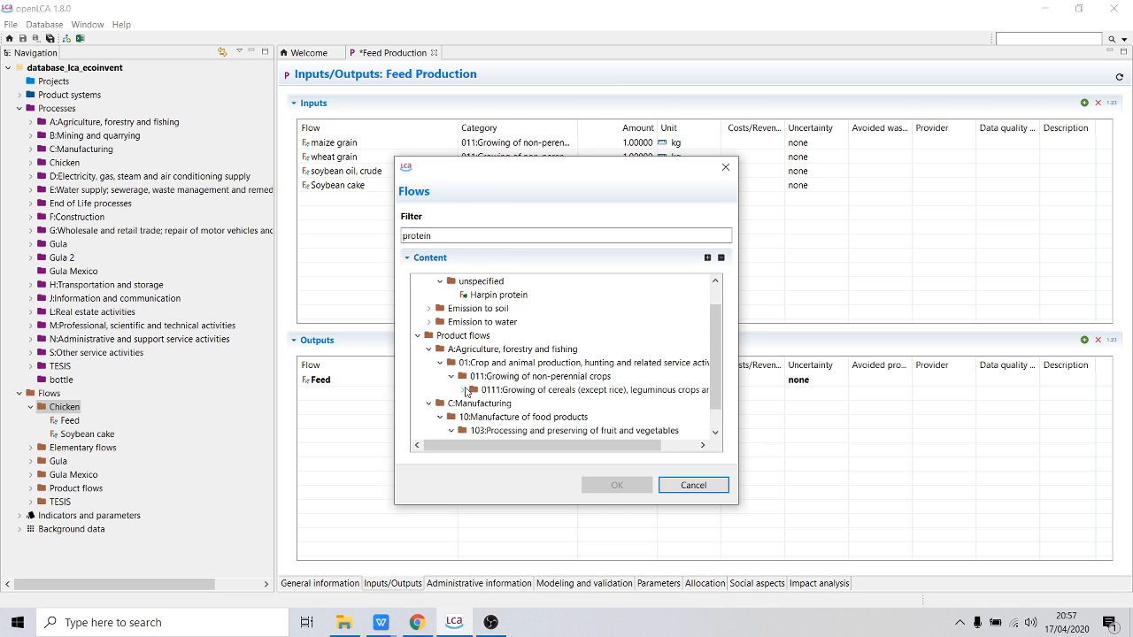
pyautogui.click(465, 390)
pyautogui.scroll(-2, 477, 381)
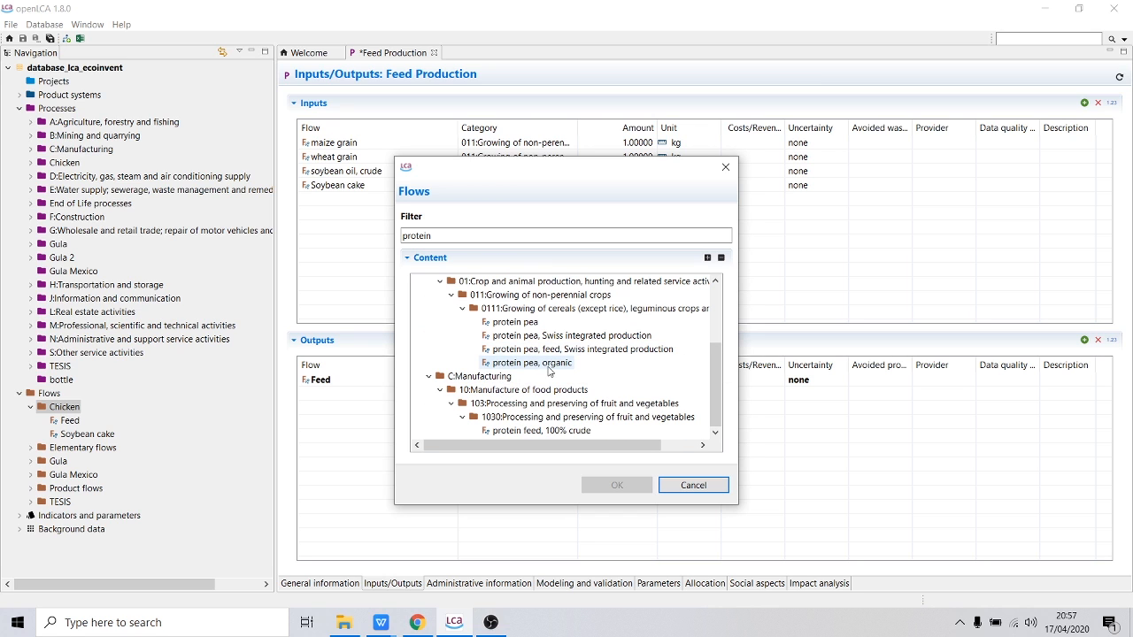
pyautogui.click(575, 433)
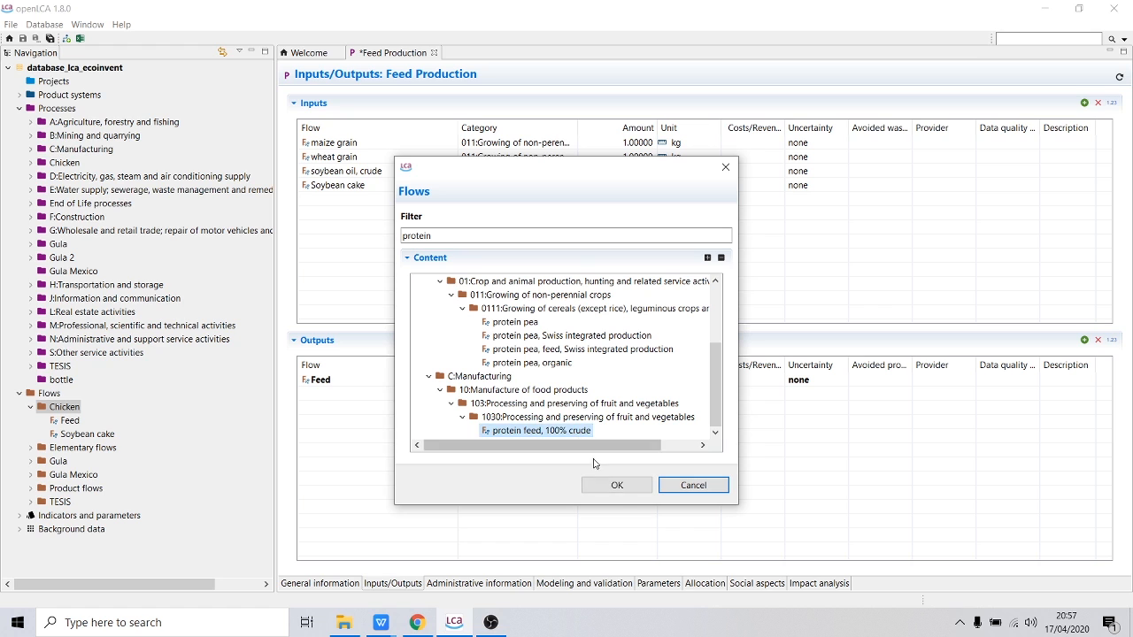
pyautogui.click(616, 486)
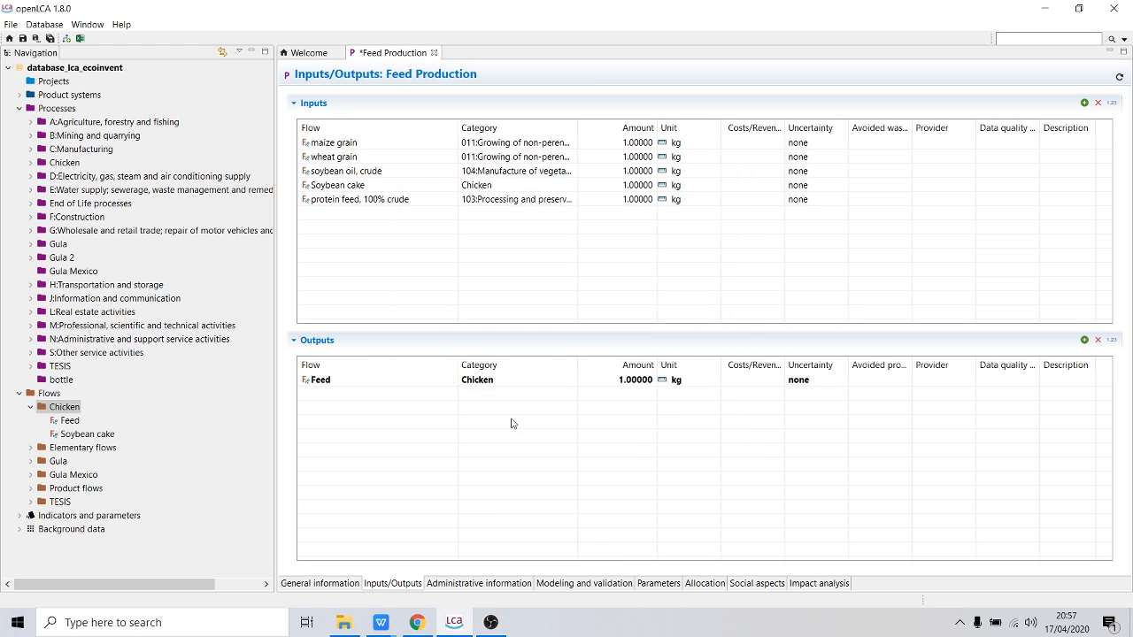
# Step: Check the next ingredient in Neraca Produksi Ayam.xlsx and create the flow "Other" in the Chicken flows category, type Product, reference property Mass, closing its editor
pyautogui.rightClick(361, 218)
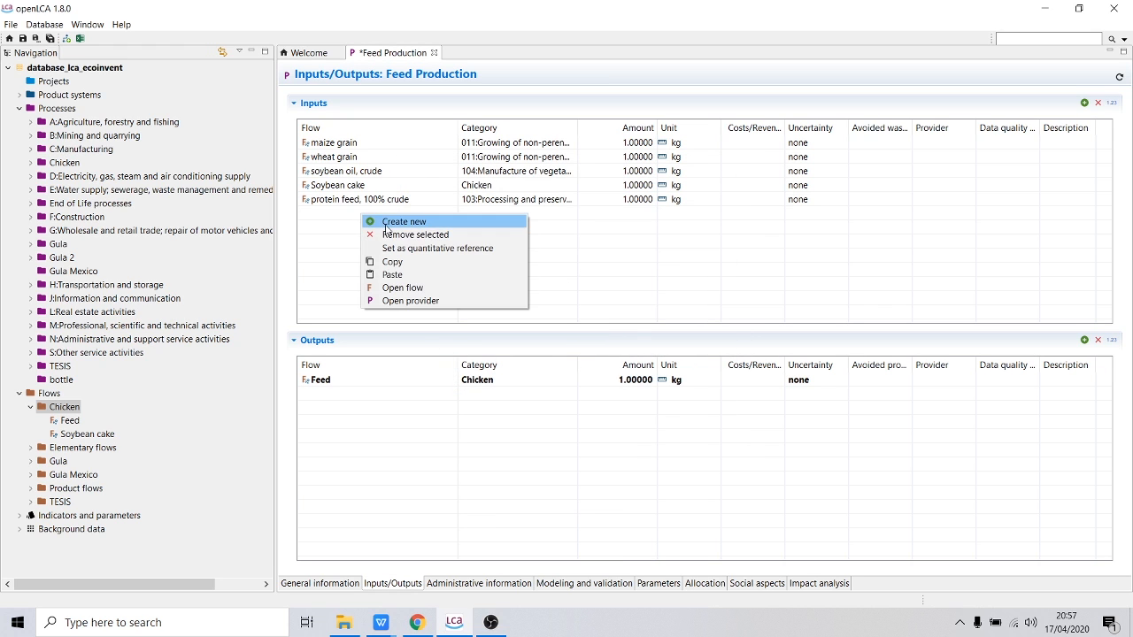
pyautogui.click(381, 622)
pyautogui.click(500, 555)
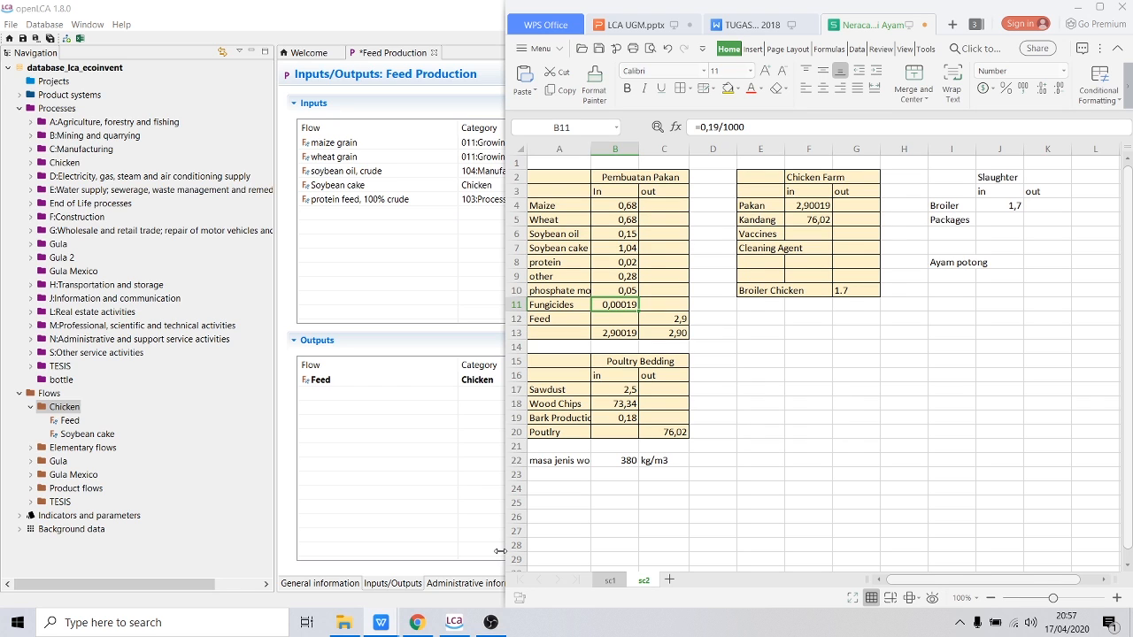
pyautogui.click(300, 236)
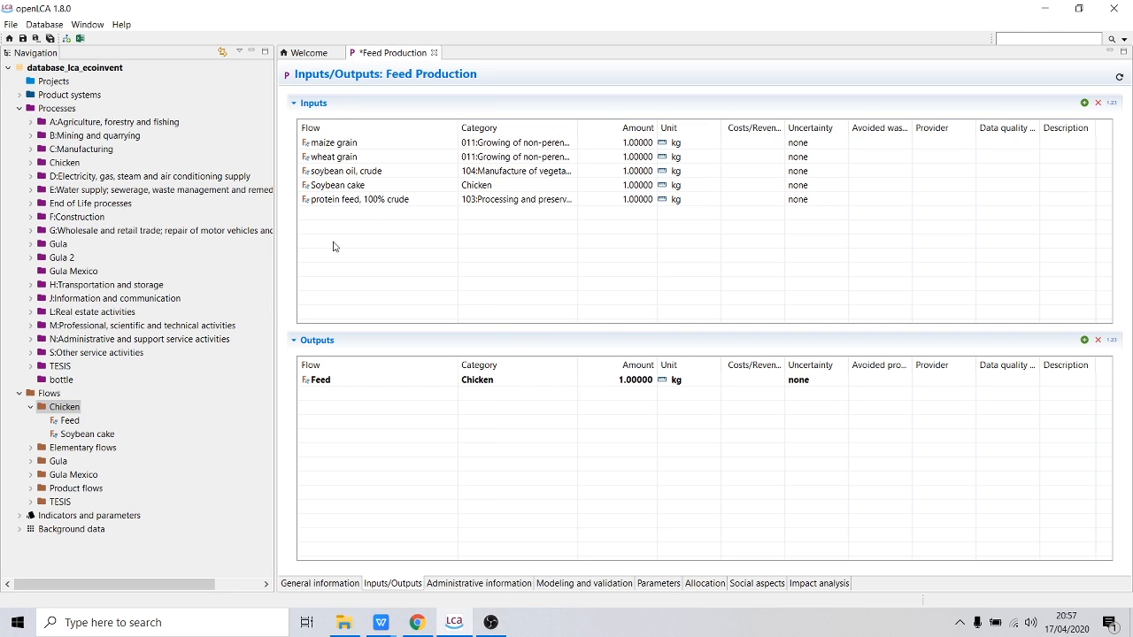
pyautogui.rightClick(48, 394)
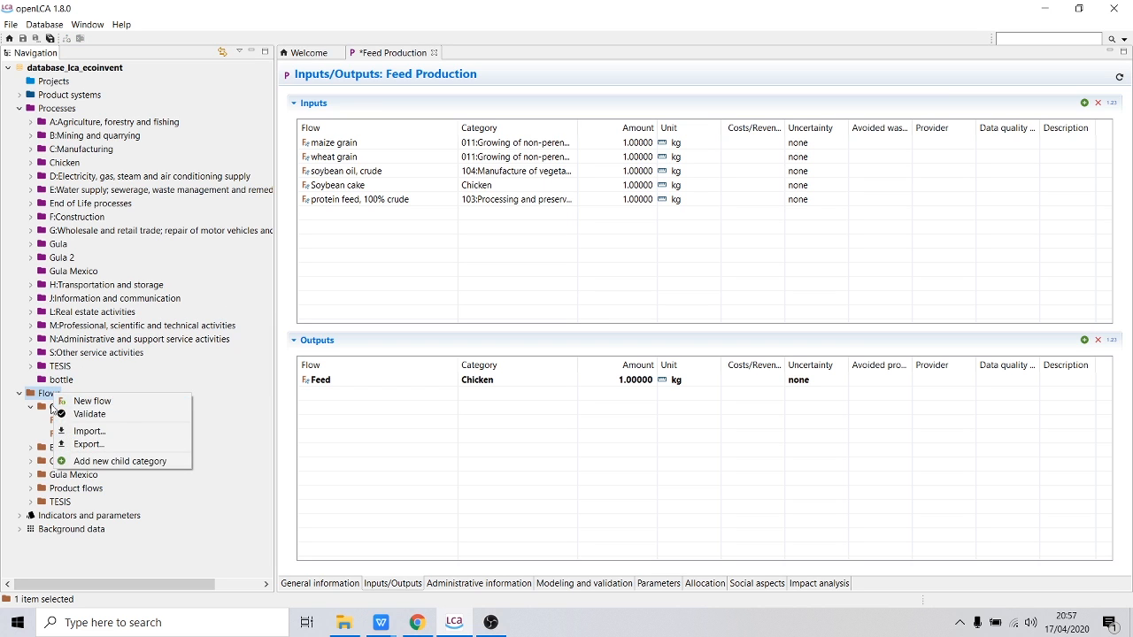
pyautogui.rightClick(51, 407)
pyautogui.click(87, 413)
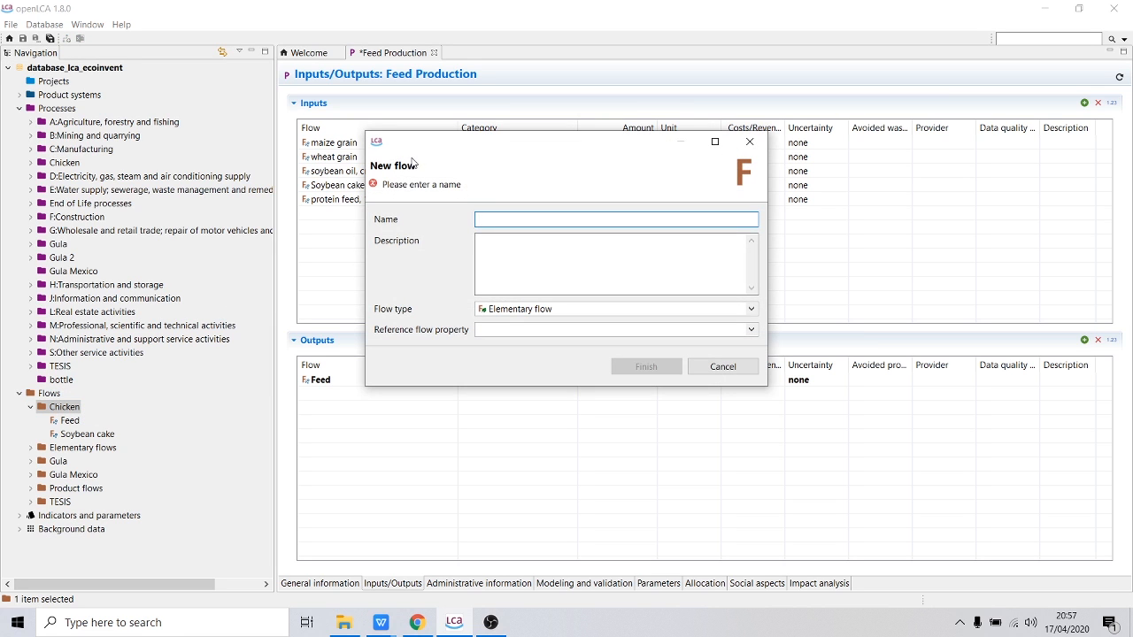
pyautogui.write('Other')
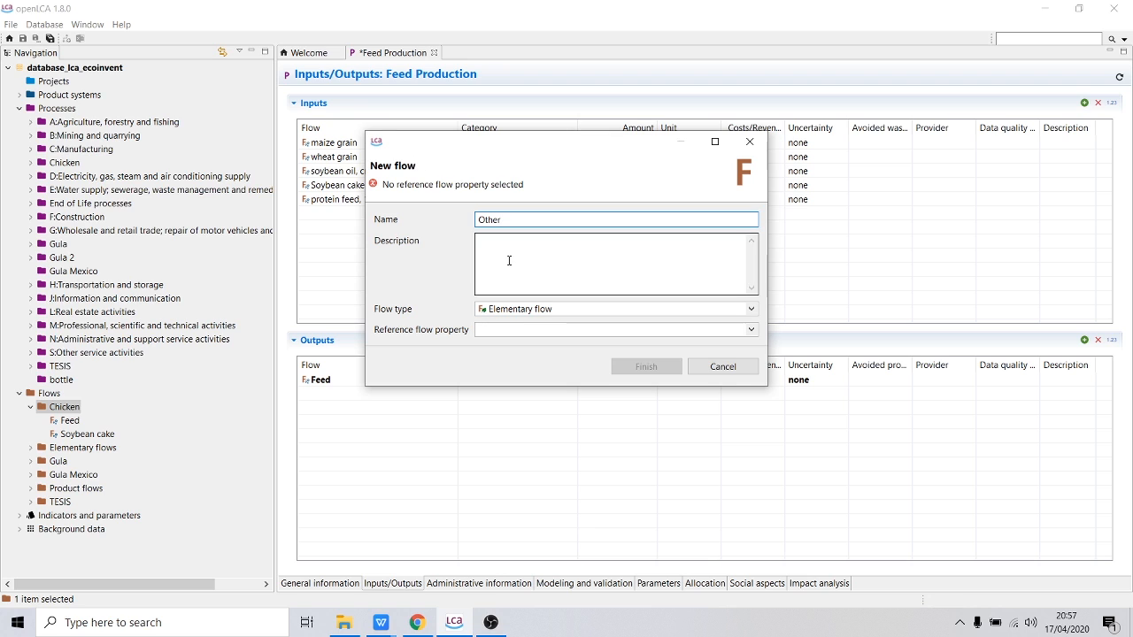
pyautogui.click(573, 310)
pyautogui.click(567, 338)
pyautogui.click(564, 330)
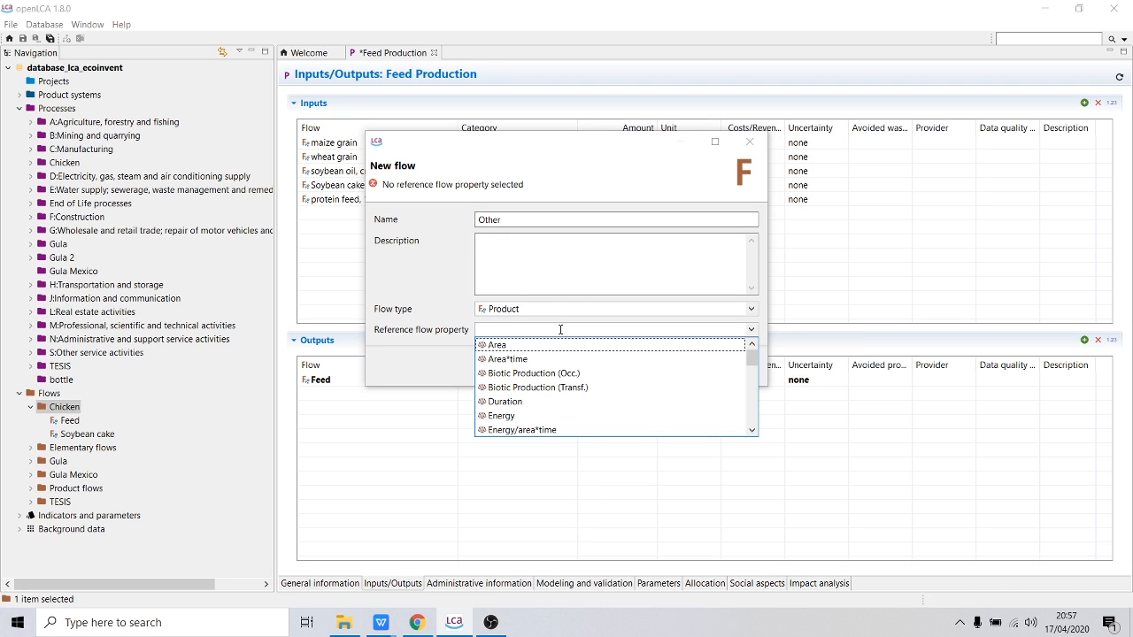
pyautogui.press('m')
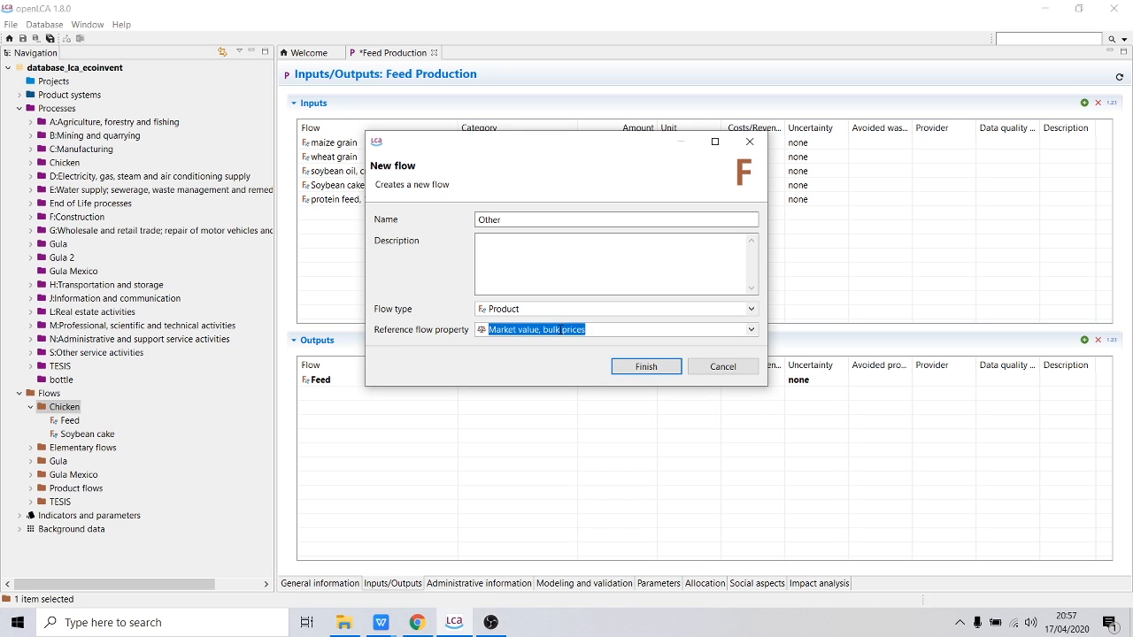
pyautogui.press('m')
pyautogui.press('Return')
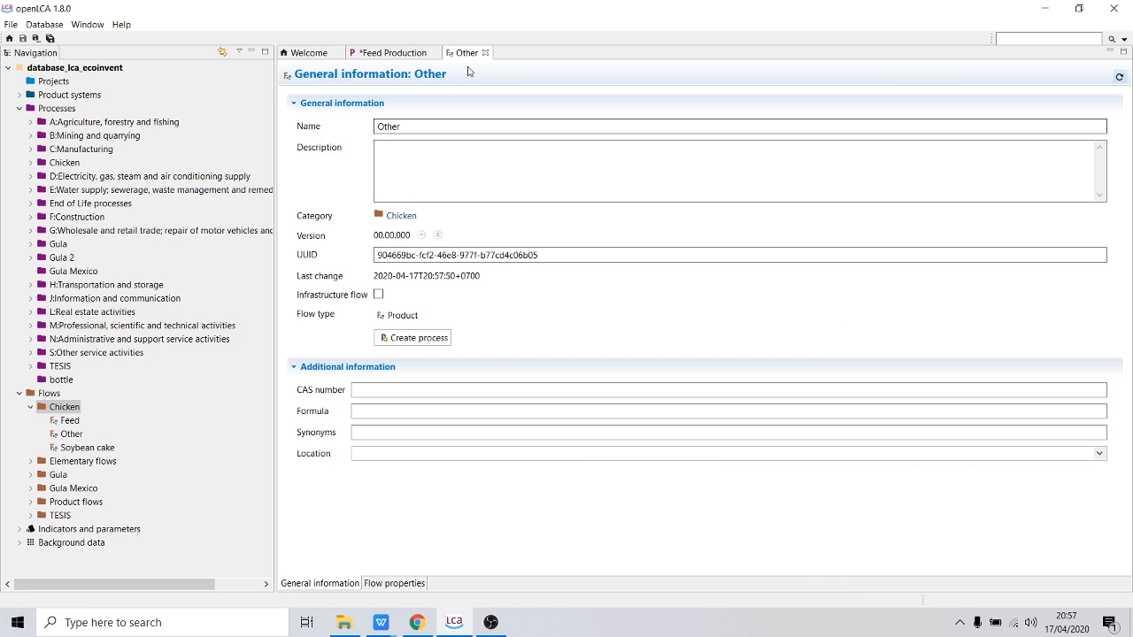
pyautogui.click(485, 53)
# Step: Add the Other flow from the Chicken category to the Feed Production inputs, filtering the flows by "othe"
pyautogui.rightClick(407, 213)
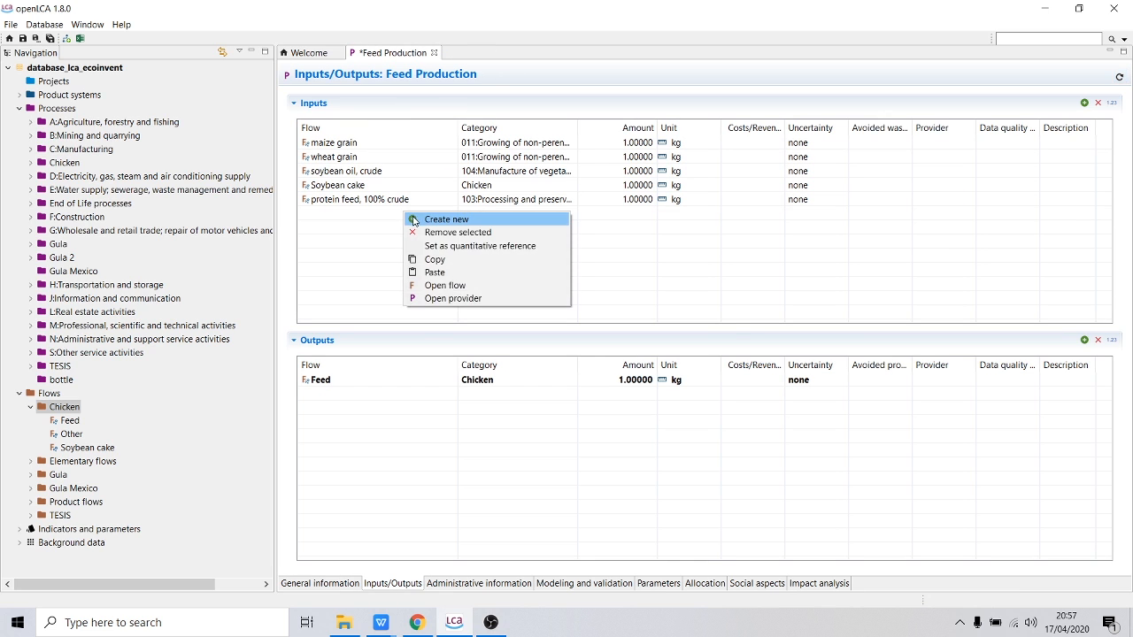
pyautogui.click(413, 219)
pyautogui.write('othe')
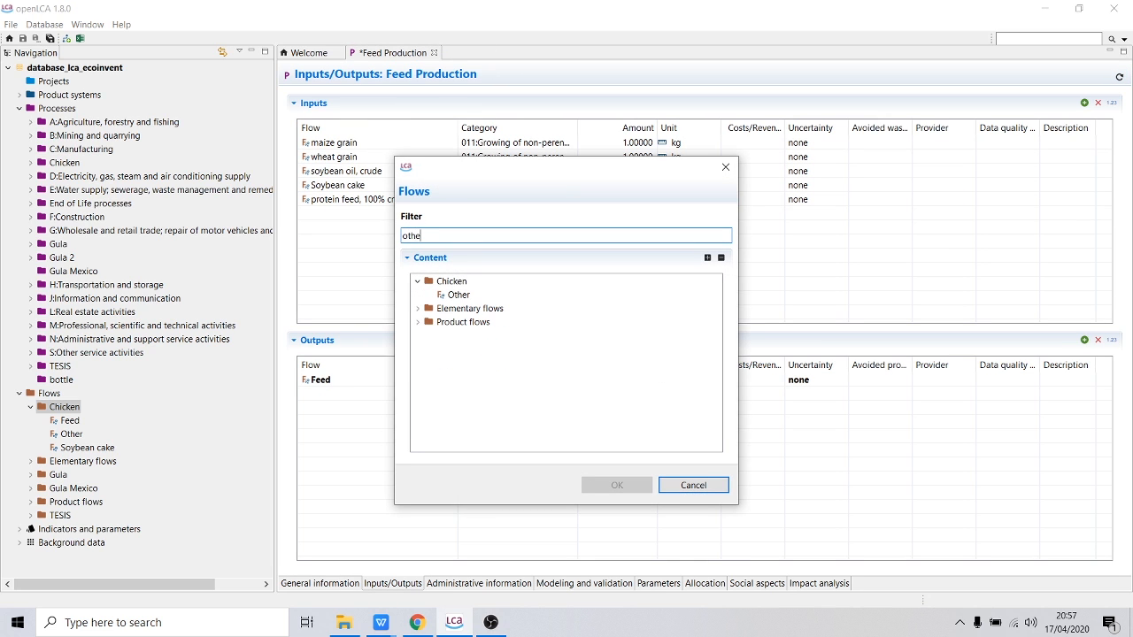
pyautogui.click(460, 295)
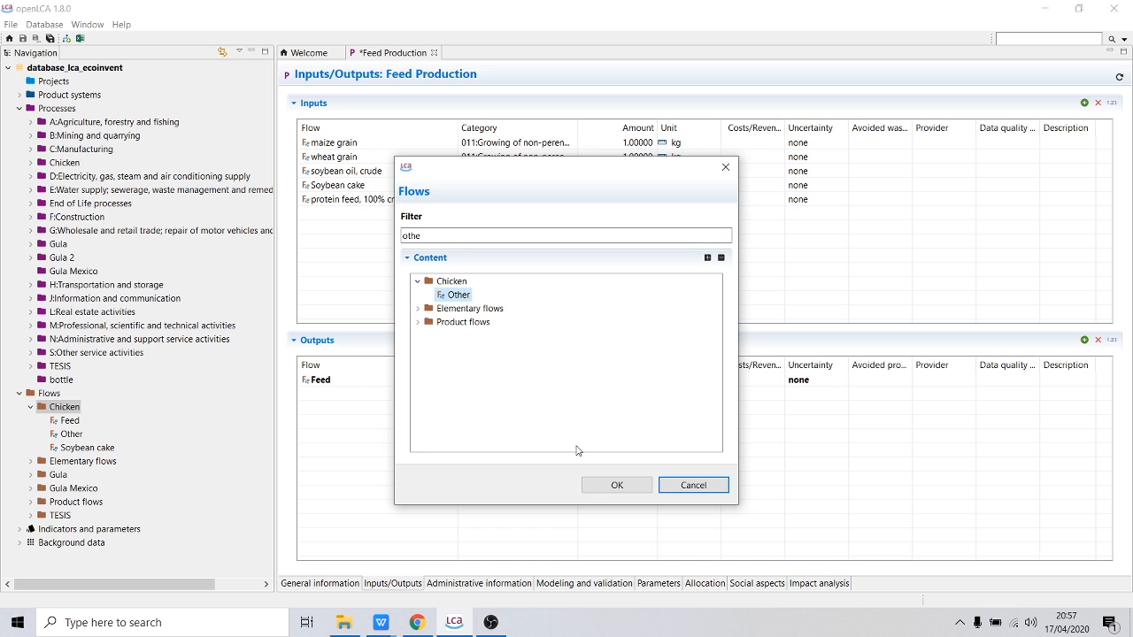
pyautogui.click(611, 492)
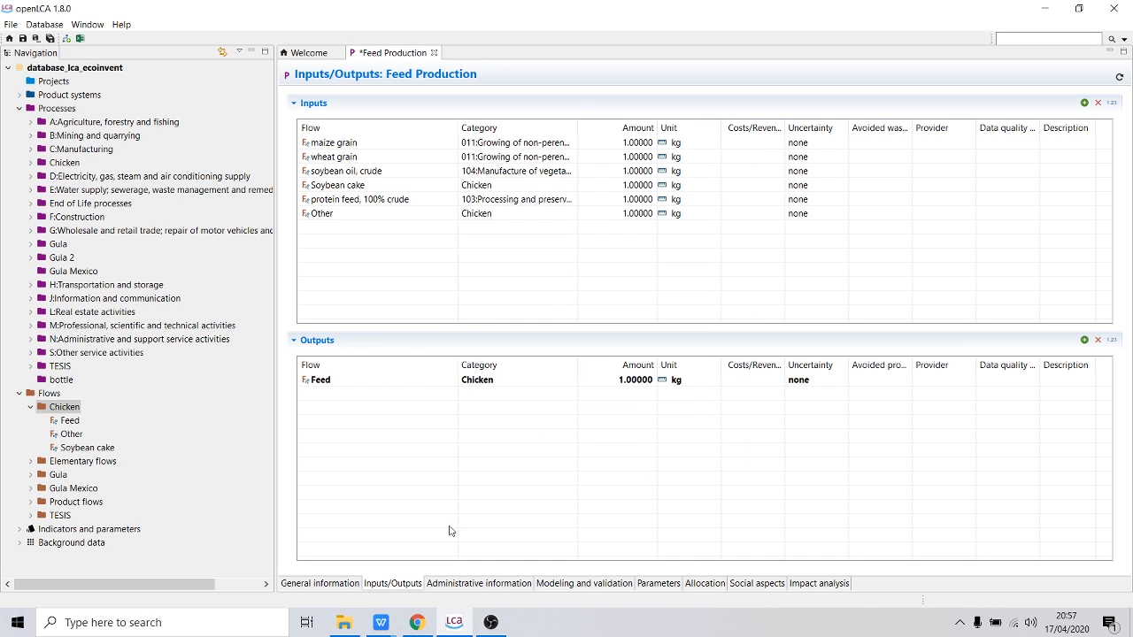
# Step: Check the raw materials in Table 2 of the TUGAS document, the feed production inventory, and return to openLCA
pyautogui.moveTo(381, 622)
pyautogui.click(416, 548)
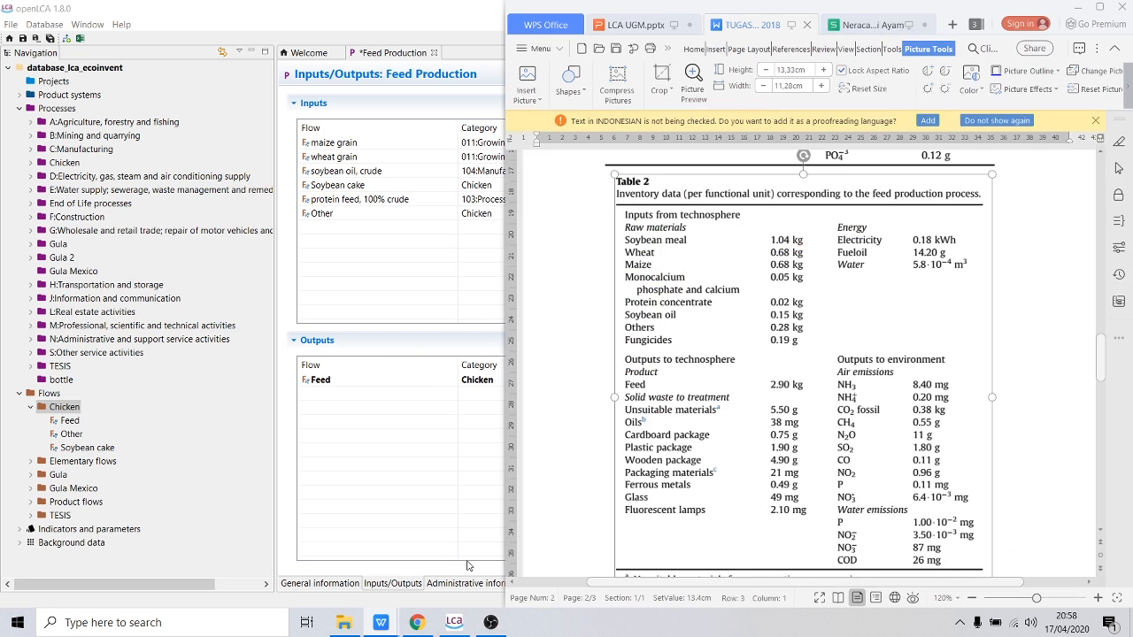
pyautogui.click(1073, 13)
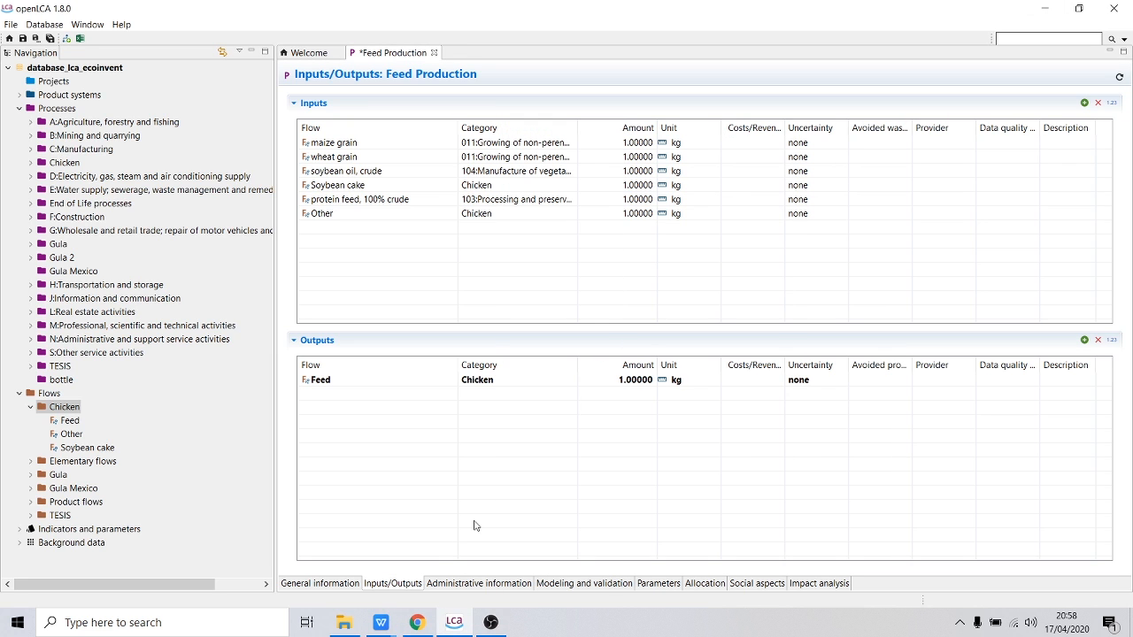
# Step: Check the next ingredient in Neraca Produksi Ayam.xlsx and search the flows available for the Feed Production inputs for "Fungi"
pyautogui.moveTo(381, 622)
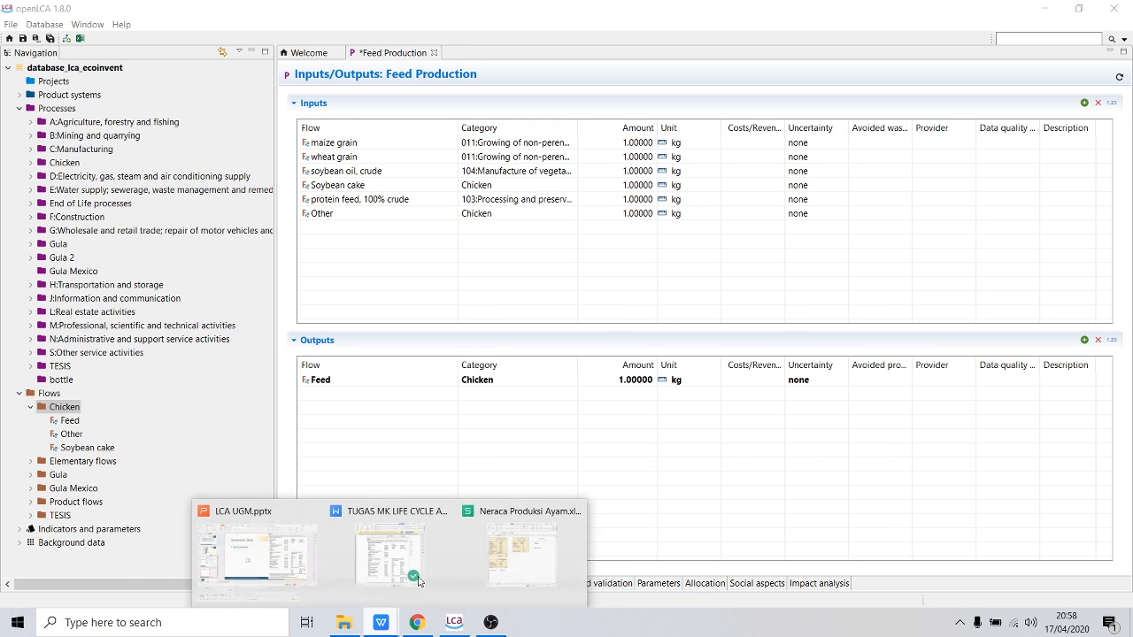
pyautogui.click(541, 555)
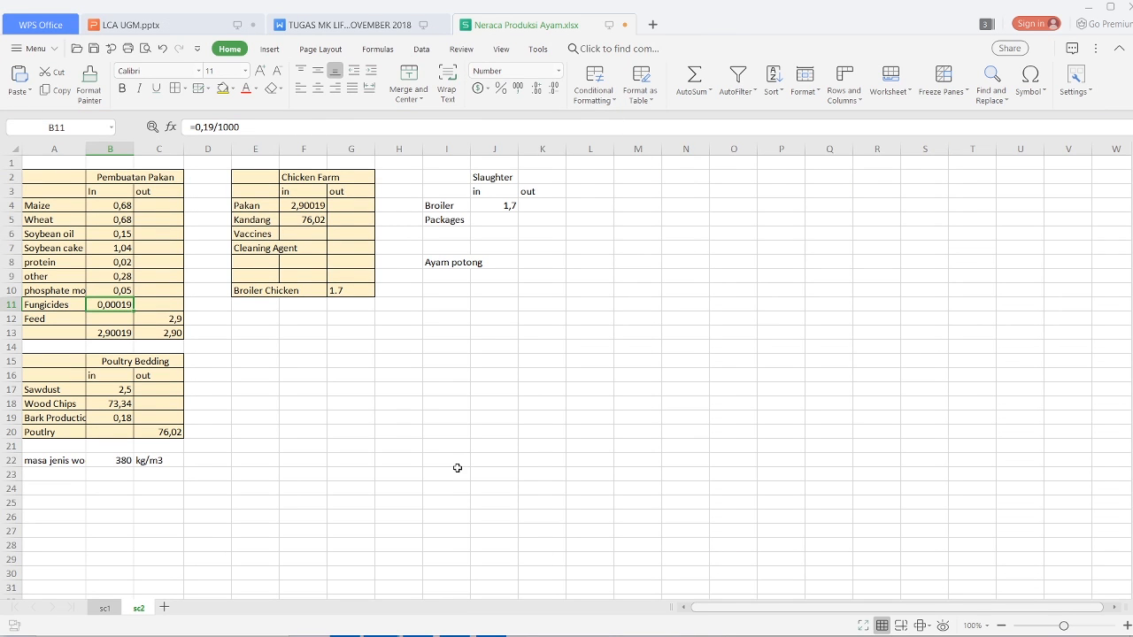
pyautogui.click(1081, 7)
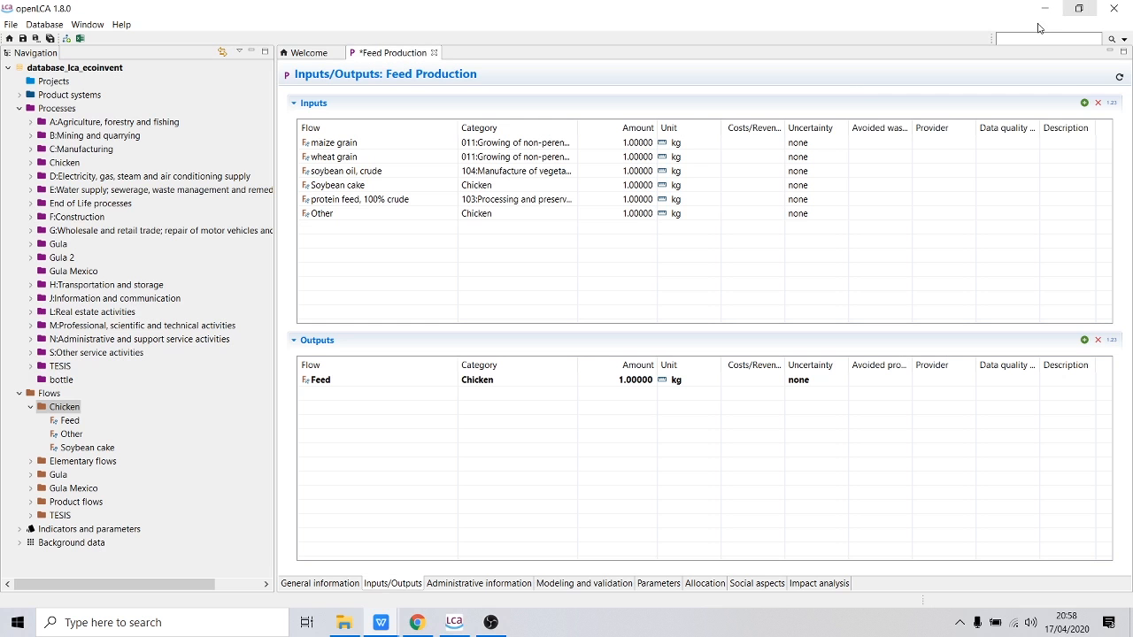
pyautogui.rightClick(352, 229)
pyautogui.click(362, 236)
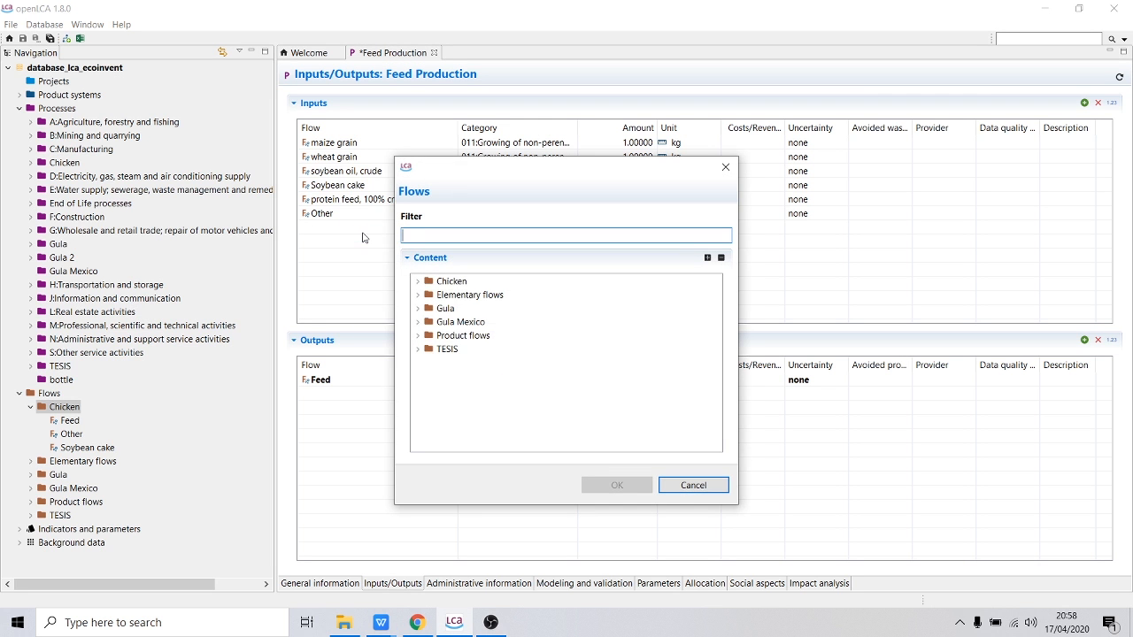
pyautogui.write('Fungi')
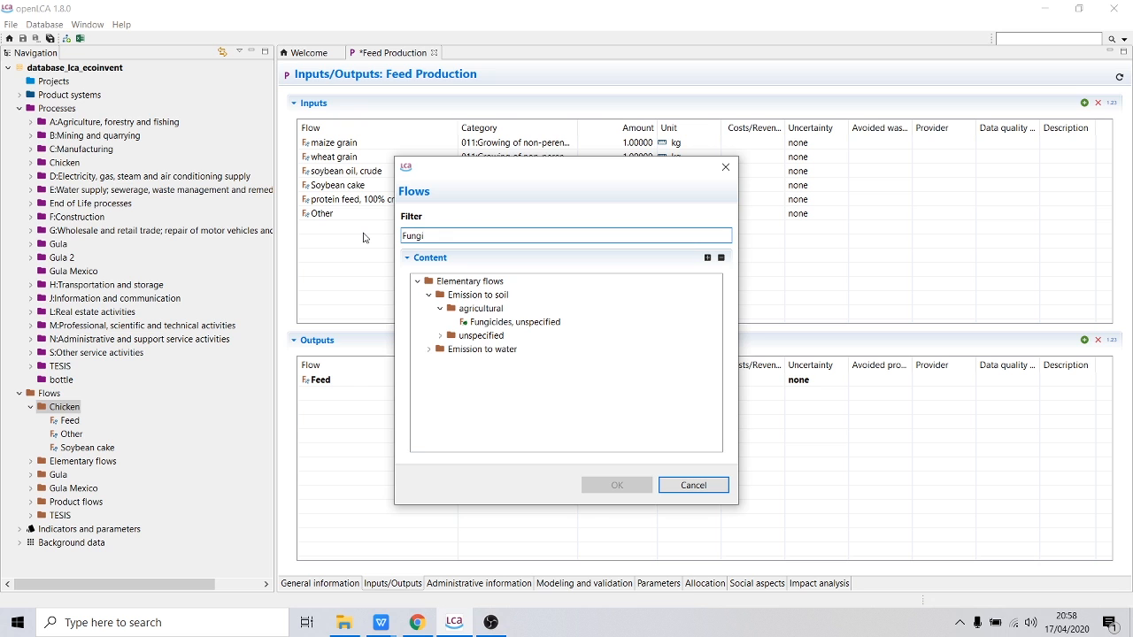
# Step: Check fungicides production in the TUGAS document's system boundary flow chart, then review the filtered Emission to water flows and close the flow selection
pyautogui.click(380, 622)
pyautogui.click(522, 552)
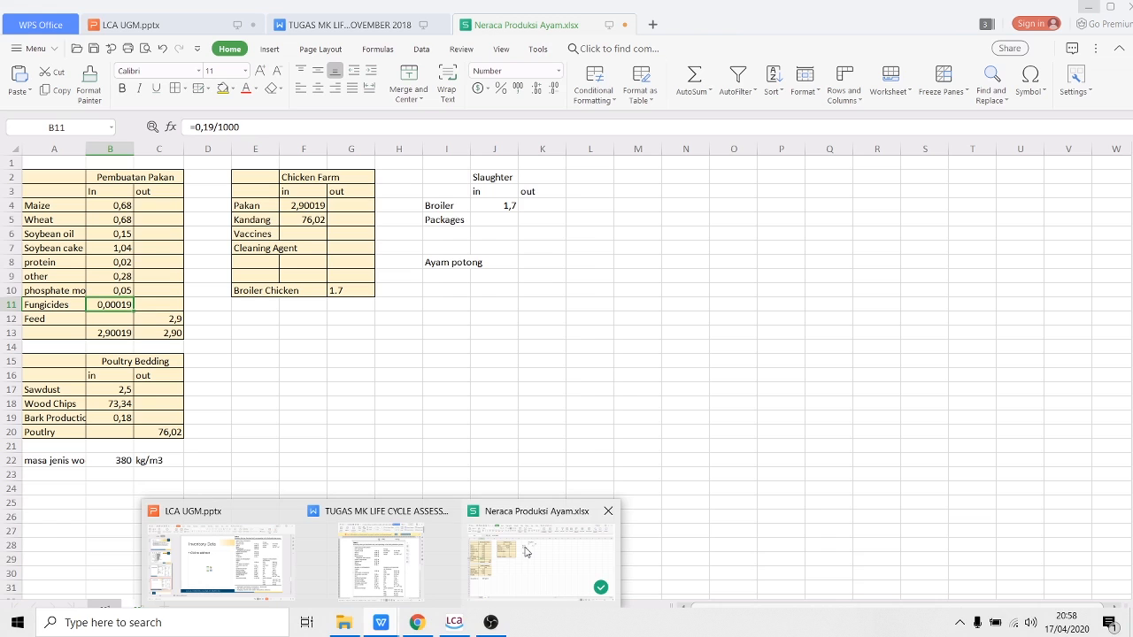
pyautogui.click(342, 32)
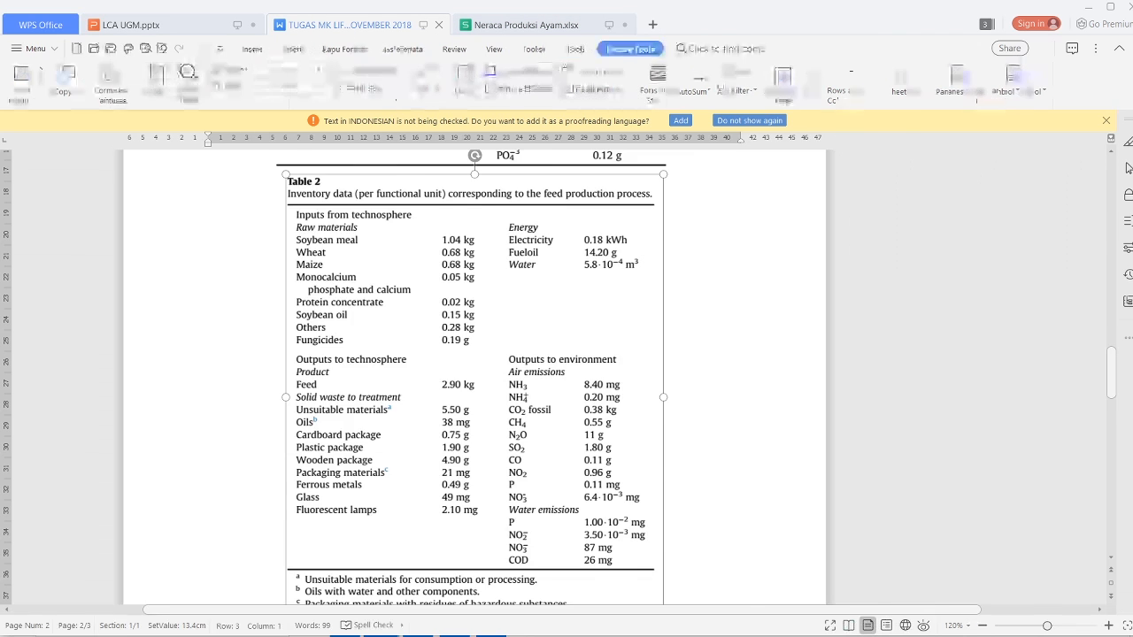
pyautogui.scroll(5, 462, 354)
pyautogui.scroll(10, 461, 332)
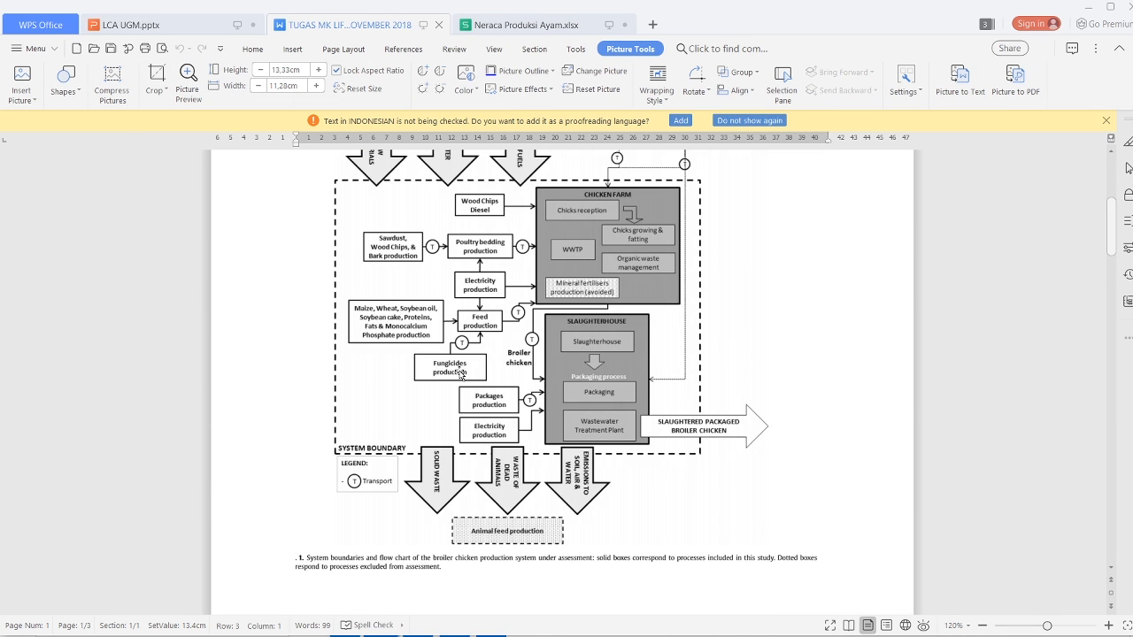
pyautogui.click(1093, 6)
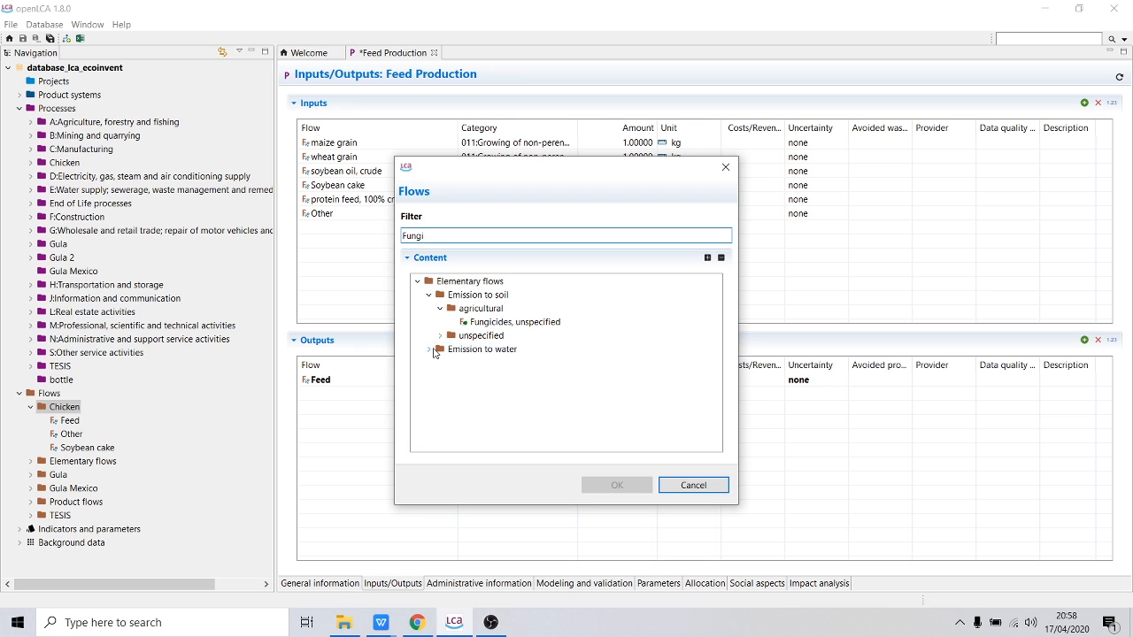
pyautogui.click(430, 349)
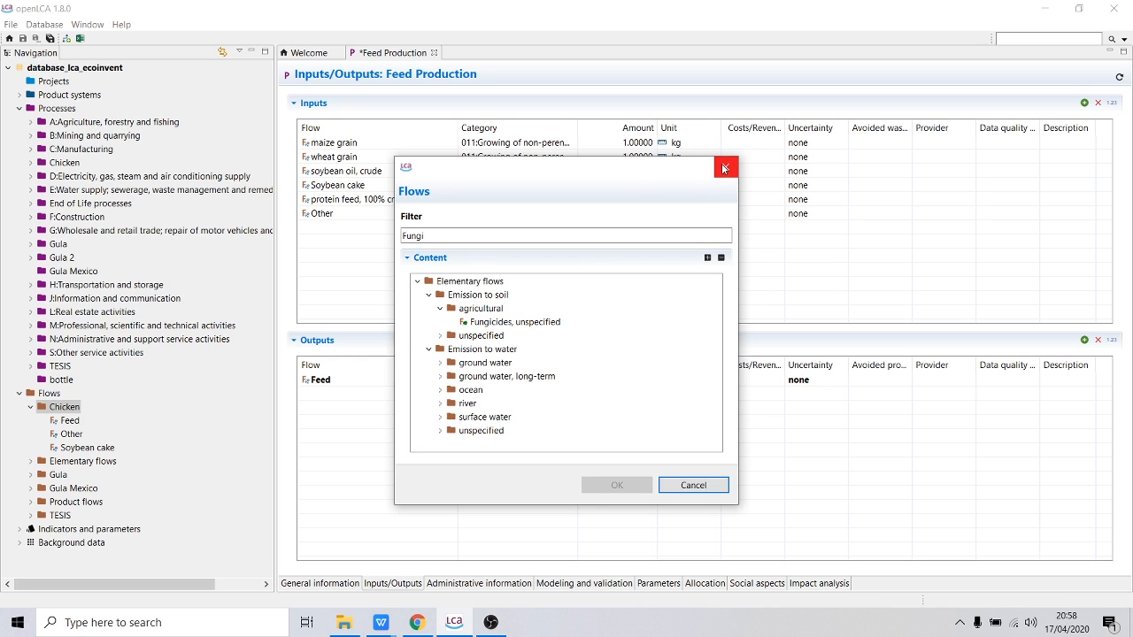
pyautogui.click(724, 168)
# Step: Create the flow "Fungicides" in the Chicken flows category, type Product with a mass reference property, and close its editor
pyautogui.rightClick(73, 403)
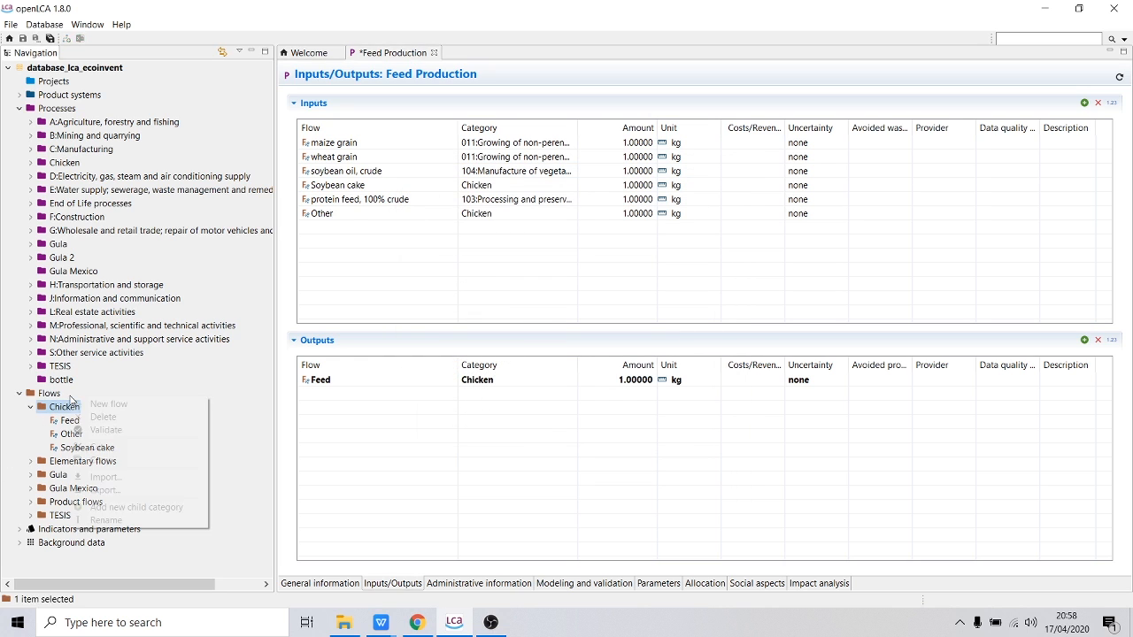
pyautogui.click(66, 408)
pyautogui.rightClick(67, 410)
pyautogui.click(81, 414)
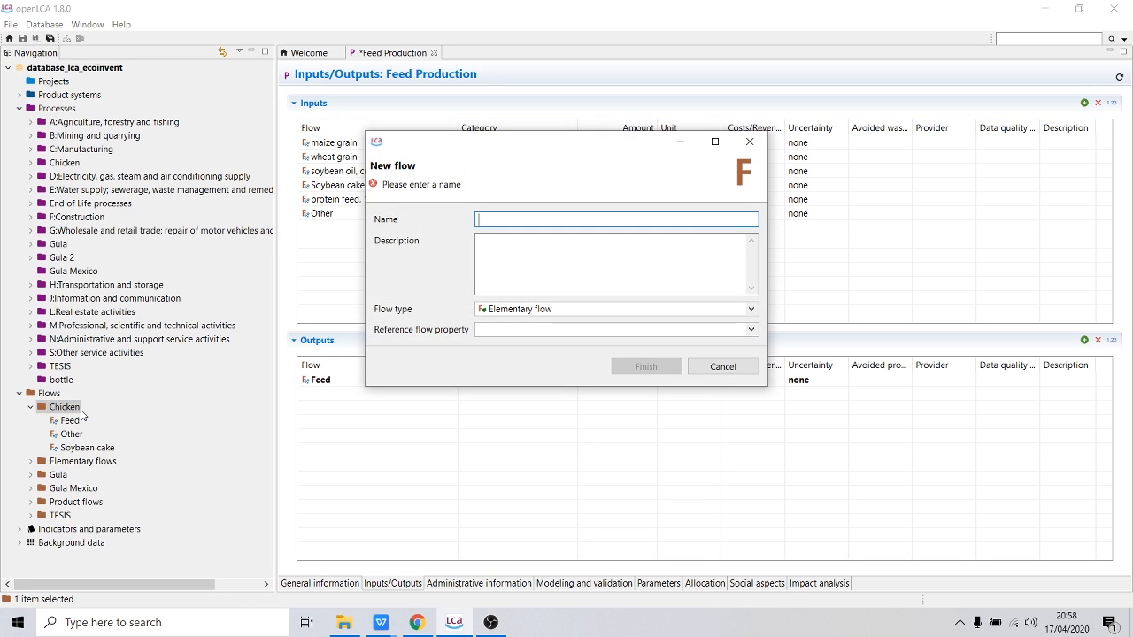
pyautogui.write('Fungi')
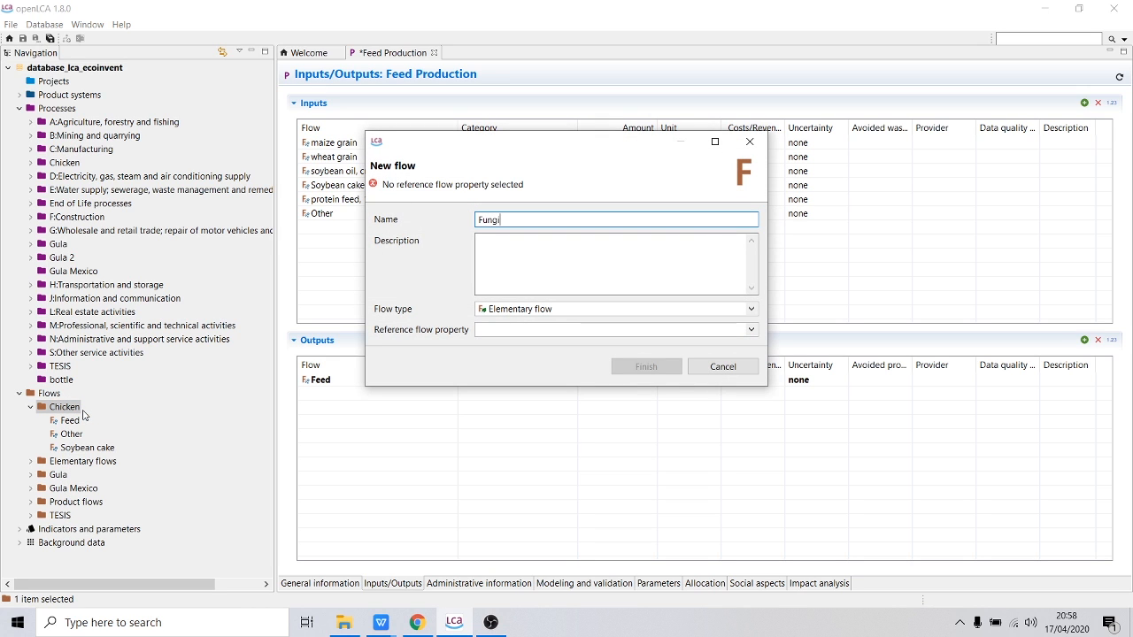
pyautogui.write('cides')
pyautogui.click(500, 309)
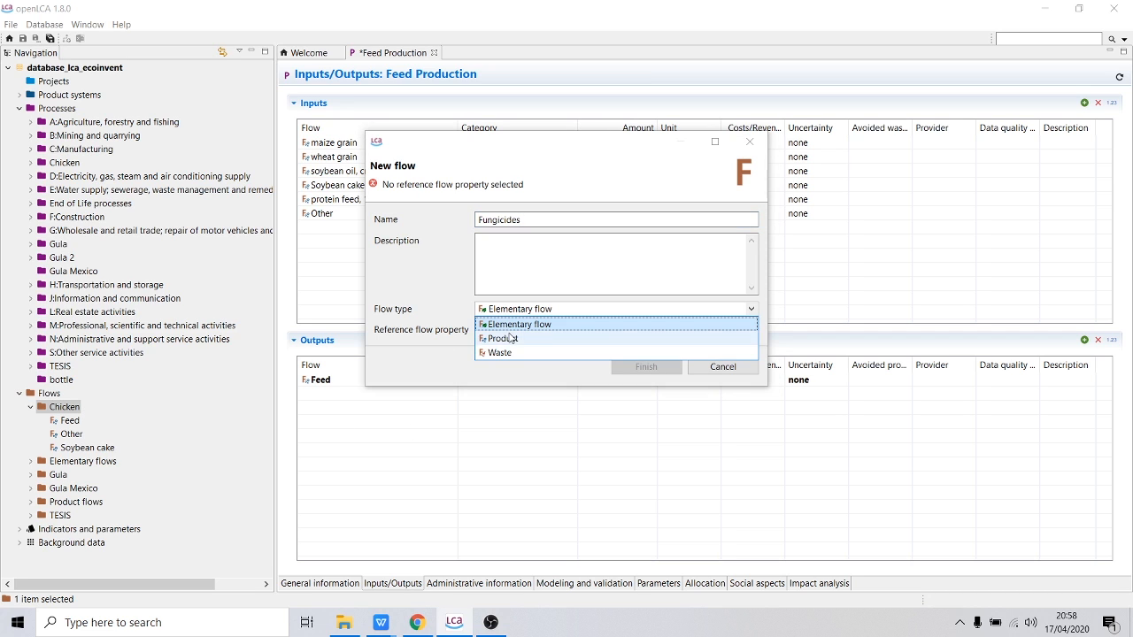
pyautogui.click(501, 338)
pyautogui.click(505, 331)
pyautogui.click(511, 331)
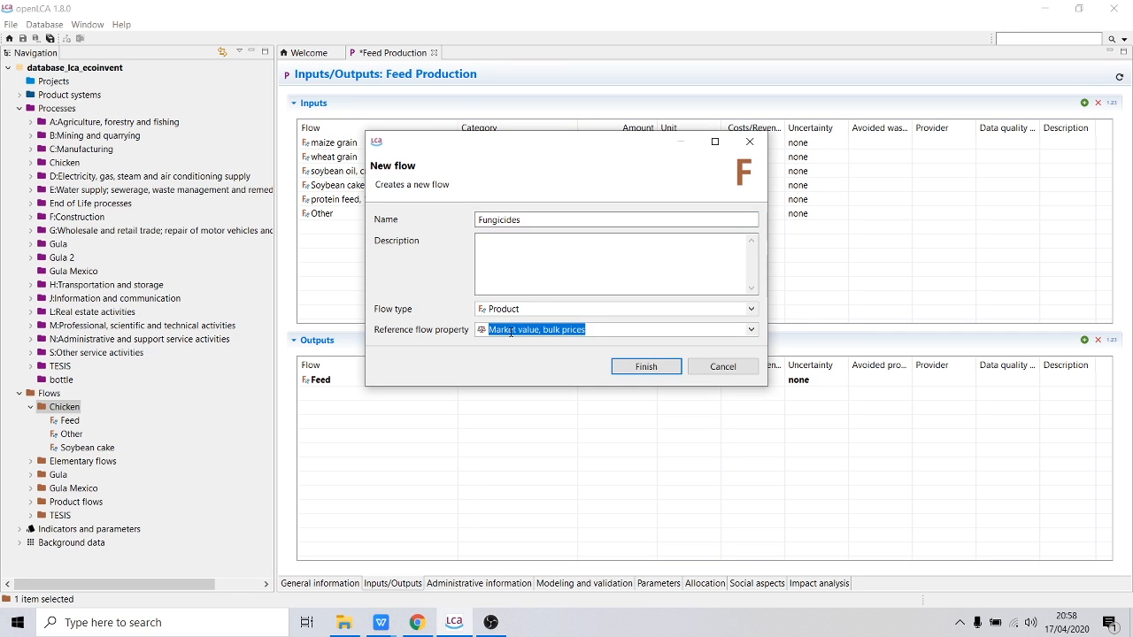
pyautogui.scroll(-1, 511, 331)
pyautogui.press('Return')
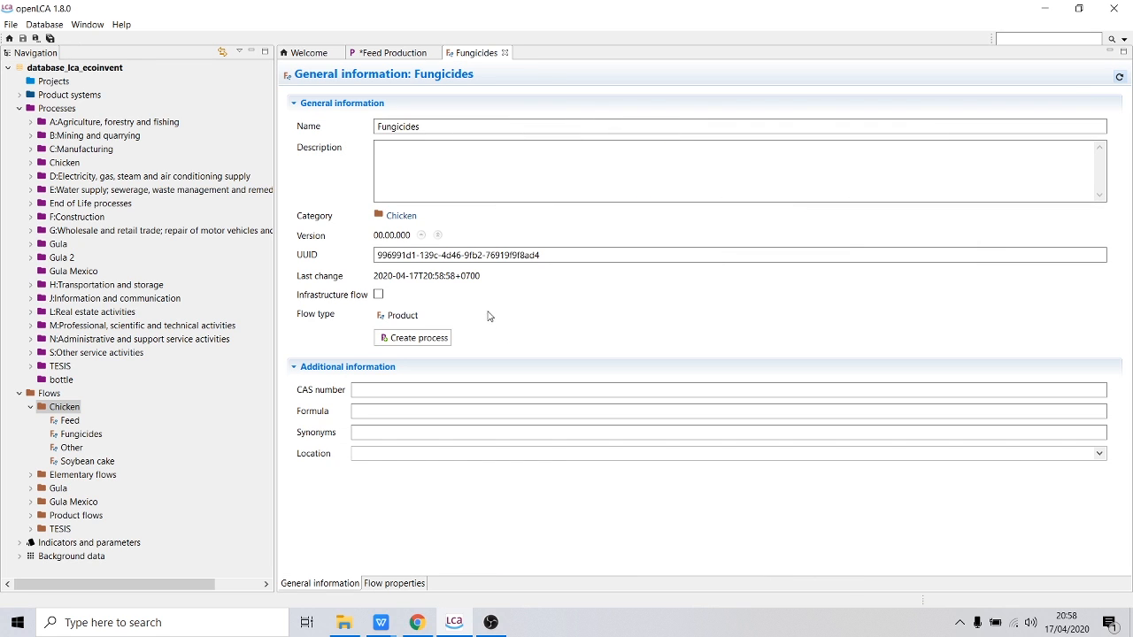
pyautogui.click(505, 53)
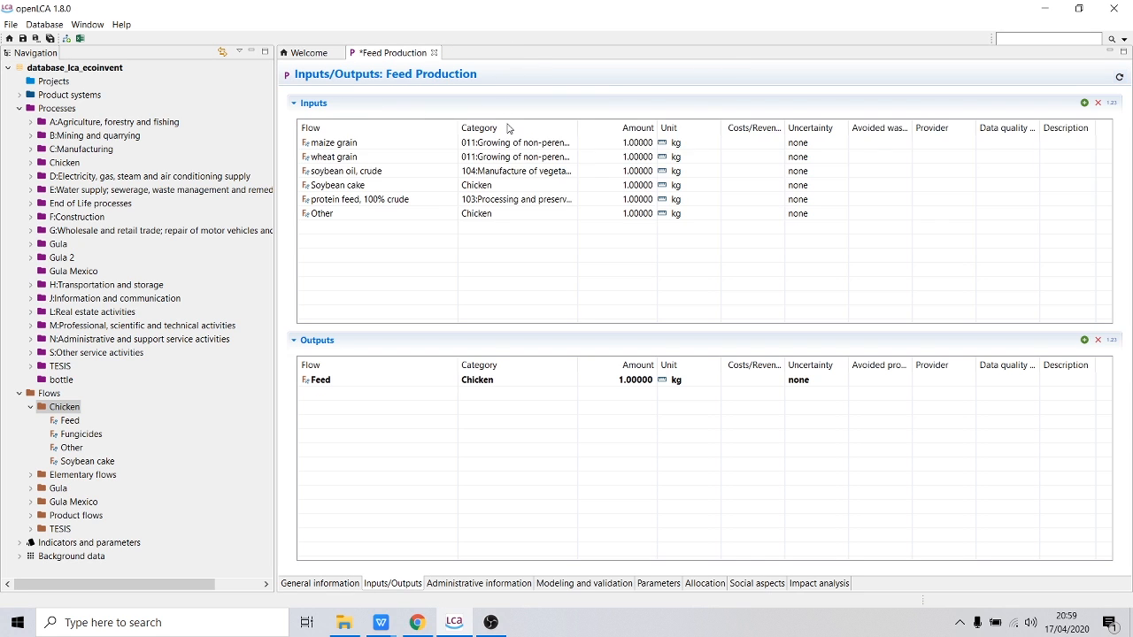
# Step: Add the Fungicides flow from the Chicken category to the Feed Production inputs, filtering the flows by "fu"
pyautogui.rightClick(403, 230)
pyautogui.click(434, 233)
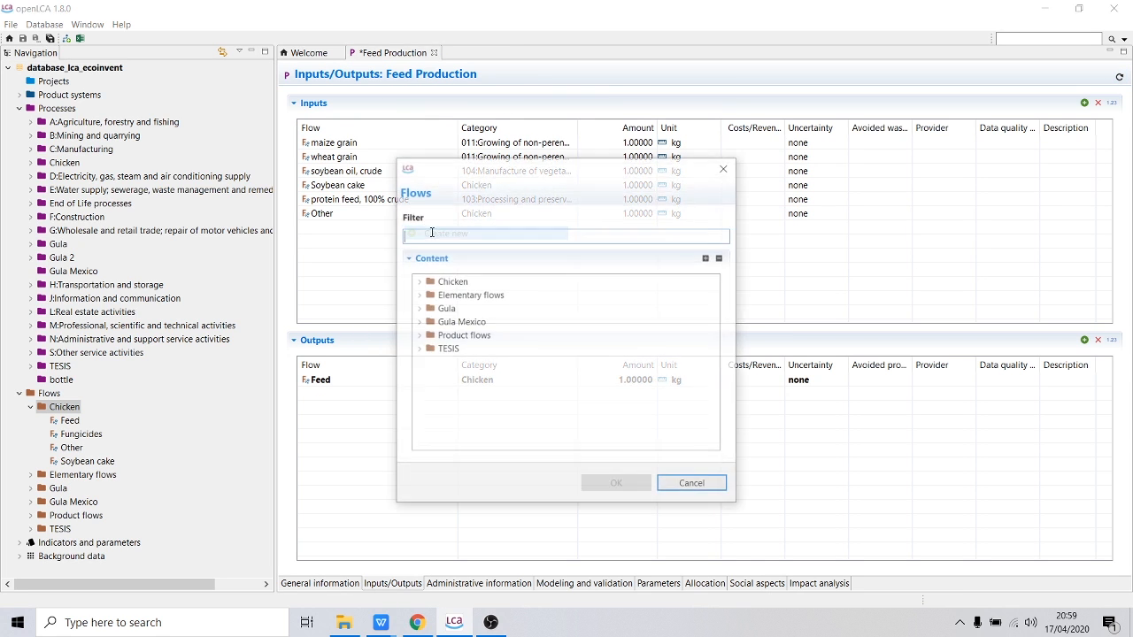
pyautogui.write('fu')
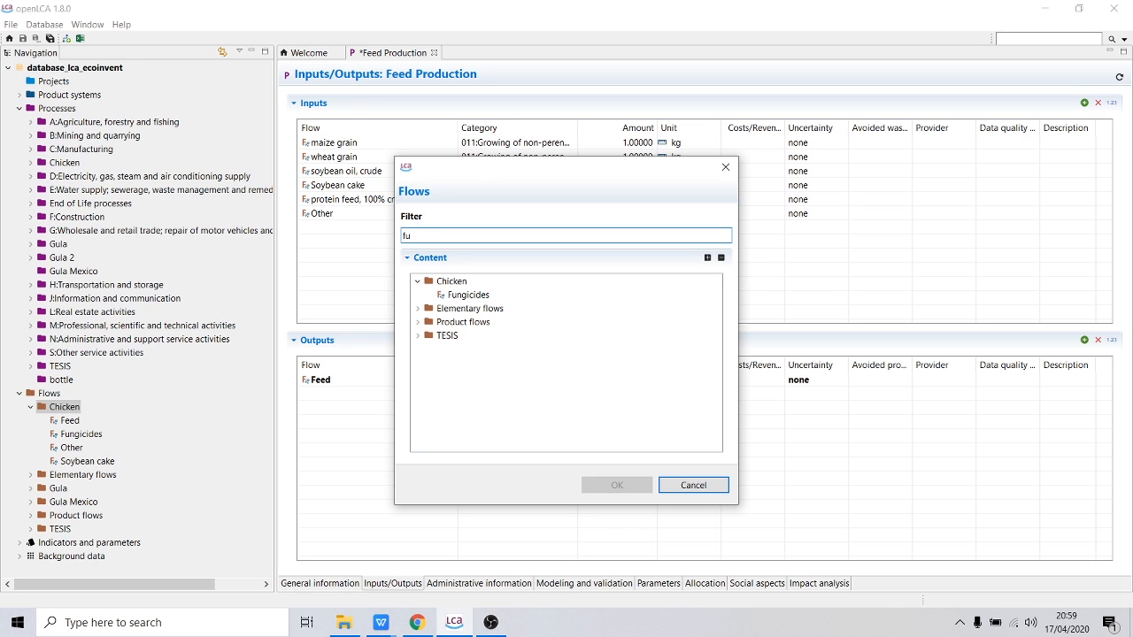
pyautogui.click(470, 294)
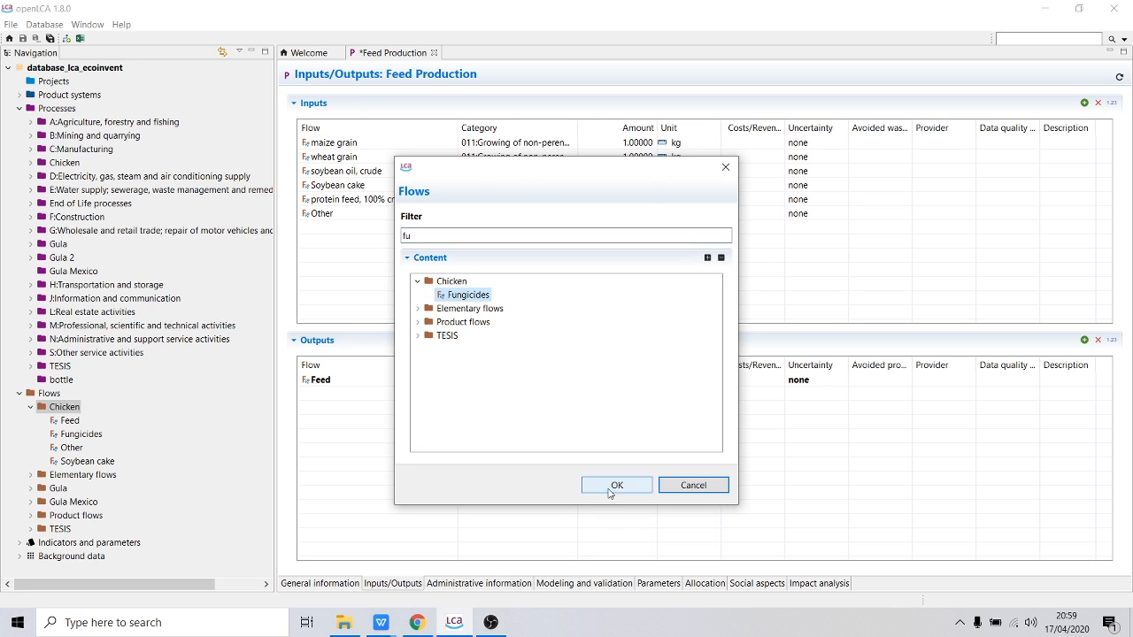
pyautogui.click(611, 487)
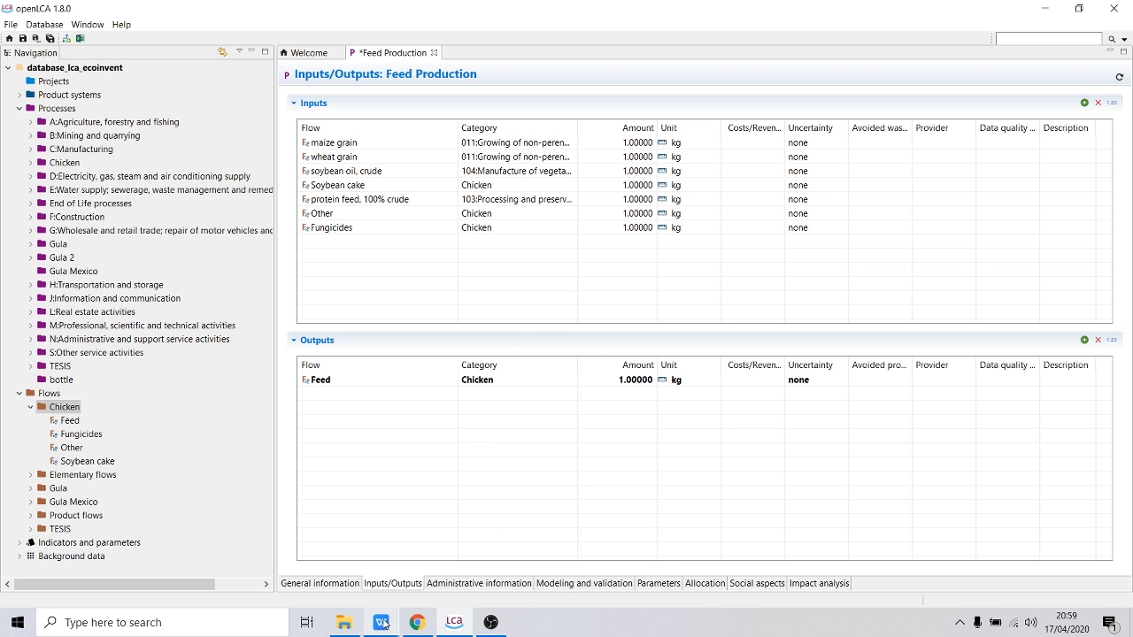
# Step: Arrange the Neraca Produksi Ayam.xlsx spreadsheet and openLCA side by side on the screen
pyautogui.moveTo(380, 622)
pyautogui.click(535, 562)
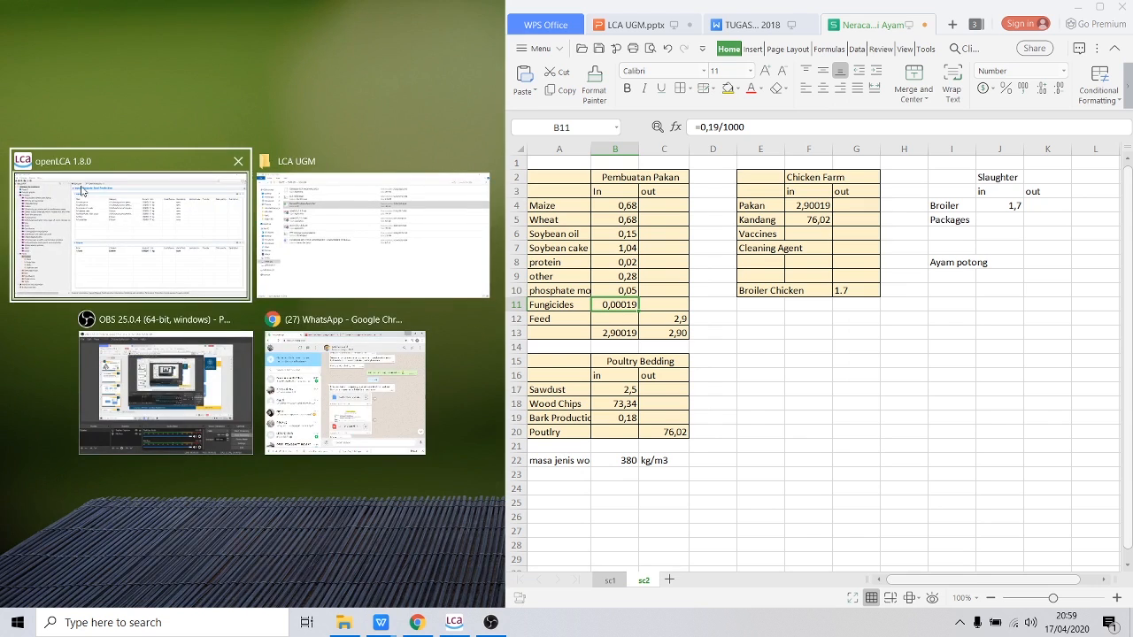
pyautogui.click(128, 210)
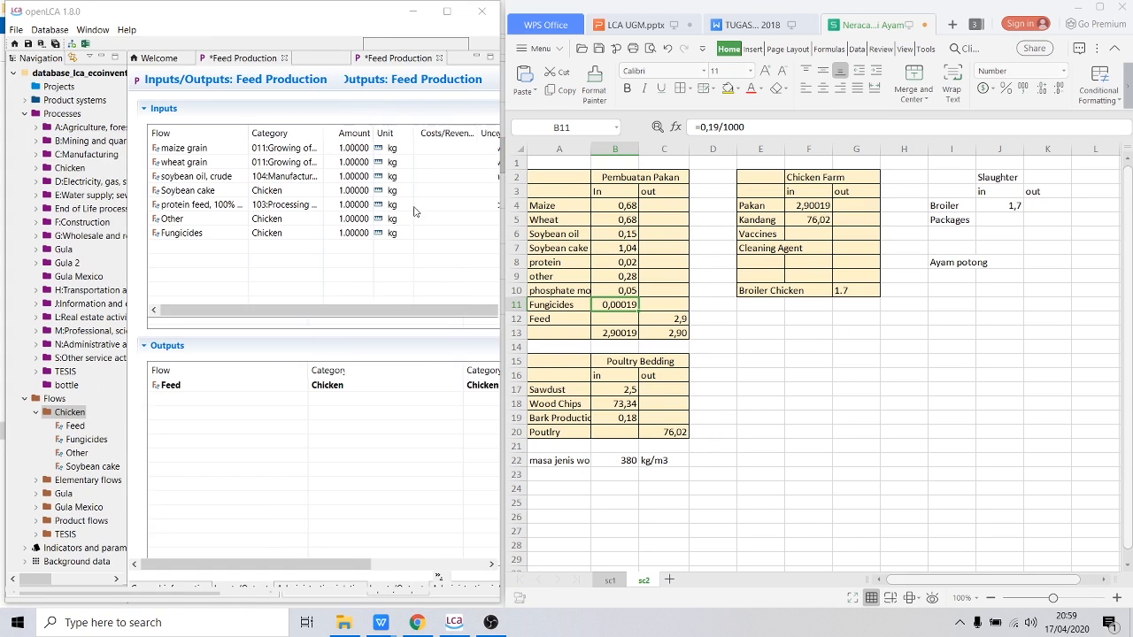
# Step: Copy the Maize and Wheat amounts from the spreadsheet, setting the maize grain and wheat grain inputs to 0.68 kg each
pyautogui.click(624, 205)
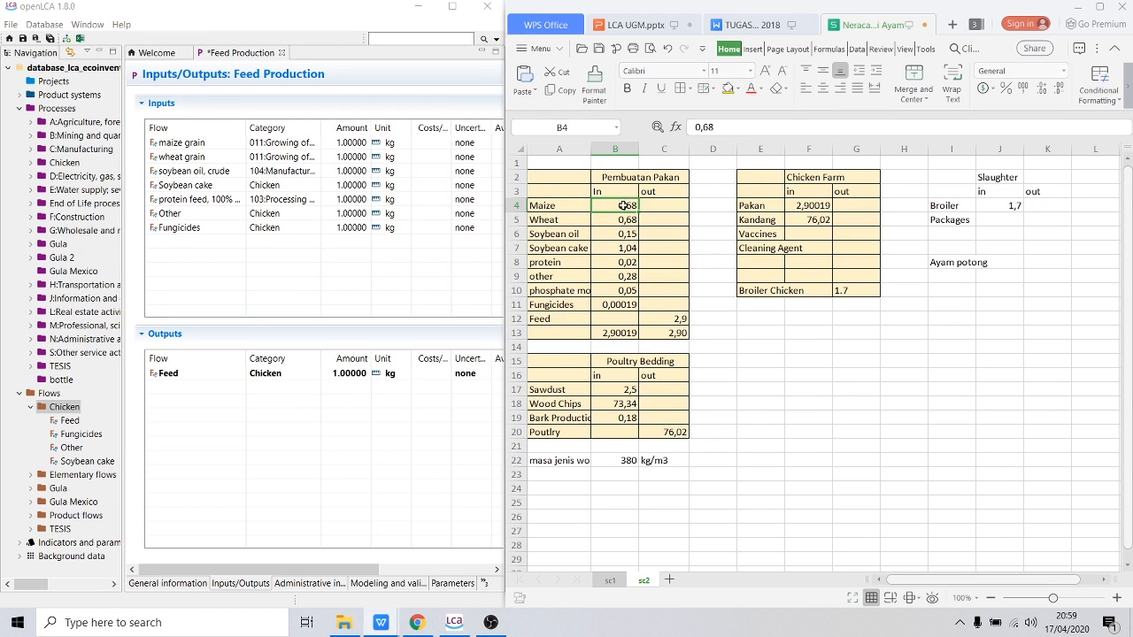
pyautogui.hotkey('ctrl', 'c')
pyautogui.click(357, 142)
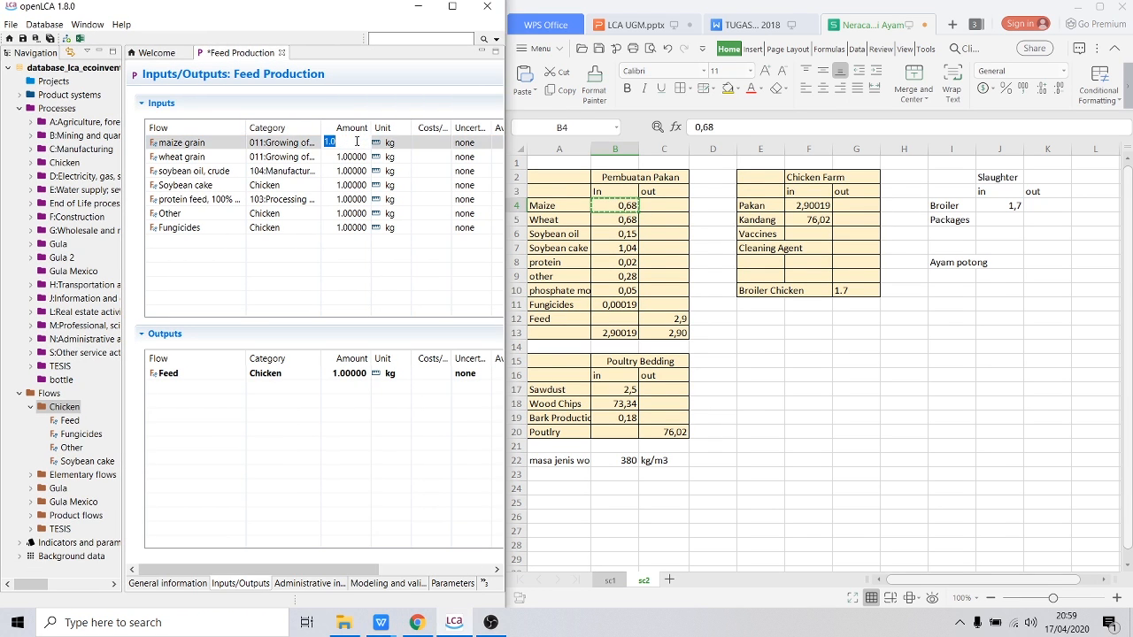
pyautogui.hotkey('ctrl', 'v')
pyautogui.click(354, 157)
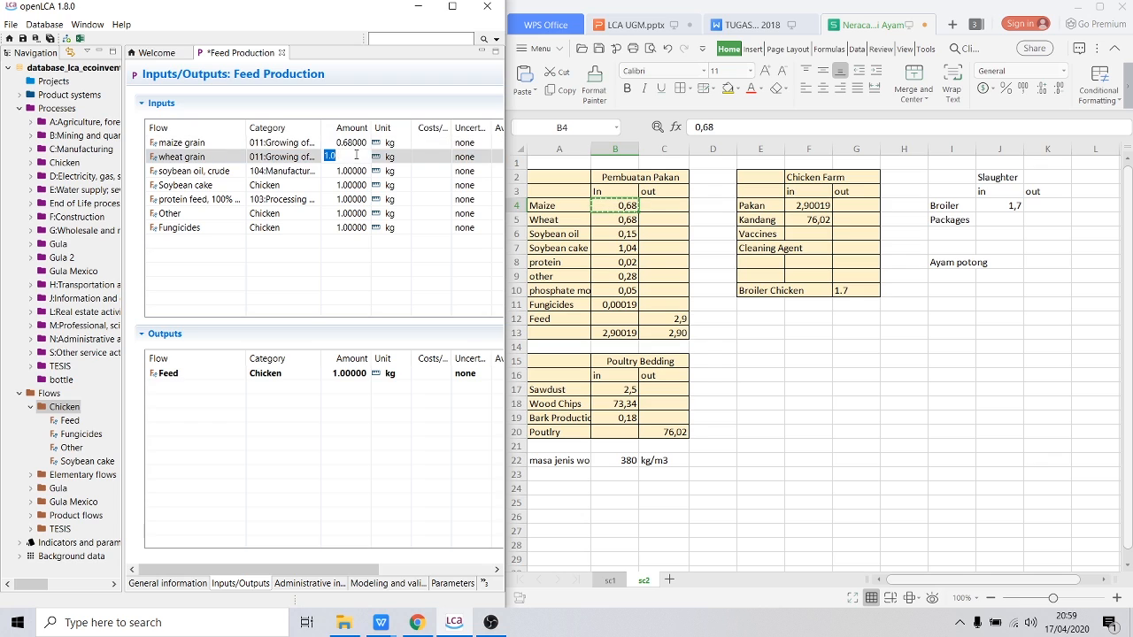
pyautogui.hotkey('alt', 'Tab')
pyautogui.press('Down')
pyautogui.hotkey('ctrl', 'c')
pyautogui.hotkey('alt', 'Tab')
pyautogui.hotkey('ctrl', 'v')
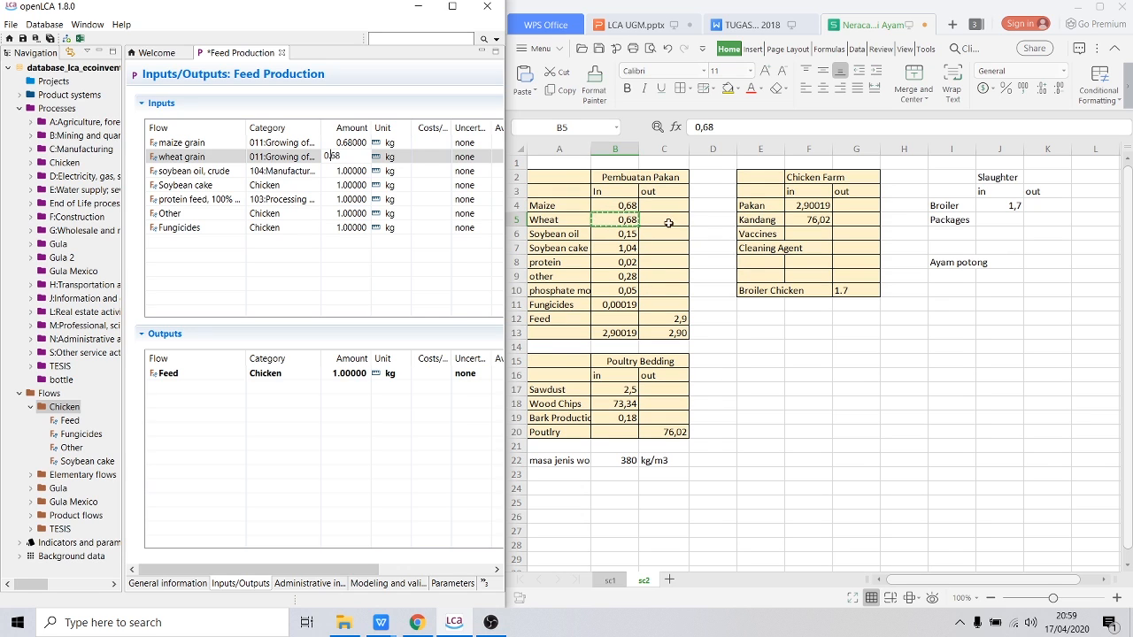
# Step: Copy the soybean amounts from the spreadsheet, setting soybean oil, crude to 0.15 kg and Soybean cake to 1.04 kg
pyautogui.click(632, 234)
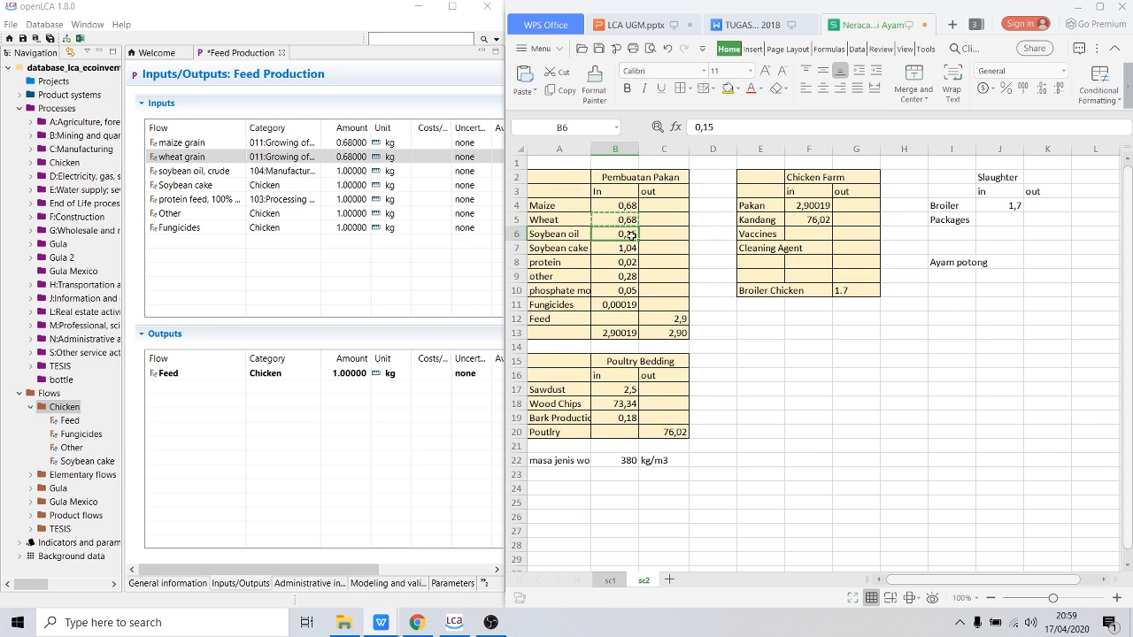
pyautogui.click(357, 171)
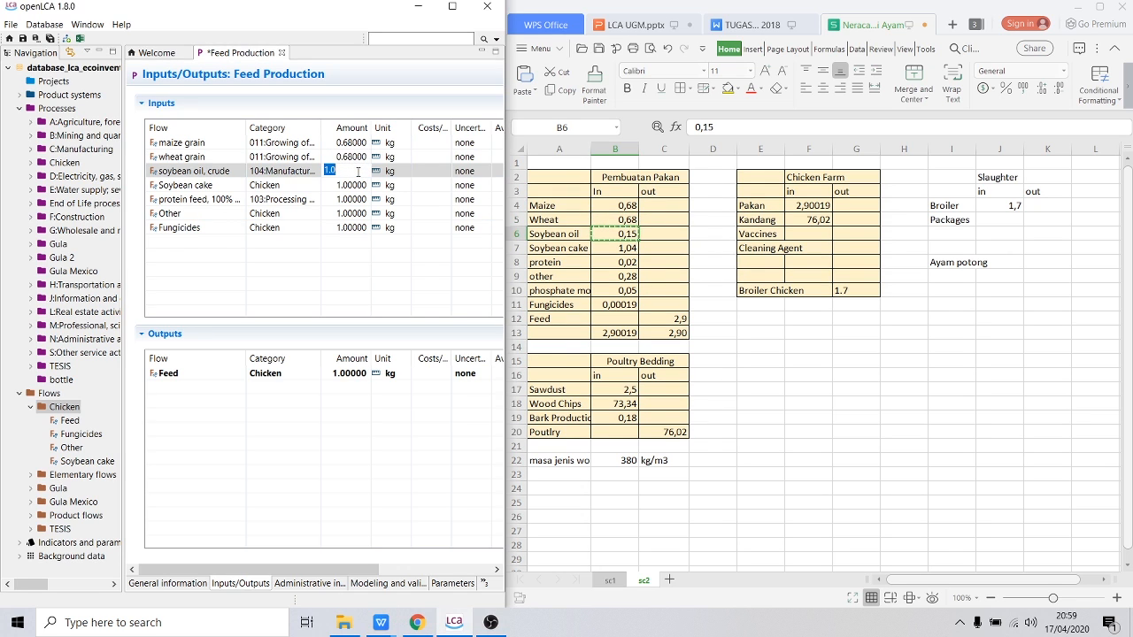
pyautogui.hotkey('ctrl', 'v')
pyautogui.press('BackSpace')
pyautogui.write('.')
pyautogui.click(614, 253)
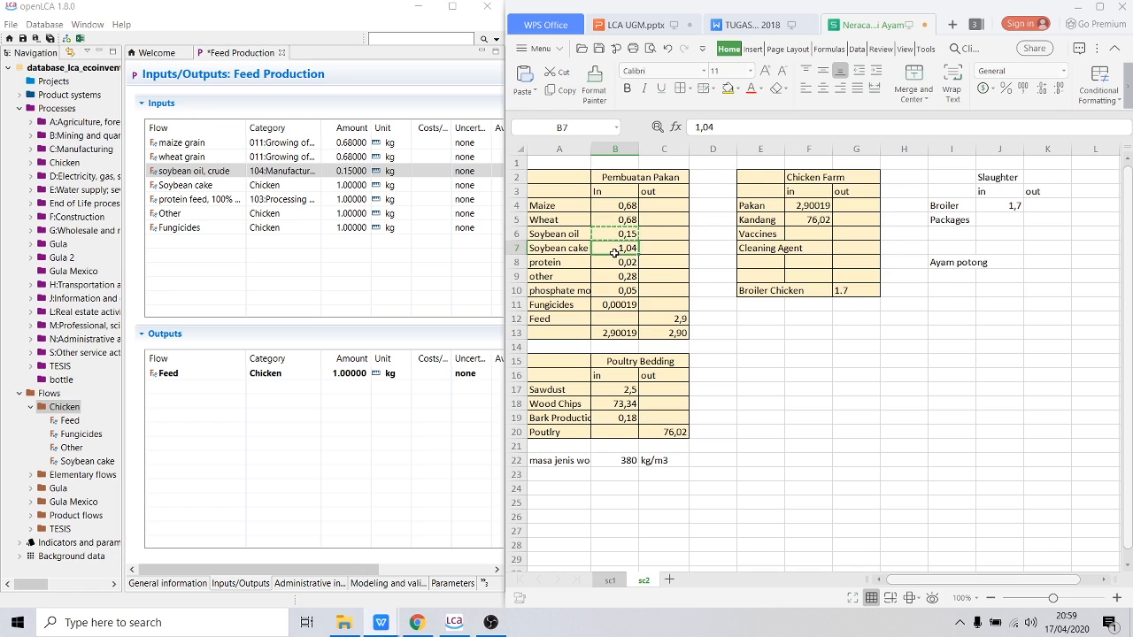
pyautogui.hotkey('ctrl', 'c')
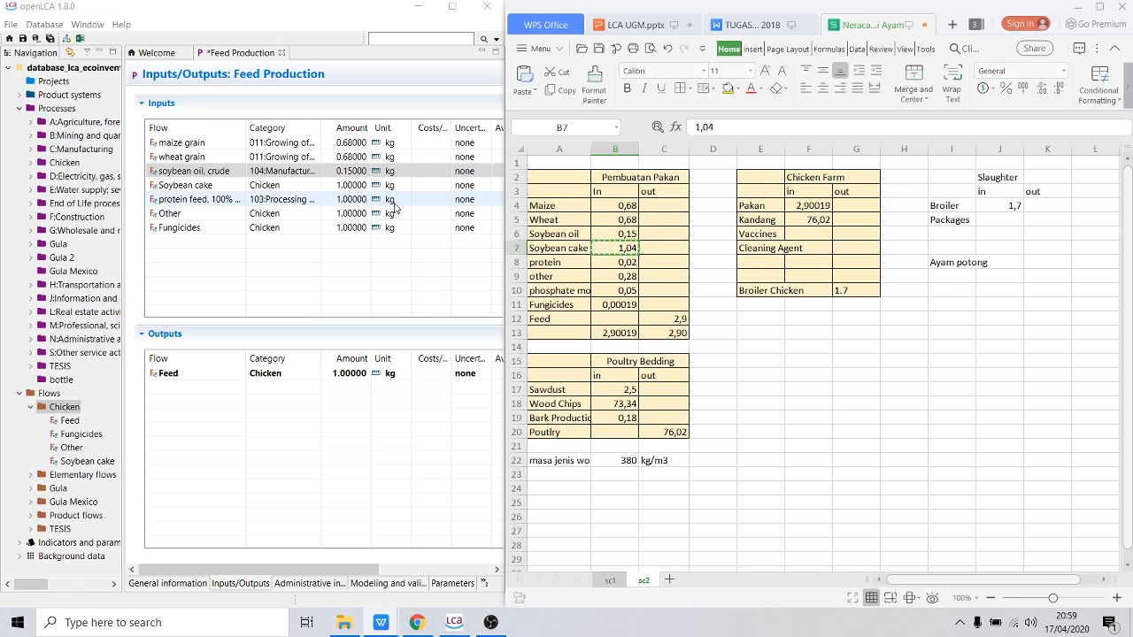
pyautogui.click(350, 185)
pyautogui.hotkey('ctrl', 'v')
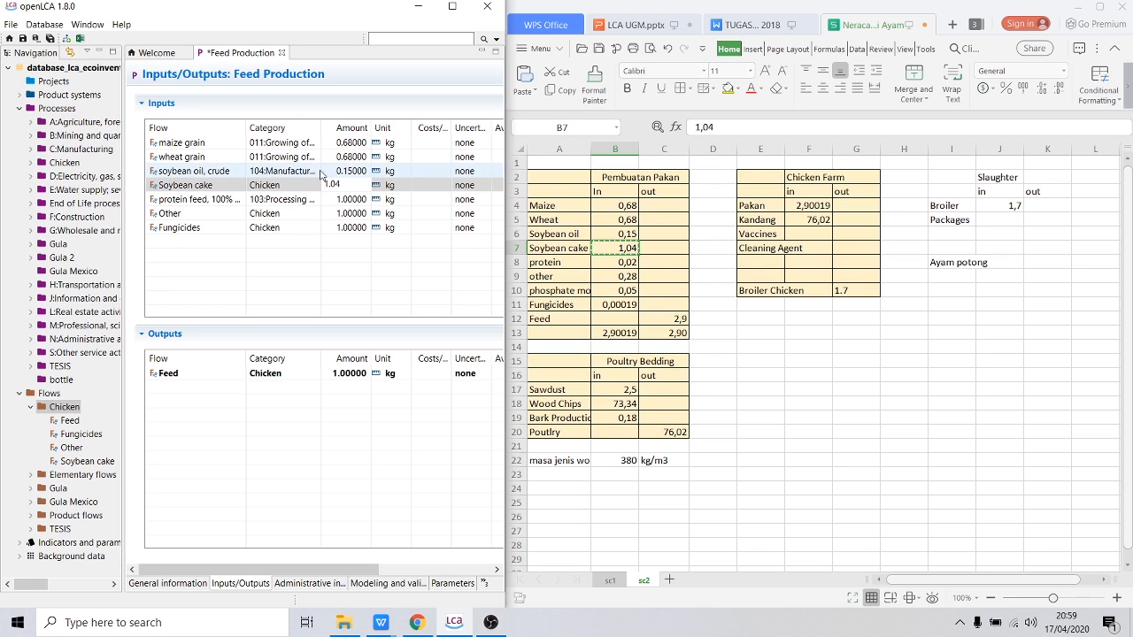
# Step: Copy the protein amount from the spreadsheet, setting the protein feed input to 0.02 kg
pyautogui.click(622, 262)
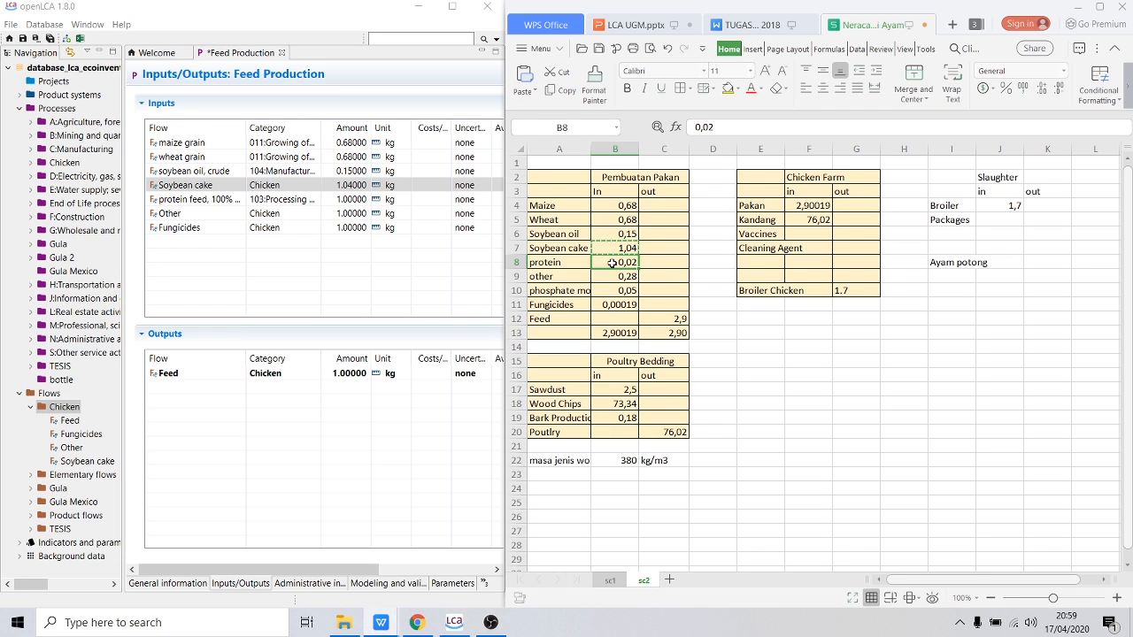
pyautogui.hotkey('ctrl', 'c')
pyautogui.click(347, 199)
pyautogui.rightClick(350, 199)
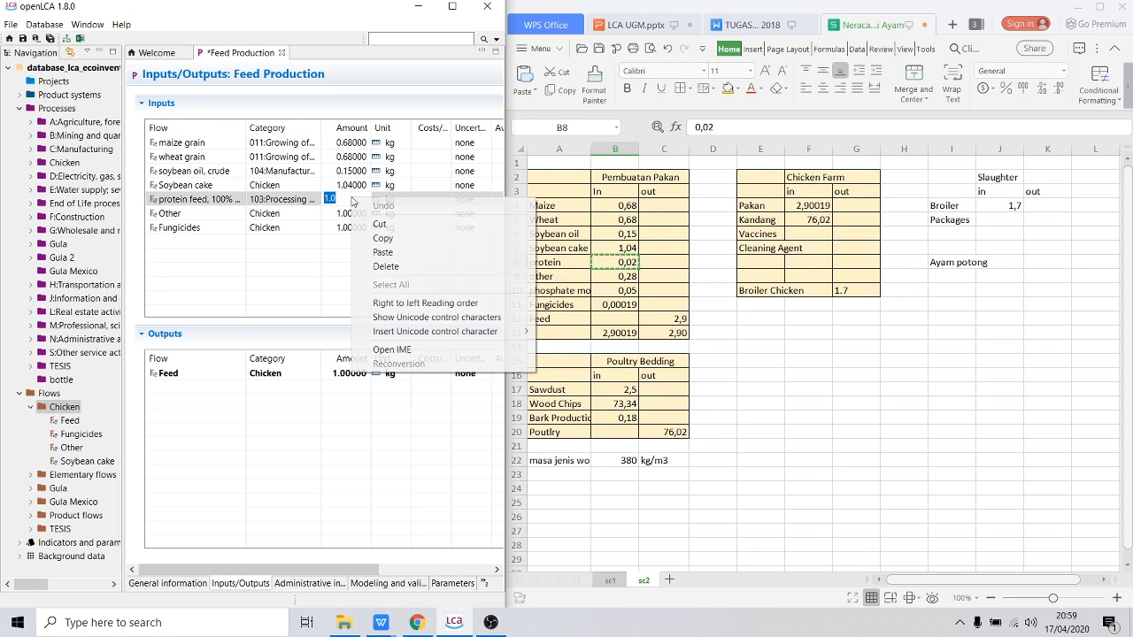
pyautogui.click(383, 252)
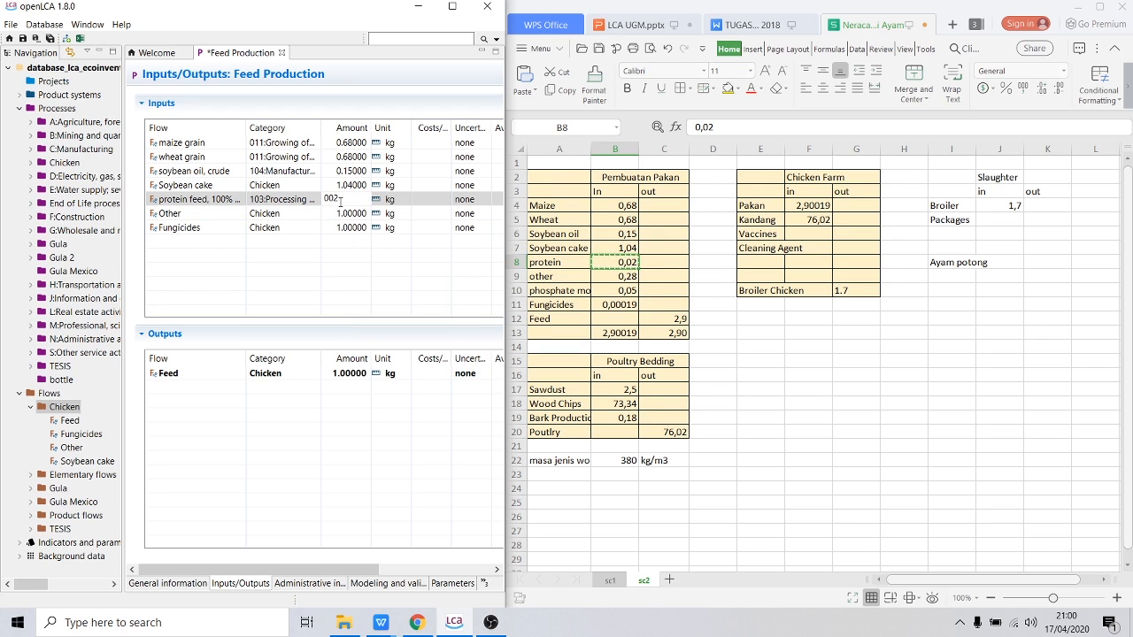
pyautogui.press('Return')
# Step: Copy the other amount from the spreadsheet, setting the Other input of Feed Production to 0.28 kg
pyautogui.click(622, 277)
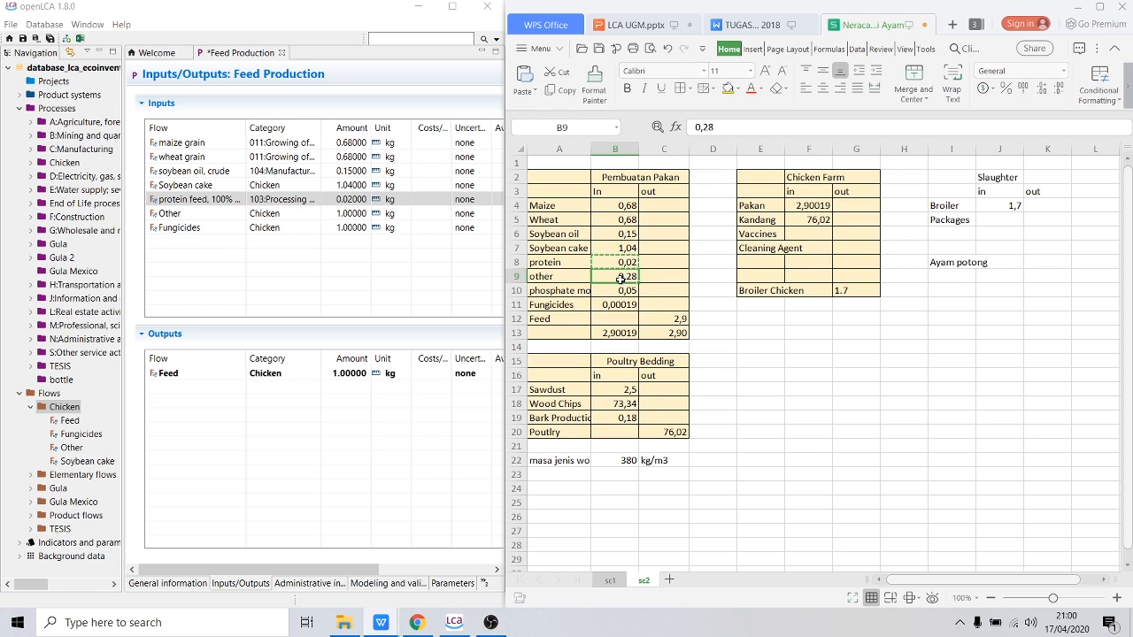
pyautogui.rightClick(657, 284)
pyautogui.click(659, 291)
pyautogui.click(351, 213)
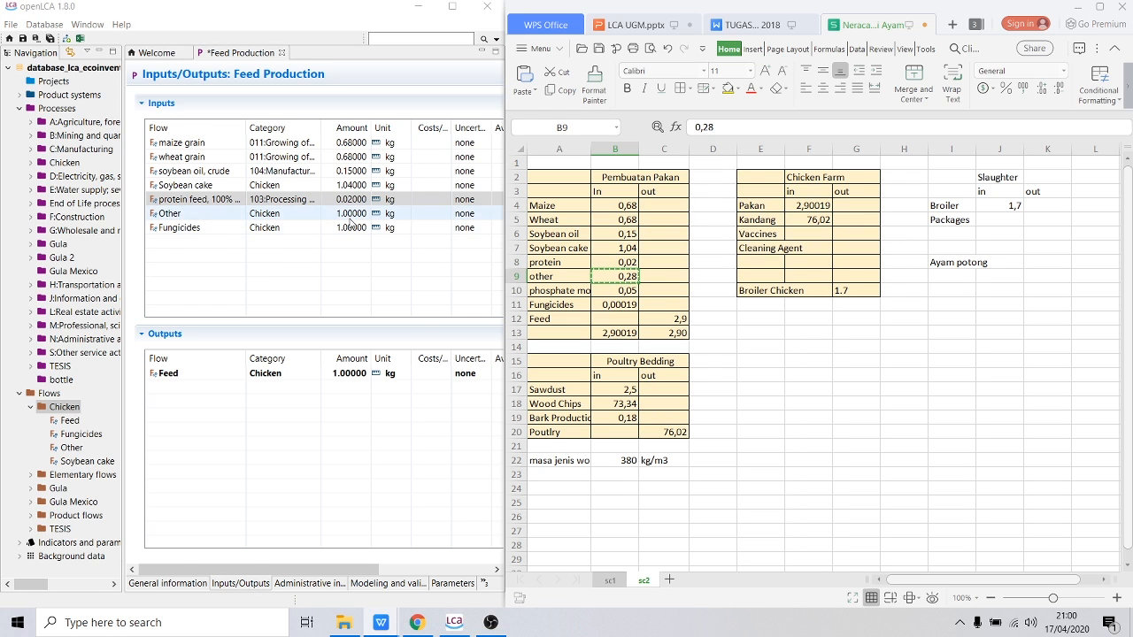
pyautogui.rightClick(350, 212)
pyautogui.click(389, 263)
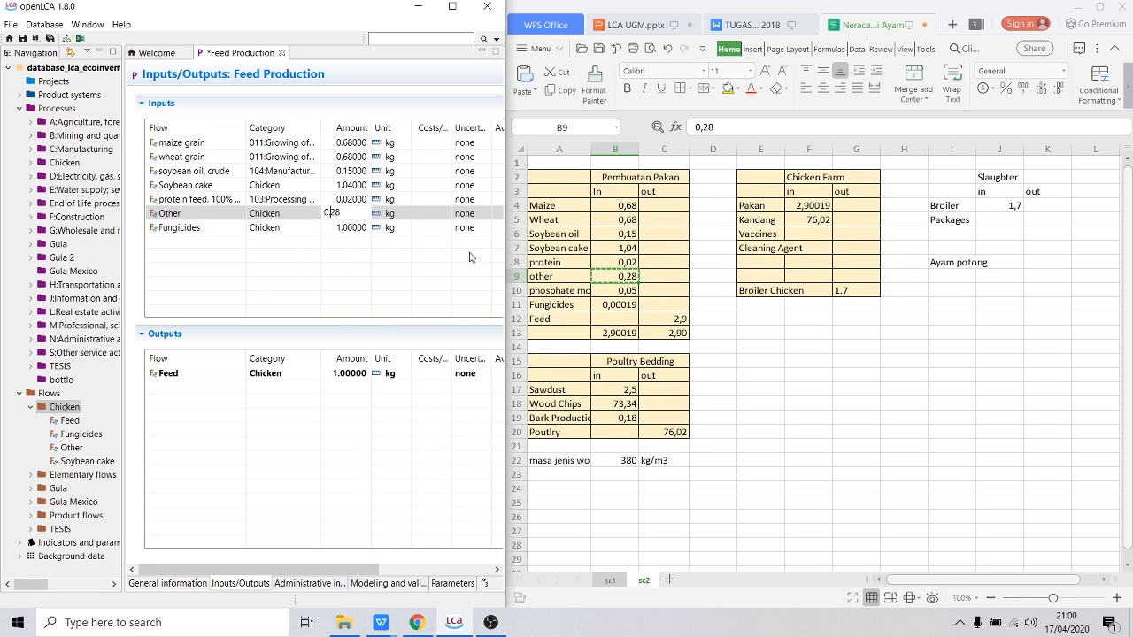
# Step: Copy the Fungicides amount from the spreadsheet into the amount of the Fungicides input
pyautogui.click(628, 292)
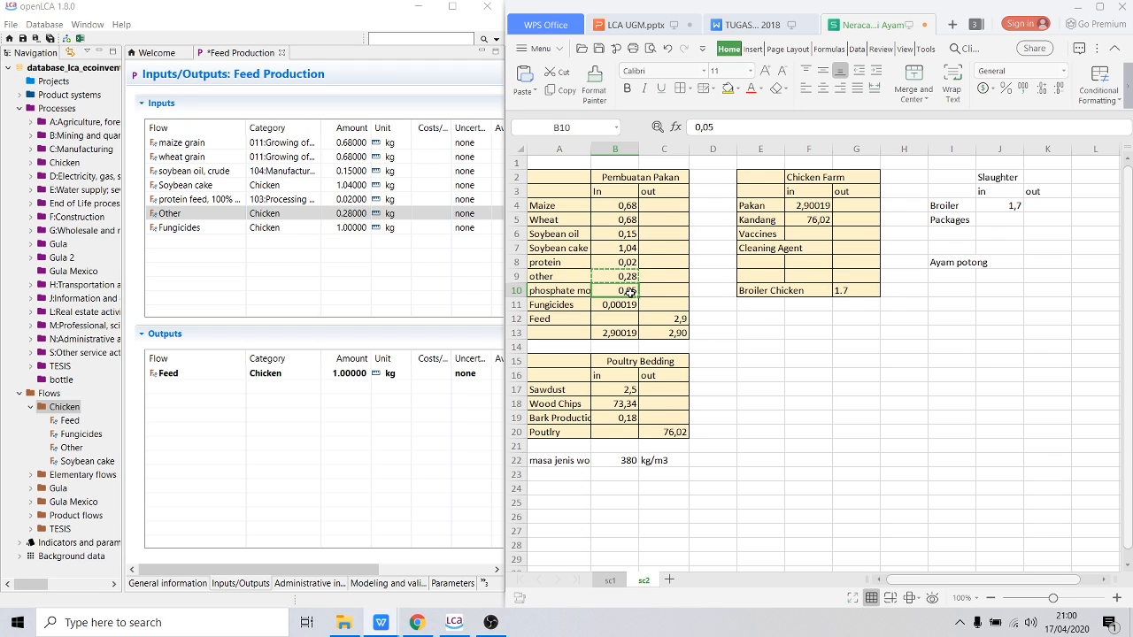
pyautogui.press('Left')
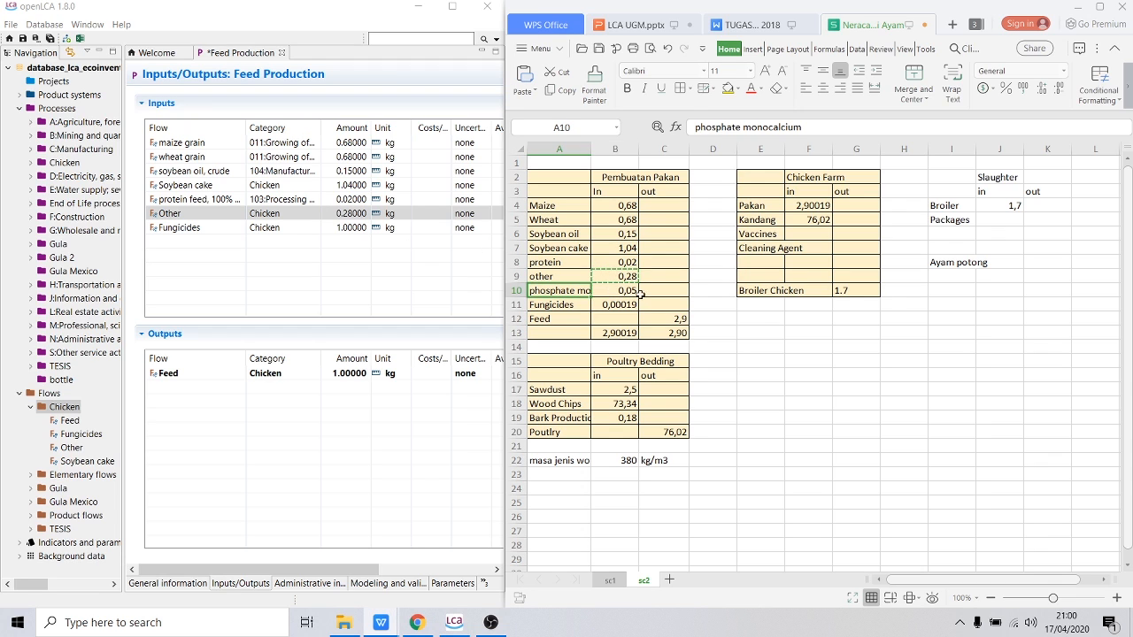
pyautogui.click(633, 305)
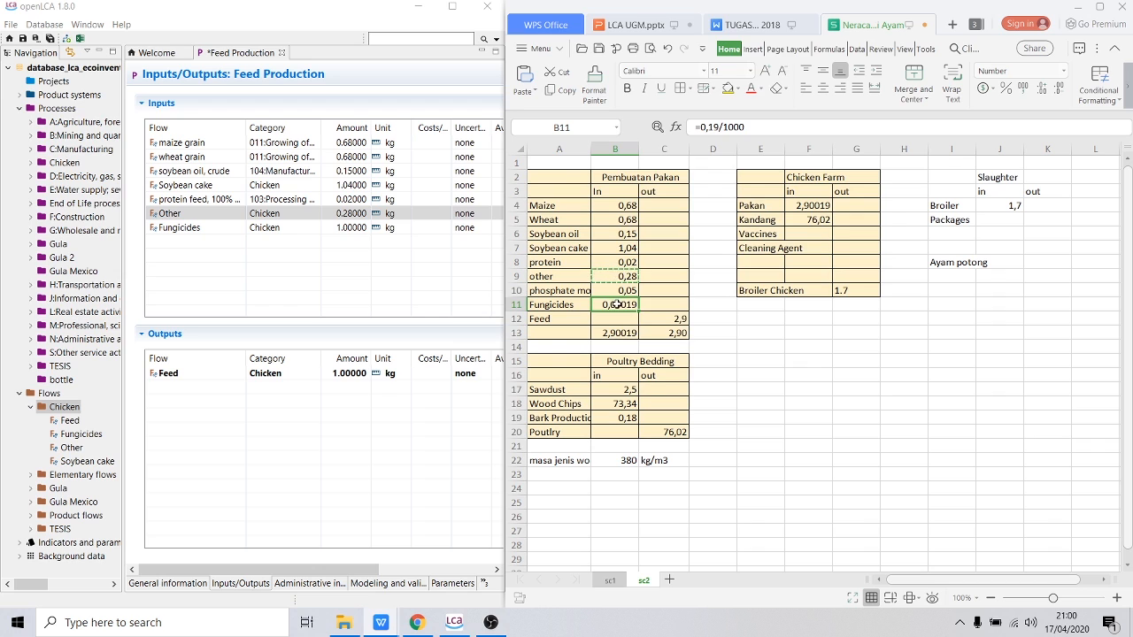
pyautogui.rightClick(617, 304)
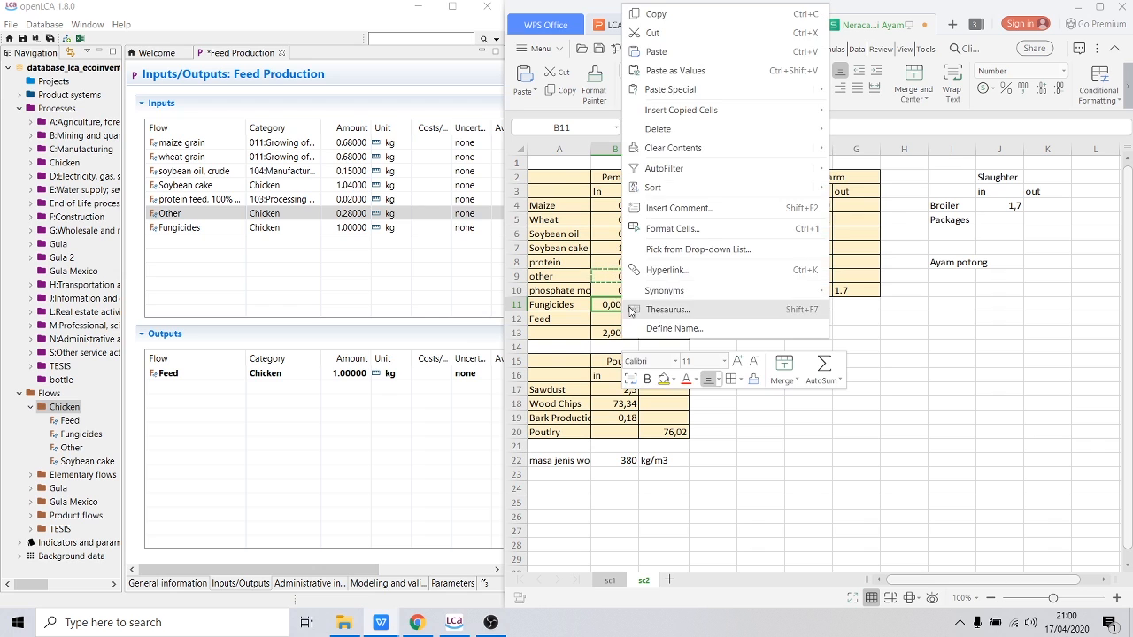
pyautogui.click(659, 14)
pyautogui.click(347, 227)
pyautogui.rightClick(348, 232)
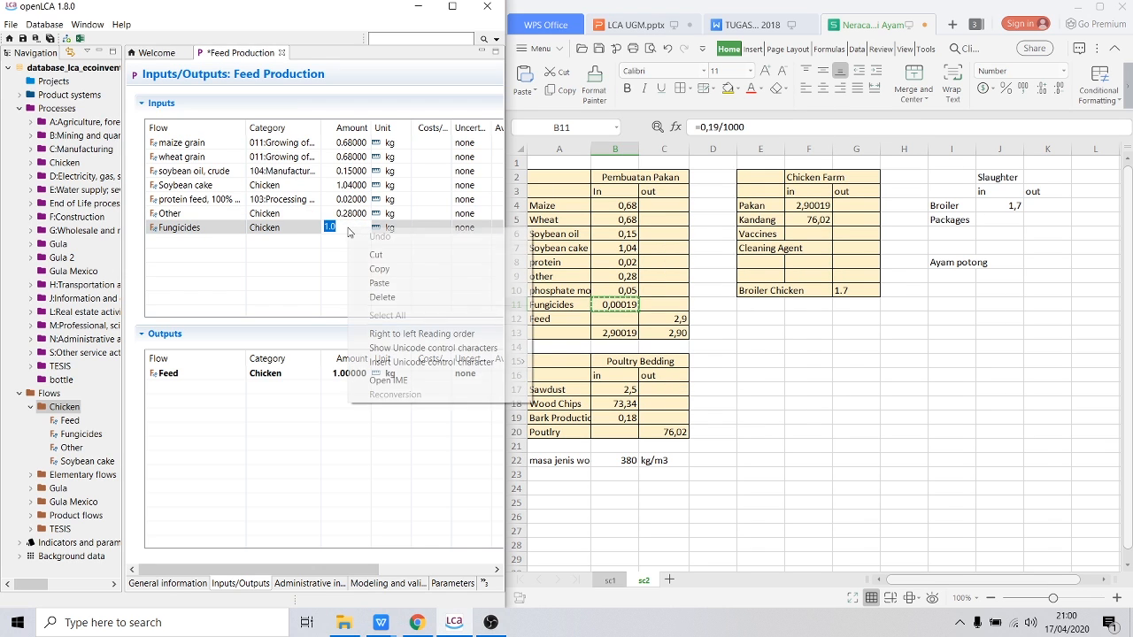
pyautogui.click(376, 282)
pyautogui.click(358, 252)
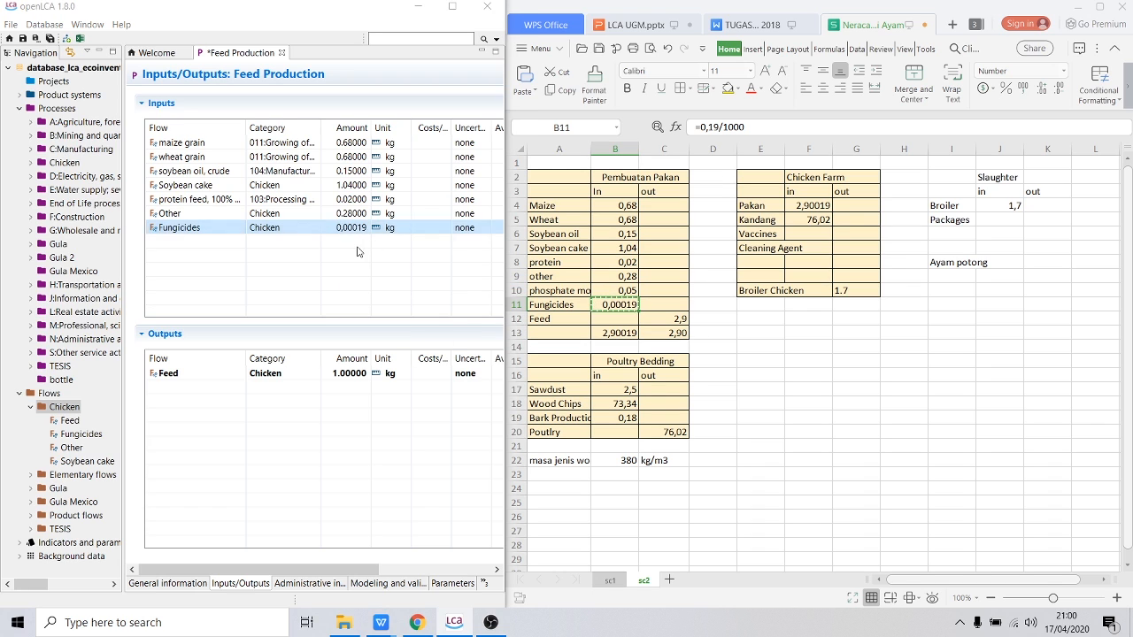
# Step: Replace the decimal comma with a point in the Fungicides amount, making it 0.00019 kg
pyautogui.click(408, 319)
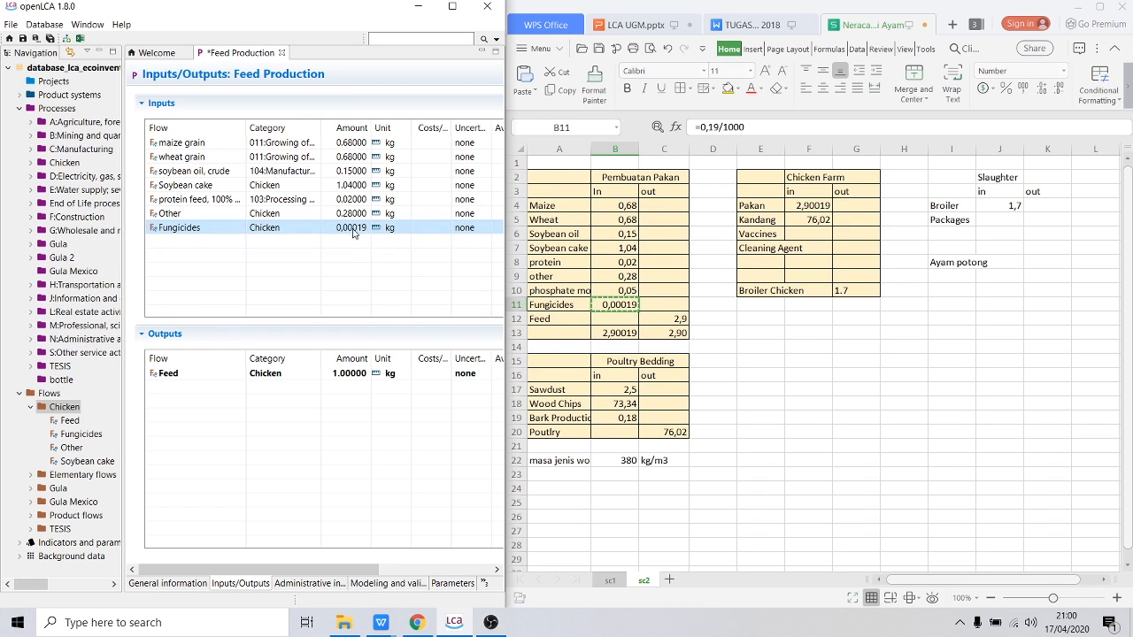
pyautogui.click(344, 229)
pyautogui.click(329, 227)
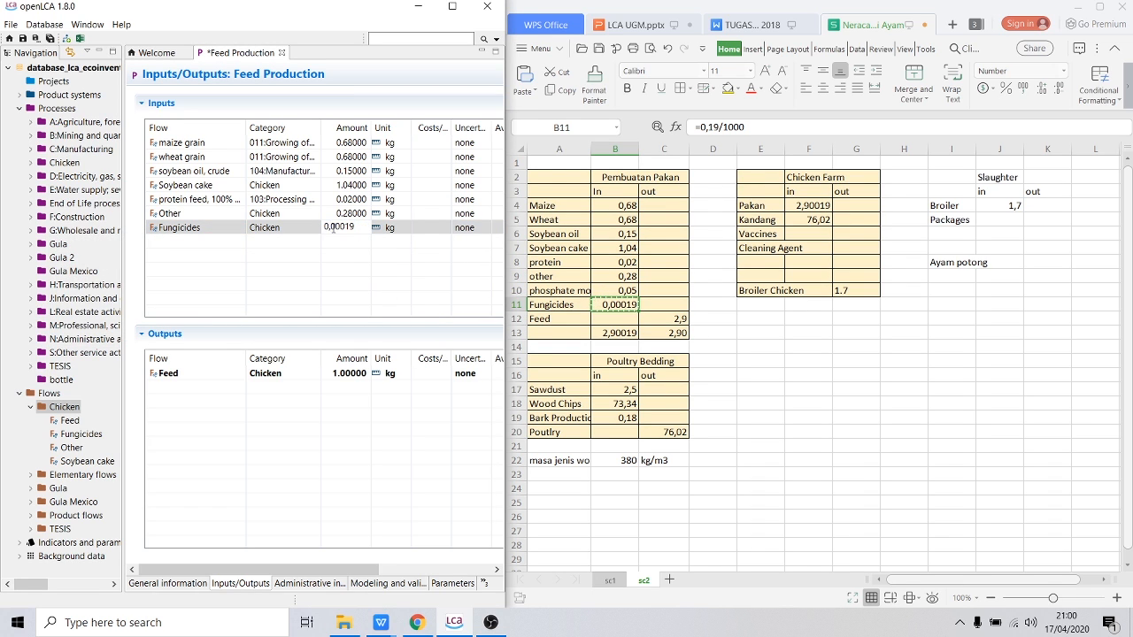
pyautogui.press('BackSpace')
pyautogui.write('.')
pyautogui.press('Return')
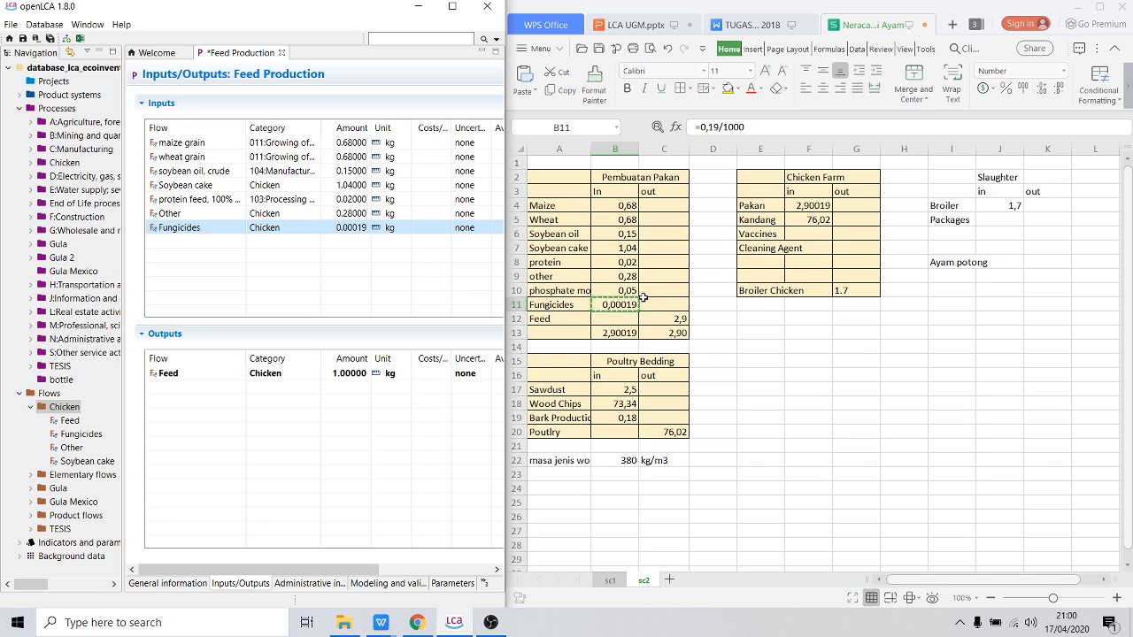
# Step: Check the full phosphate monocalcium name in the spreadsheet and search the available input flows for "phosphate mono"
pyautogui.click(617, 295)
pyautogui.click(572, 292)
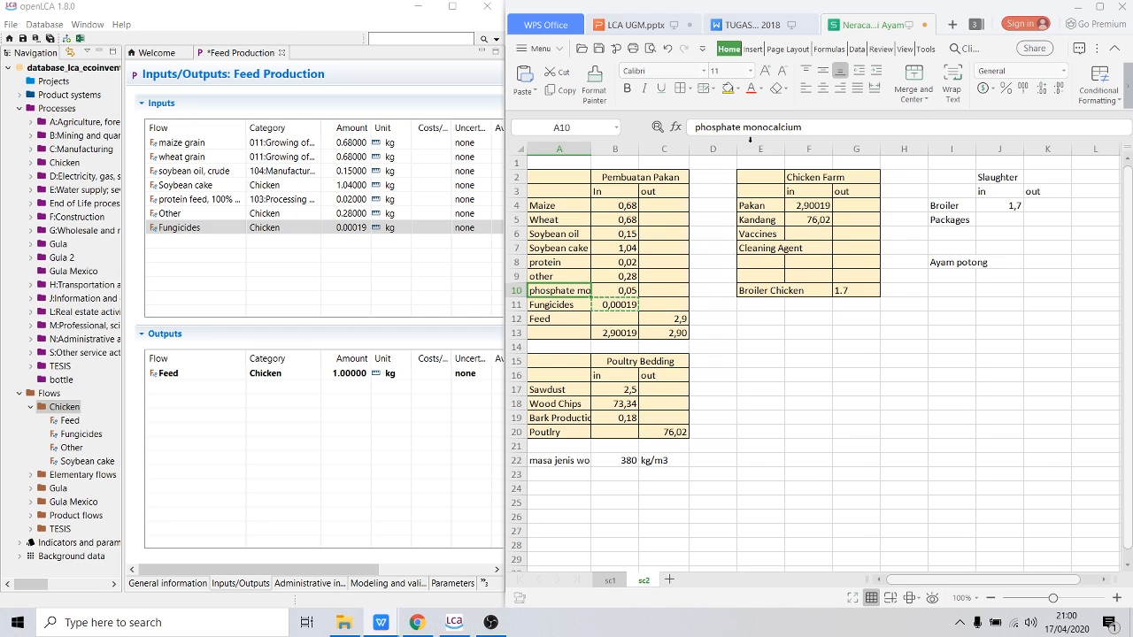
pyautogui.rightClick(230, 246)
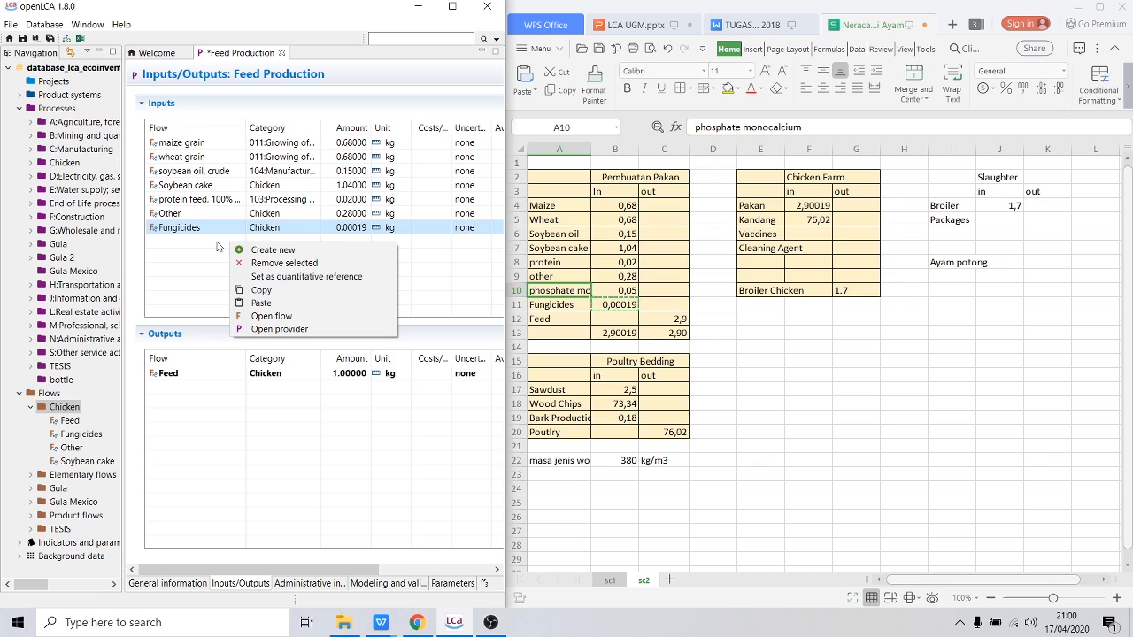
pyautogui.click(259, 250)
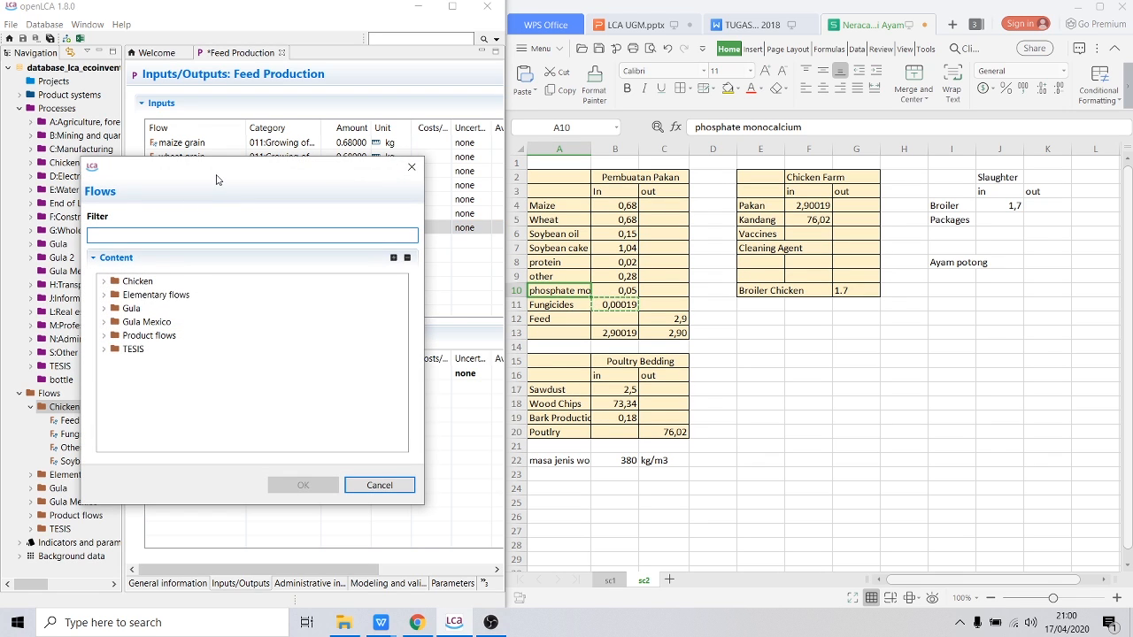
pyautogui.write('p')
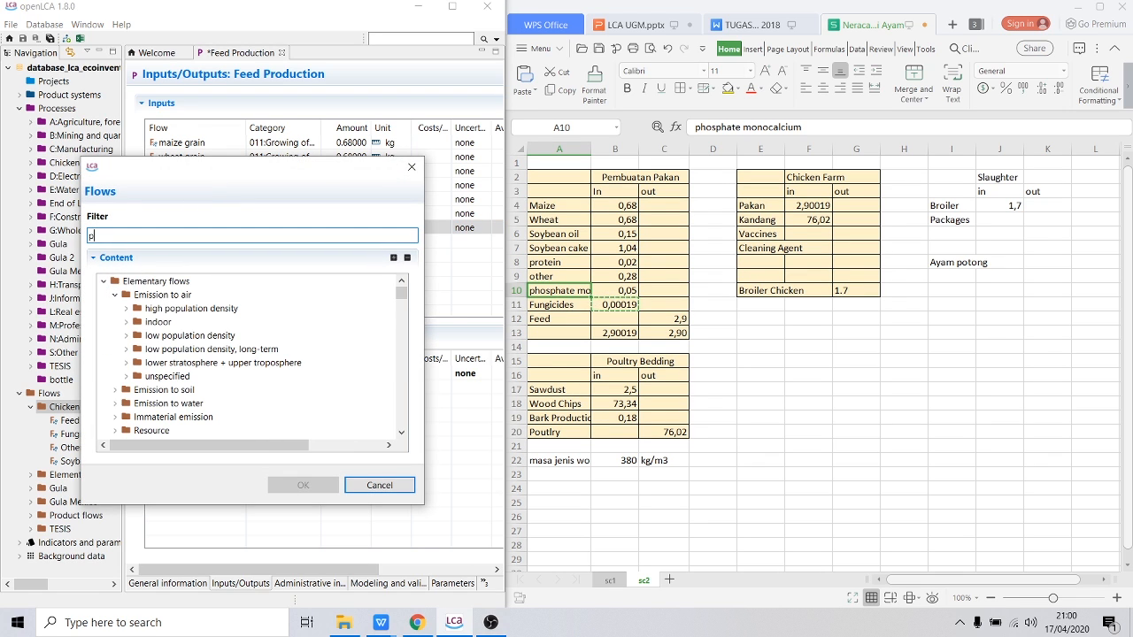
pyautogui.write('hos')
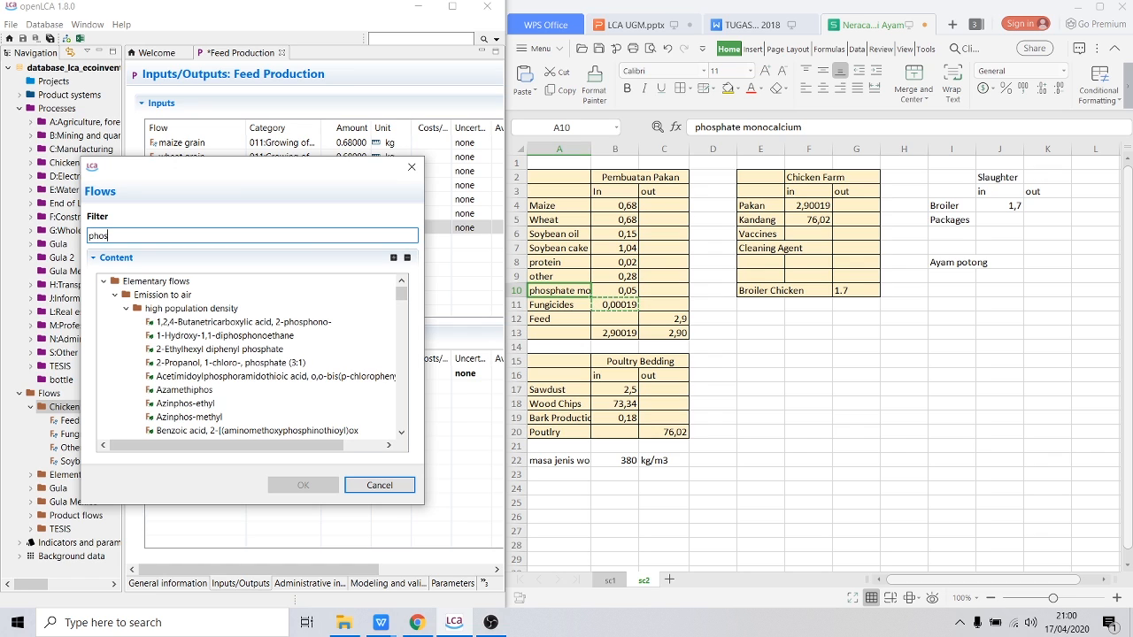
pyautogui.write('phate')
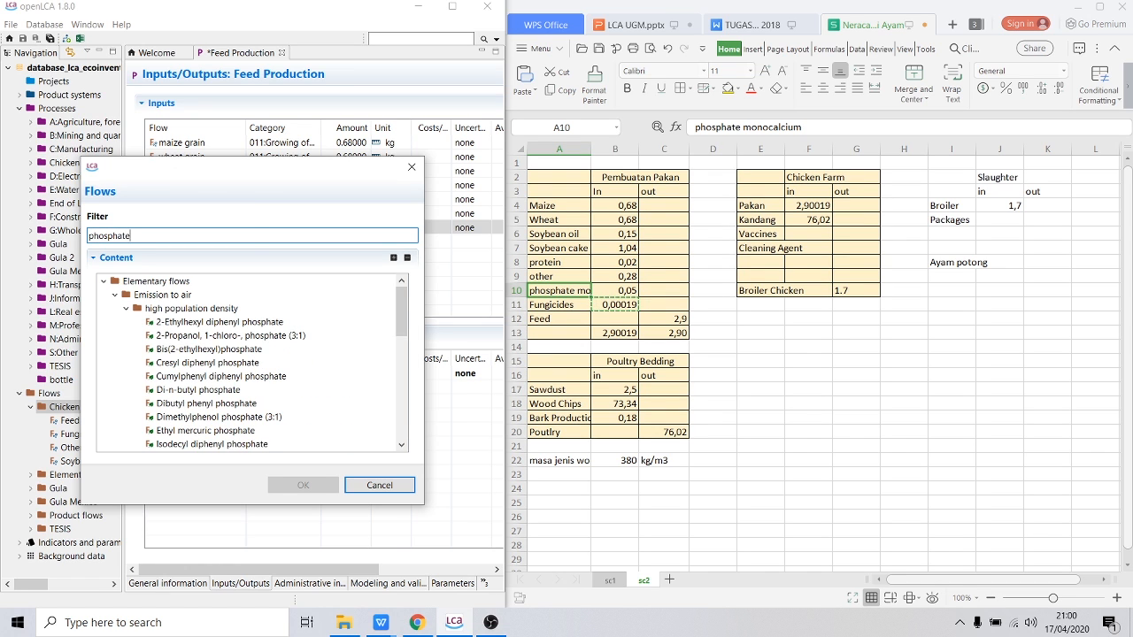
pyautogui.write(' mono')
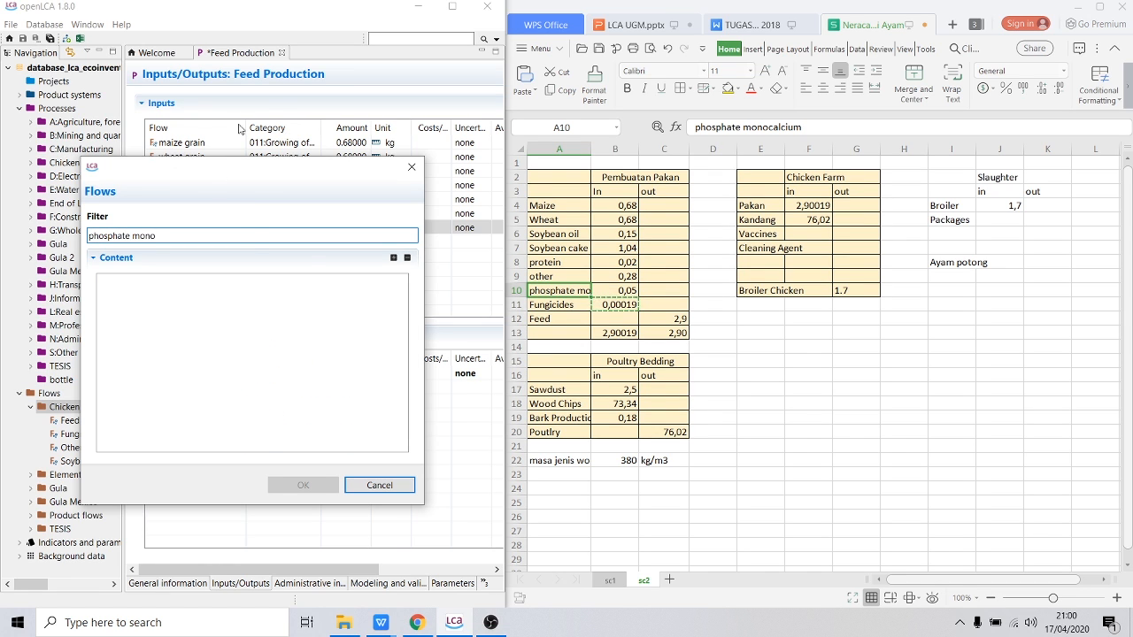
pyautogui.click(411, 167)
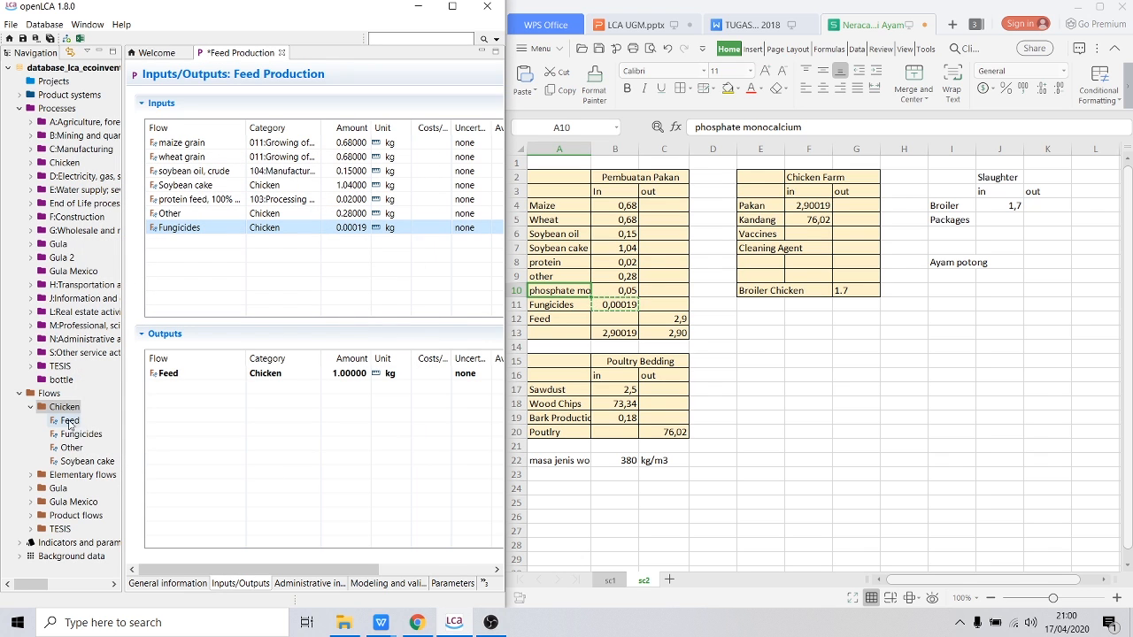
# Step: Create a flow named Phosphate monocalcium in the Chicken category, with flow type Product and Mass as reference flow property
pyautogui.rightClick(62, 409)
pyautogui.click(97, 419)
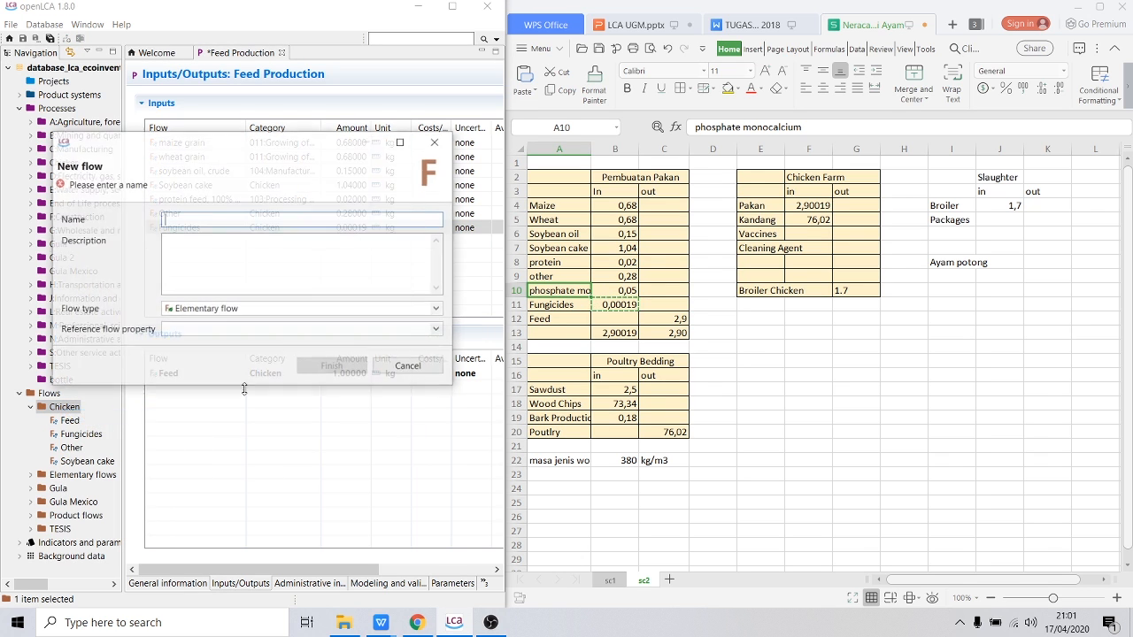
pyautogui.write('Pho')
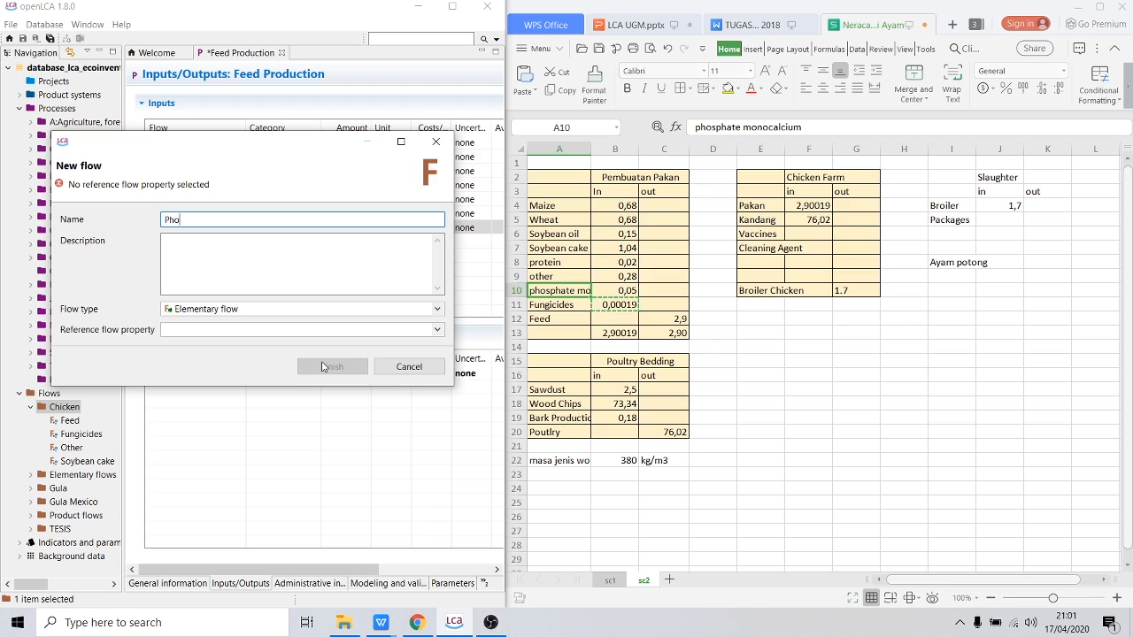
pyautogui.write('sphate monocalcium')
pyautogui.click(255, 310)
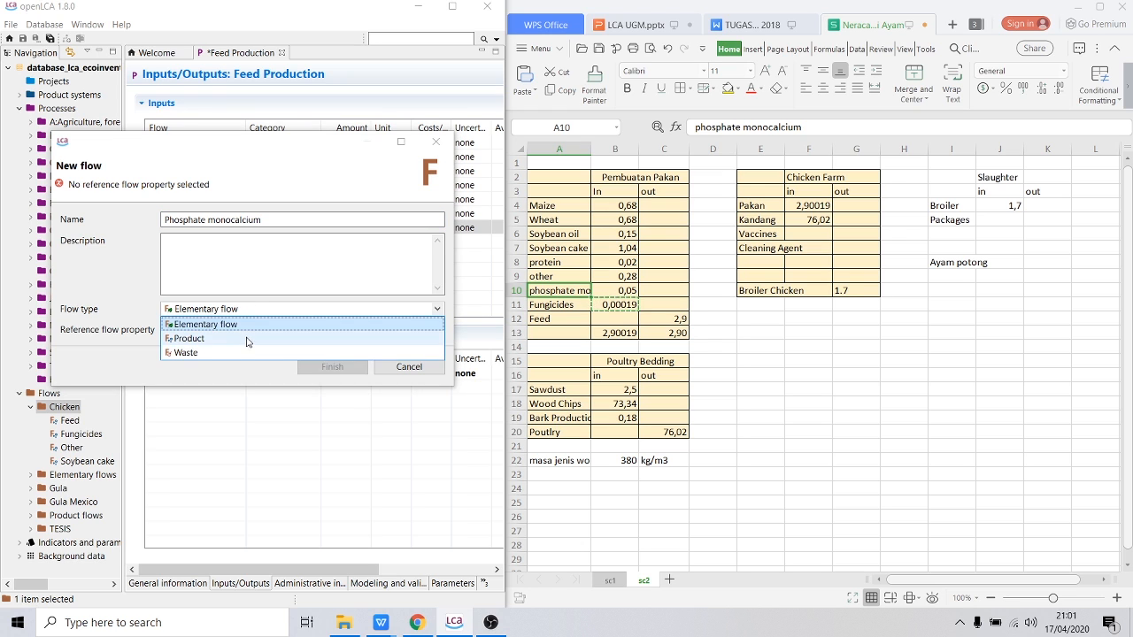
pyautogui.click(247, 340)
pyautogui.click(237, 329)
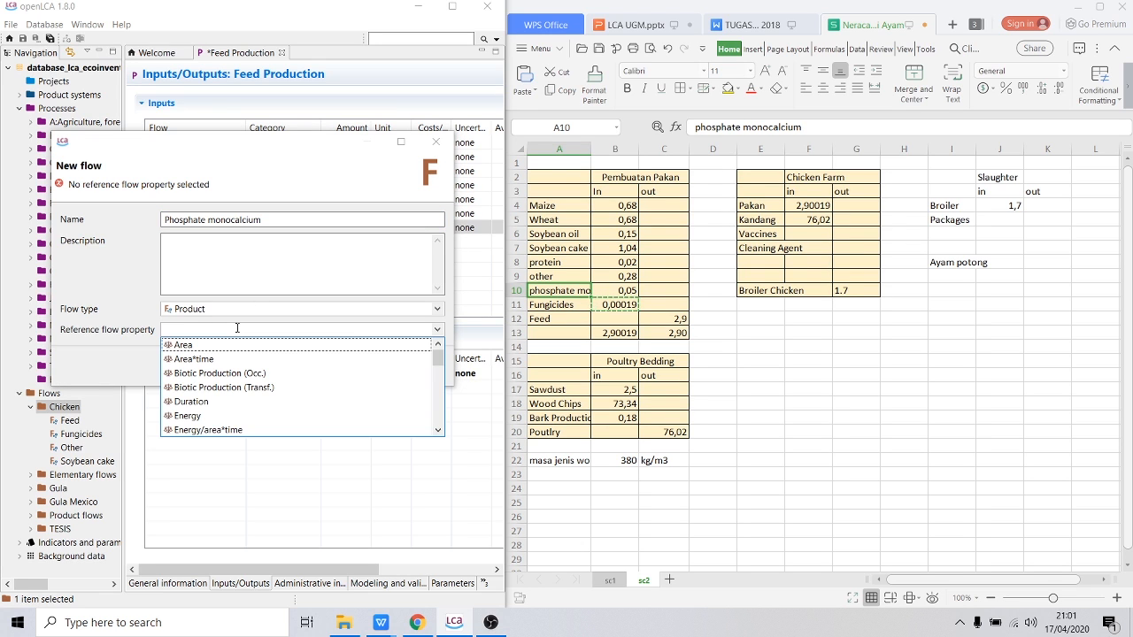
pyautogui.press('m')
pyautogui.press('m')
pyautogui.press('Return')
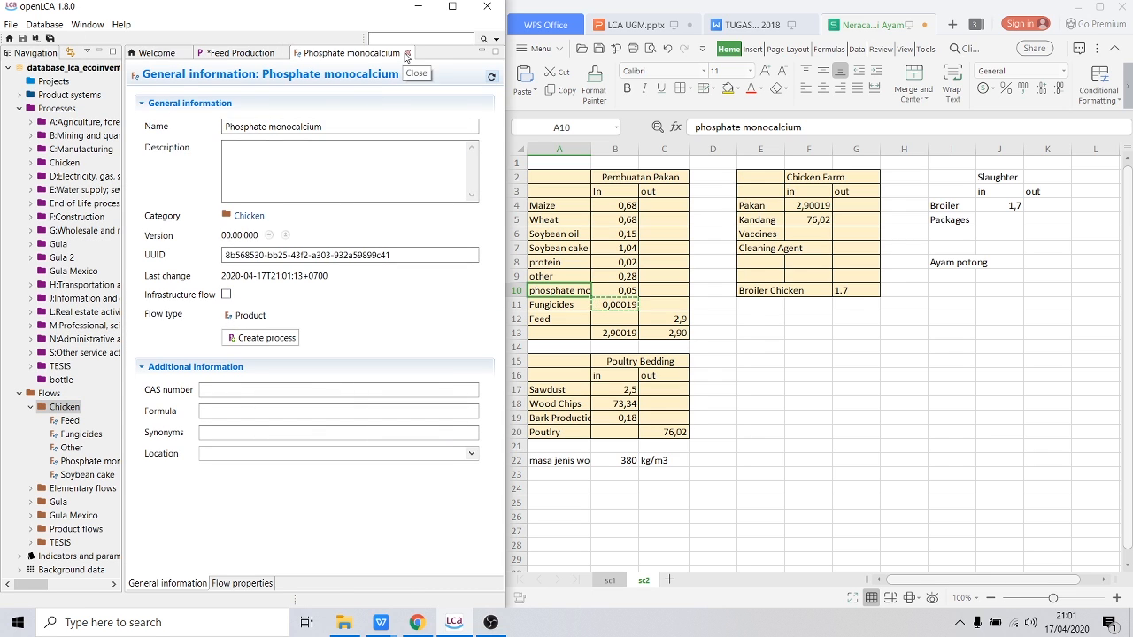
pyautogui.click(406, 53)
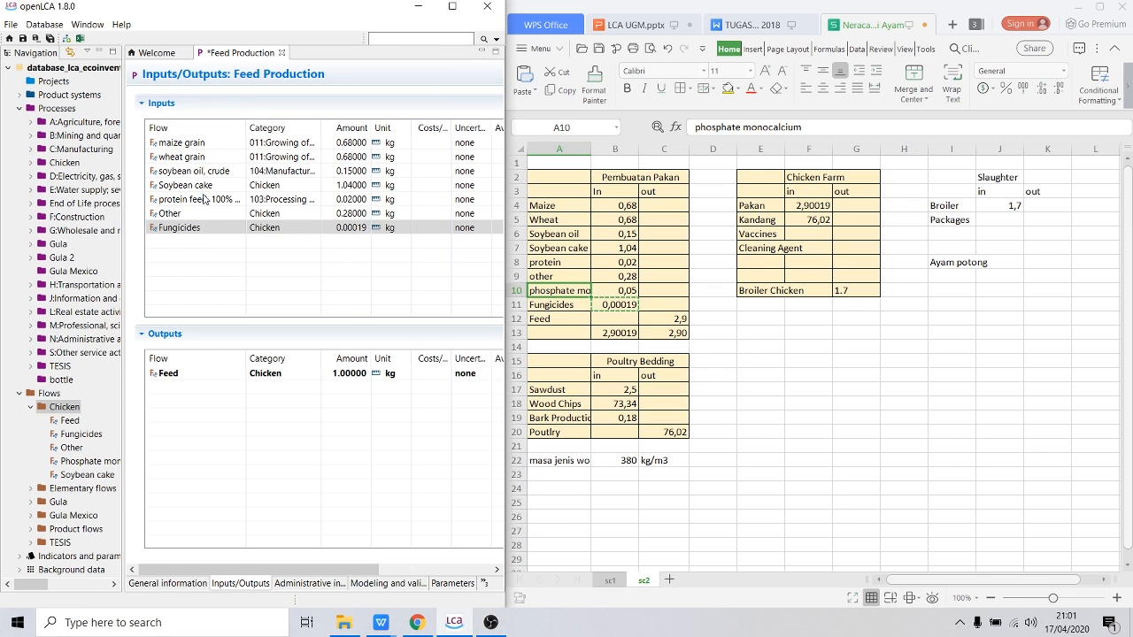
# Step: Add the Phosphate monocalcium flow from the Chicken category to the Feed Production inputs, filtering the flows by "Pho"
pyautogui.rightClick(215, 246)
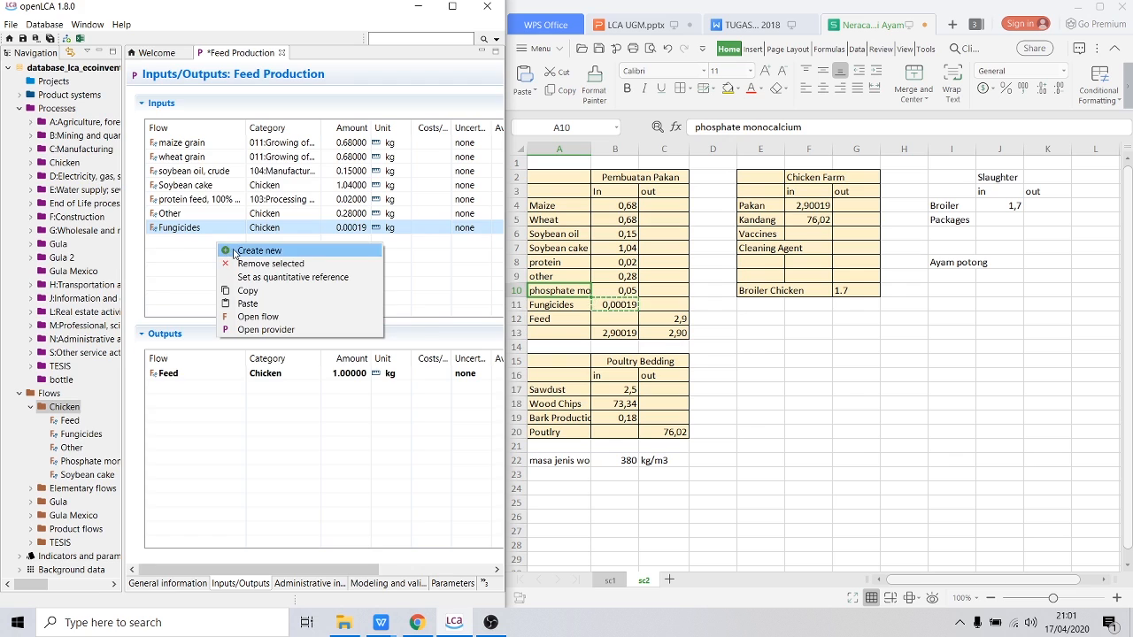
pyautogui.click(234, 252)
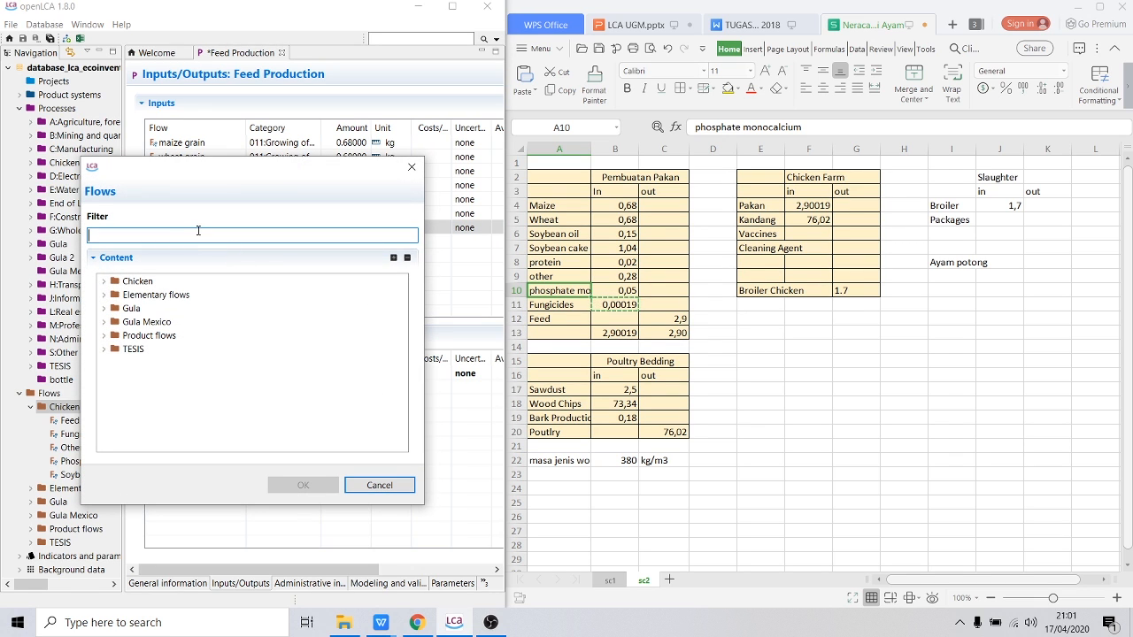
pyautogui.write('Pho')
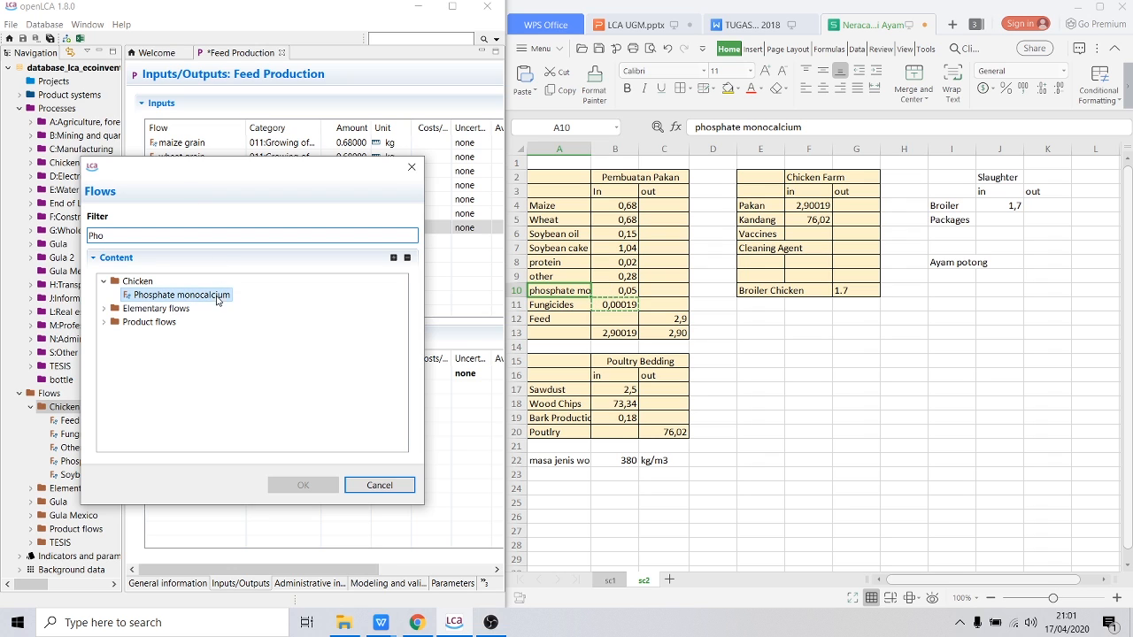
pyautogui.click(181, 295)
pyautogui.click(303, 485)
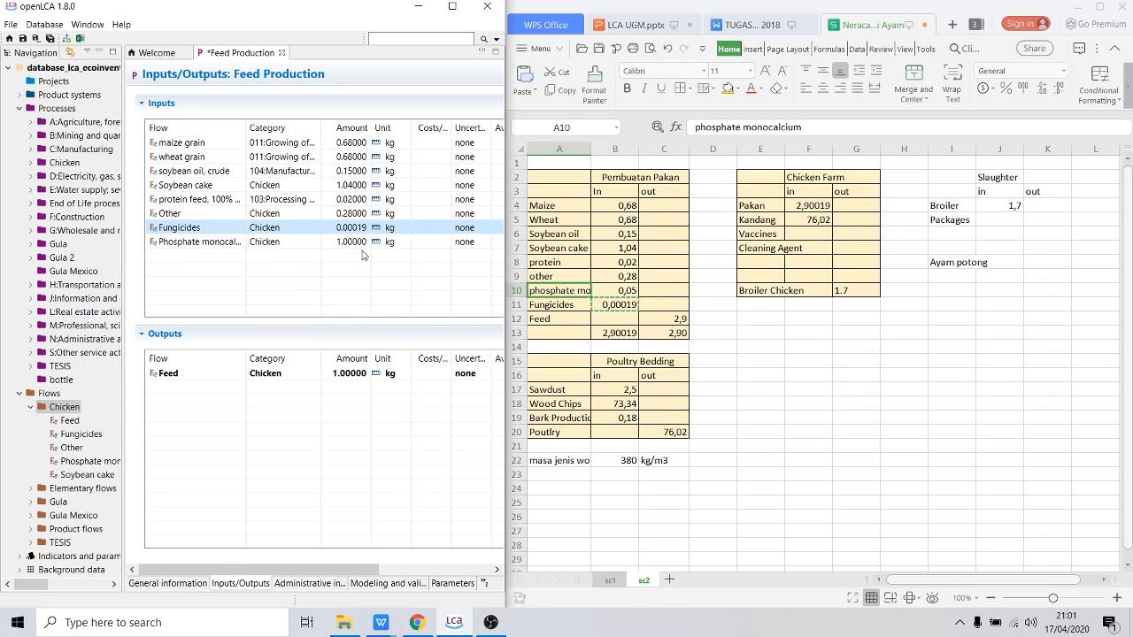
# Step: Set the Phosphate monocalcium input amount to 0.05 kg, copied from the spreadsheet with a decimal point instead of the comma
pyautogui.click(629, 291)
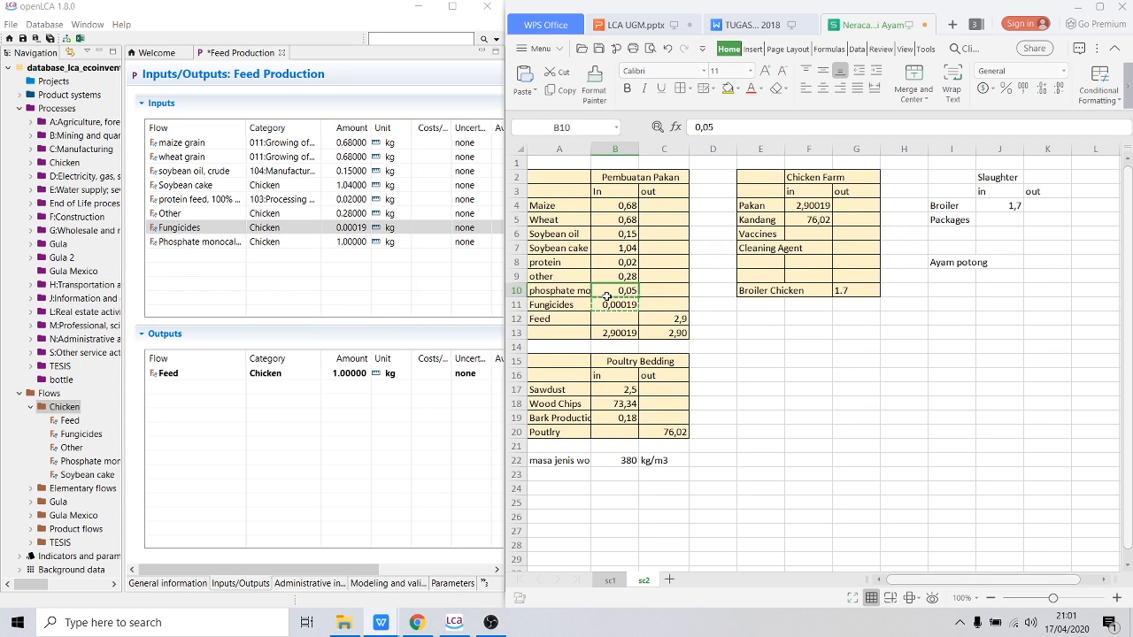
pyautogui.rightClick(609, 293)
pyautogui.click(637, 306)
pyautogui.click(345, 242)
pyautogui.rightClick(357, 250)
pyautogui.click(384, 298)
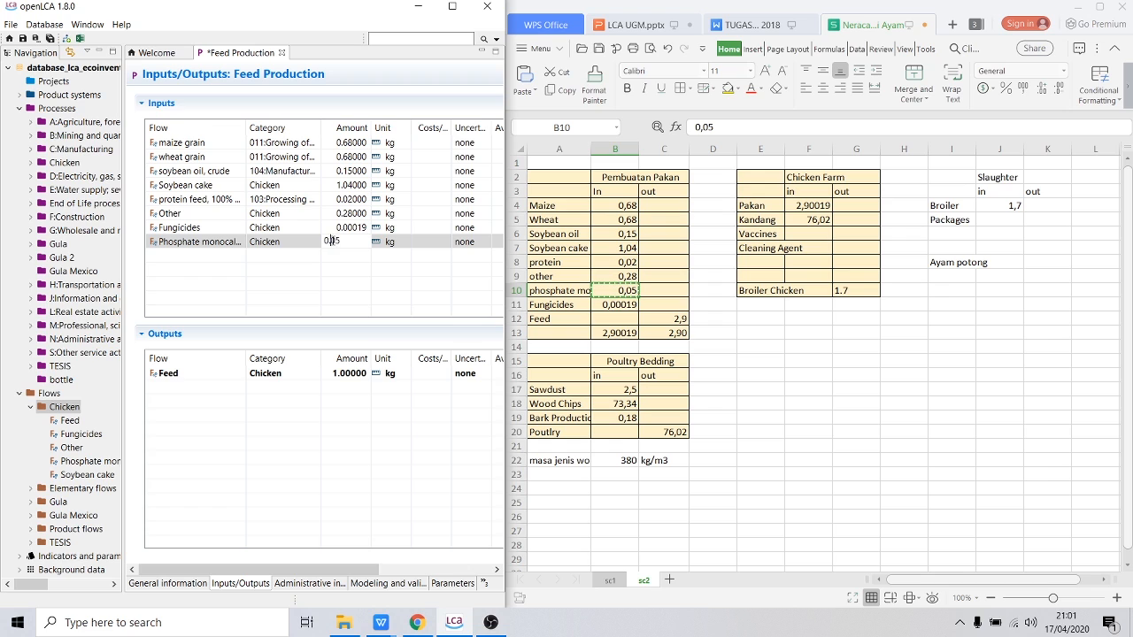
pyautogui.click(349, 281)
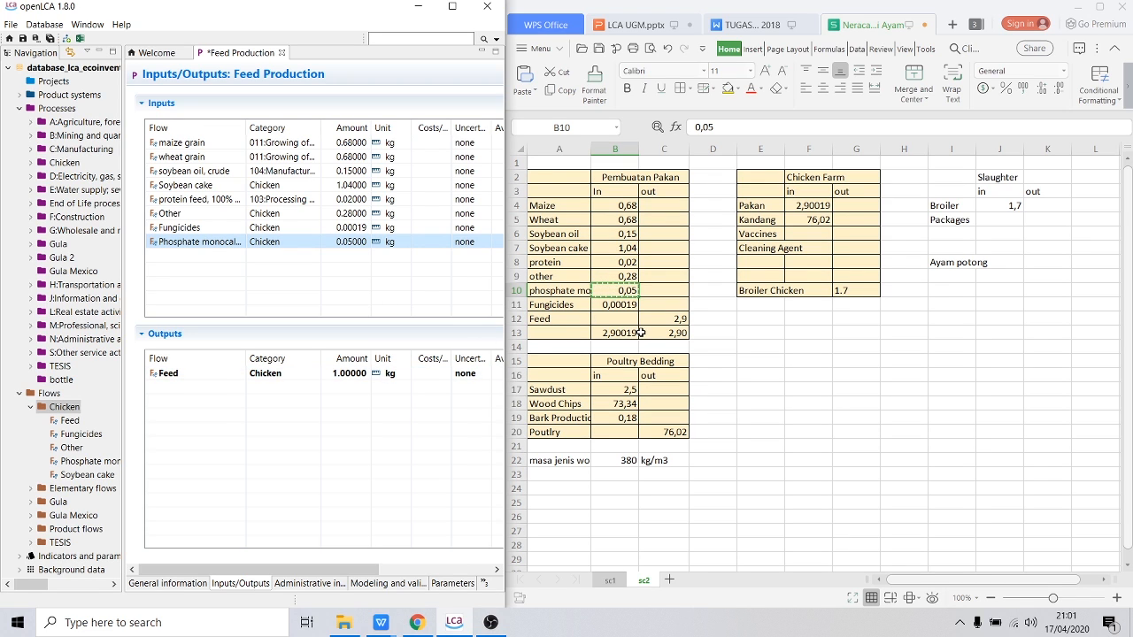
# Step: Set the Feed output amount to 2.90019 kg, copying the total of feed inputs from the spreadsheet and using a decimal point
pyautogui.click(617, 337)
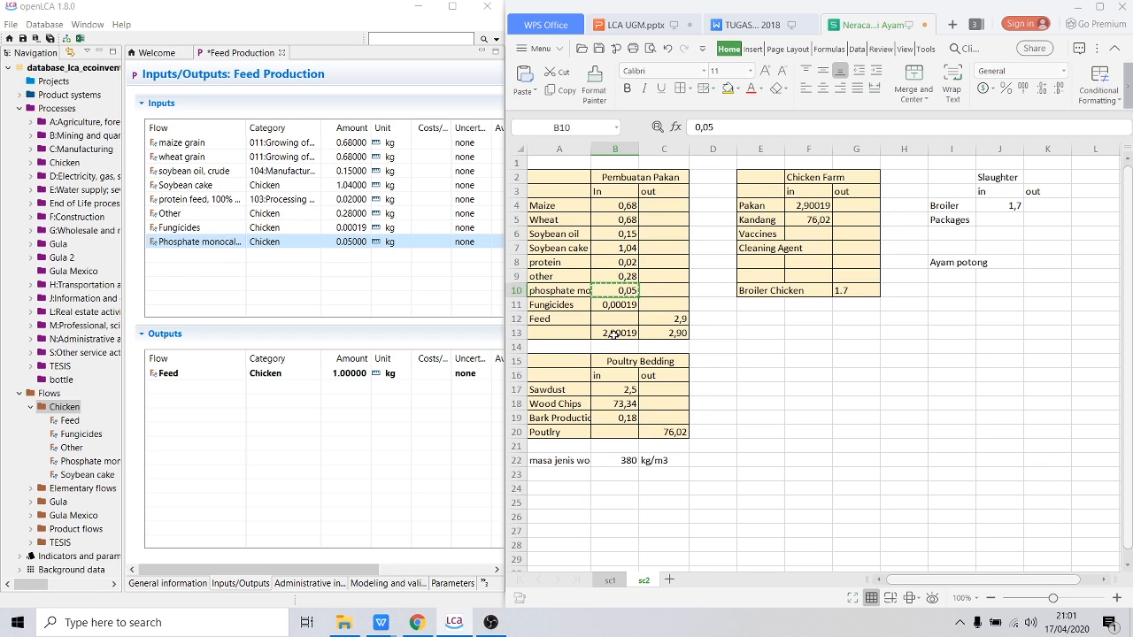
pyautogui.click(680, 331)
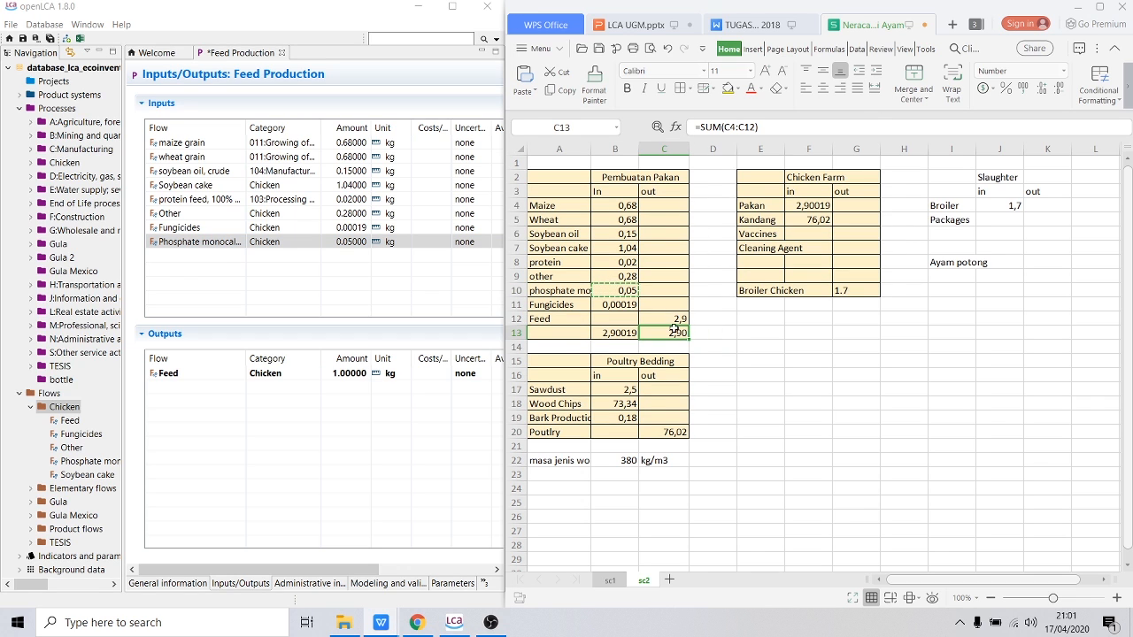
pyautogui.click(614, 331)
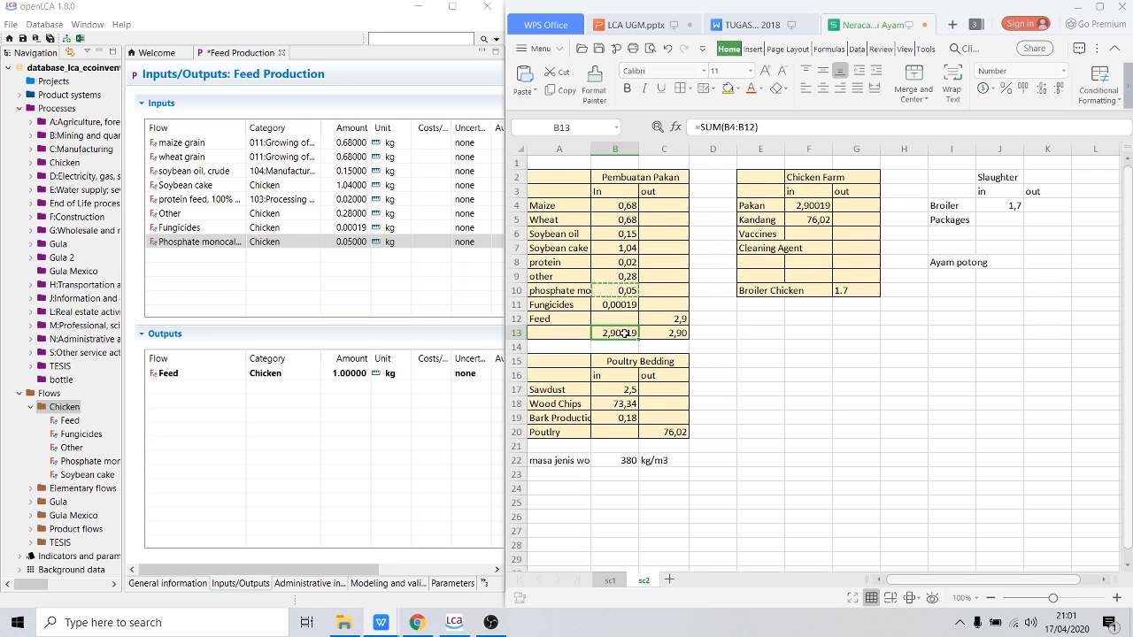
pyautogui.rightClick(632, 333)
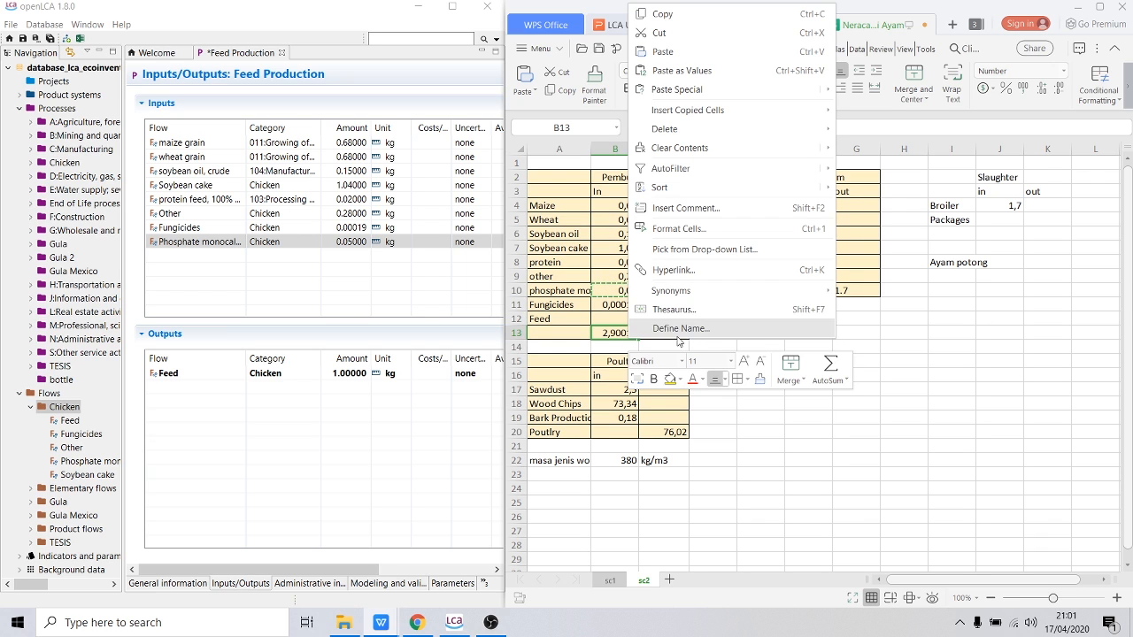
pyautogui.click(680, 13)
pyautogui.click(346, 373)
pyautogui.rightClick(362, 374)
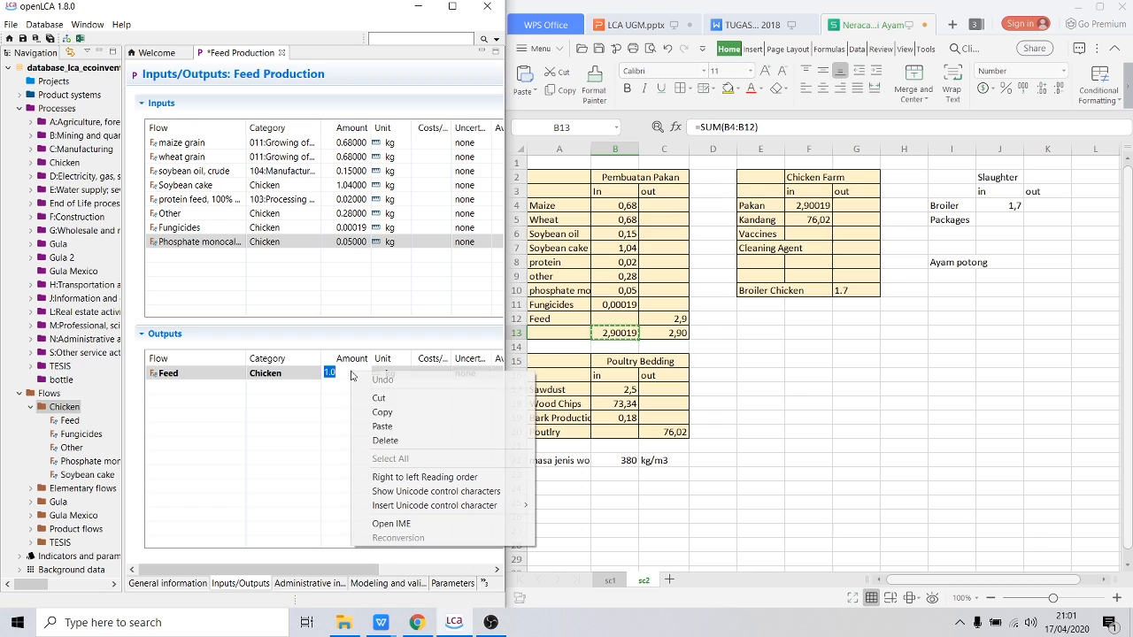
pyautogui.click(390, 427)
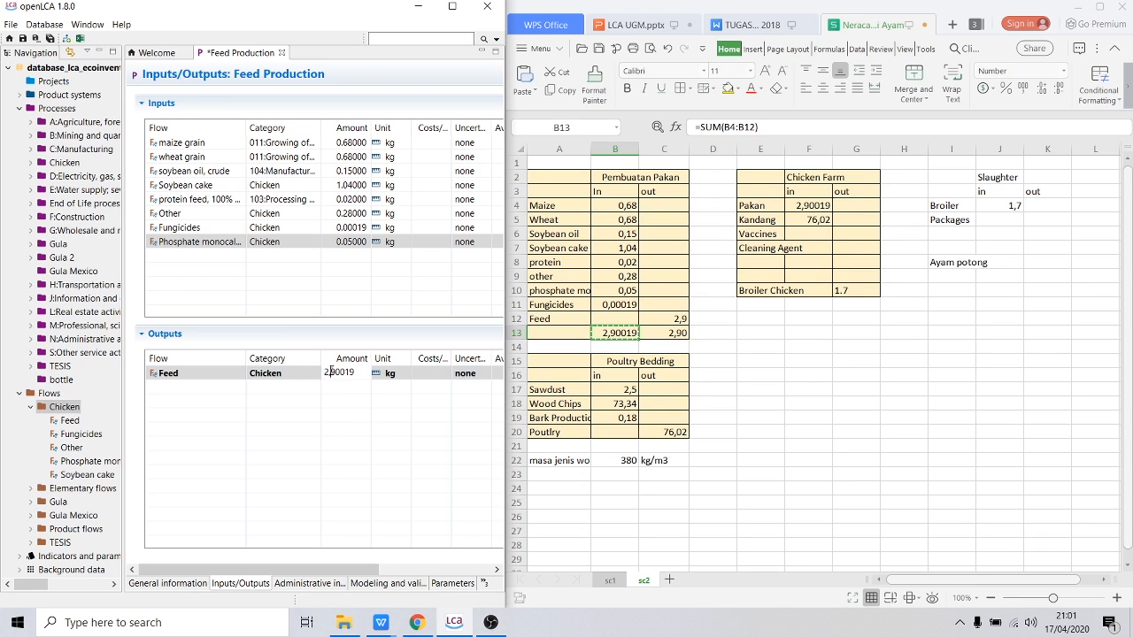
pyautogui.click(341, 429)
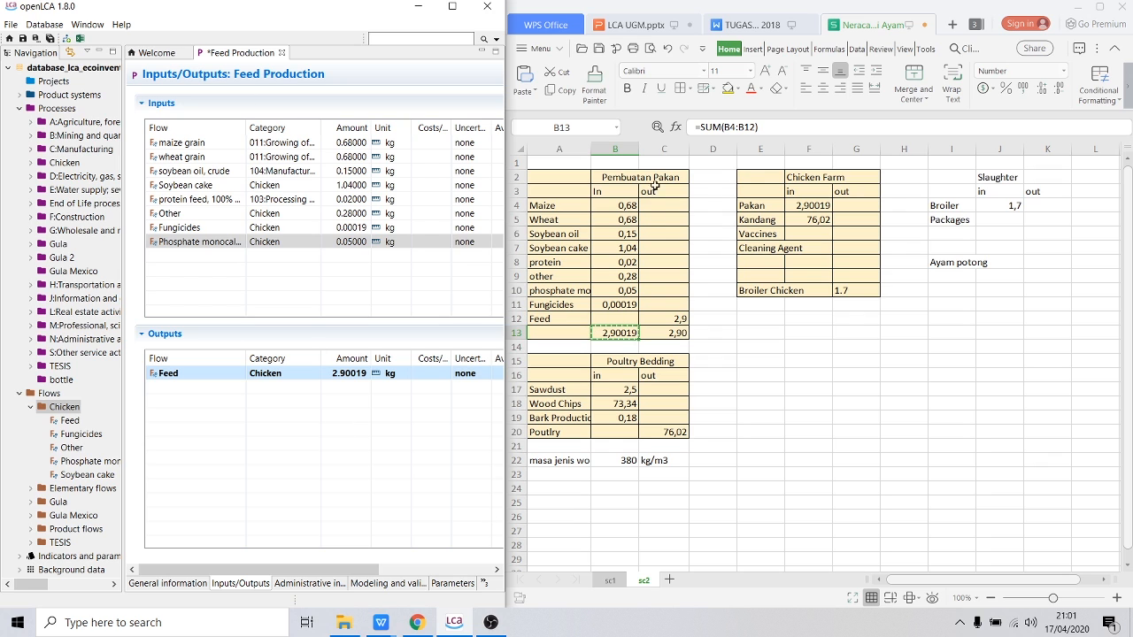
# Step: Consult the system boundary flow chart and add electricity, low voltage, label-certified to the Feed Production inputs, filtering flows by "electricity, low"
pyautogui.click(763, 27)
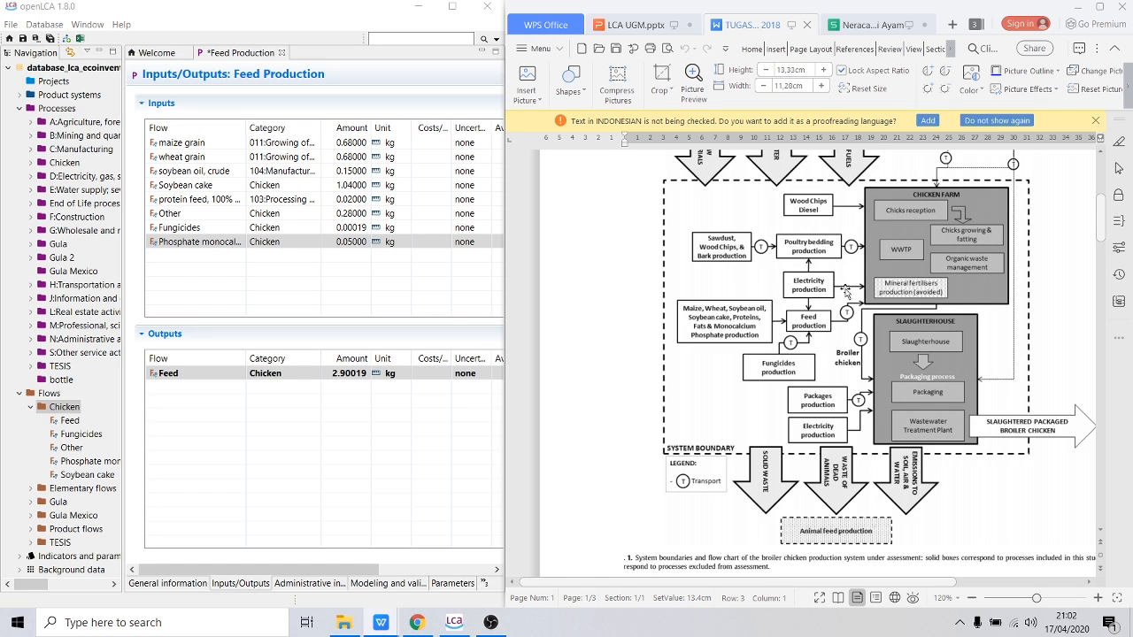
pyautogui.rightClick(199, 261)
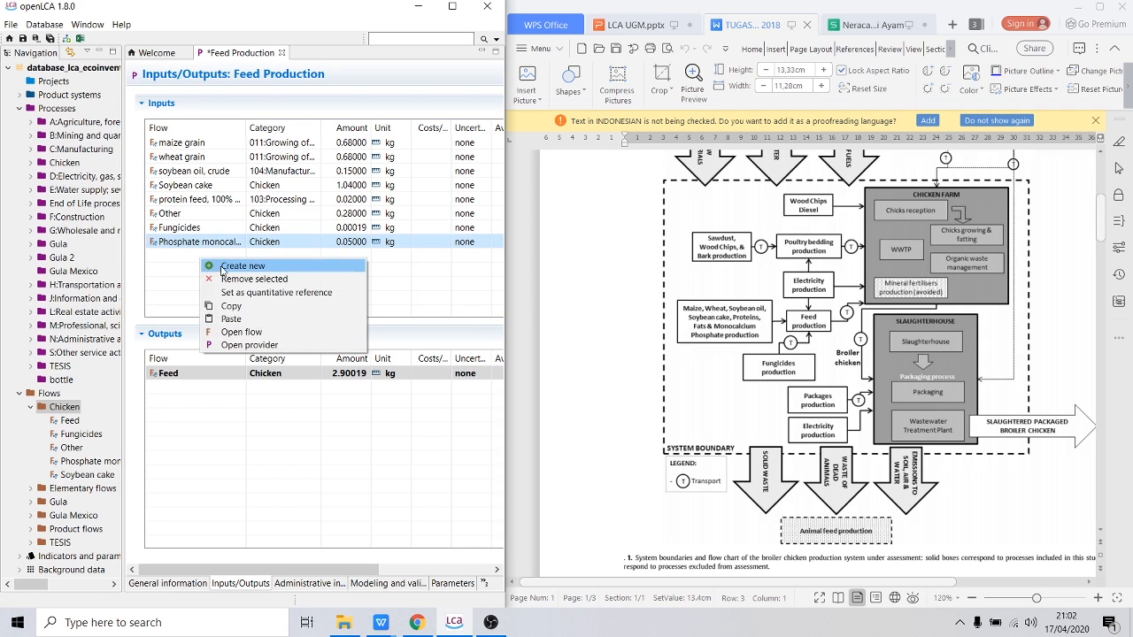
pyautogui.click(221, 267)
pyautogui.write('el')
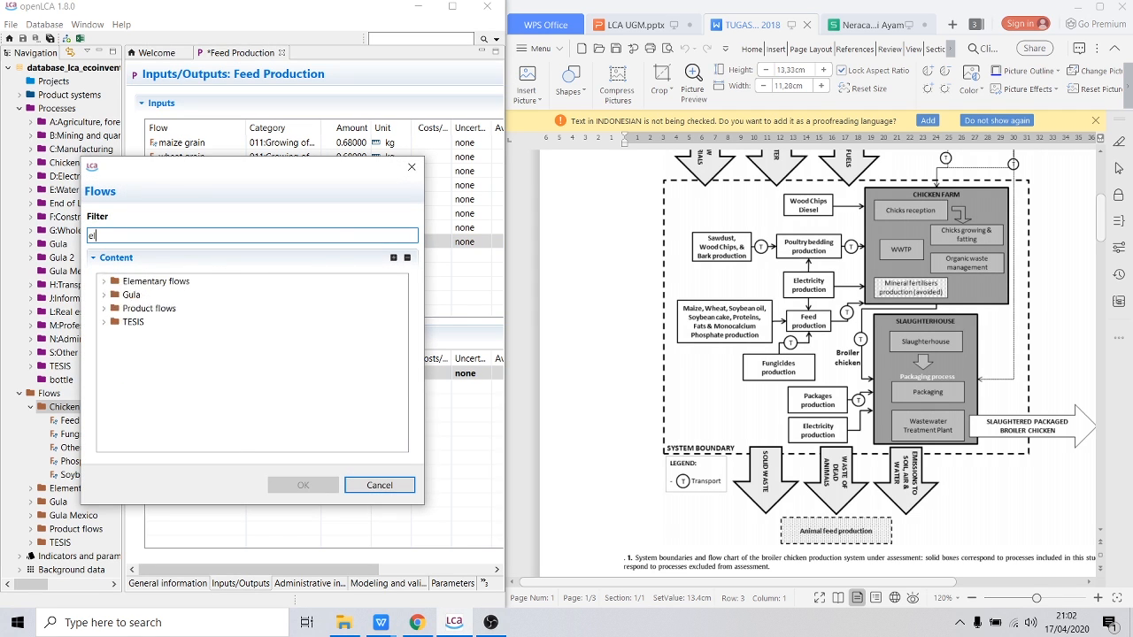
pyautogui.write('ectri')
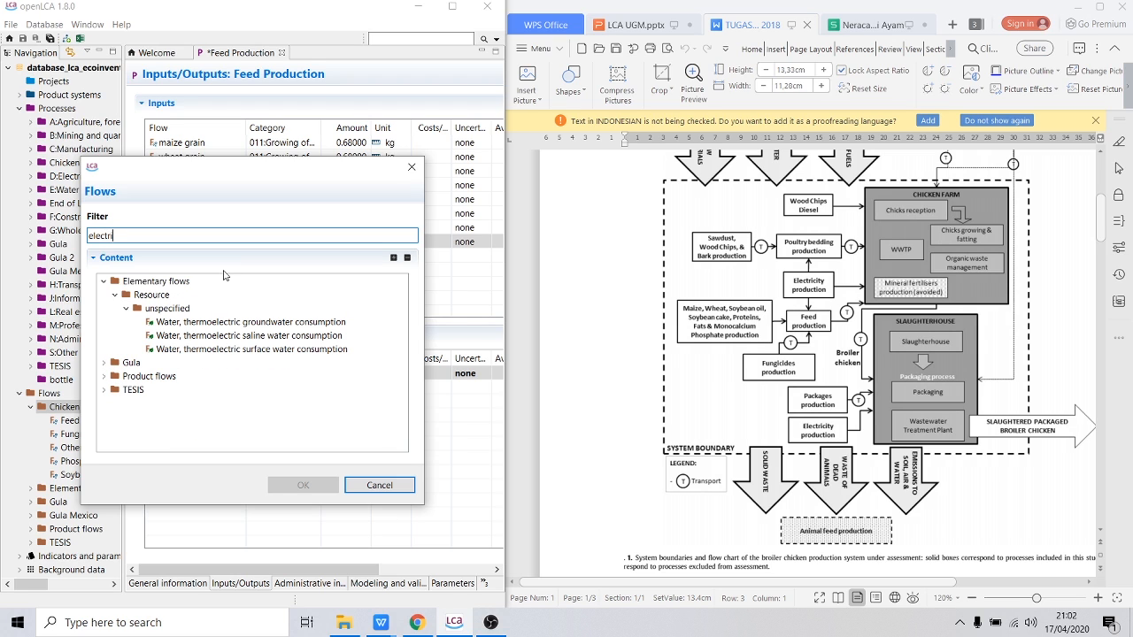
pyautogui.write('city')
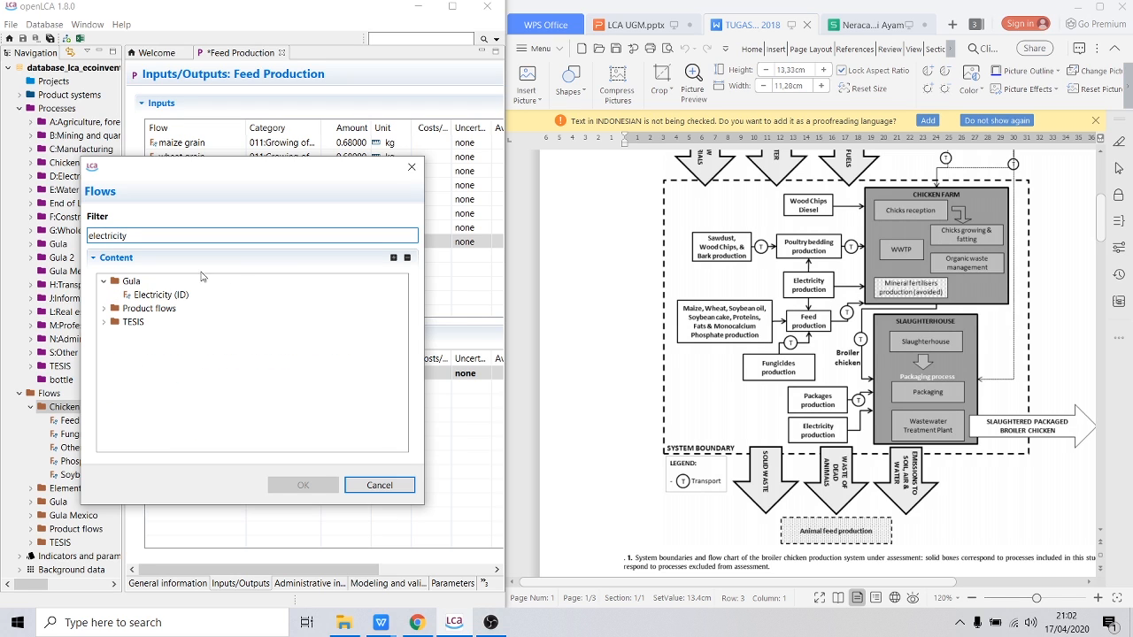
pyautogui.click(104, 308)
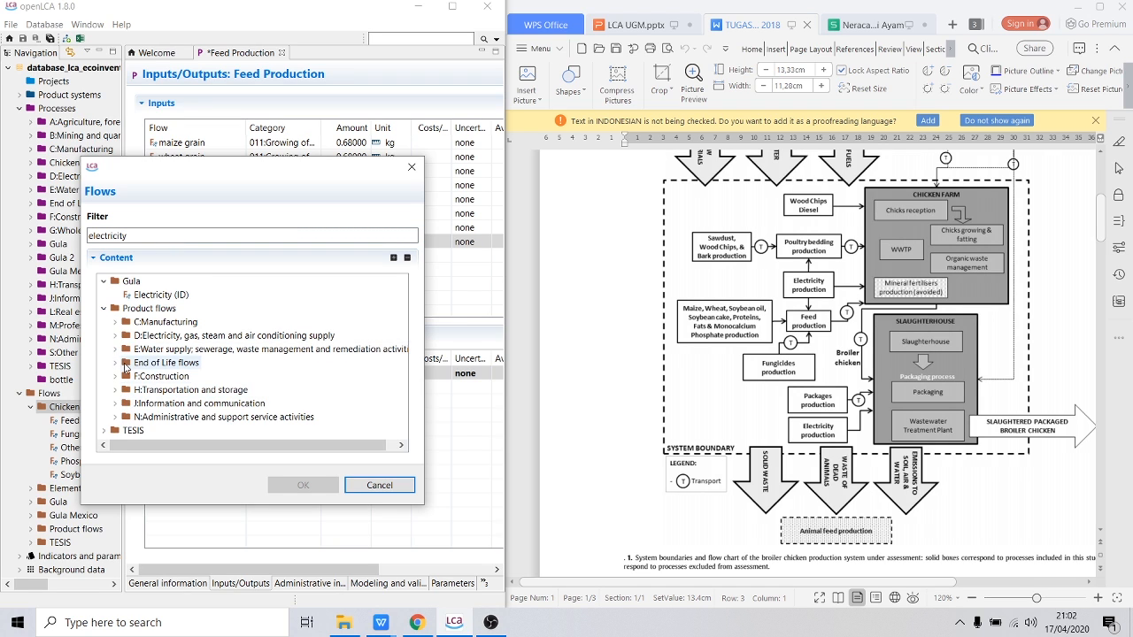
pyautogui.click(149, 235)
pyautogui.write(', ')
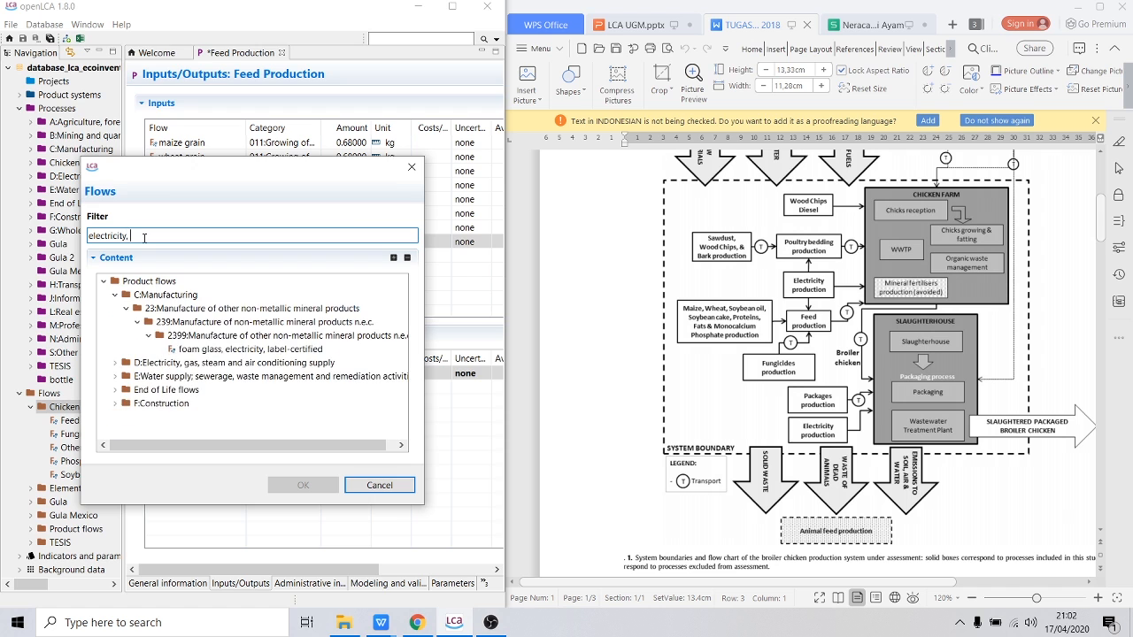
pyautogui.write('low')
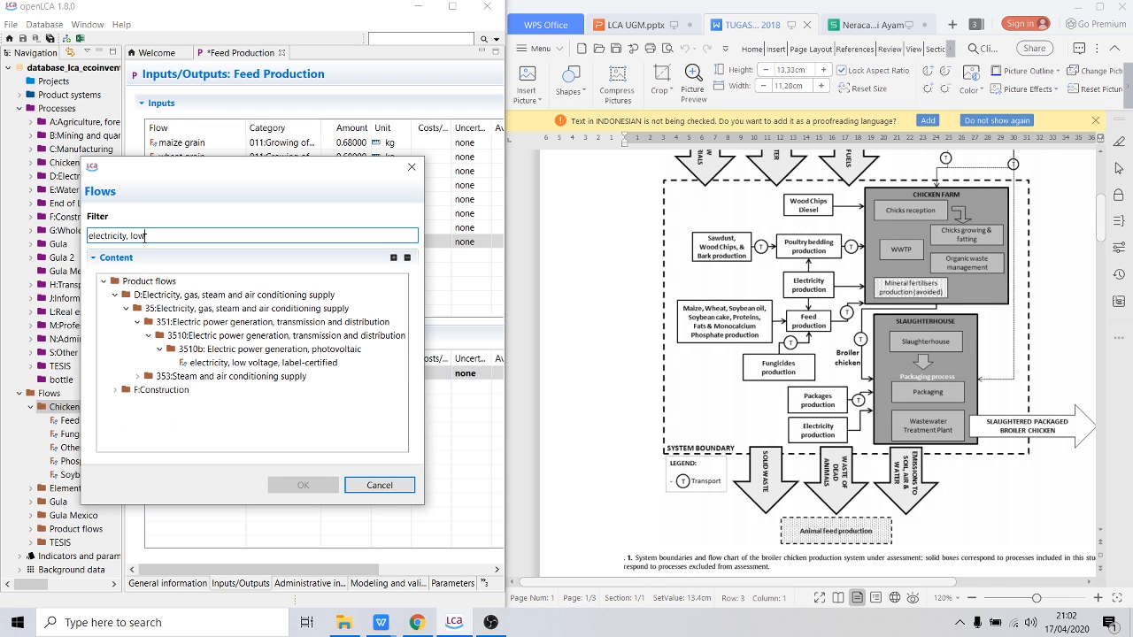
pyautogui.click(257, 363)
pyautogui.click(302, 485)
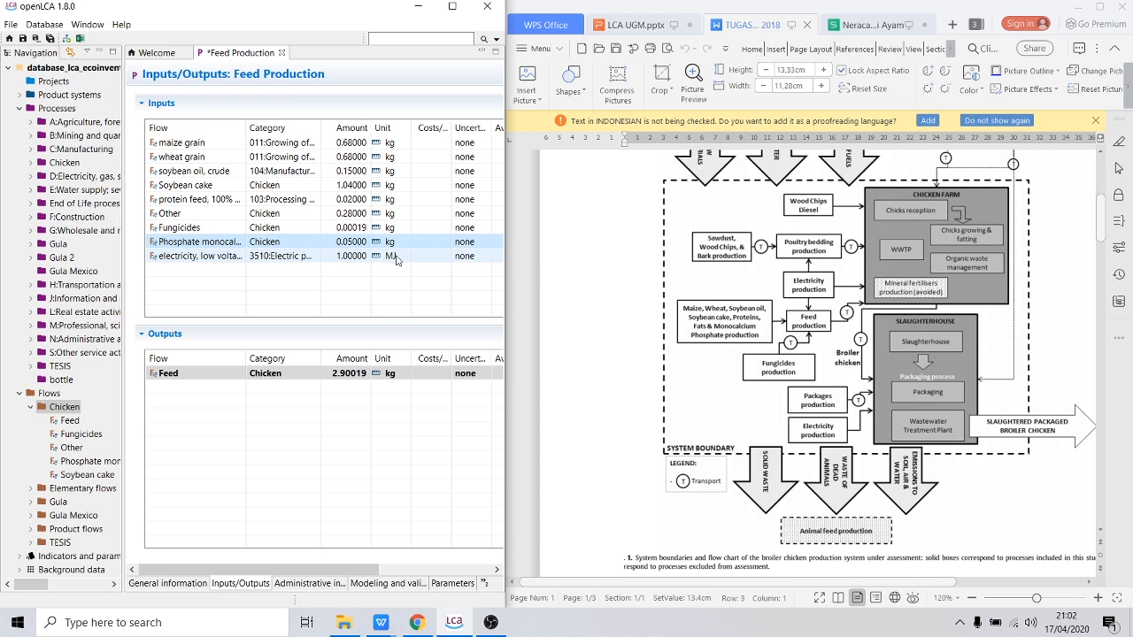
# Step: Look up electricity in the chicken farm inventory table of the document and set the electricity input's unit to kWh
pyautogui.click(856, 322)
pyautogui.scroll(-10, 858, 322)
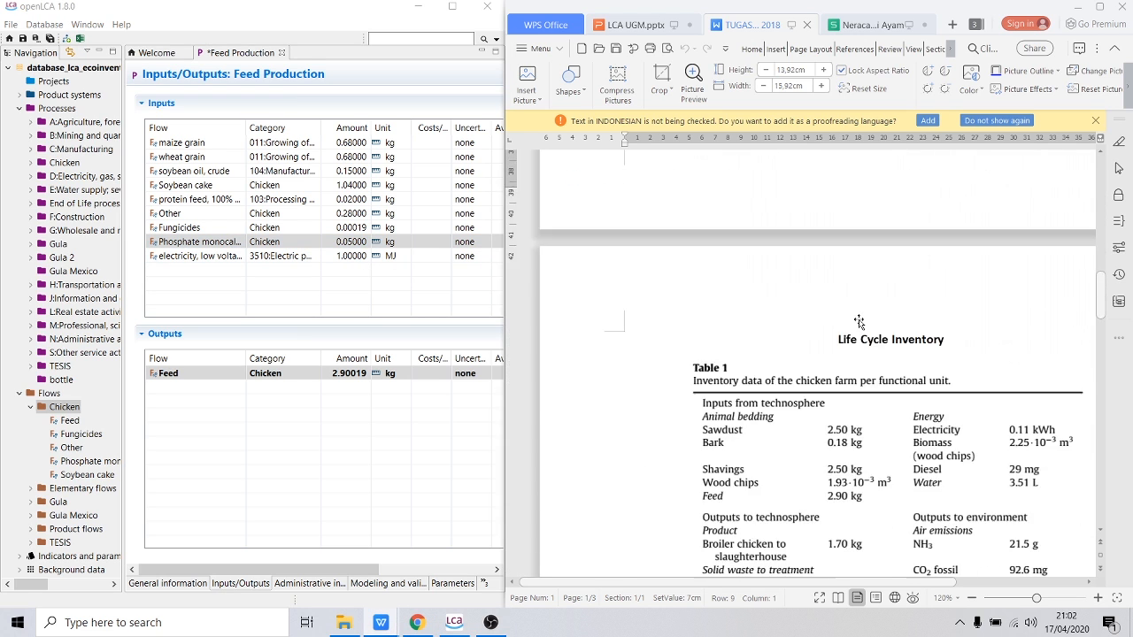
pyautogui.scroll(-3, 858, 321)
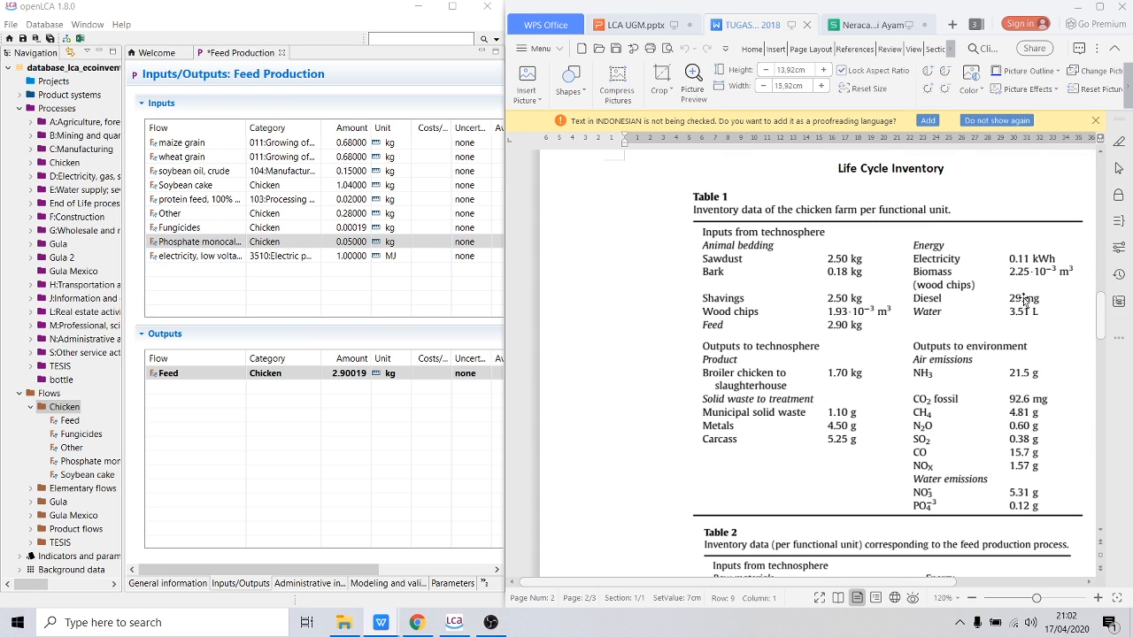
pyautogui.scroll(-1, 1026, 298)
pyautogui.scroll(1, 1032, 297)
pyautogui.click(413, 260)
pyautogui.click(427, 257)
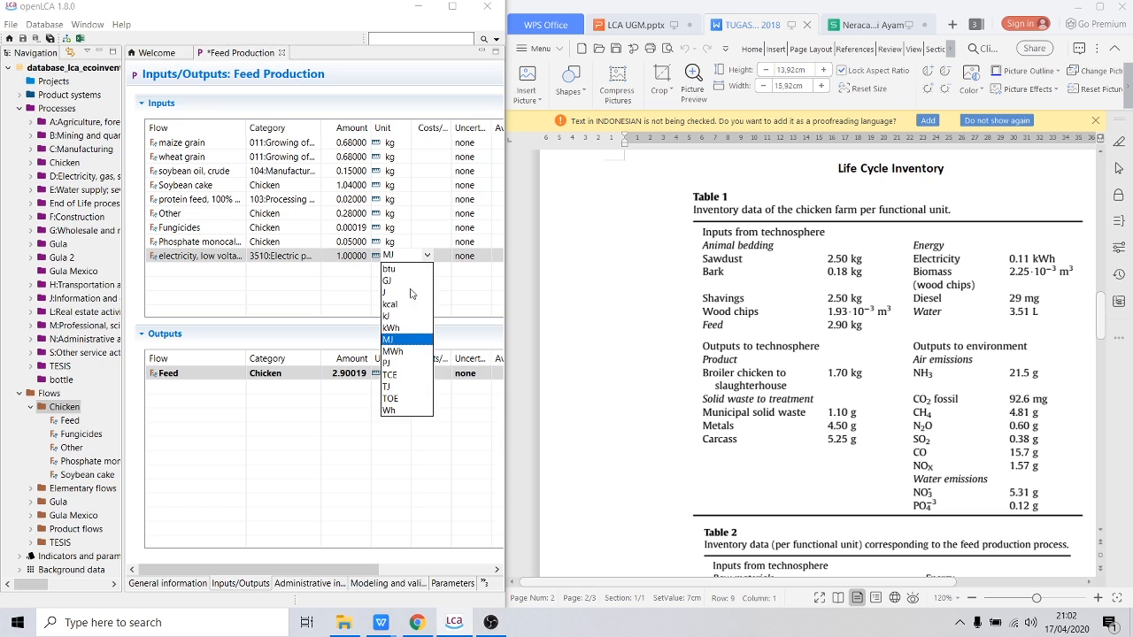
pyautogui.click(397, 328)
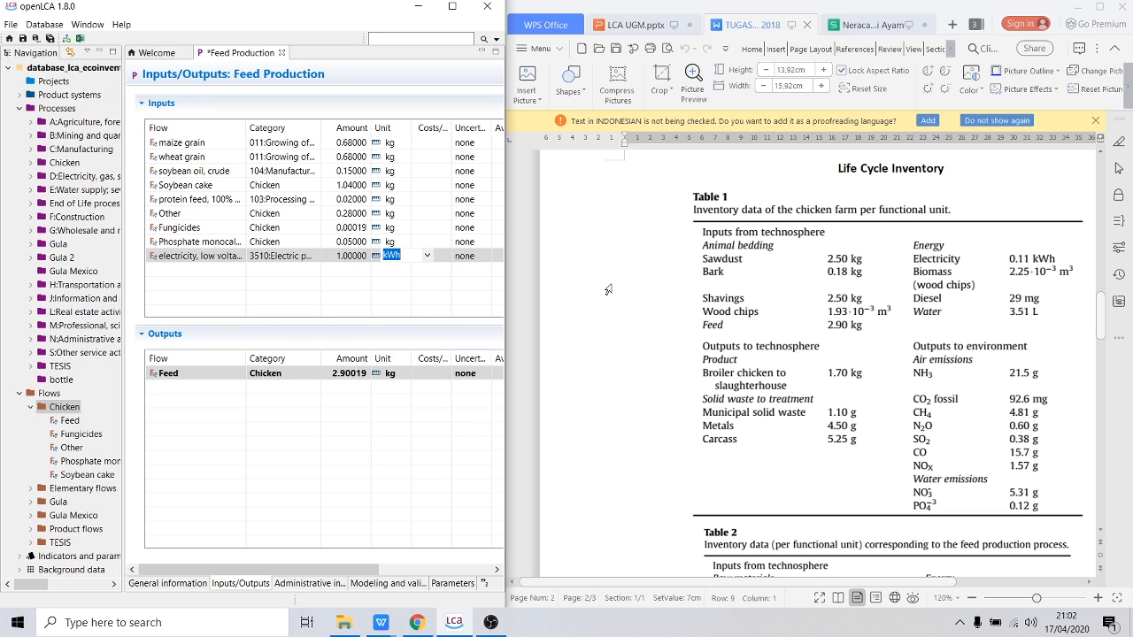
# Step: Set the low voltage electricity input amount to 0.11
pyautogui.click(354, 256)
pyautogui.write('0.1')
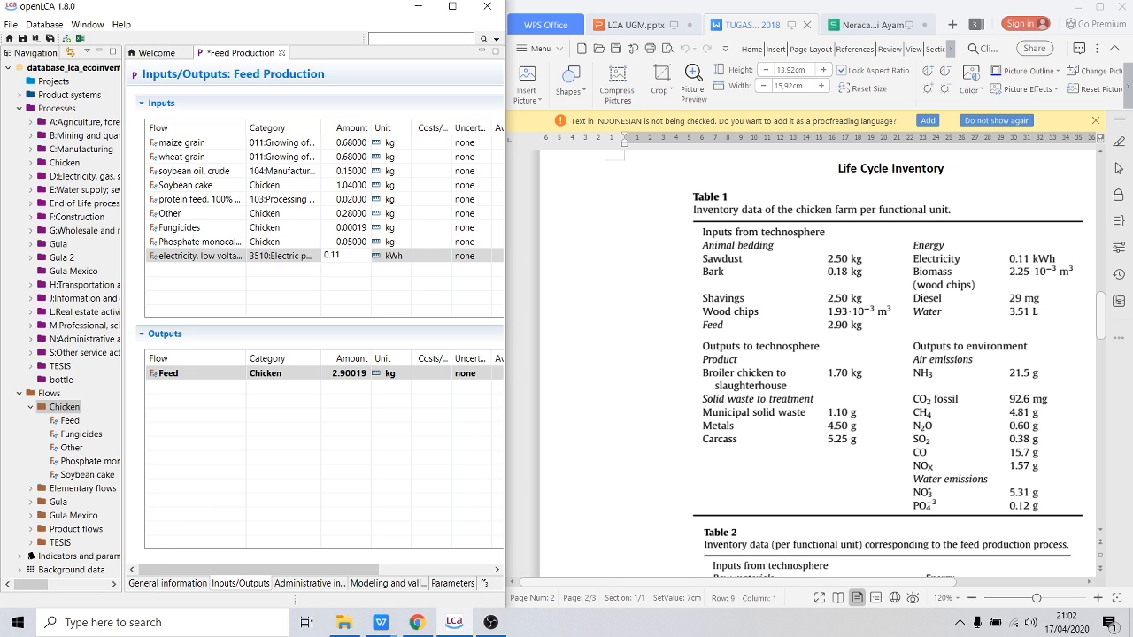
pyautogui.write('1')
pyautogui.press('Return')
# Step: Check the feed production transport link in the flow chart and filter the available input flows by "transport"
pyautogui.scroll(5, 950, 265)
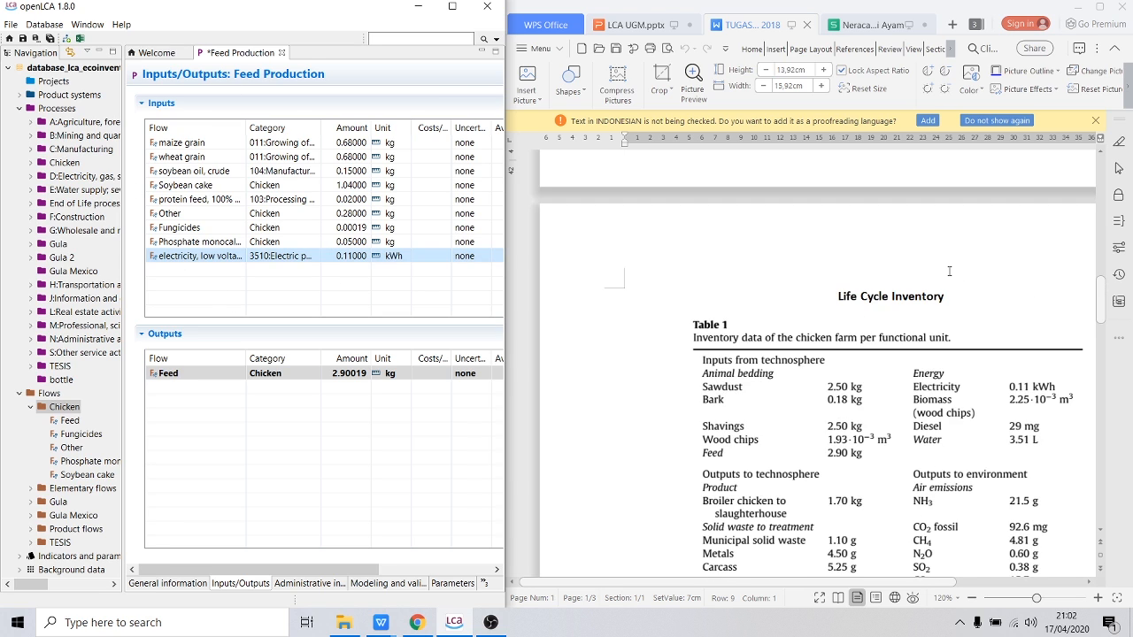
pyautogui.scroll(5, 949, 265)
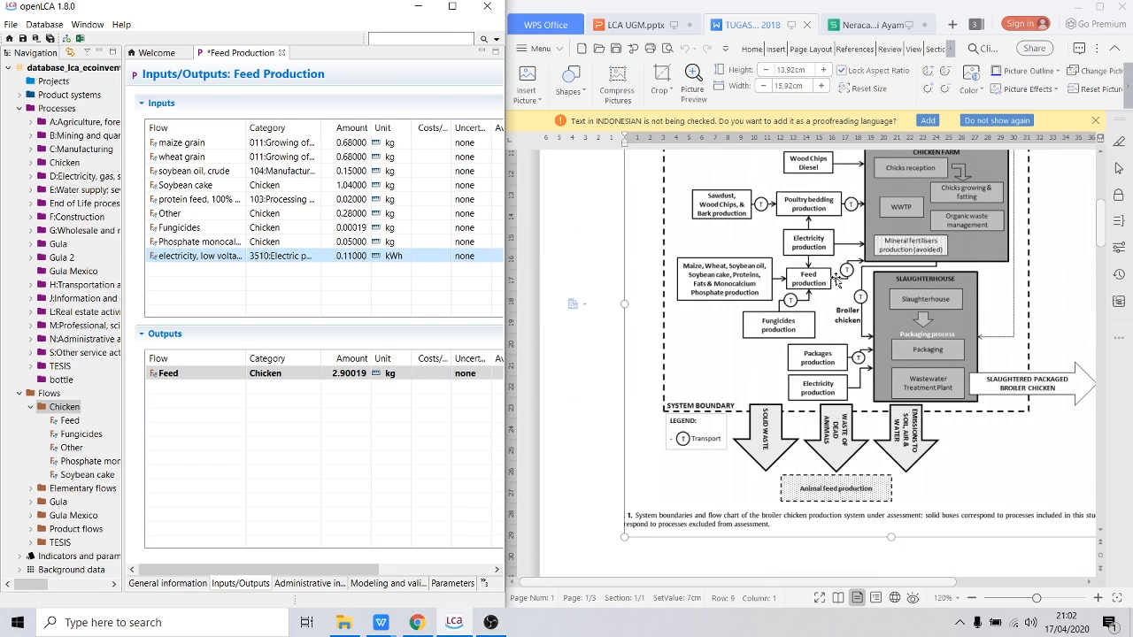
pyautogui.scroll(1, 910, 221)
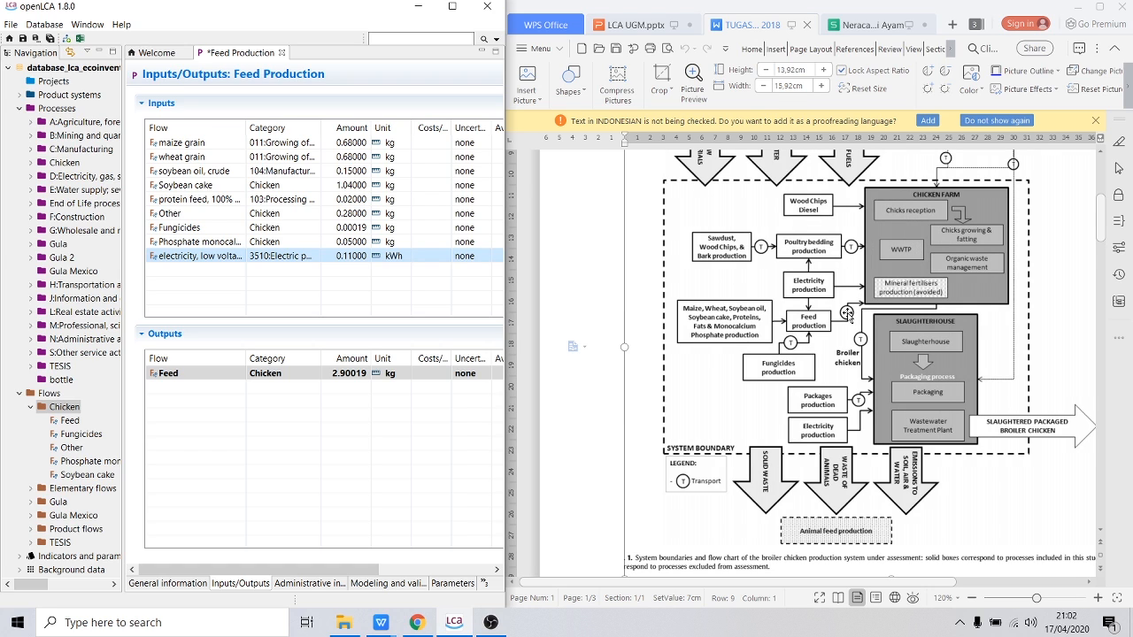
pyautogui.rightClick(182, 274)
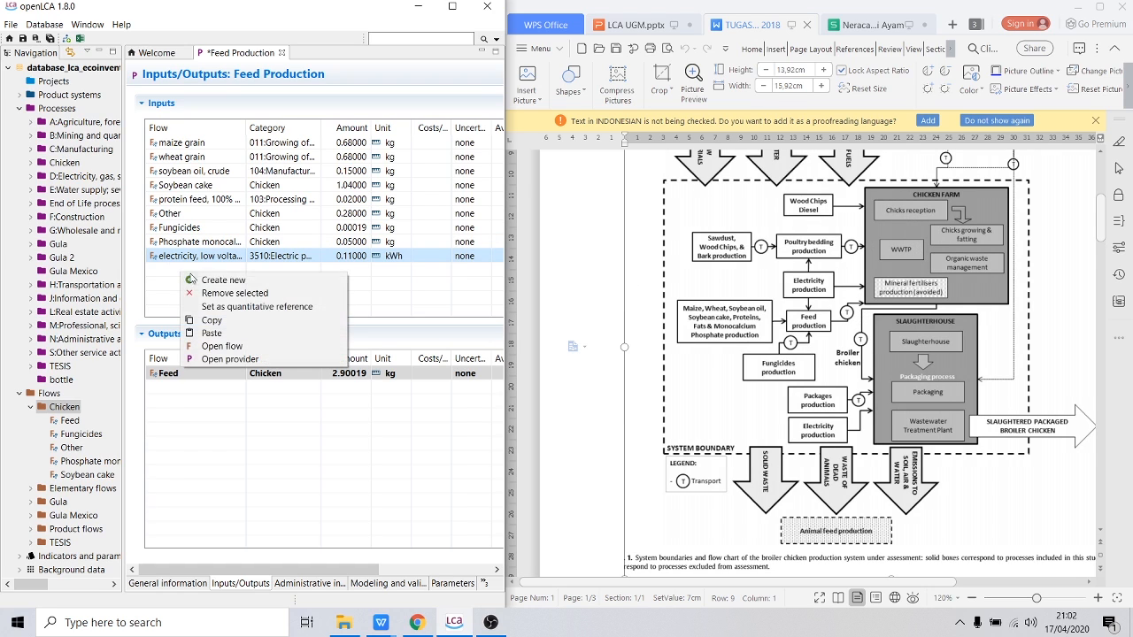
pyautogui.click(191, 280)
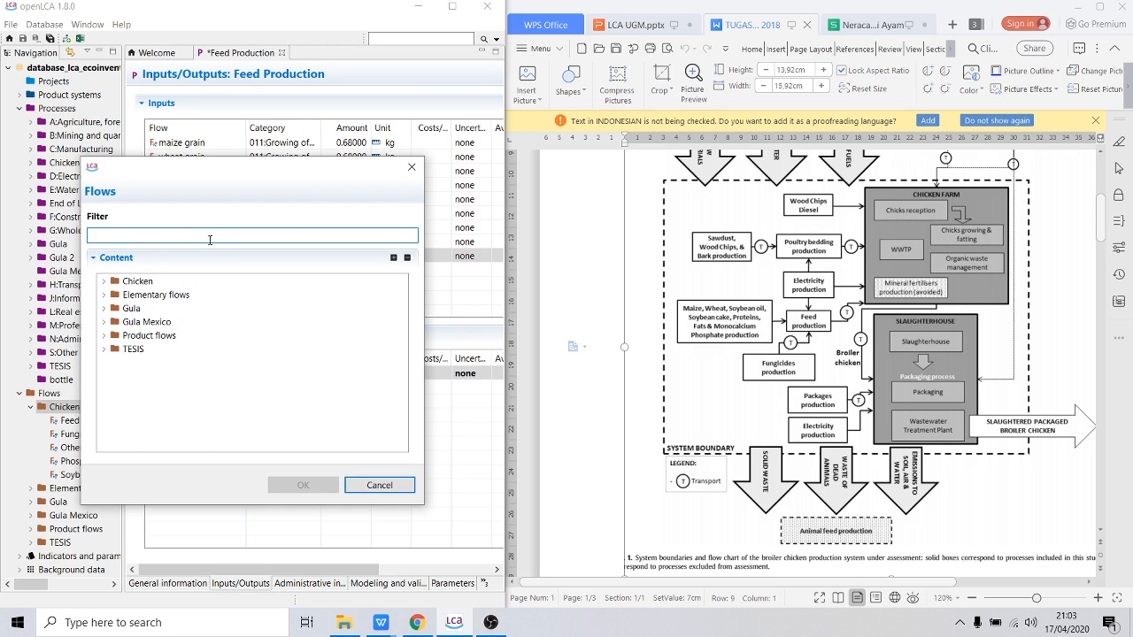
pyautogui.write('tr')
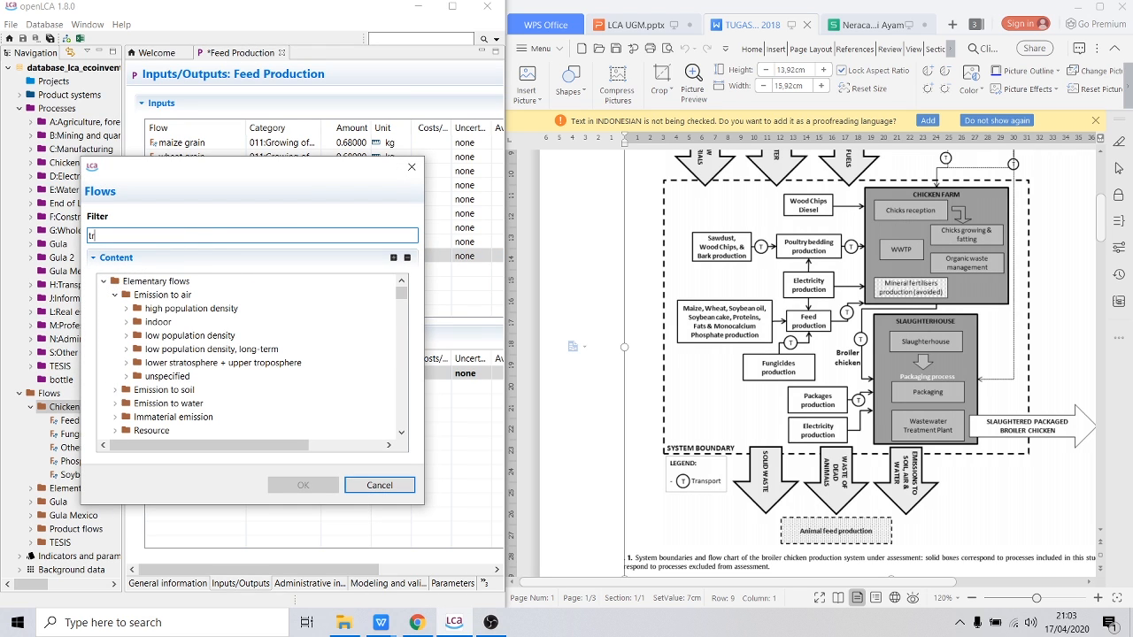
pyautogui.write('ansport')
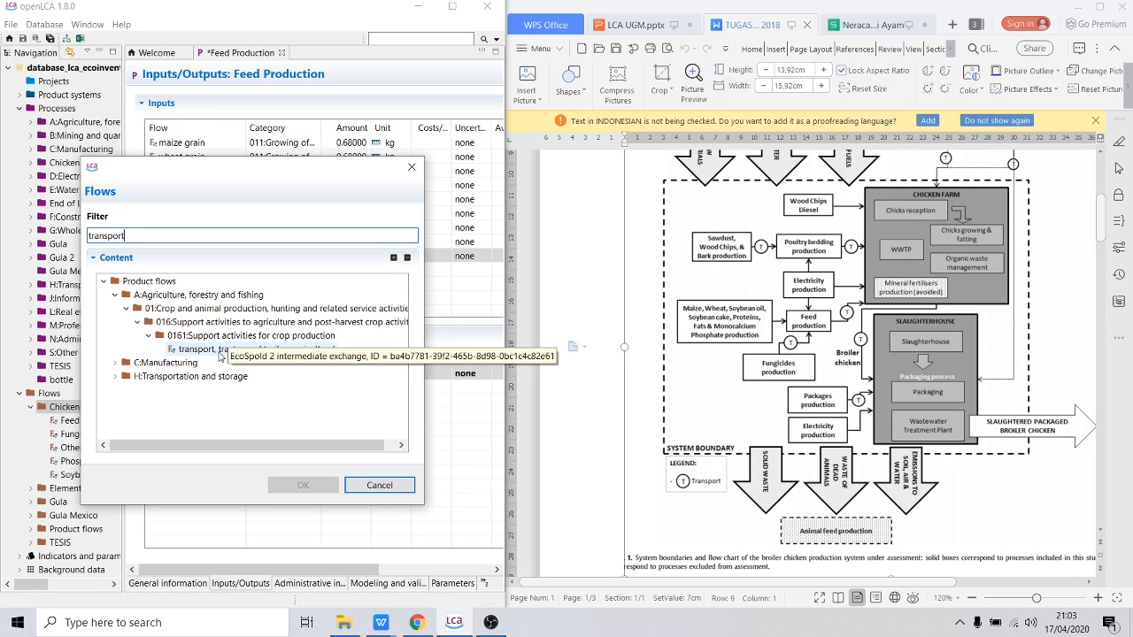
# Step: Add the flow "transport, tractor and trailer, agricultural" to the Feed Production inputs
pyautogui.click(115, 376)
pyautogui.click(127, 390)
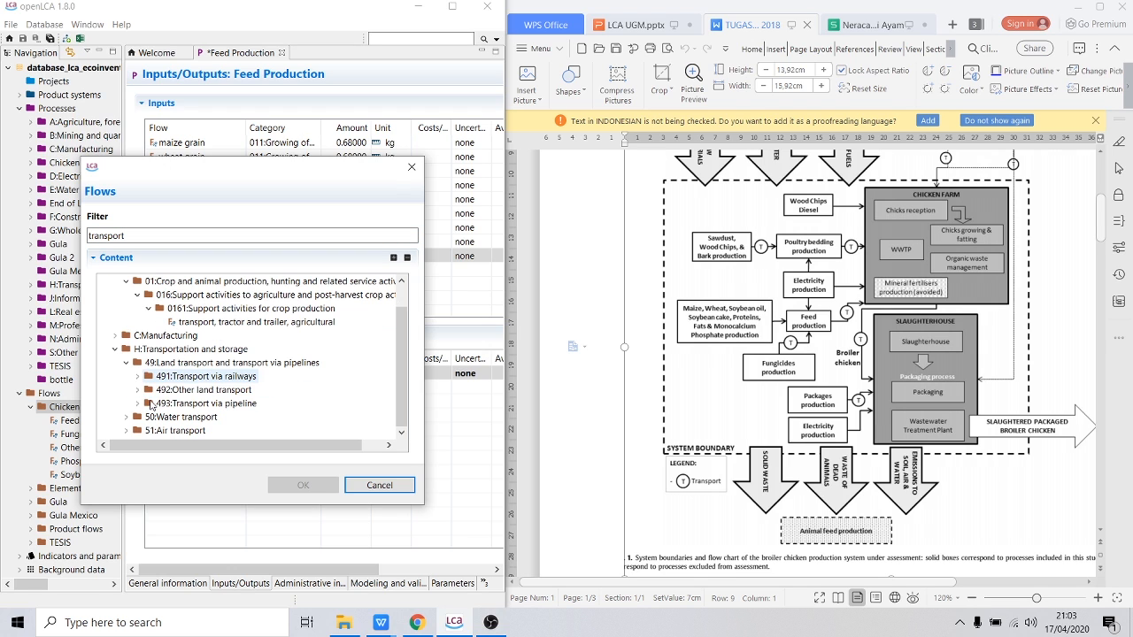
pyautogui.scroll(-1, 142, 380)
pyautogui.click(144, 378)
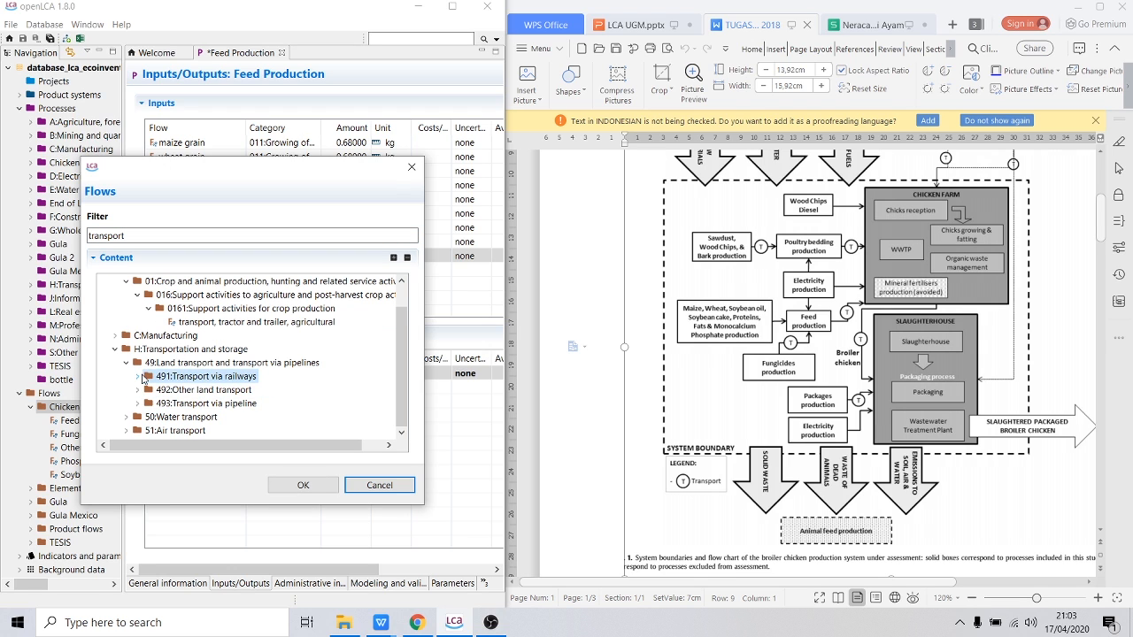
pyautogui.click(138, 376)
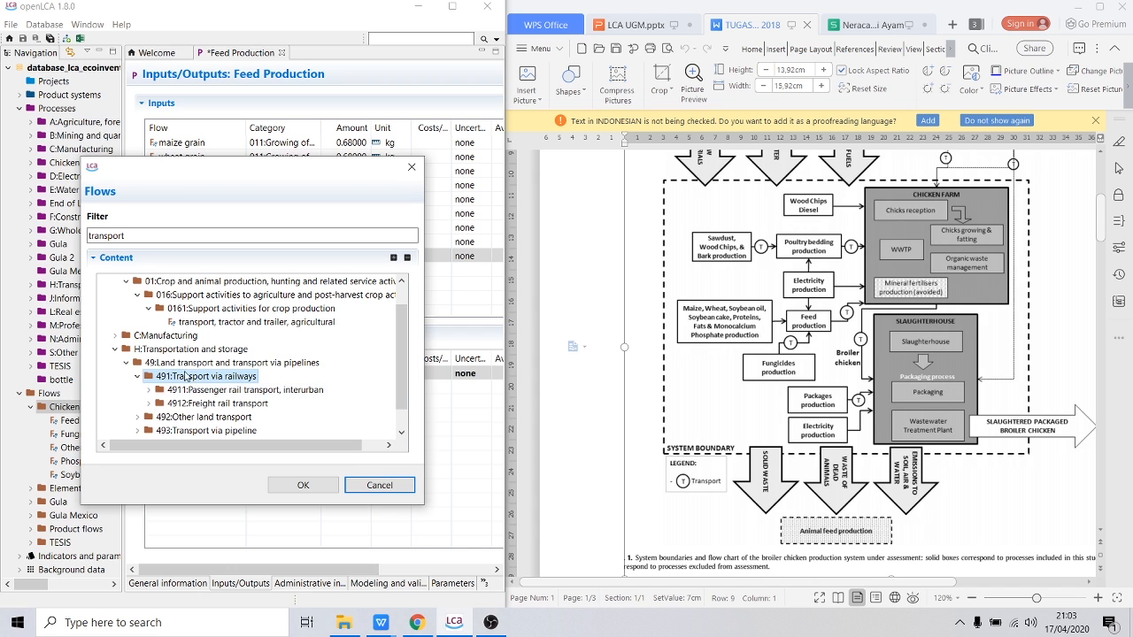
pyautogui.click(237, 322)
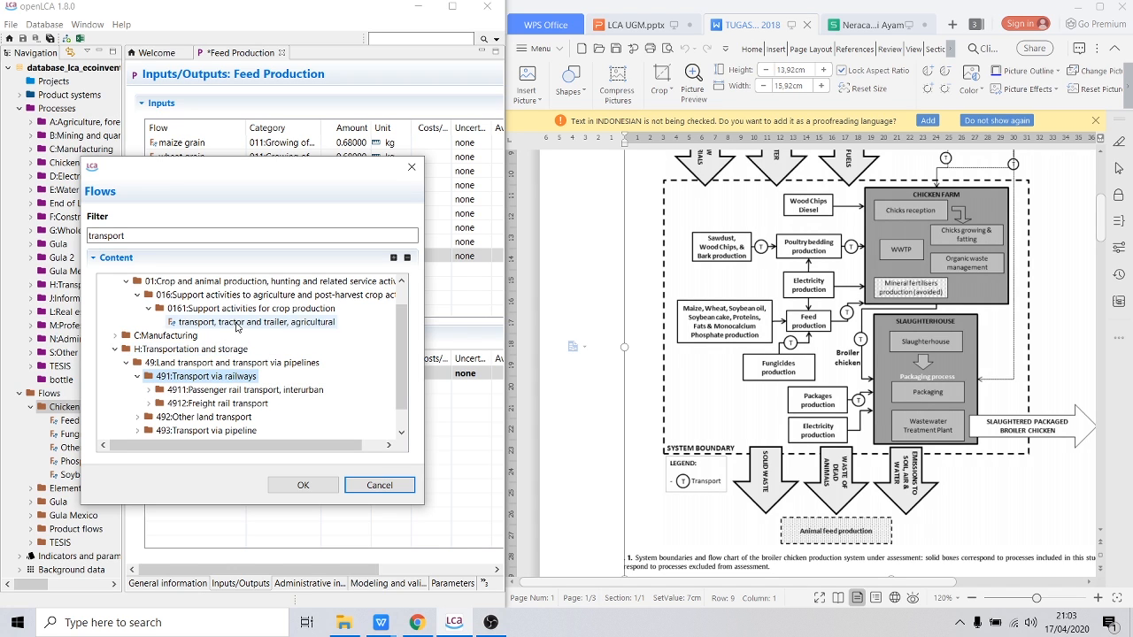
pyautogui.click(323, 487)
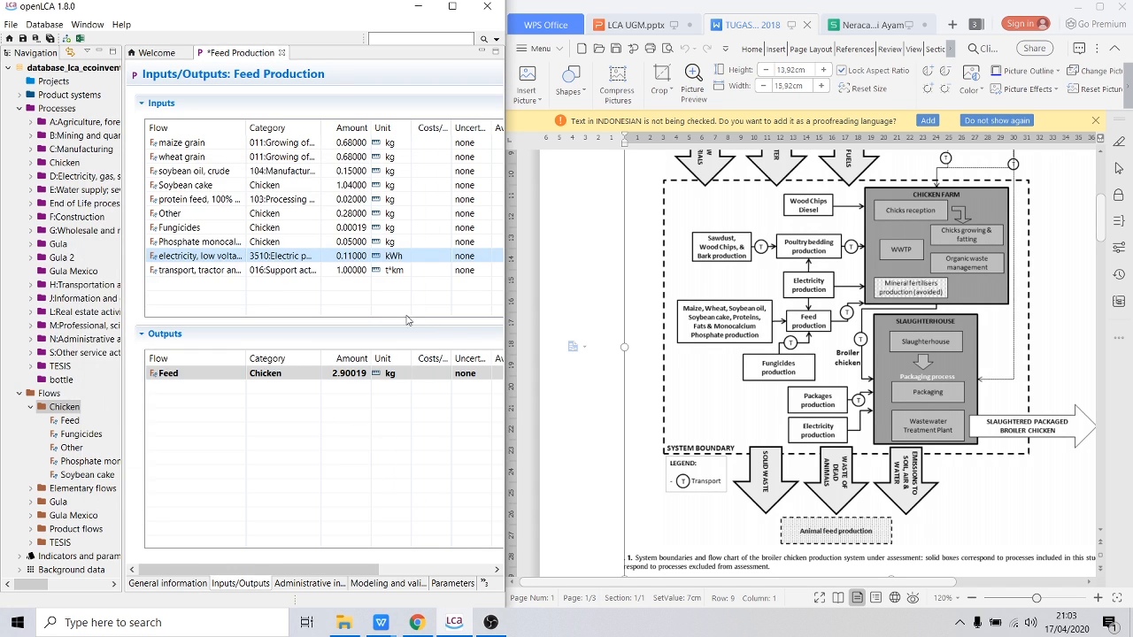
# Step: Set the unit of the tractor and trailer transport input to kg*km
pyautogui.click(398, 274)
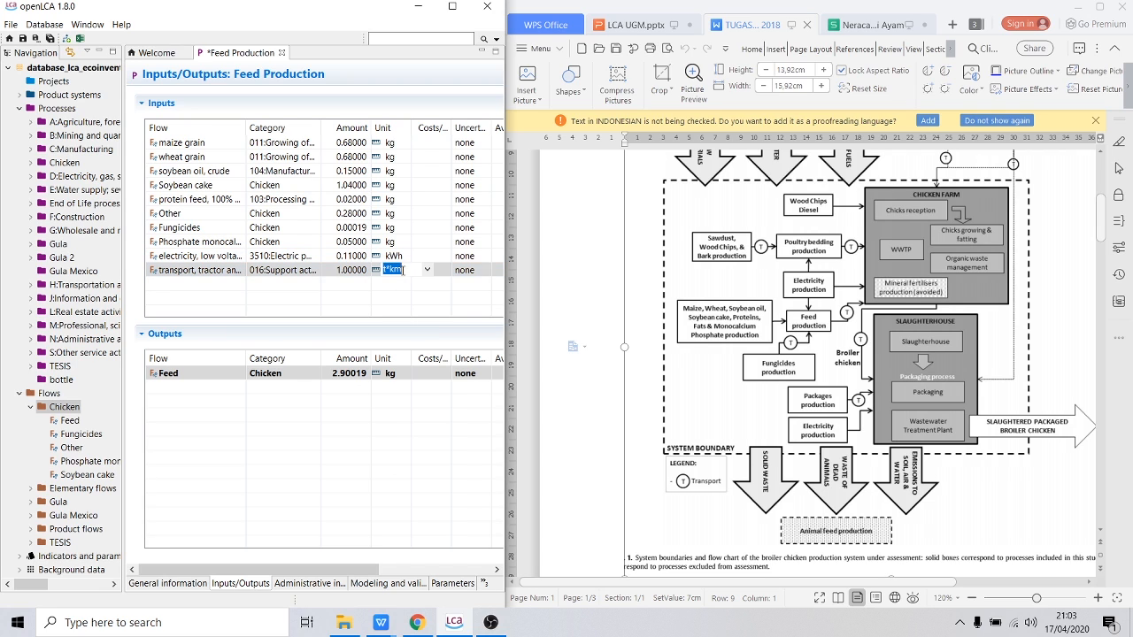
pyautogui.click(426, 271)
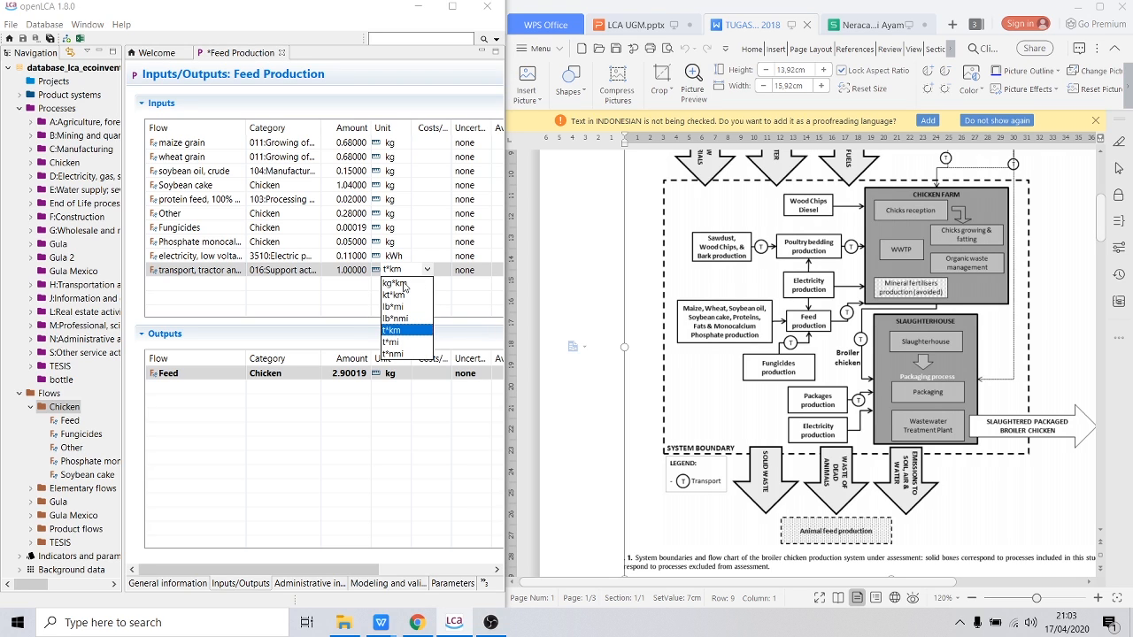
pyautogui.click(404, 283)
pyautogui.click(342, 294)
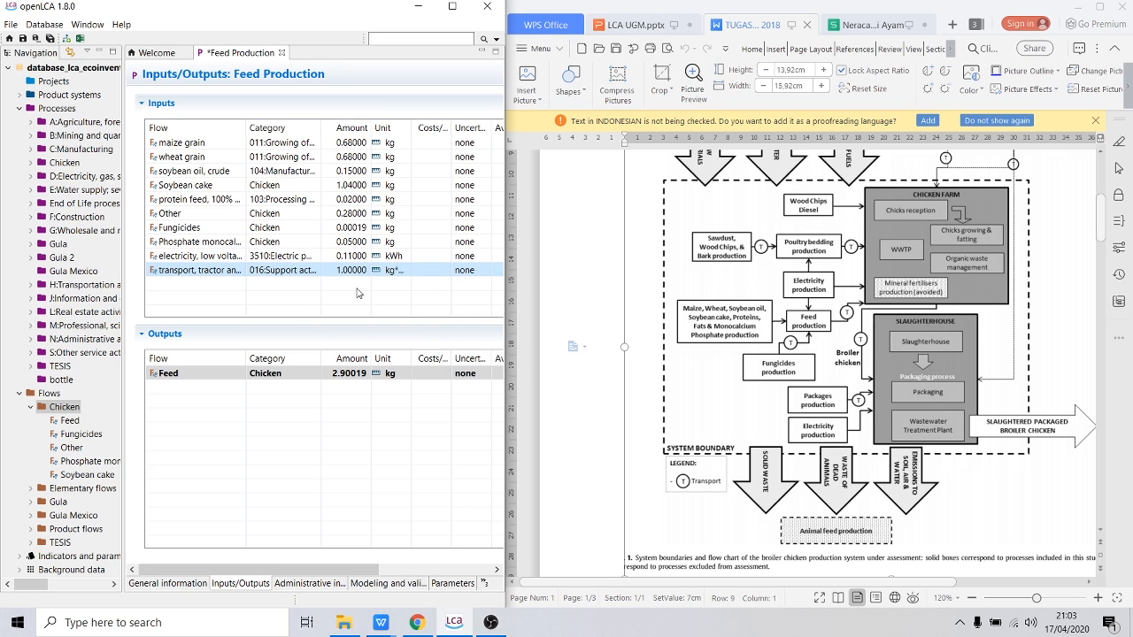
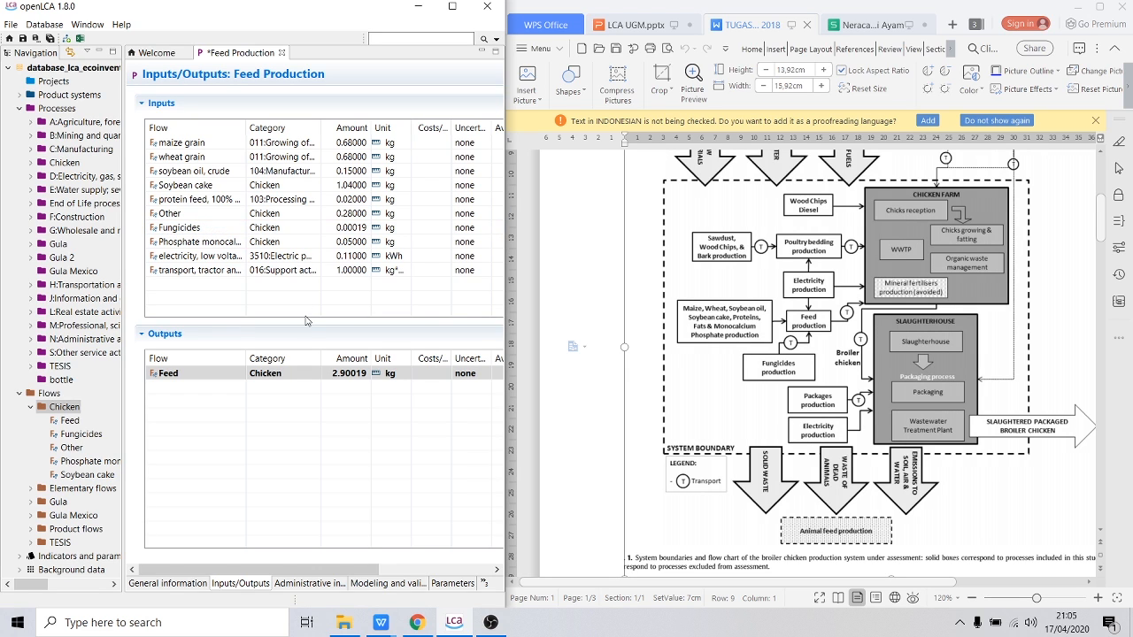
# Step: Set the transport input's amount to a formula multiplying the feed mass 2.90019 by the distance, save Feed Production and show its general information
pyautogui.click(305, 372)
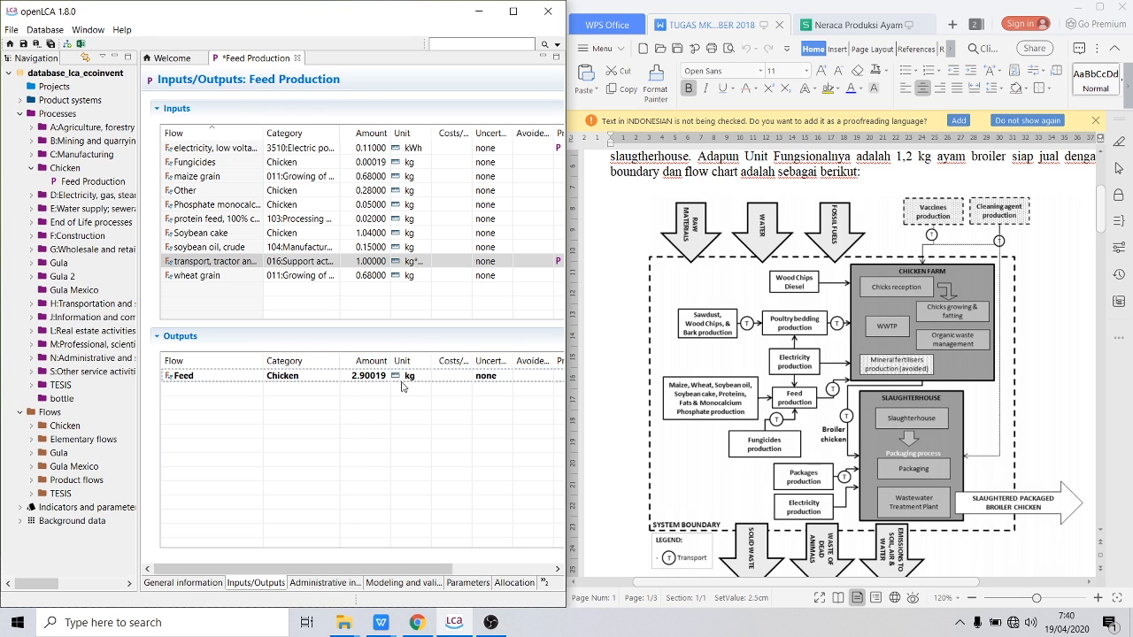
pyautogui.moveTo(431, 134); pyautogui.dragTo(451, 136)
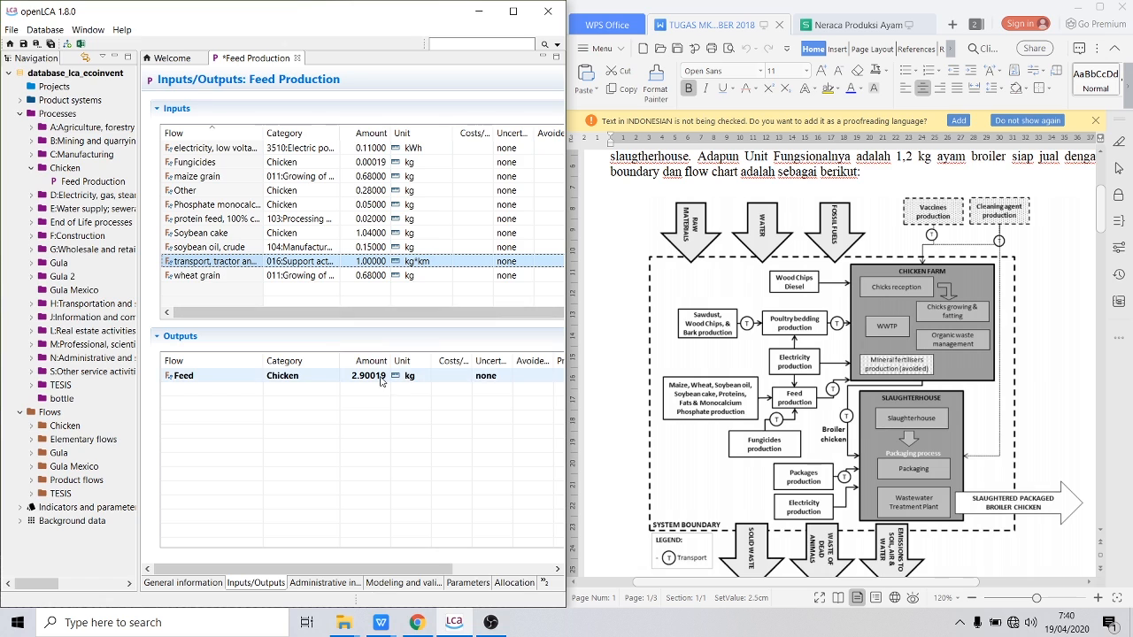
pyautogui.click(367, 262)
pyautogui.write('2.900')
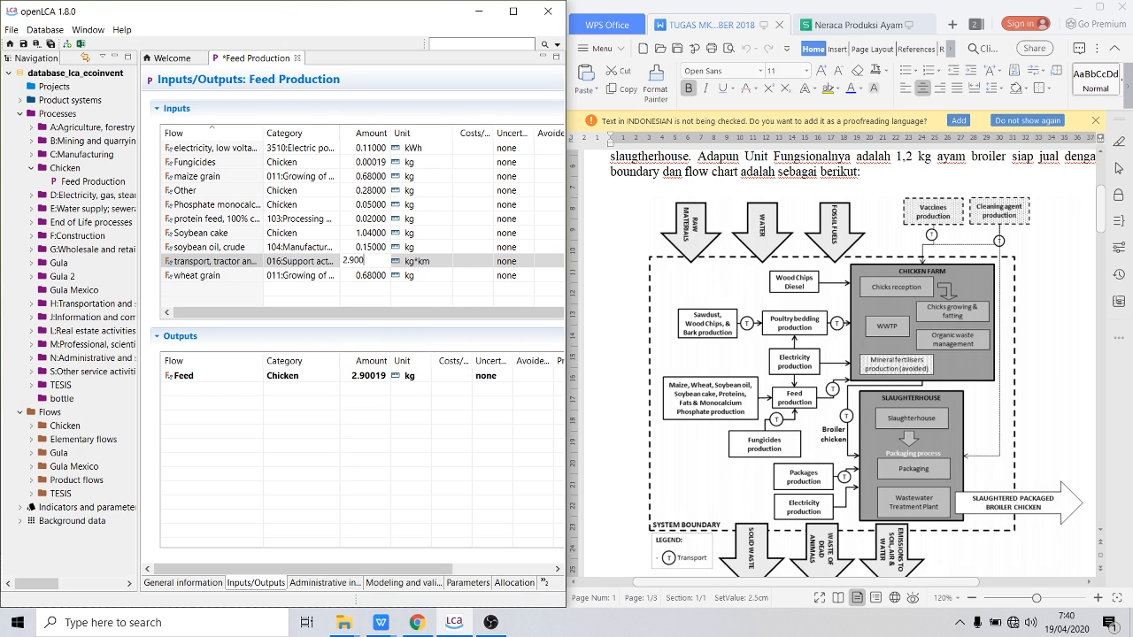
pyautogui.write('19')
pyautogui.write('*200')
pyautogui.press('Return')
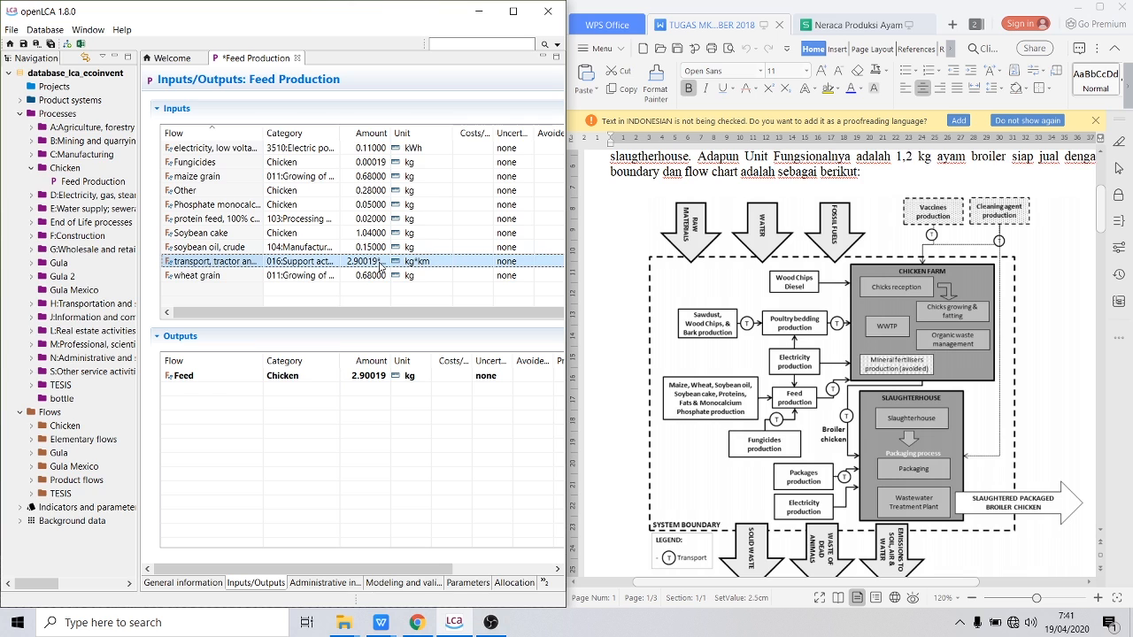
pyautogui.hotkey('ctrl', 's')
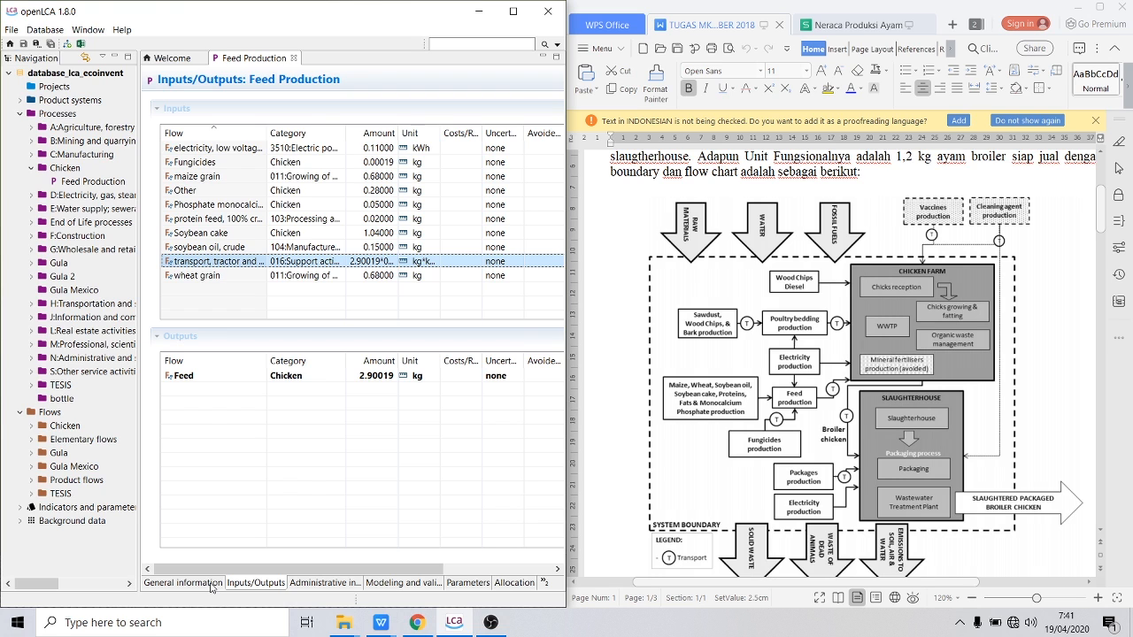
pyautogui.click(211, 585)
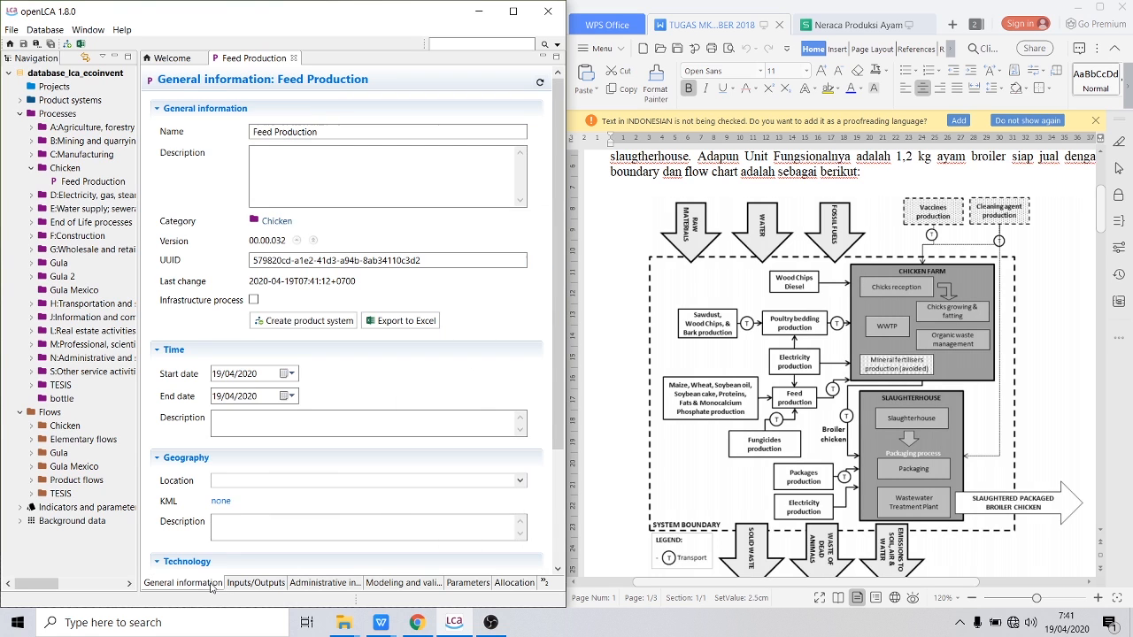
pyautogui.rightClick(69, 105)
pyautogui.click(89, 109)
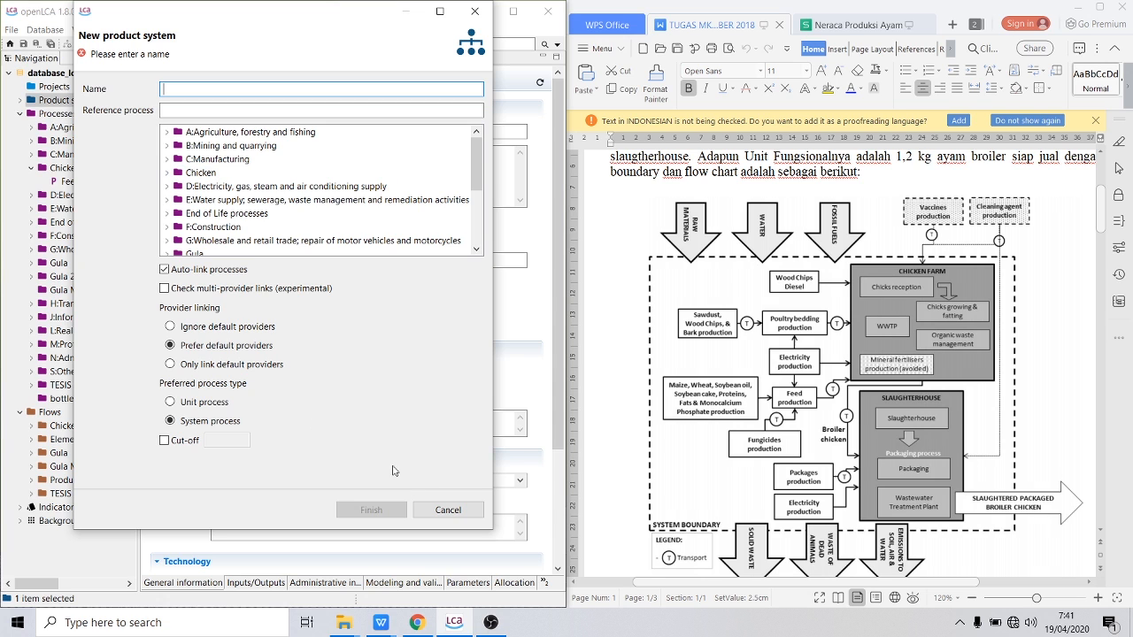
pyautogui.click(445, 510)
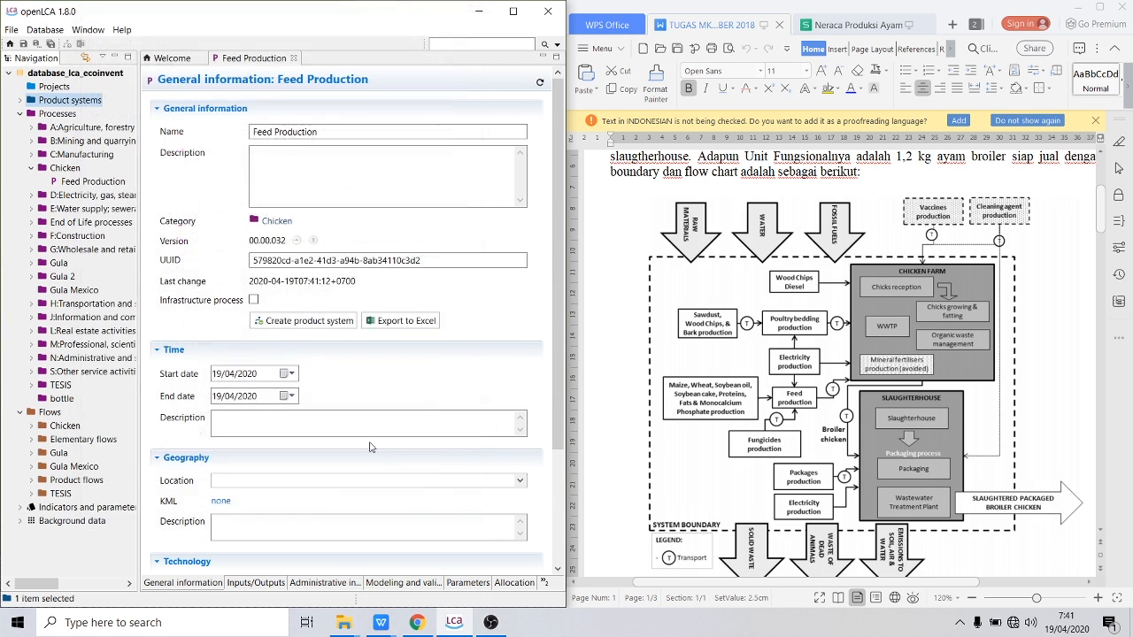
# Step: Create a product system named Feed Production from the process, with auto-linked processes, preferred default providers and system process type
pyautogui.click(283, 324)
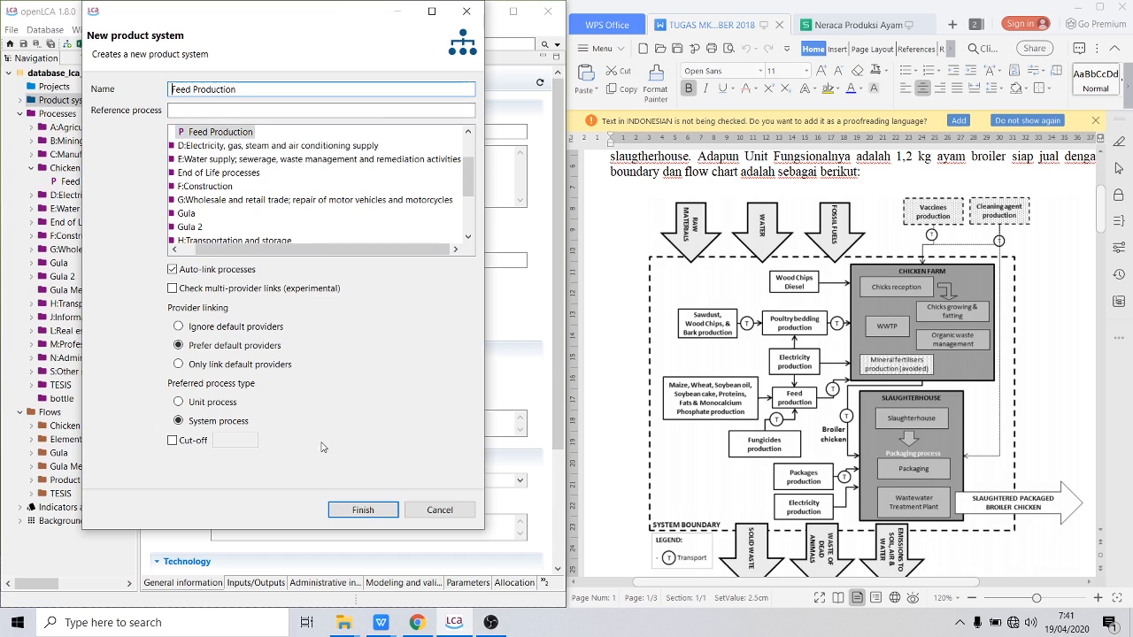
pyautogui.moveTo(171, 89); pyautogui.dragTo(252, 89)
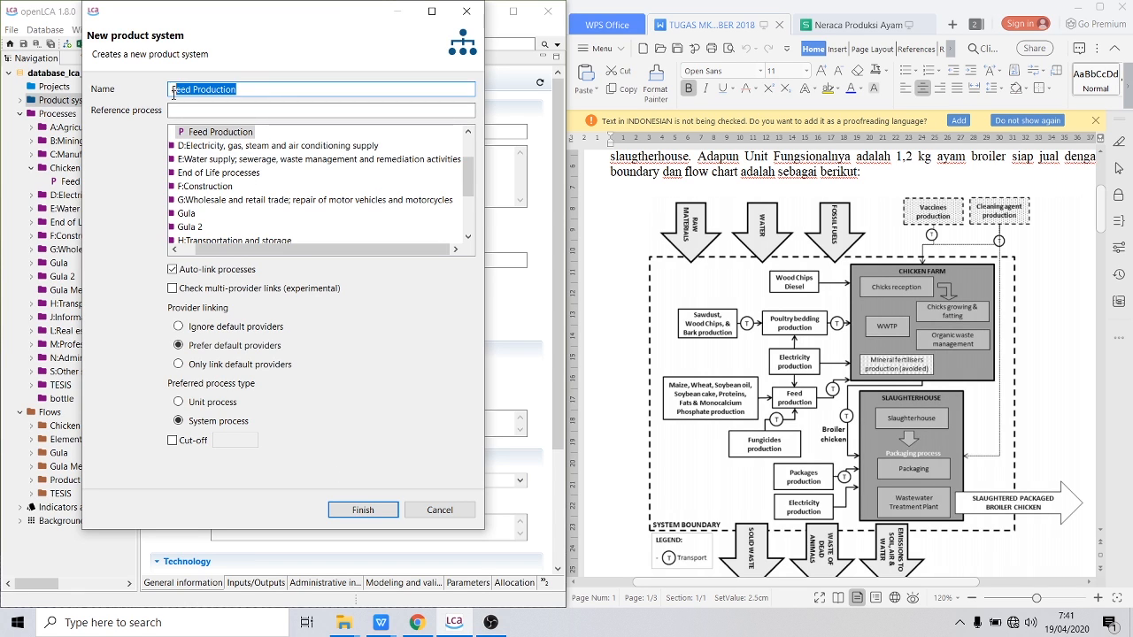
pyautogui.click(384, 512)
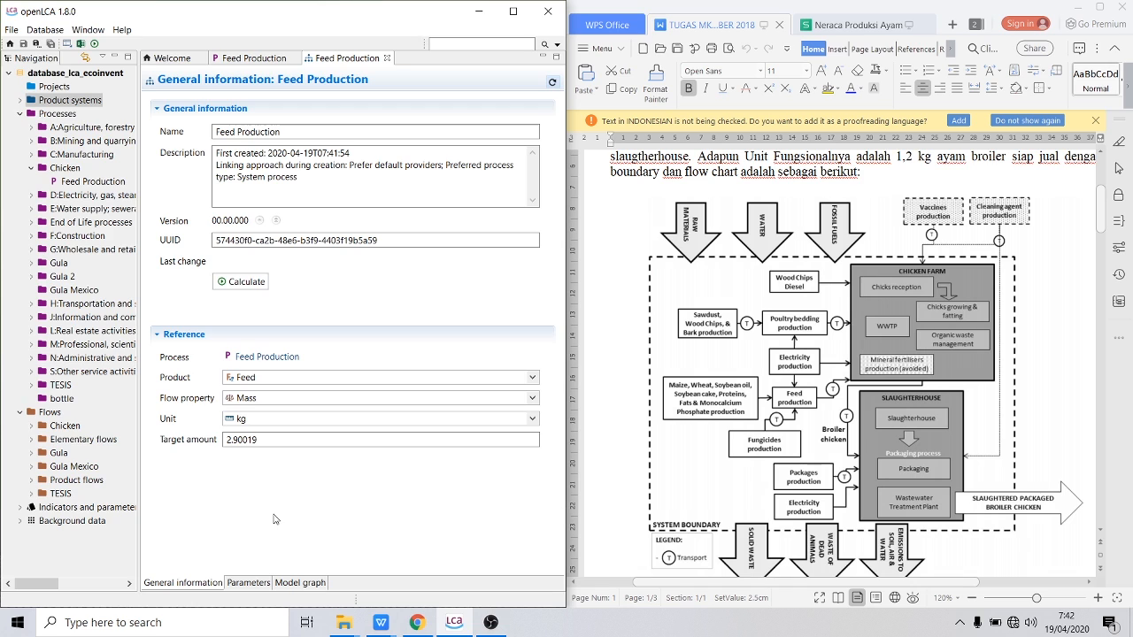
# Step: Show the product system's model graph and expand and enlarge the Feed Production node to fit all its inputs
pyautogui.click(304, 582)
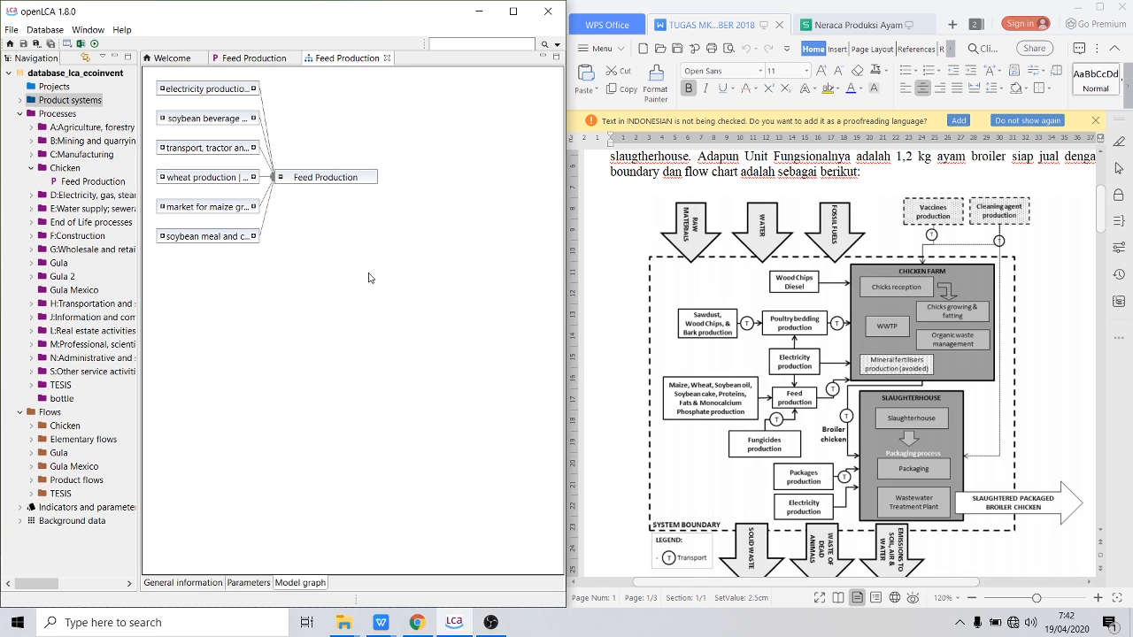
pyautogui.doubleClick(337, 181)
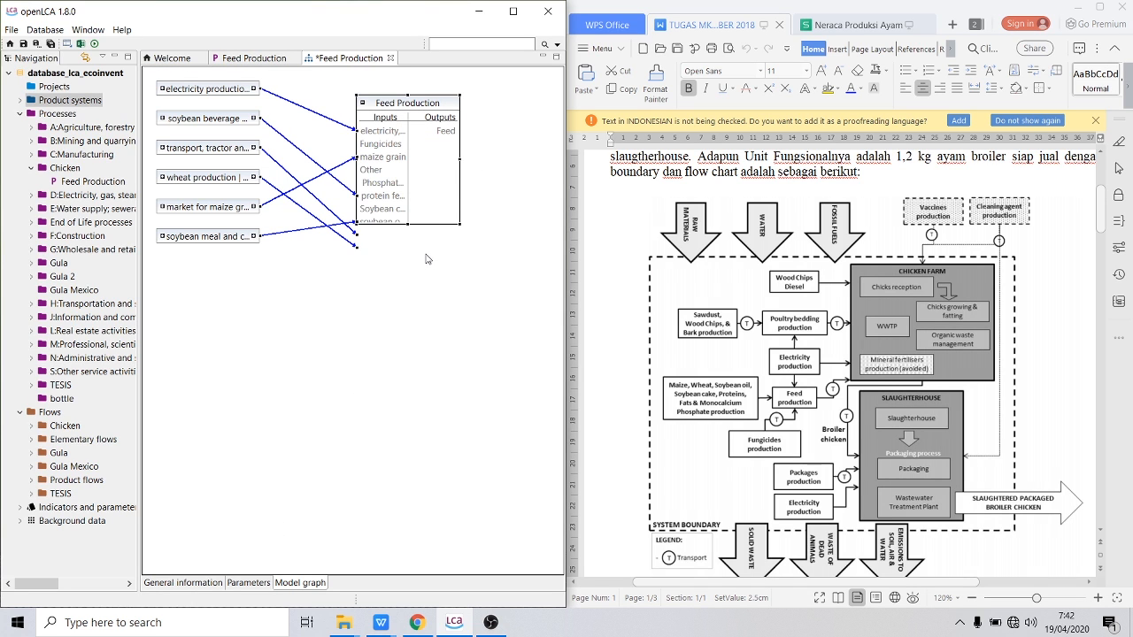
pyautogui.moveTo(407, 224); pyautogui.dragTo(407, 266)
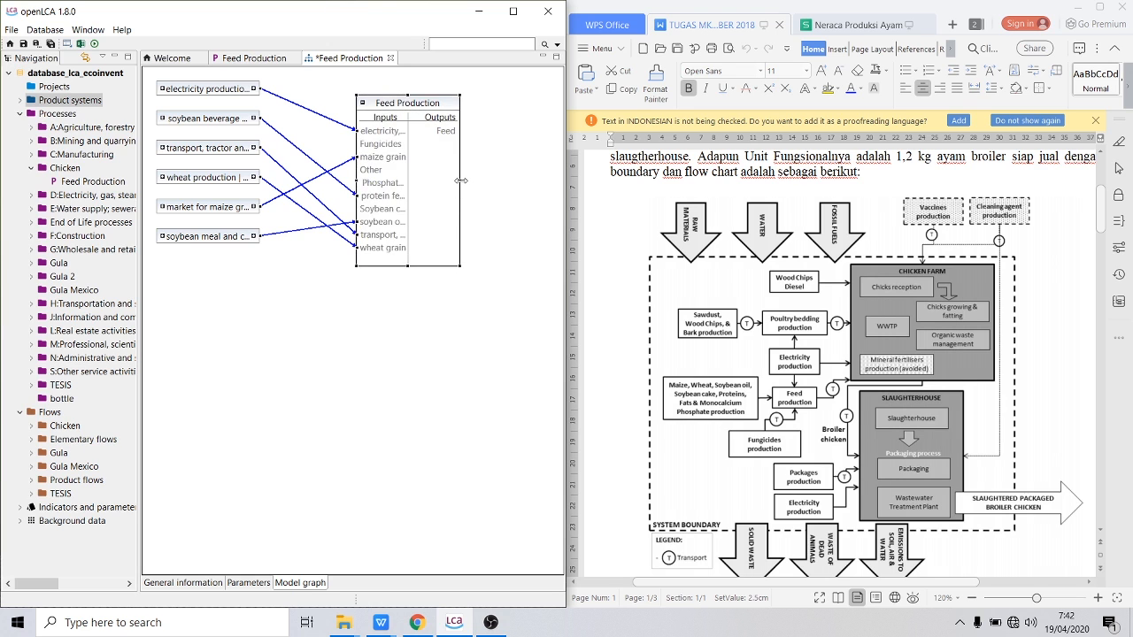
pyautogui.moveTo(461, 181); pyautogui.dragTo(496, 180)
# Step: Check the Feed Production node's options for finding providers of each input flow
pyautogui.rightClick(409, 158)
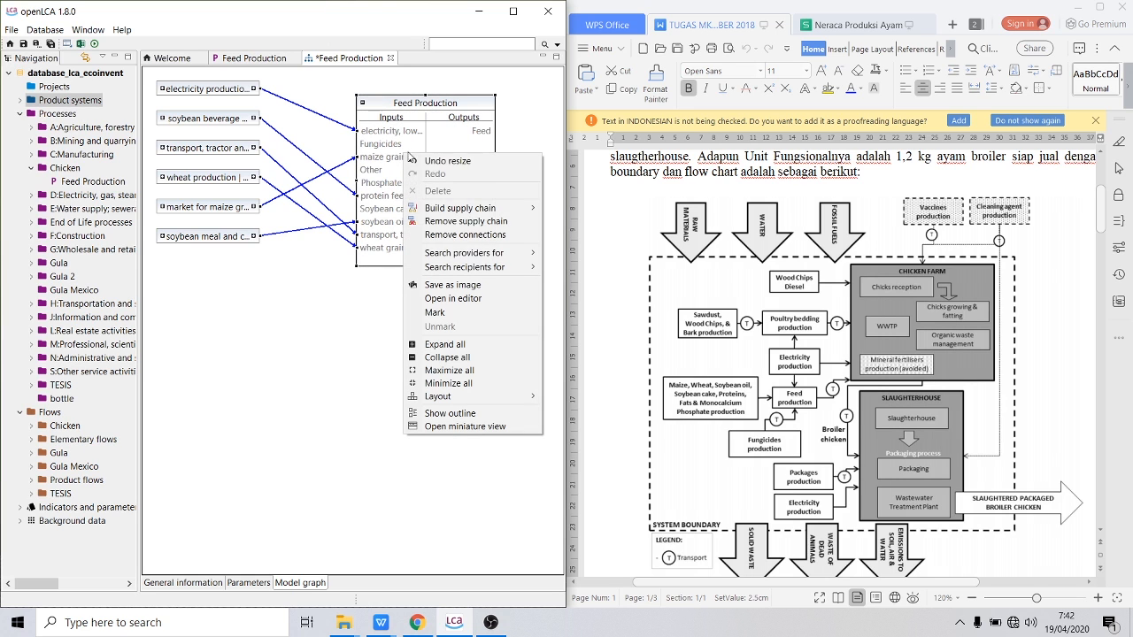
pyautogui.moveTo(458, 256)
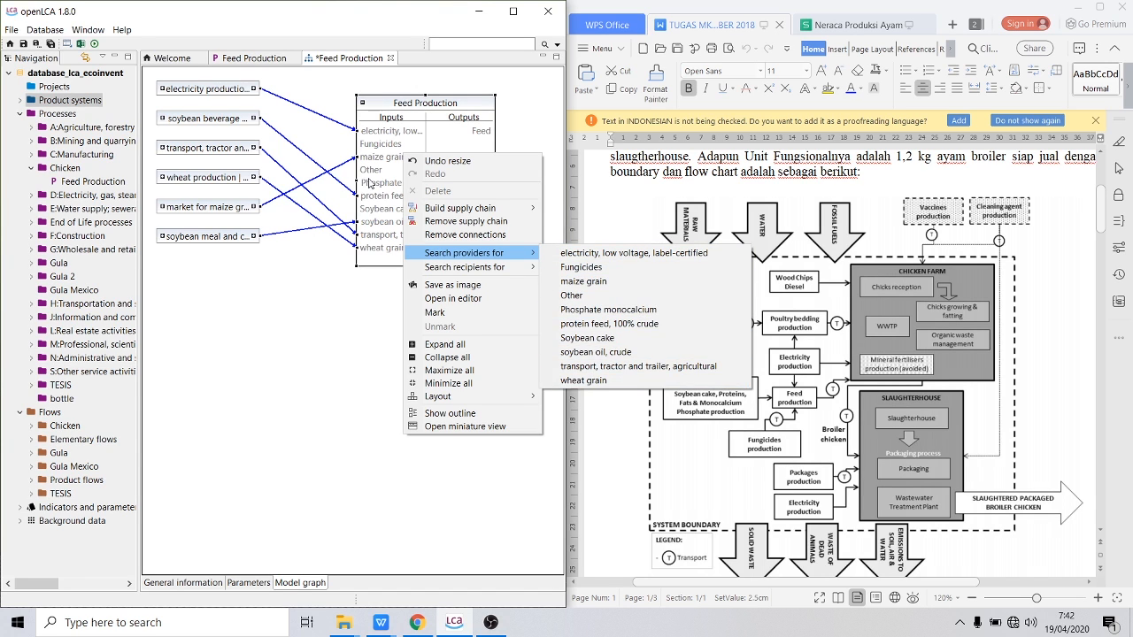
pyautogui.click(370, 183)
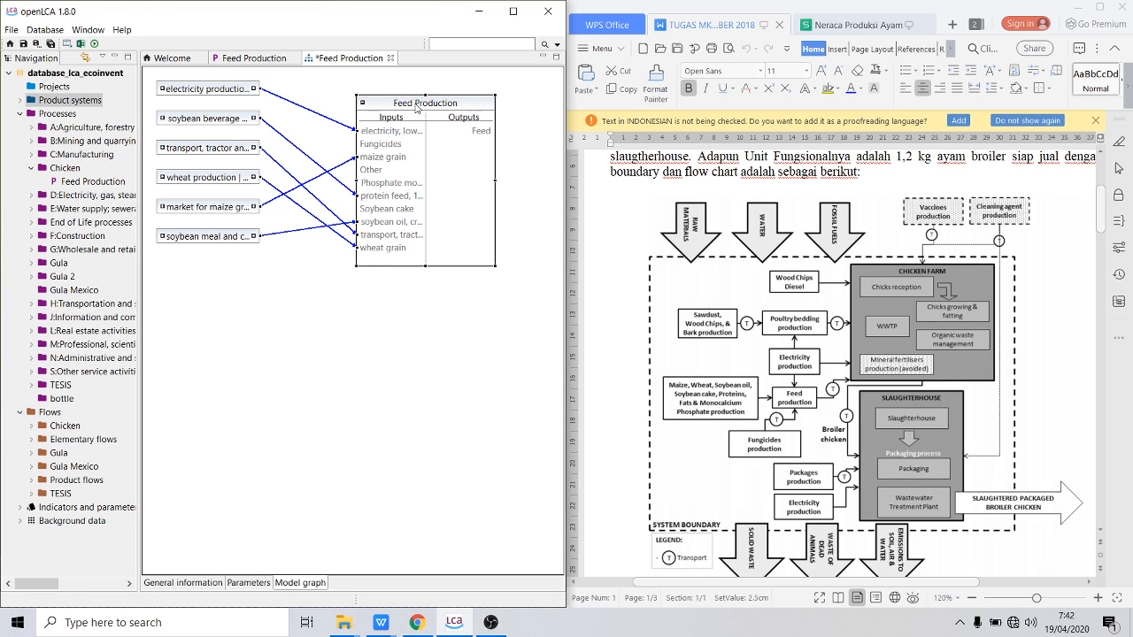
# Step: Shift the Feed Production node slightly upward in the graph, save the product system and return to its general information
pyautogui.moveTo(418, 105); pyautogui.dragTo(415, 97)
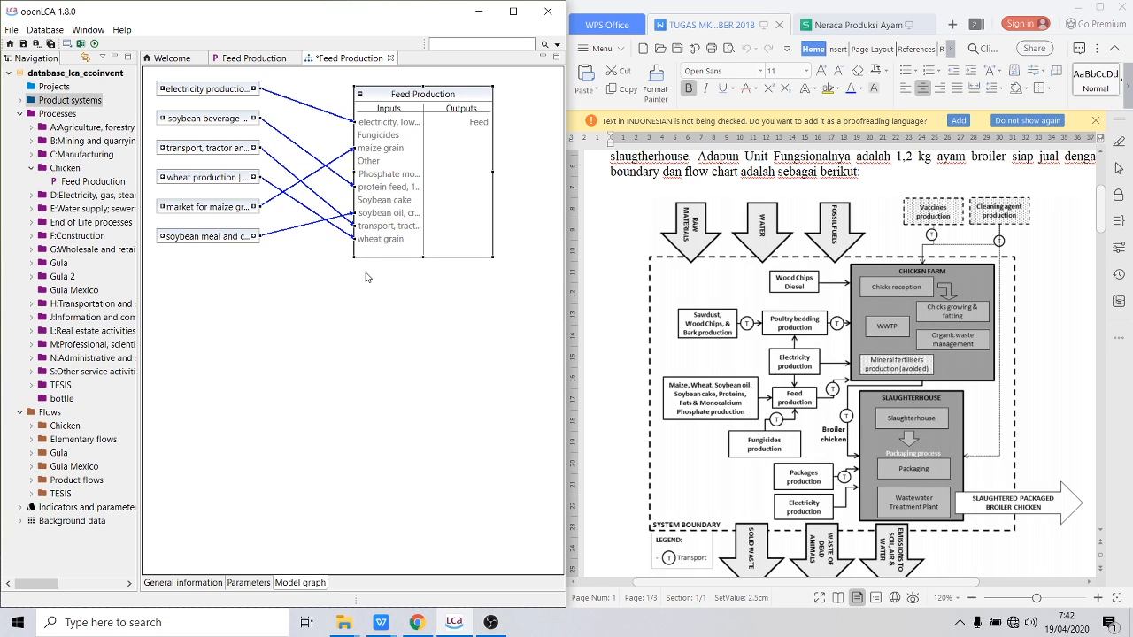
pyautogui.click(24, 42)
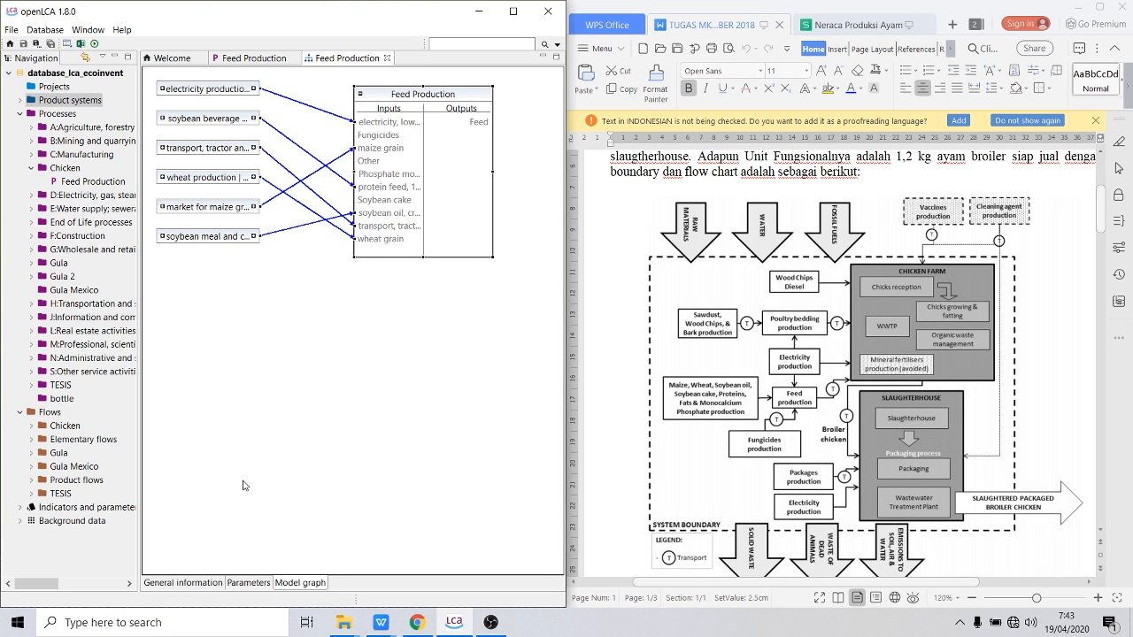
pyautogui.click(205, 584)
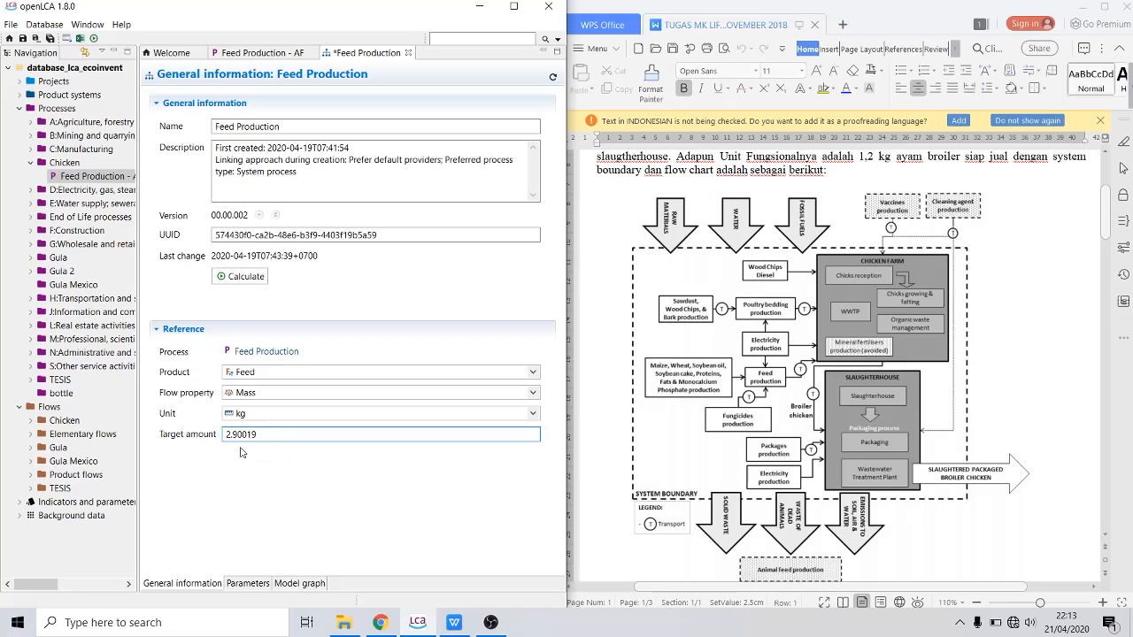
# Step: Review the inputs and outputs of the Feed Production process and return to the product system
pyautogui.click(266, 53)
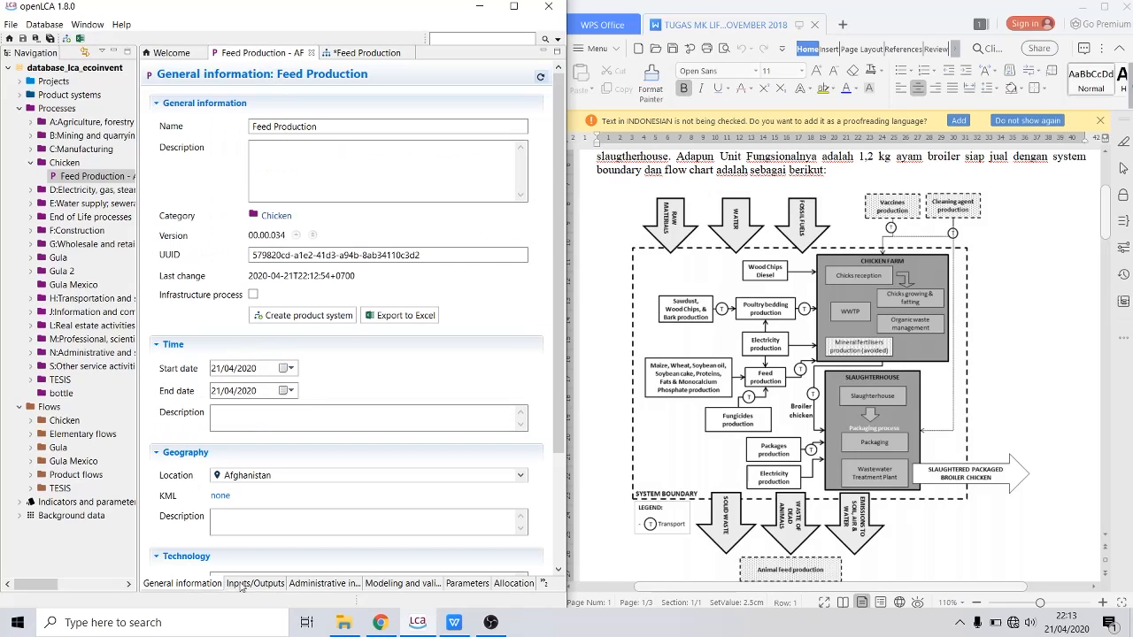
pyautogui.click(239, 583)
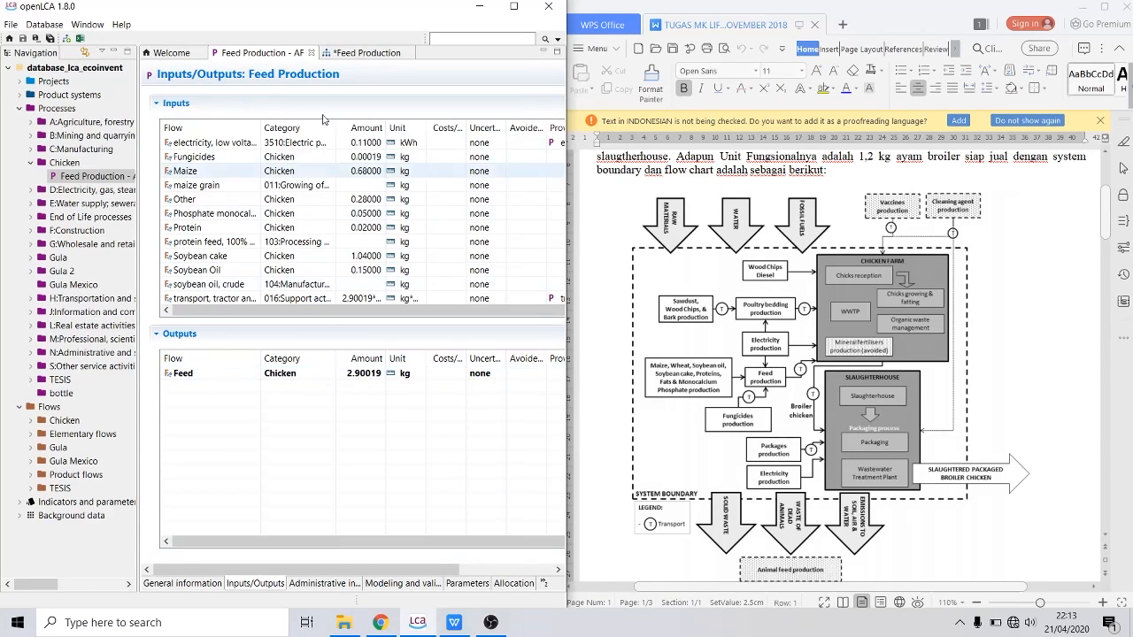
pyautogui.click(345, 54)
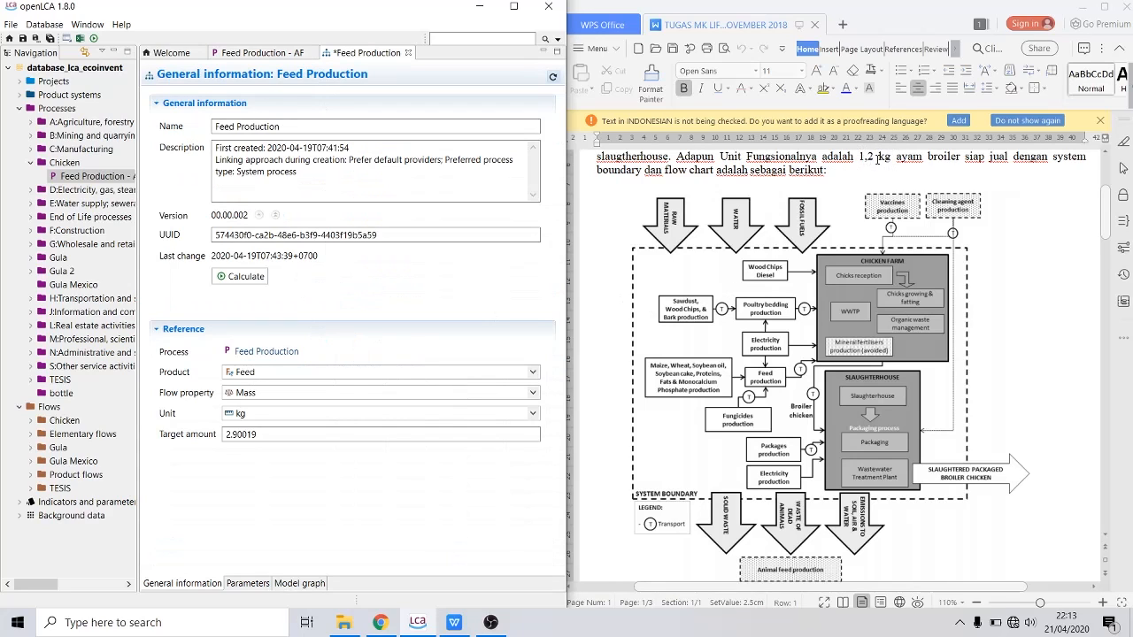
# Step: Set the product system's target amount to 1.2 kg of feed, matching the functional unit
pyautogui.click(244, 433)
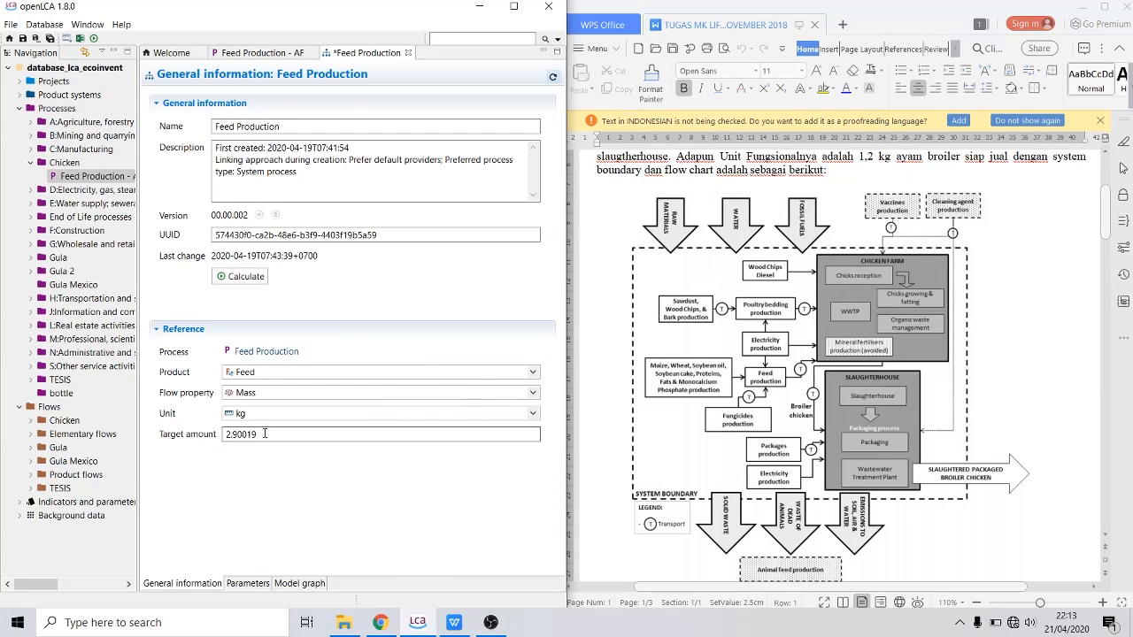
pyautogui.hotkey('ctrl', 'a')
pyautogui.write('1.')
# Step: Calculate quick results for the product system with the CML (baseline) [v4.4, January 2015] method and the World, 2000 normalization and weighting set
pyautogui.click(241, 277)
pyautogui.click(299, 315)
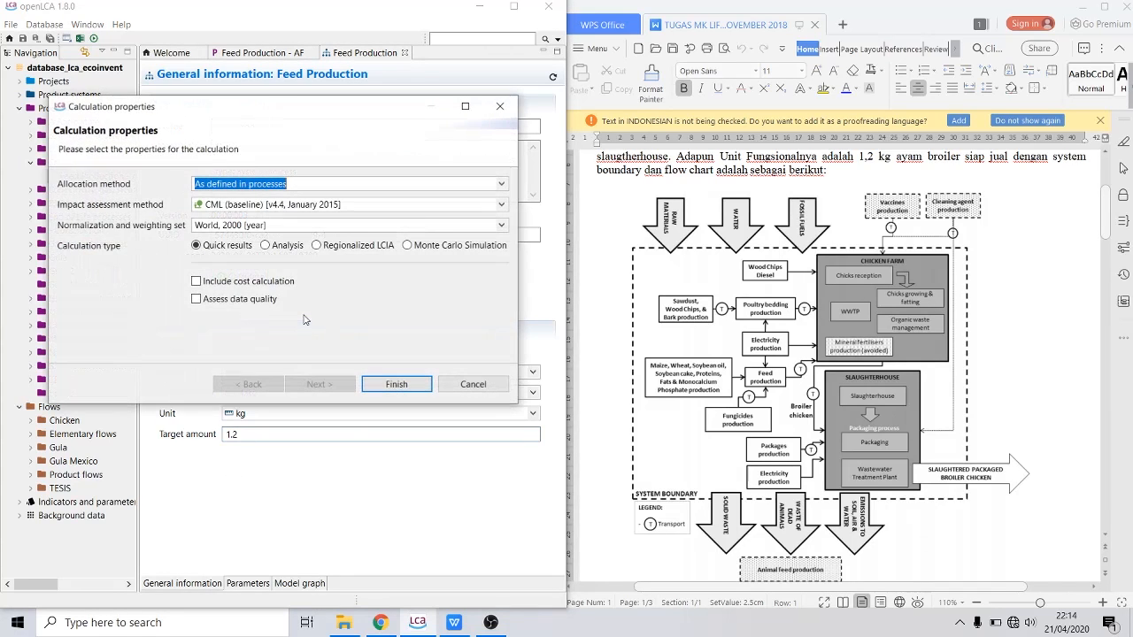
pyautogui.click(314, 203)
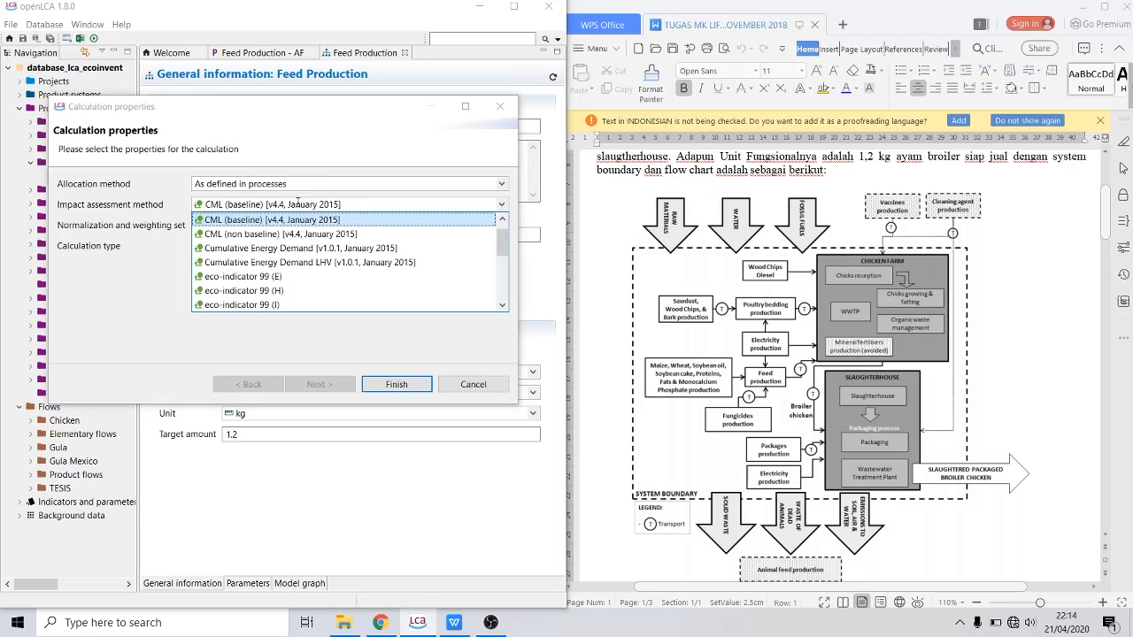
pyautogui.click(153, 256)
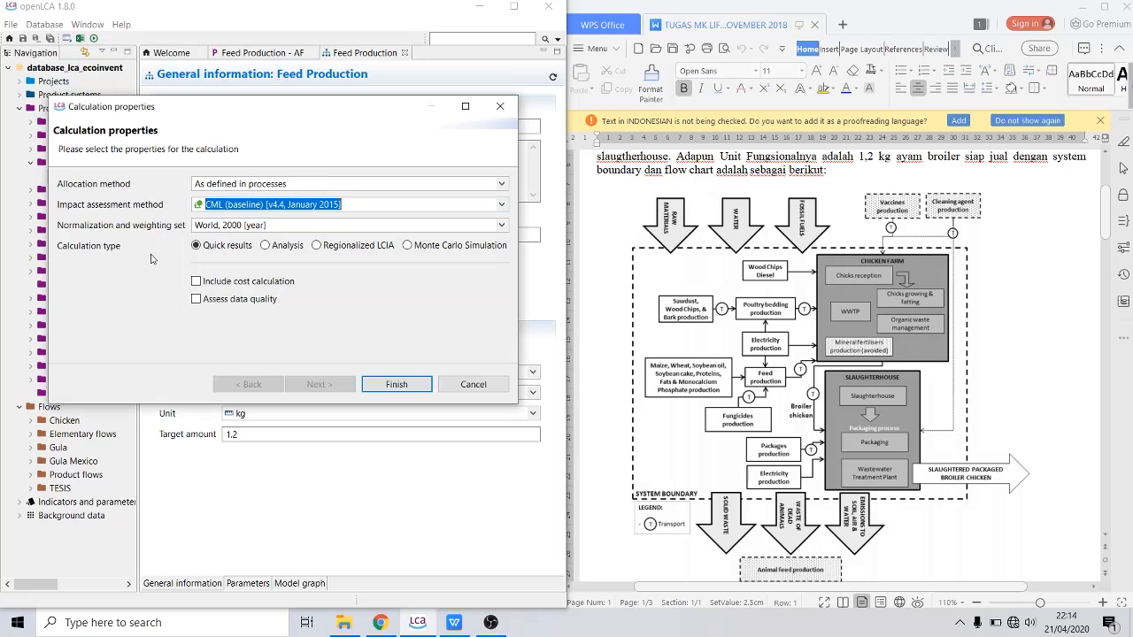
pyautogui.click(243, 227)
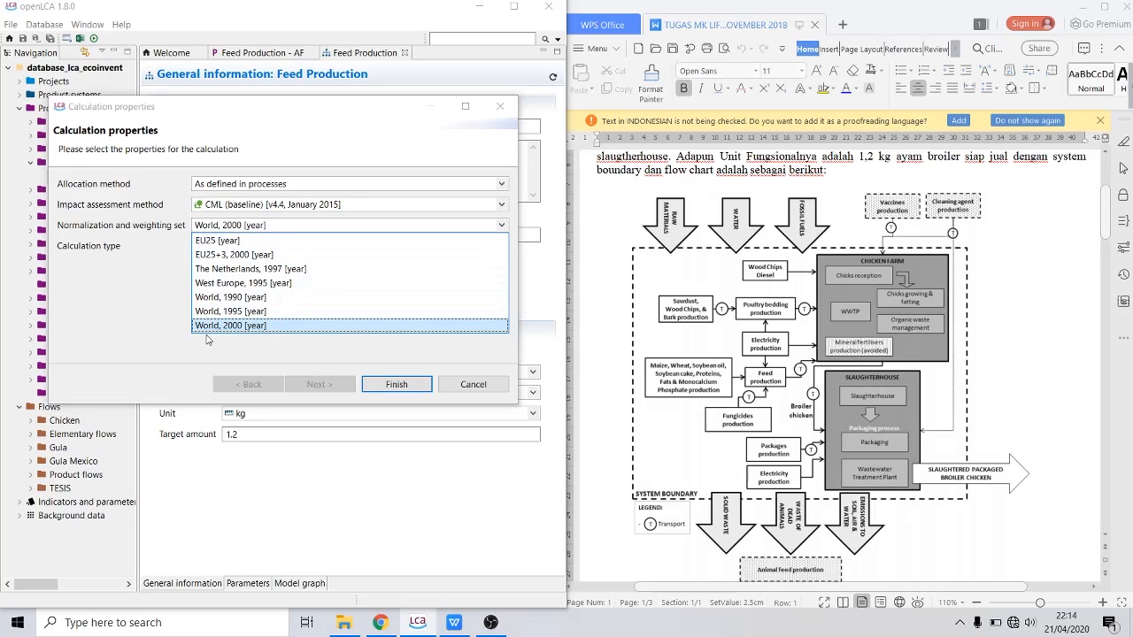
pyautogui.click(274, 351)
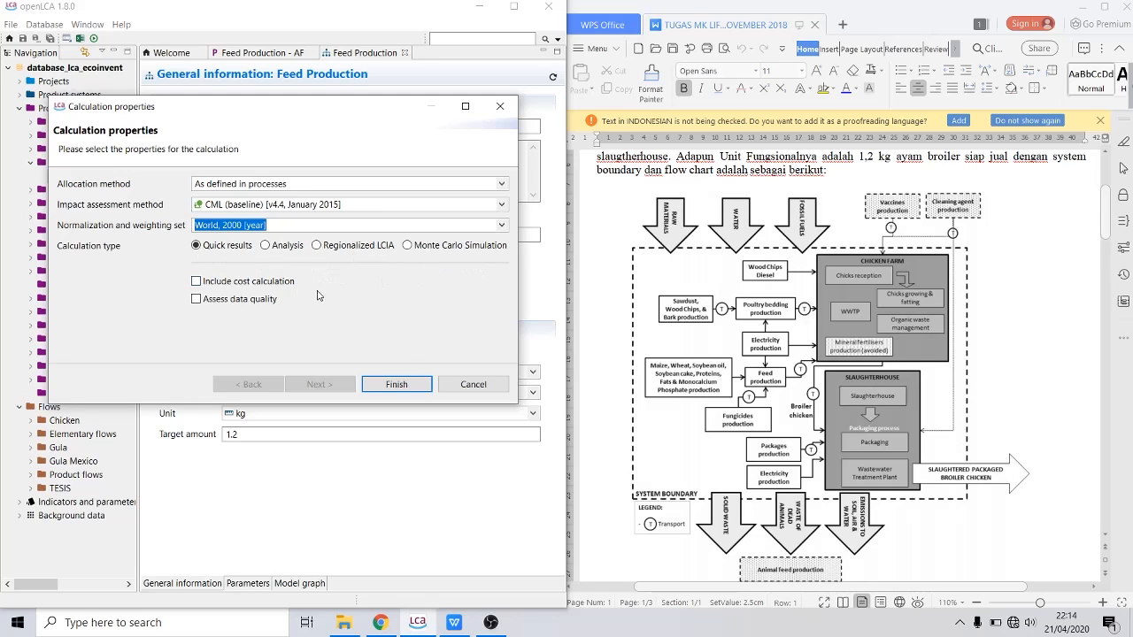
pyautogui.click(396, 383)
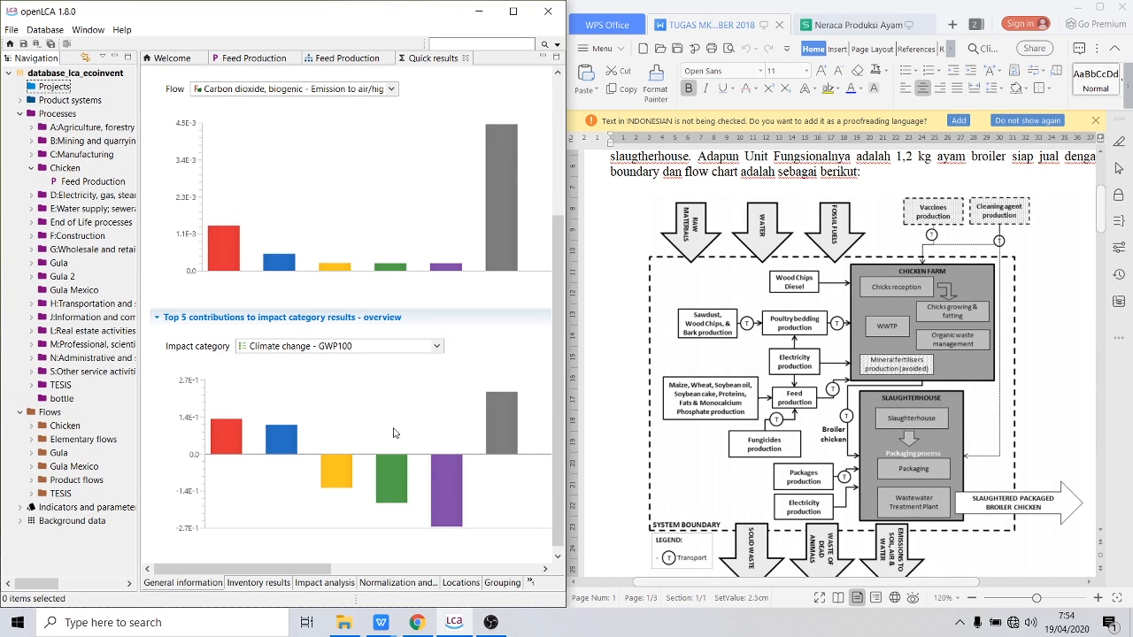
# Step: Review the general information and the two contribution charts of the Feed Production quick results
pyautogui.scroll(3, 388, 193)
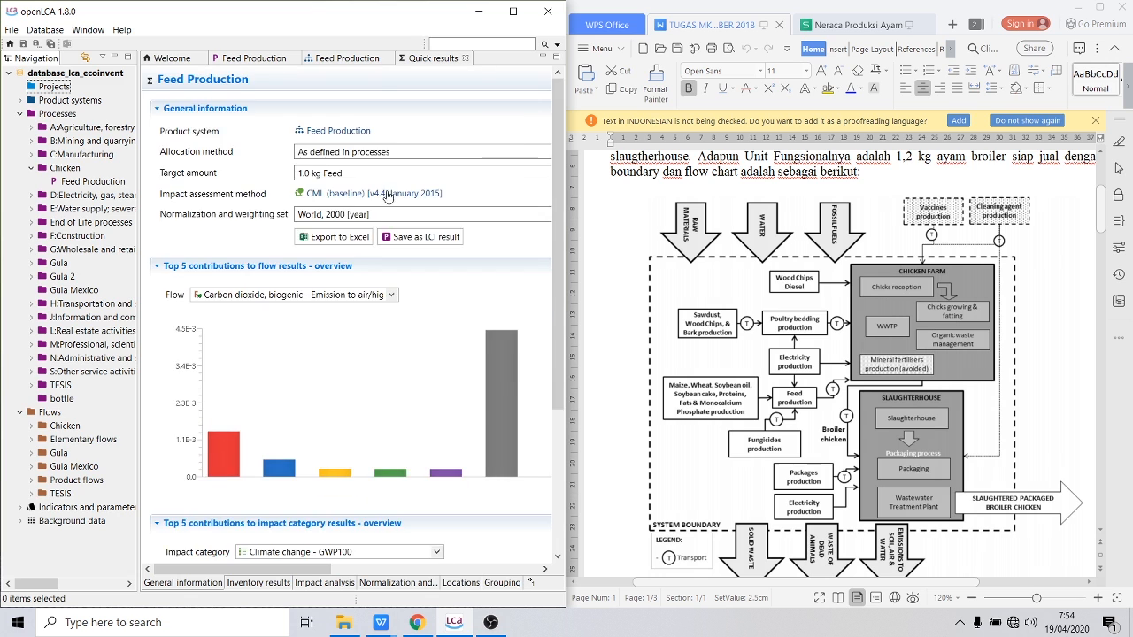
pyautogui.scroll(-3, 387, 200)
pyautogui.scroll(3, 387, 203)
pyautogui.scroll(-3, 380, 193)
pyautogui.scroll(3, 368, 159)
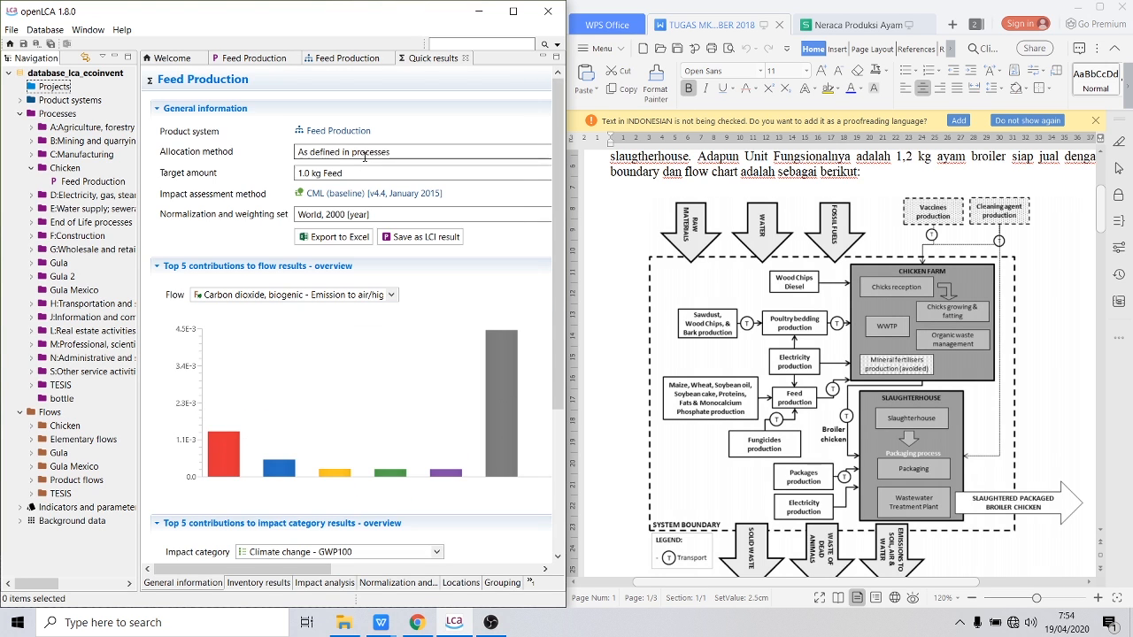
# Step: Examine the top five contributions for different biogenic carbon dioxide emissions to air, maximizing the window to read the chart's legend
pyautogui.click(382, 295)
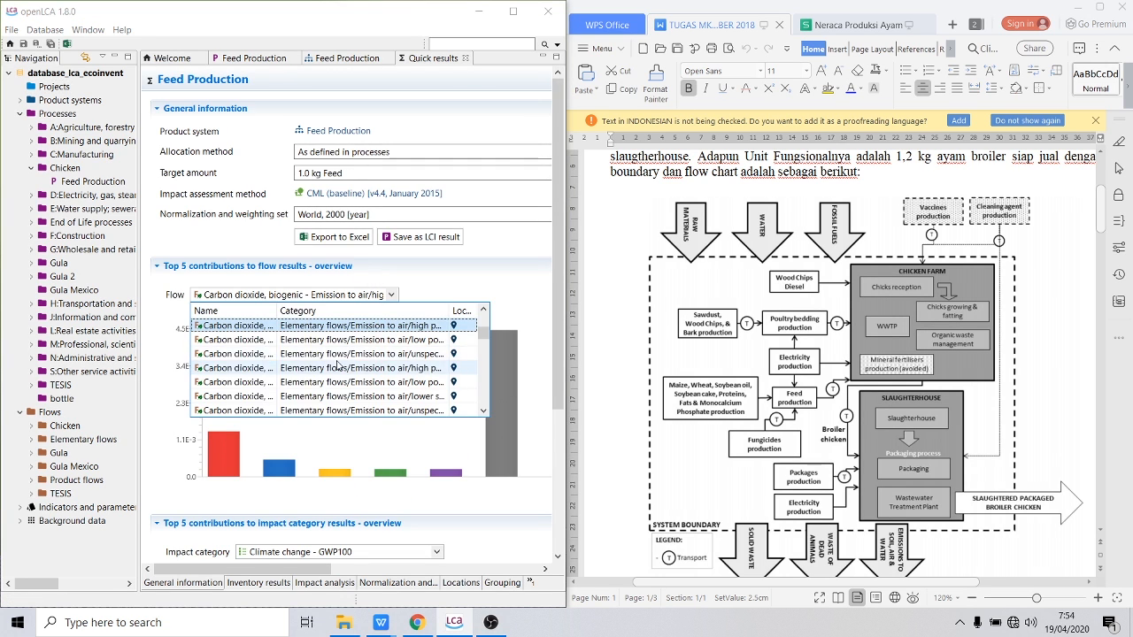
pyautogui.scroll(-2, 294, 358)
pyautogui.click(239, 341)
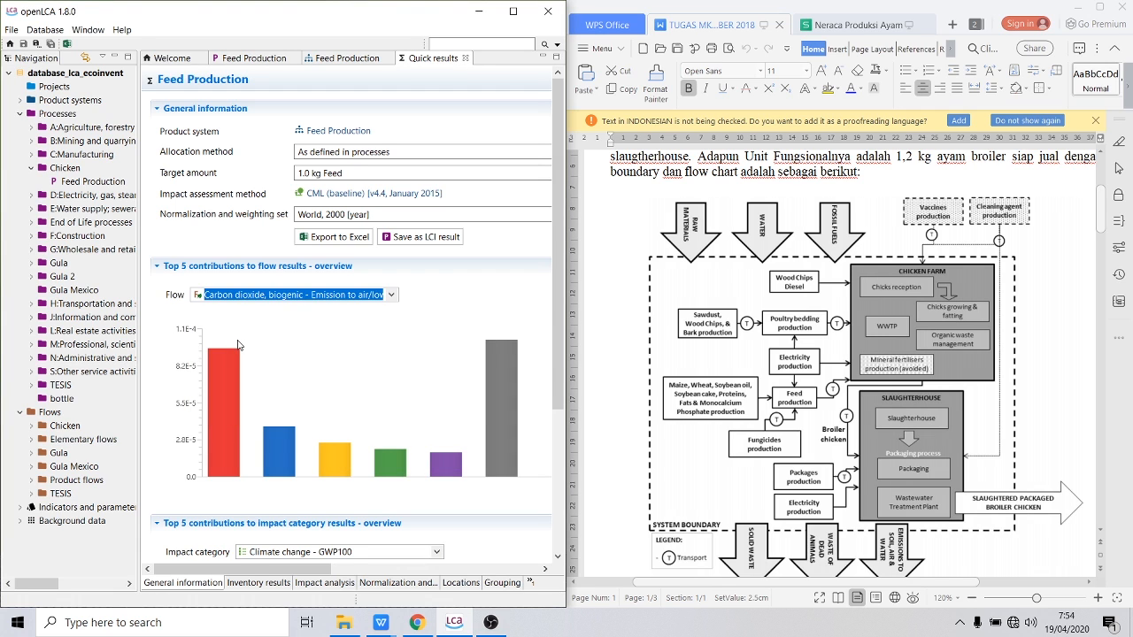
pyautogui.click(289, 297)
pyautogui.scroll(2, 241, 330)
pyautogui.click(234, 397)
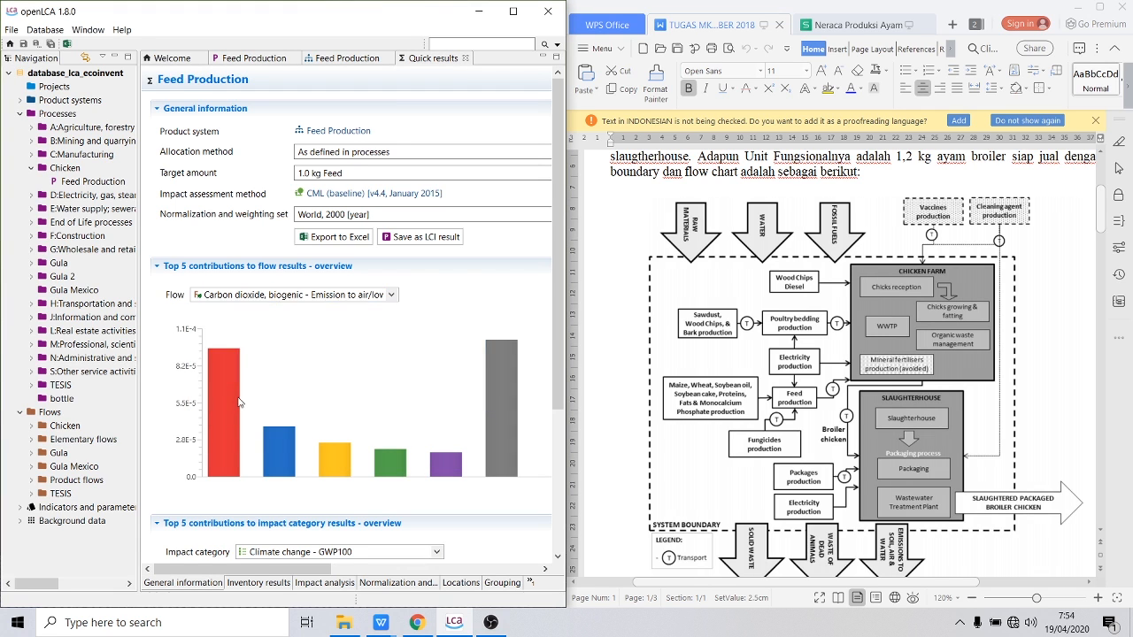
pyautogui.moveTo(214, 569); pyautogui.dragTo(280, 575)
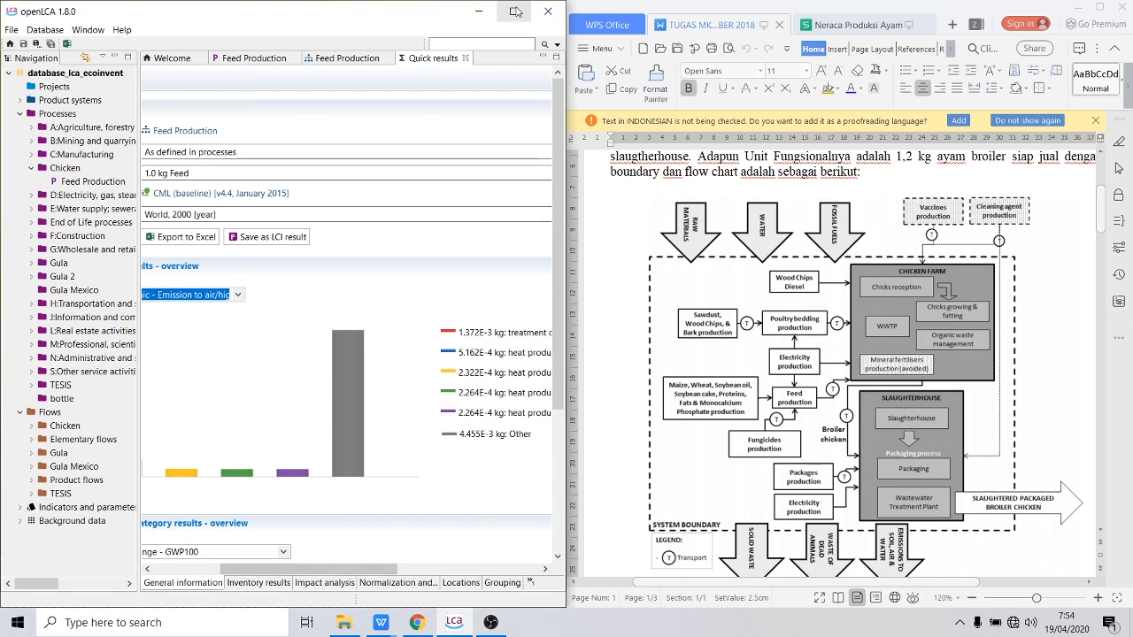
pyautogui.click(512, 11)
pyautogui.moveTo(525, 575); pyautogui.dragTo(476, 575)
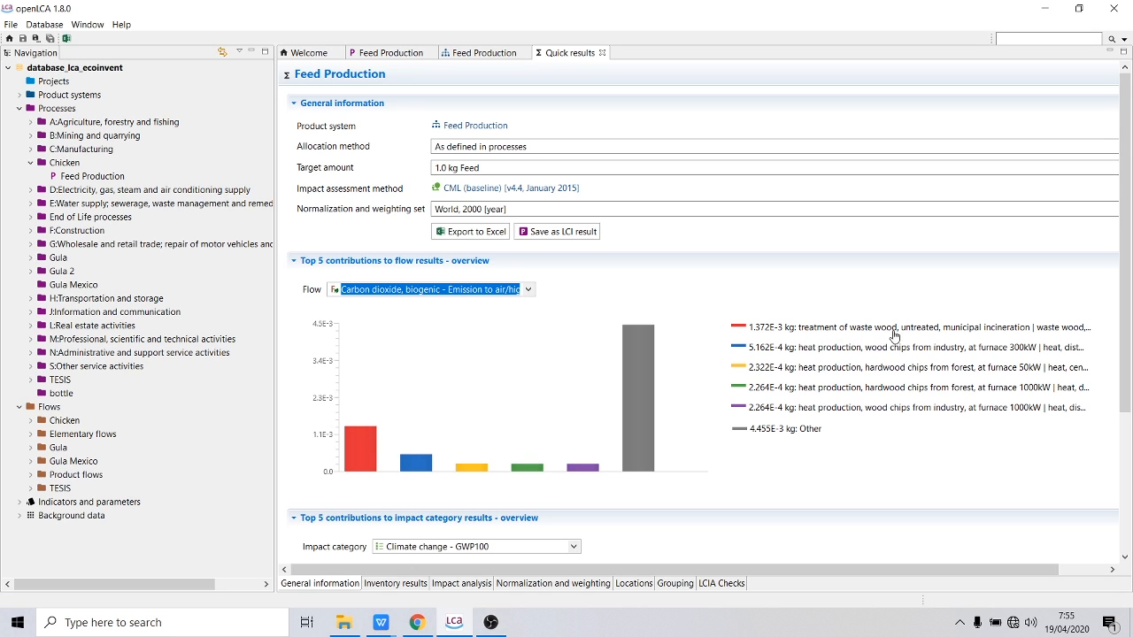
# Step: Compare the top five impact contributions for Acidification potential - average Europe and Climate change - GWP100
pyautogui.scroll(-3, 889, 345)
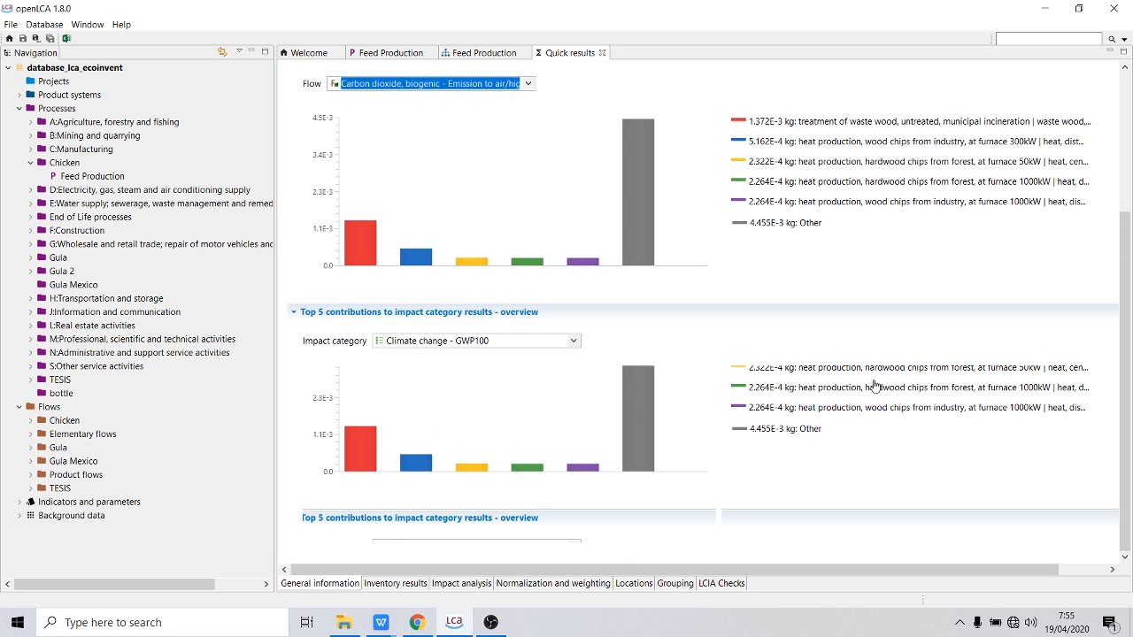
pyautogui.click(512, 339)
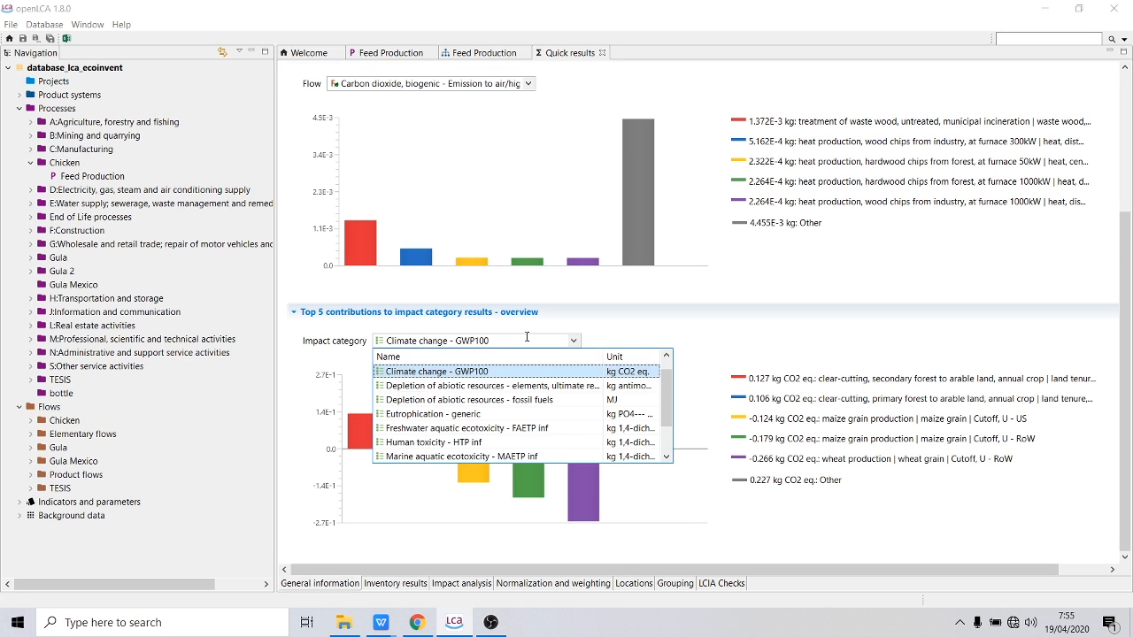
pyautogui.scroll(1, 525, 382)
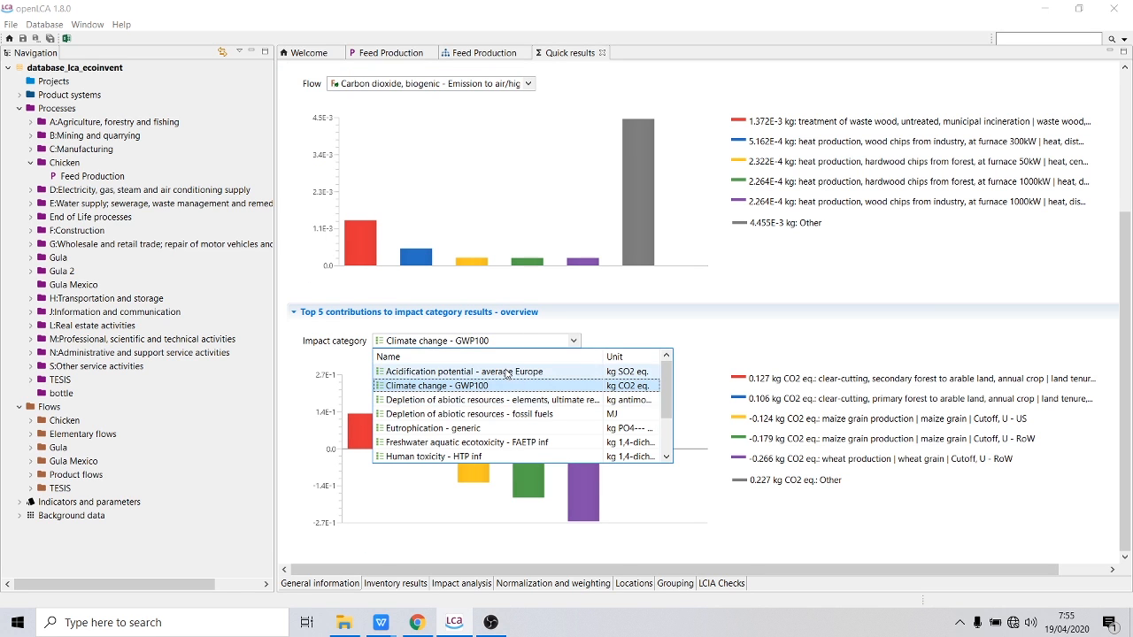
pyautogui.click(507, 372)
pyautogui.click(510, 342)
pyautogui.click(509, 386)
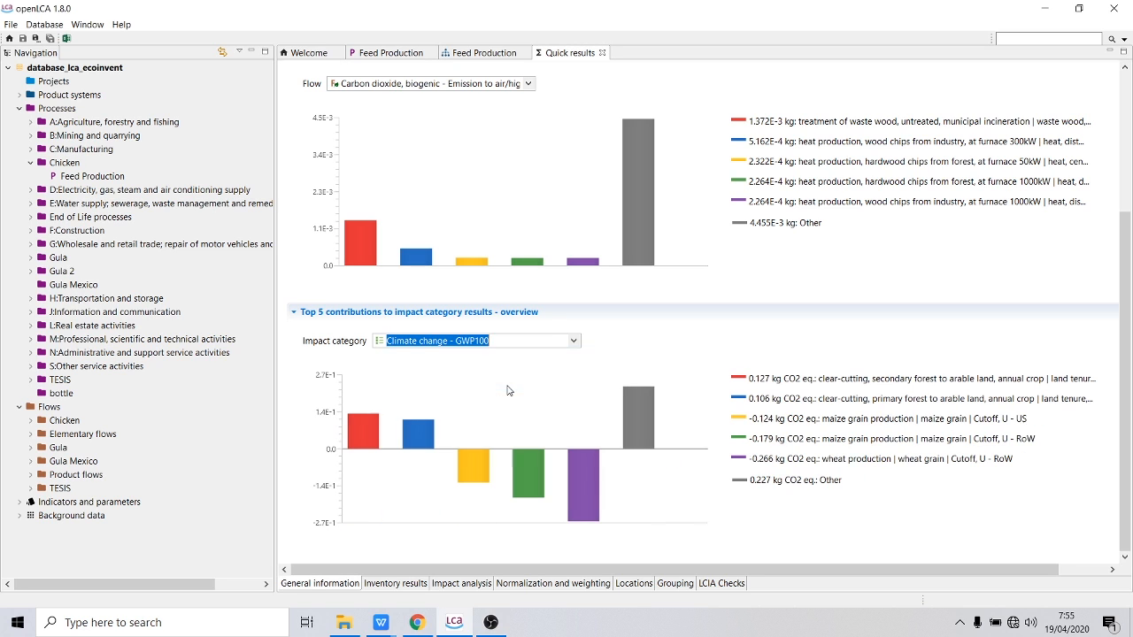
pyautogui.click(621, 372)
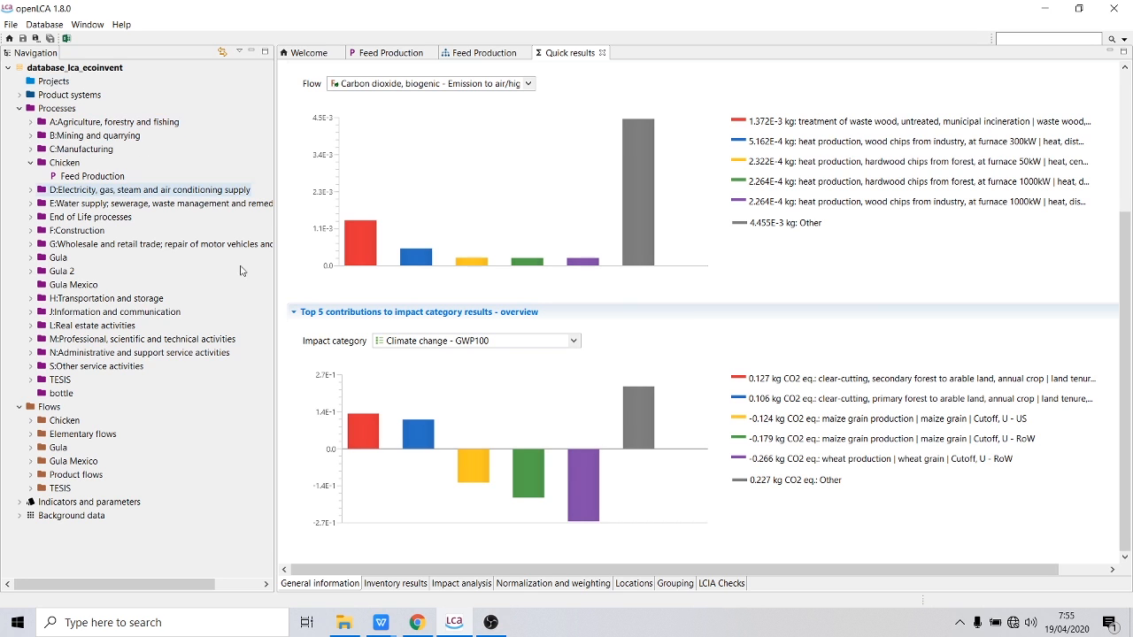
# Step: Review the inventory results' inputs, outputs and total requirements, and show the impact analysis of all impact categories
pyautogui.click(395, 583)
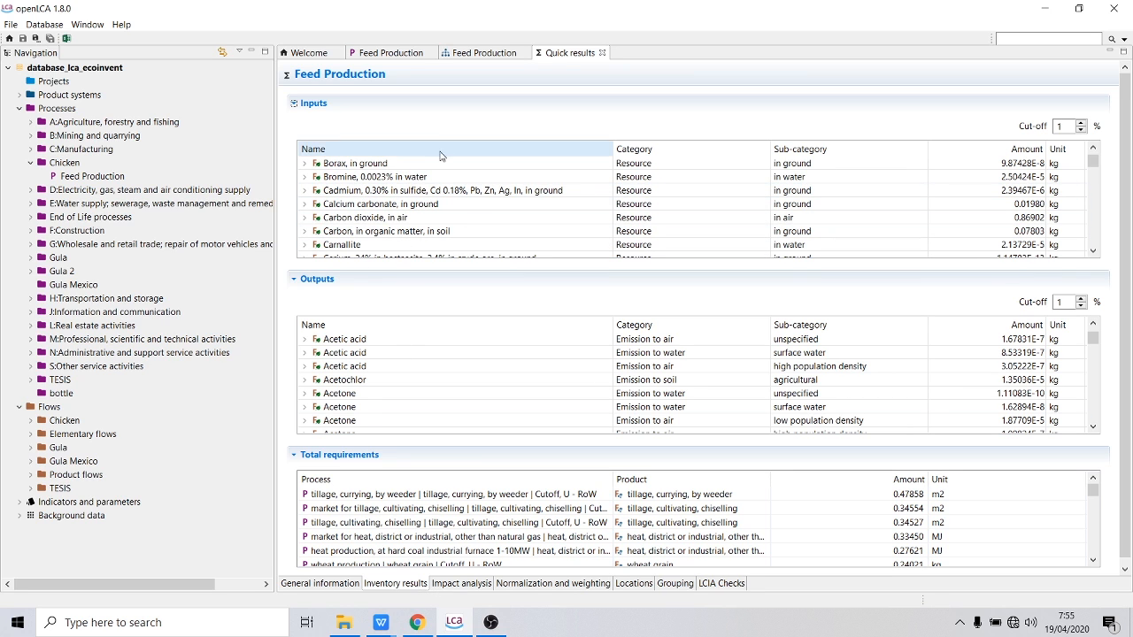
pyautogui.scroll(-4, 446, 177)
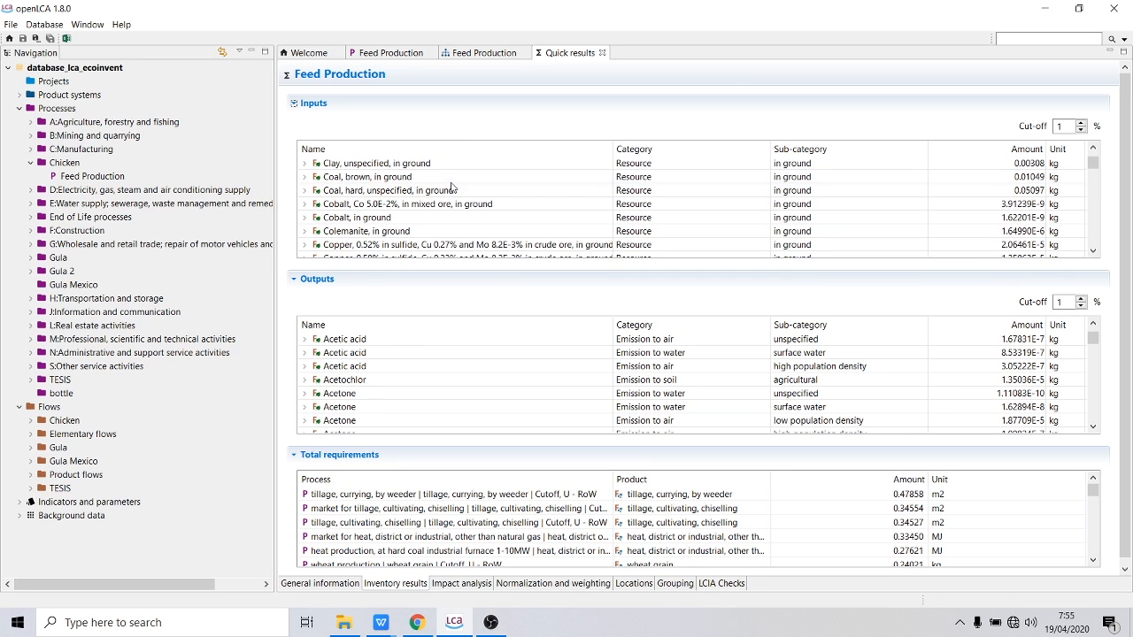
pyautogui.scroll(-3, 452, 186)
pyautogui.scroll(-1, 442, 443)
pyautogui.scroll(-2, 473, 493)
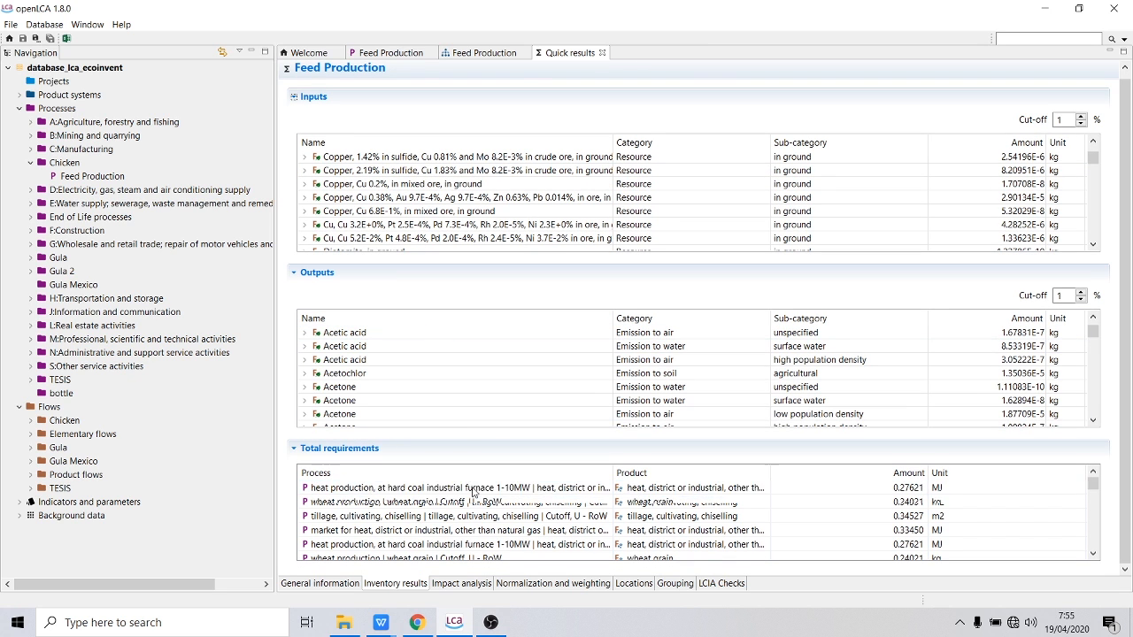
pyautogui.scroll(-5, 474, 493)
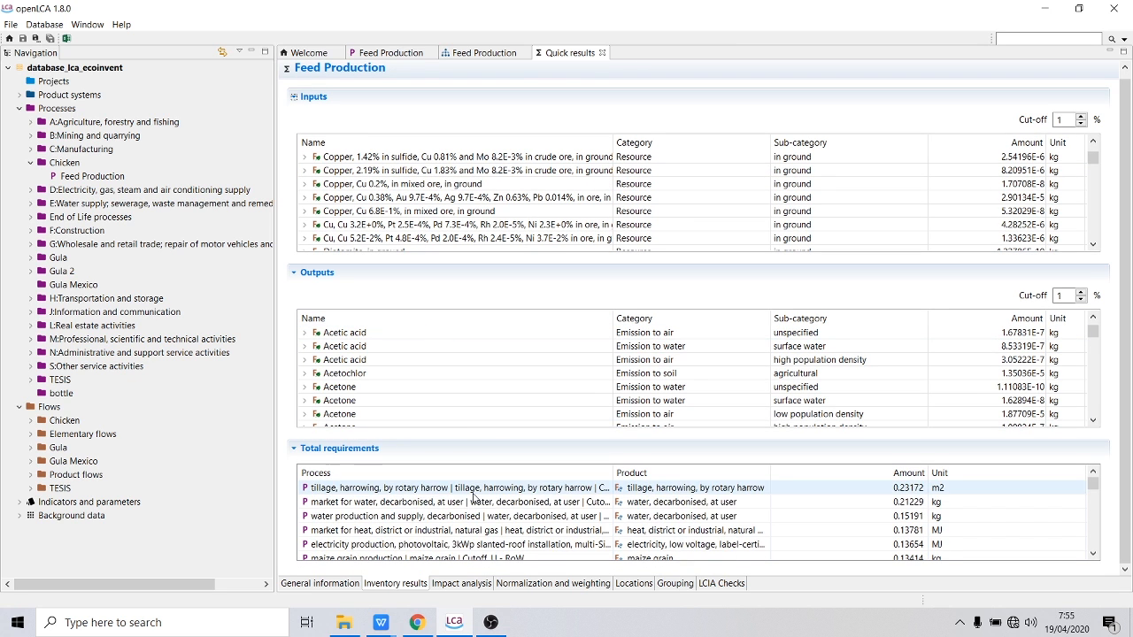
pyautogui.click(475, 584)
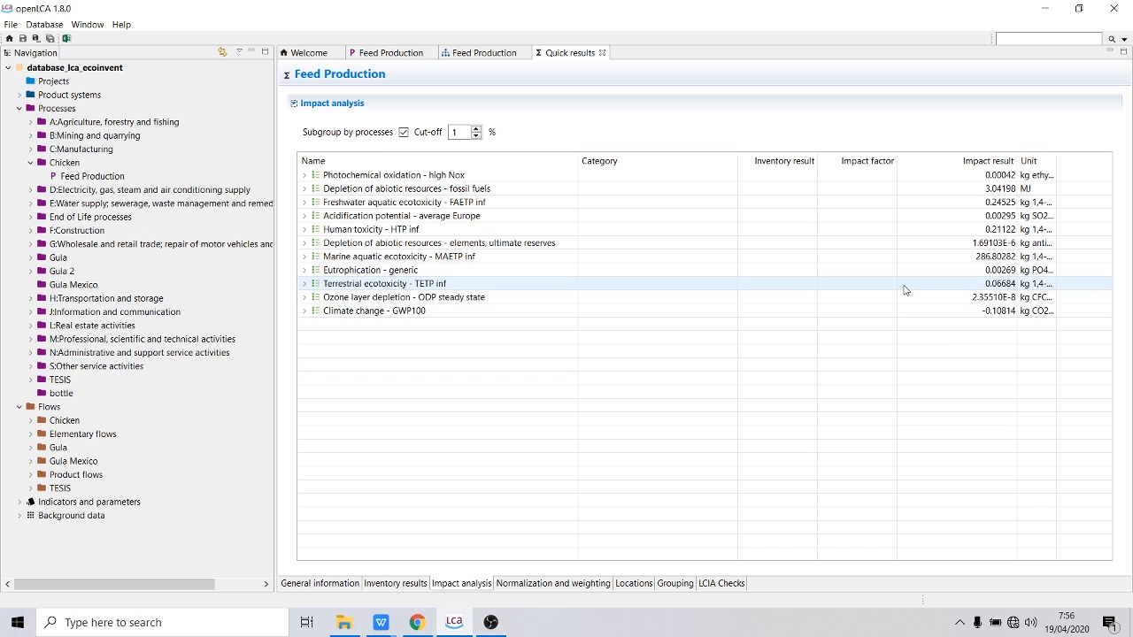
# Step: Create a new project named Feed Production
pyautogui.rightClick(61, 86)
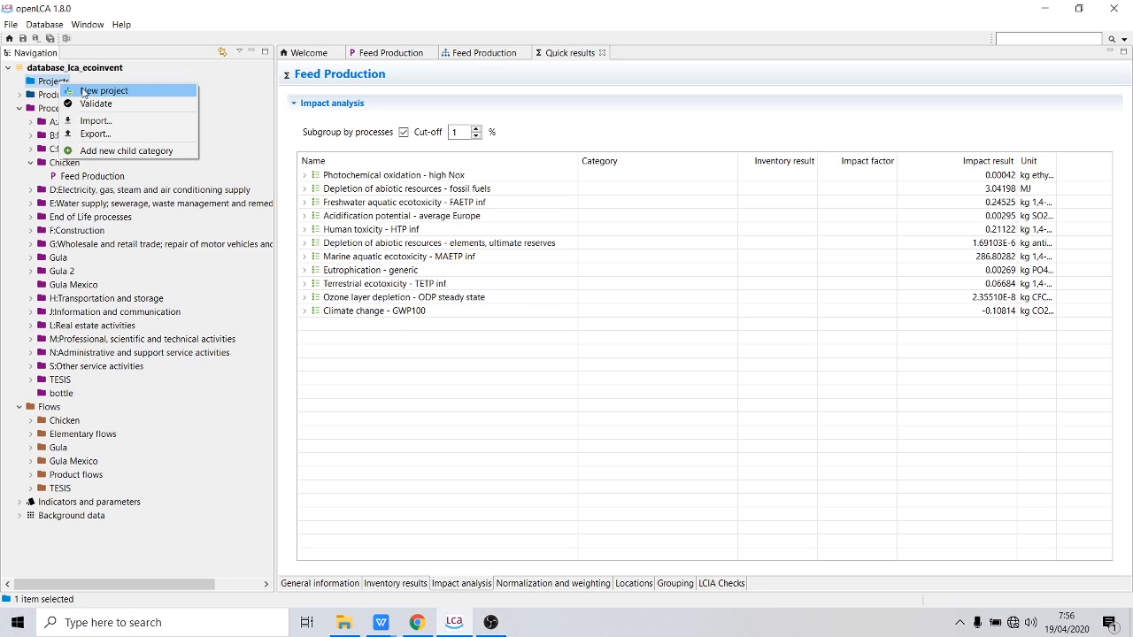
pyautogui.click(89, 90)
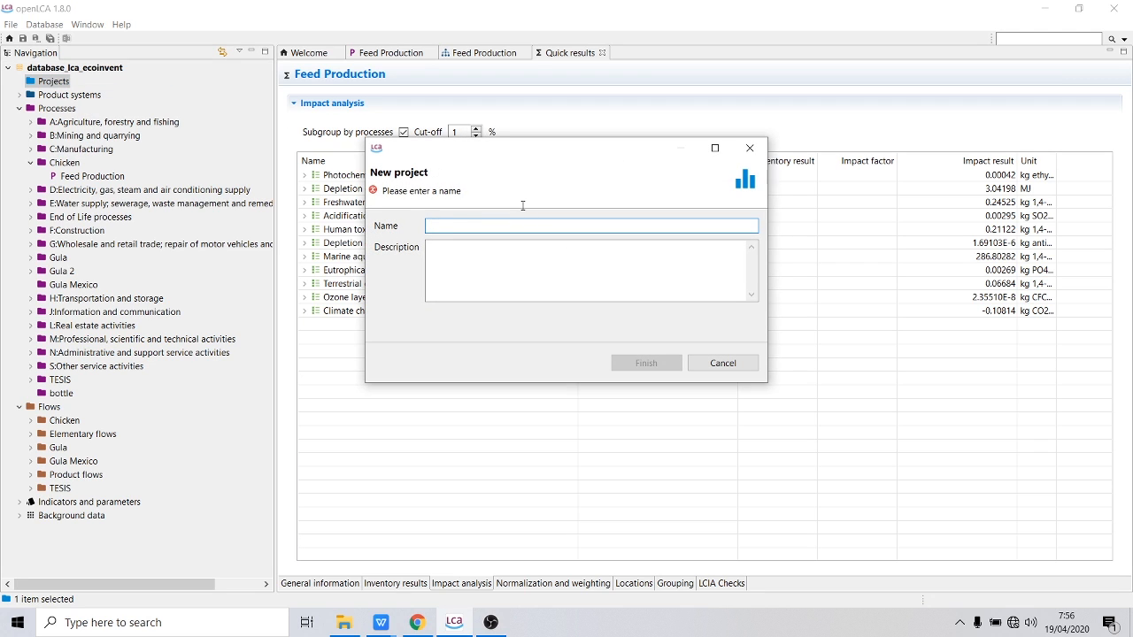
pyautogui.write('Feed Production')
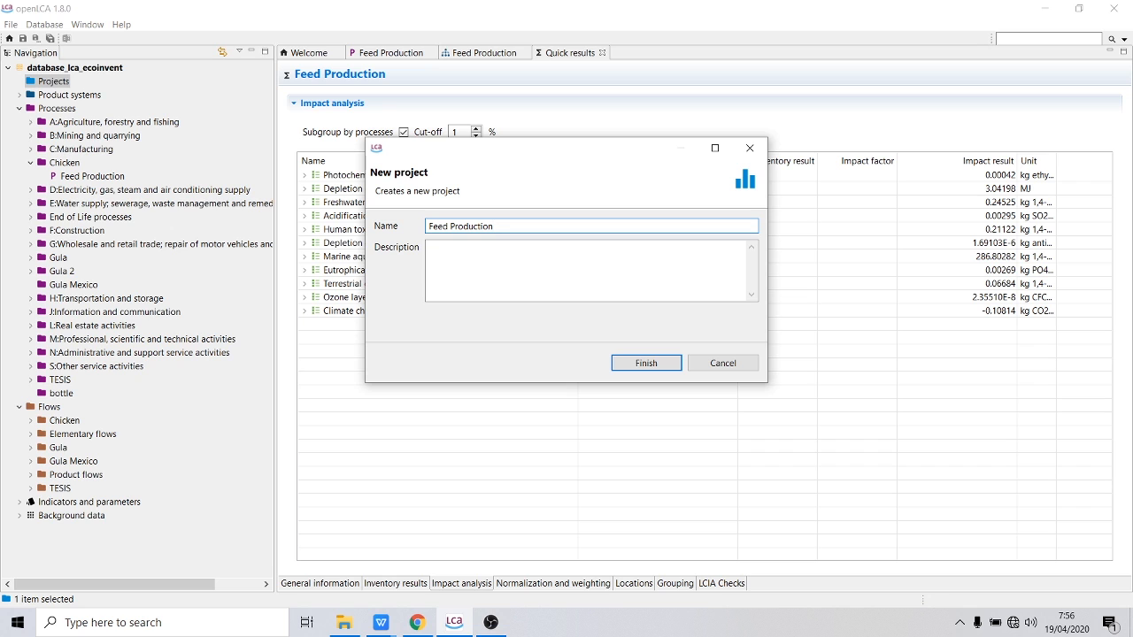
pyautogui.click(644, 363)
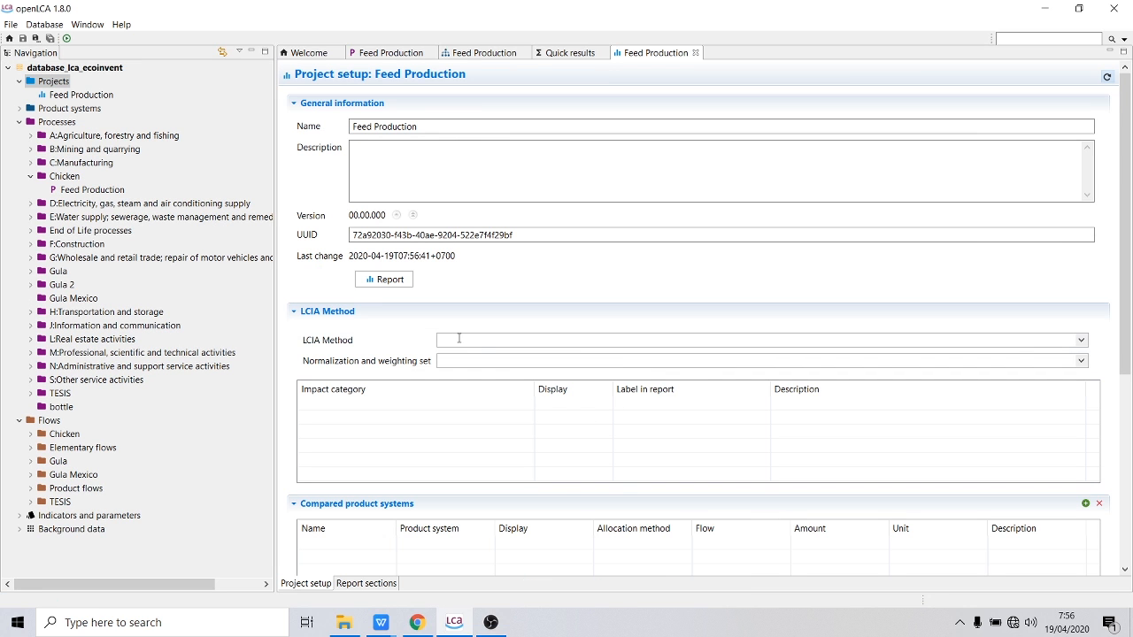
# Step: Set the project's LCIA method to CML (baseline) [v4.4, January 2015] and its normalization and weighting set to World, 2000
pyautogui.click(462, 344)
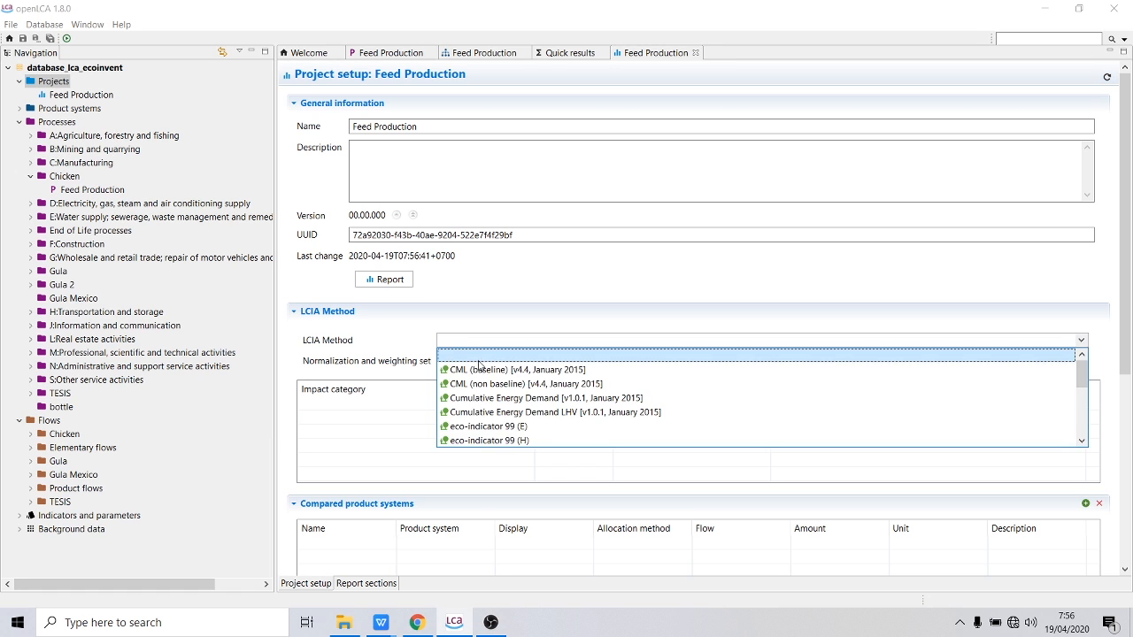
pyautogui.click(482, 358)
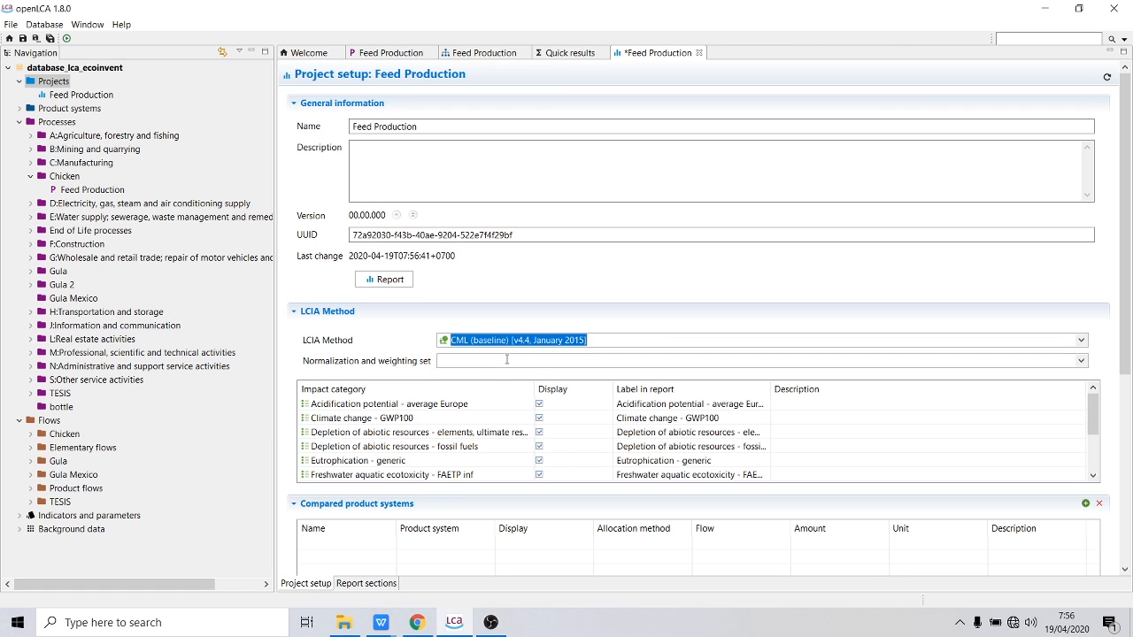
pyautogui.click(507, 359)
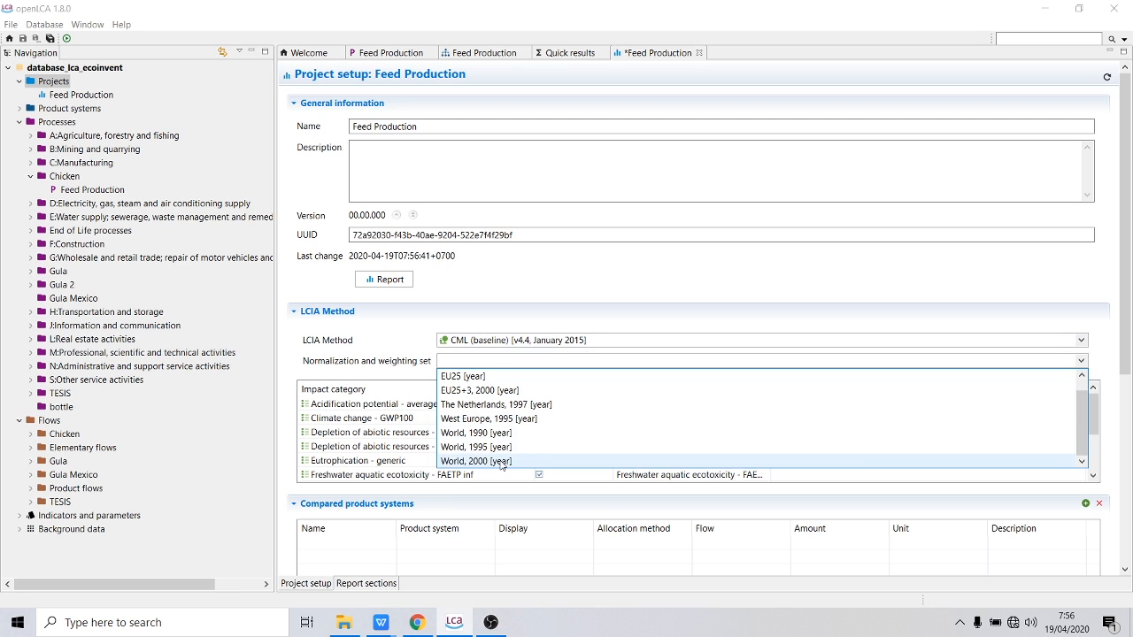
pyautogui.click(502, 461)
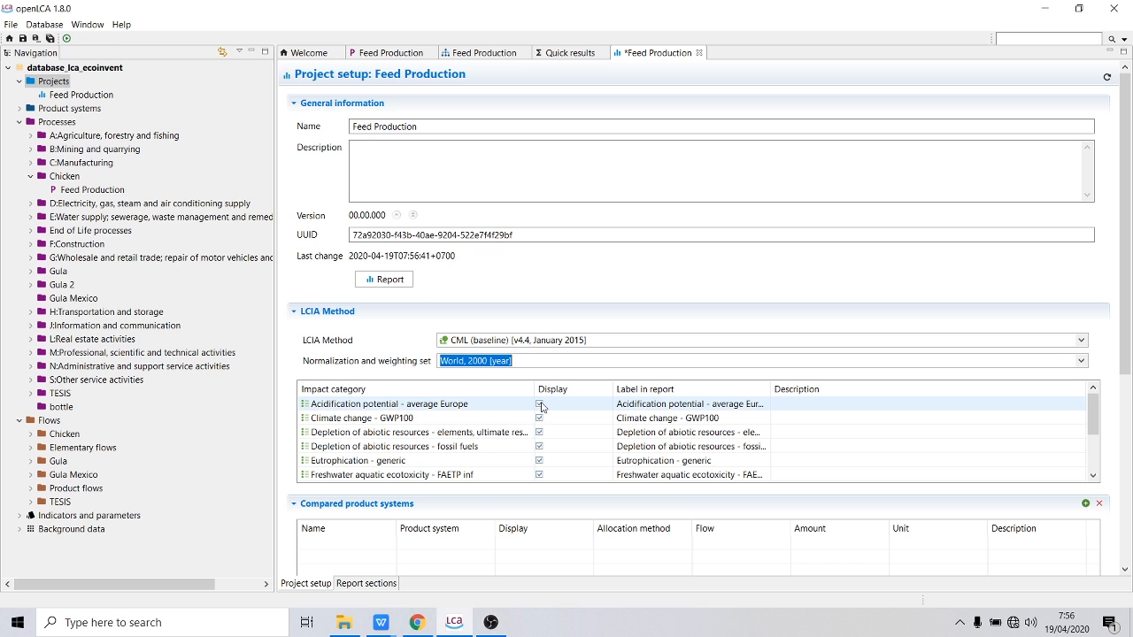
# Step: Turn off the display of all the project's impact categories except Climate change - GWP100
pyautogui.click(539, 404)
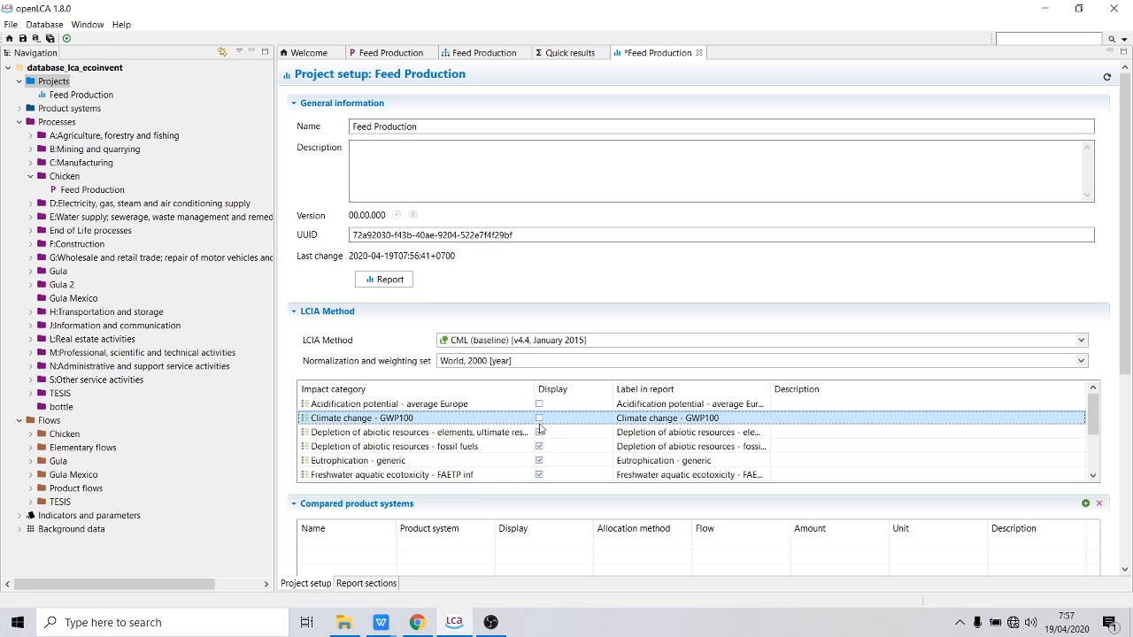
pyautogui.click(538, 432)
pyautogui.click(540, 418)
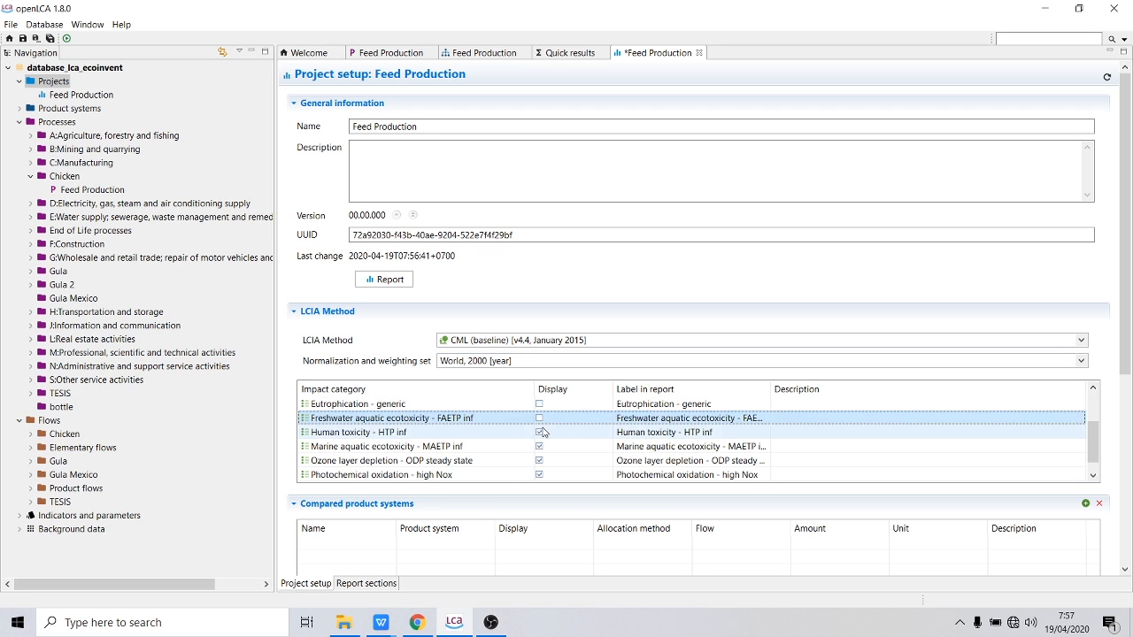
pyautogui.click(542, 433)
pyautogui.click(542, 447)
pyautogui.click(542, 461)
pyautogui.click(540, 475)
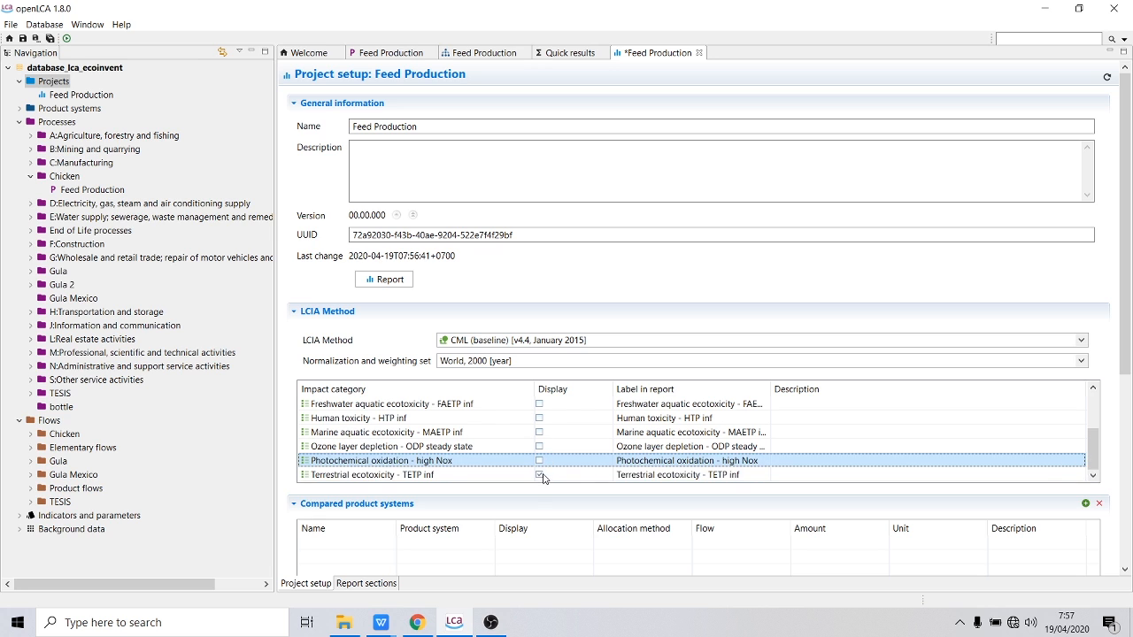
pyautogui.click(540, 476)
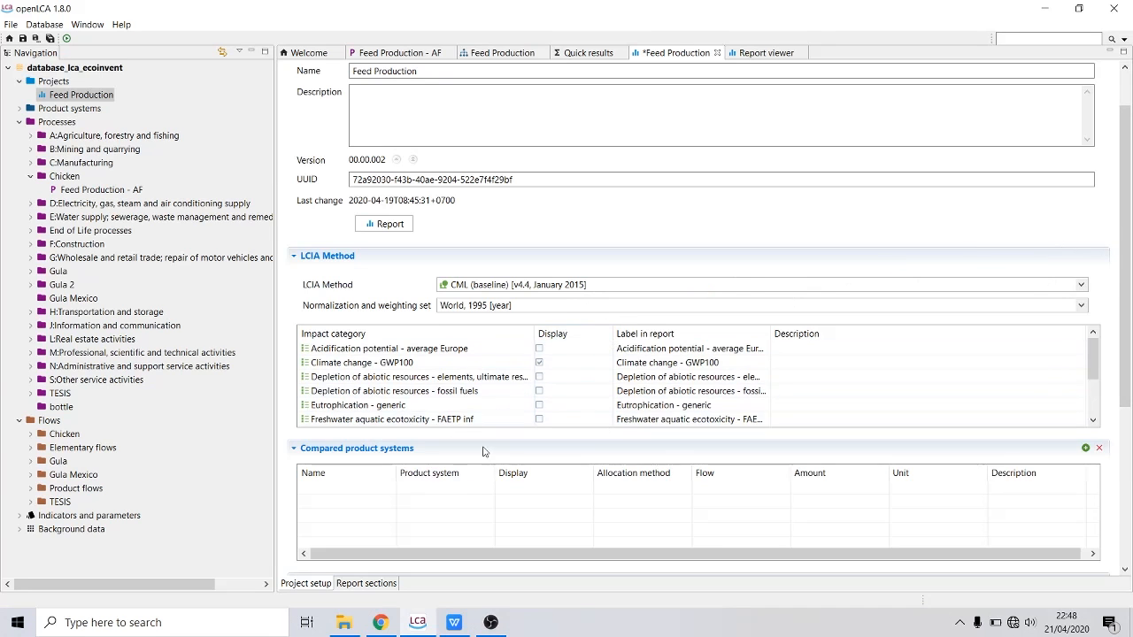
# Step: Add the Feed Production product system to the compared product systems as "var 1" with an amount of 5 kg
pyautogui.rightClick(360, 490)
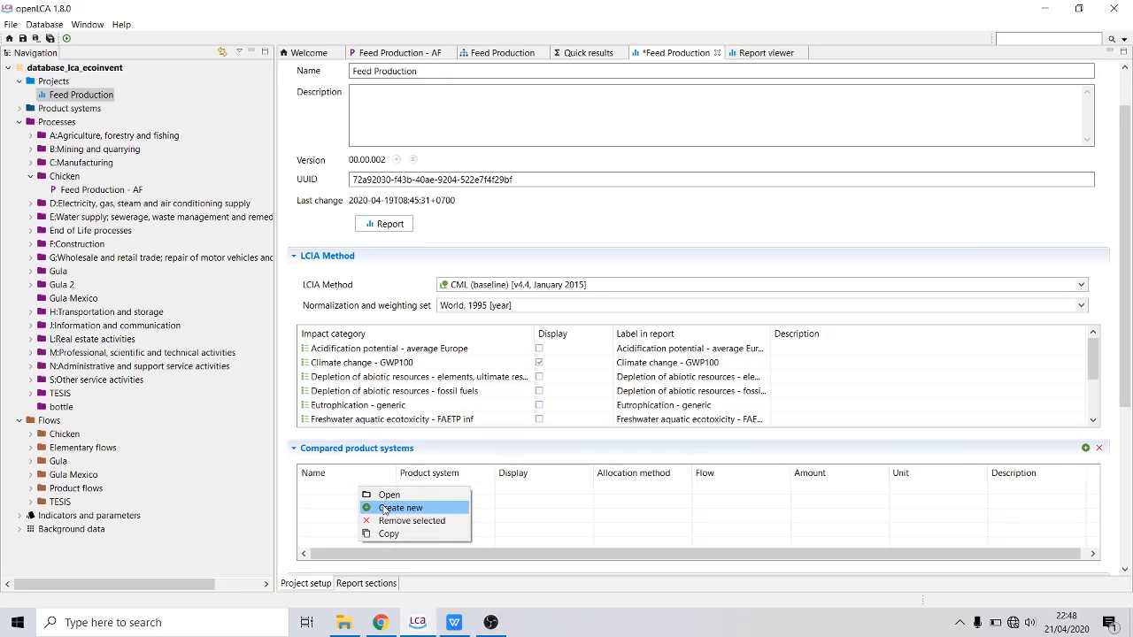
pyautogui.click(394, 508)
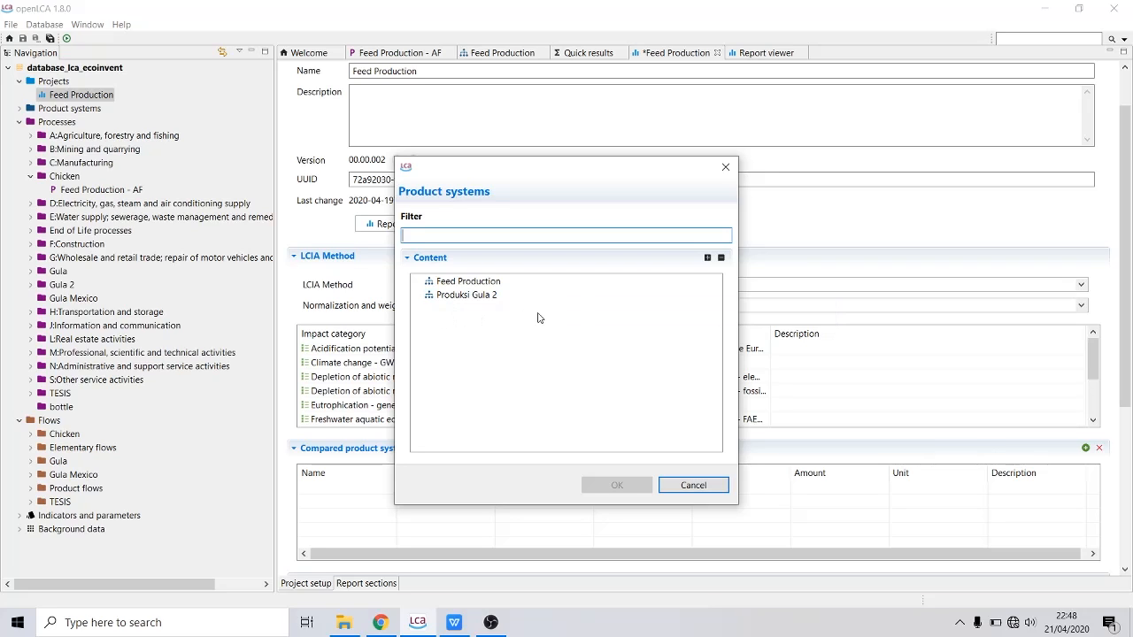
pyautogui.click(502, 284)
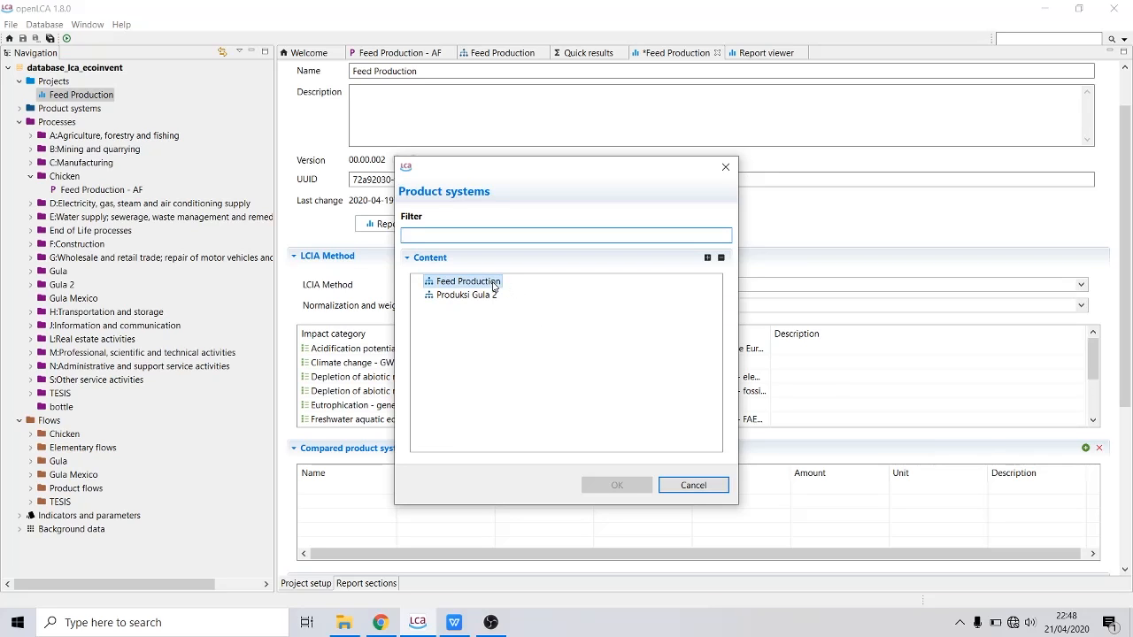
pyautogui.click(616, 485)
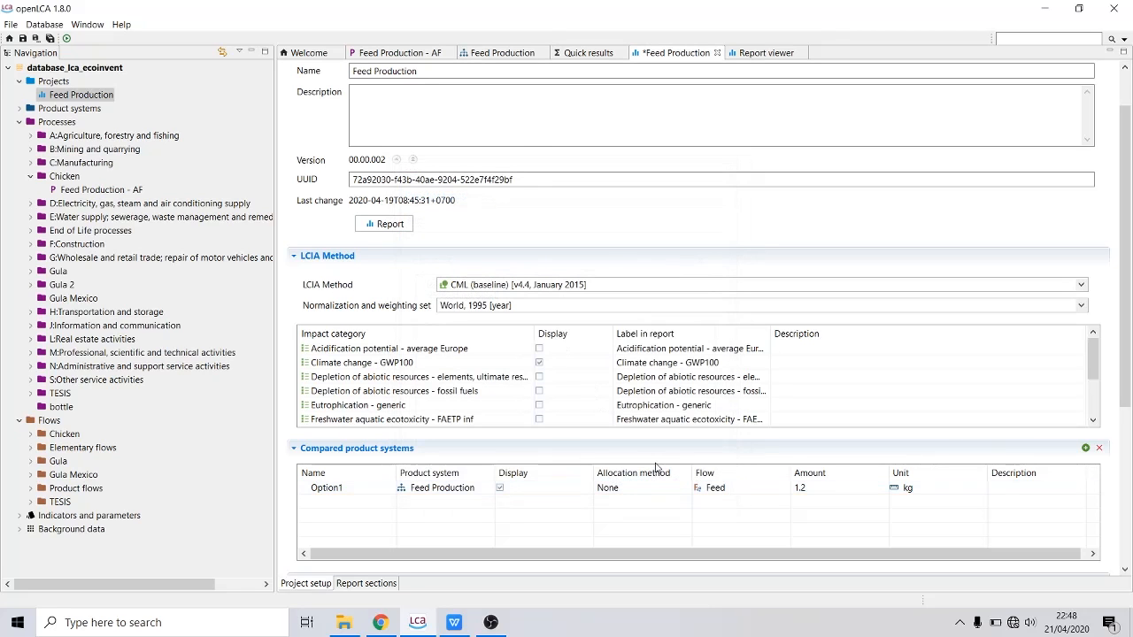
pyautogui.click(815, 489)
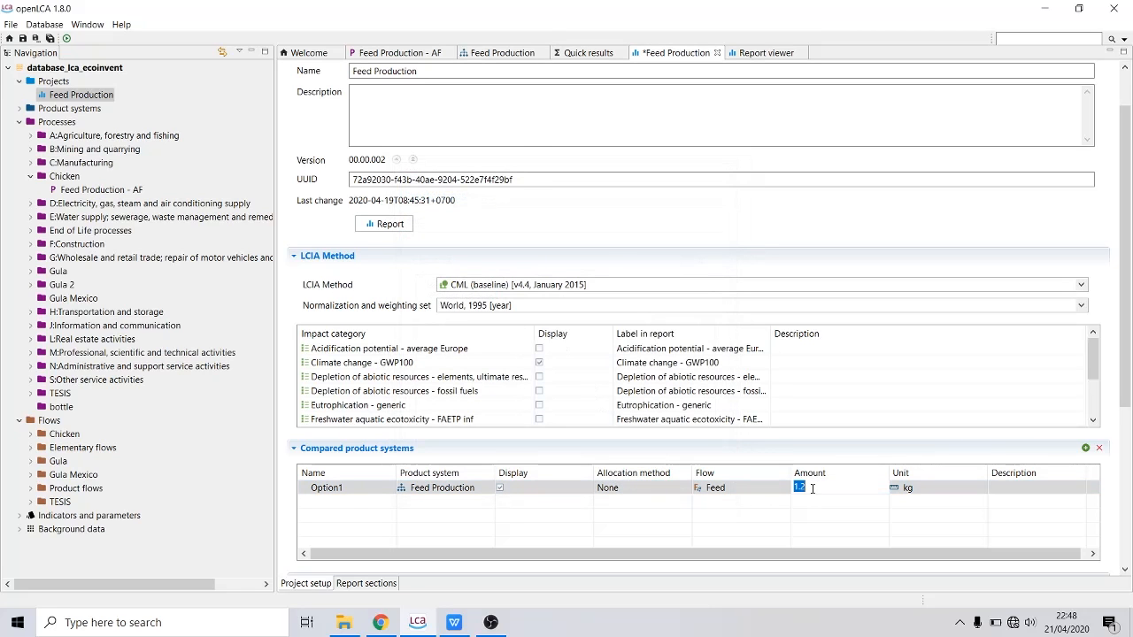
pyautogui.write('5')
pyautogui.click(352, 485)
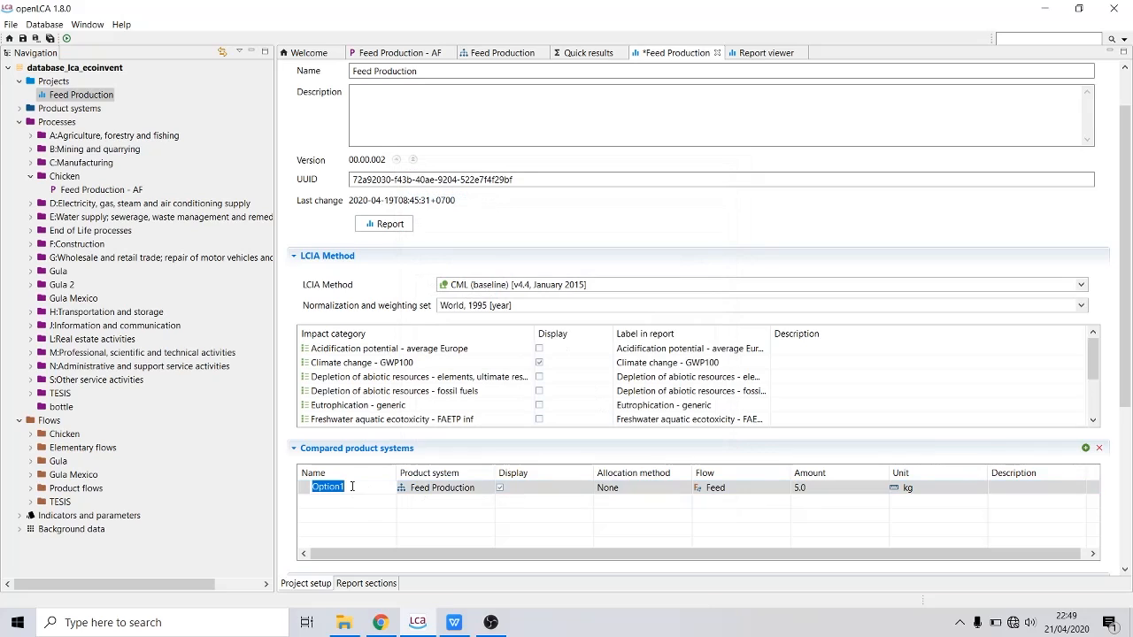
pyautogui.write('var 1')
pyautogui.click(678, 502)
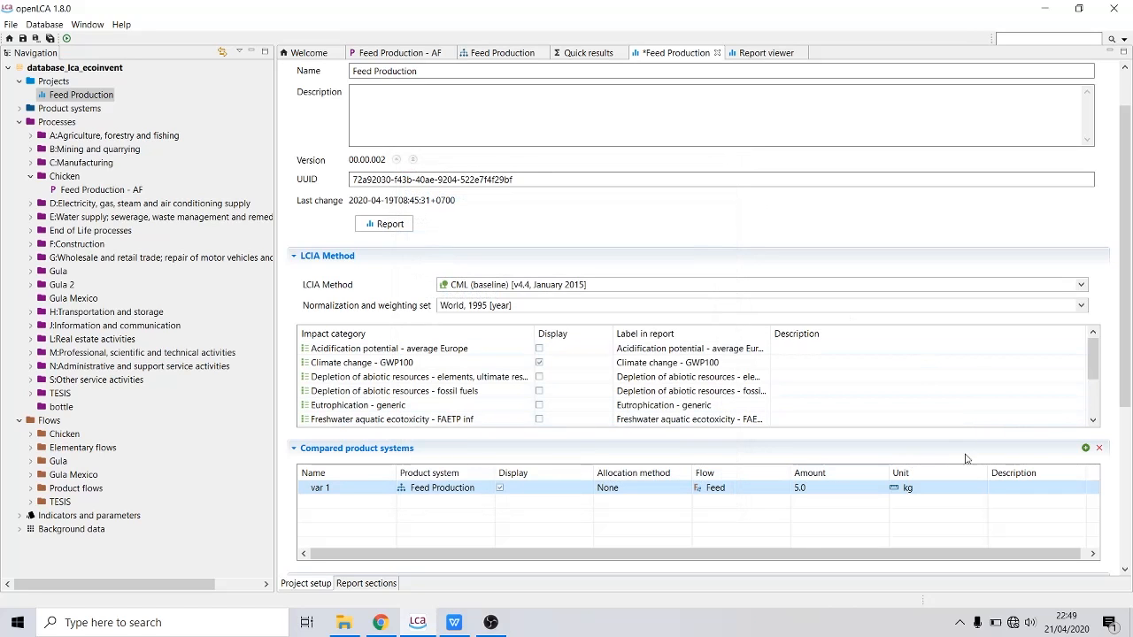
# Step: Add Feed Production as a second compared product system named "var 2" with an amount of 75 kg, and save the project
pyautogui.click(1086, 448)
pyautogui.click(468, 281)
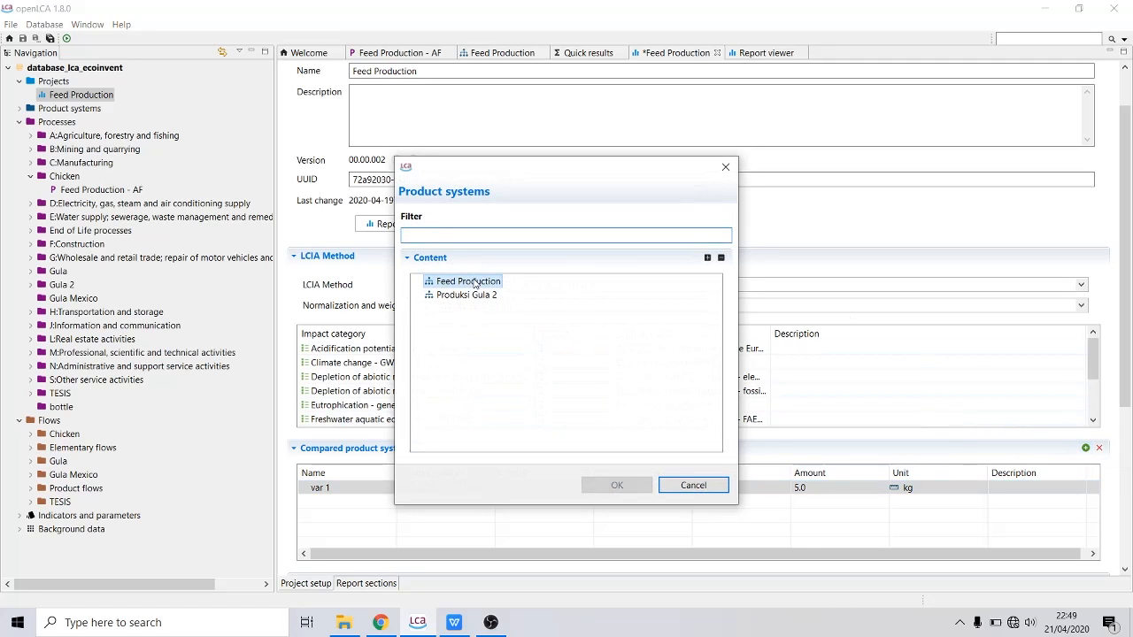
pyautogui.click(617, 485)
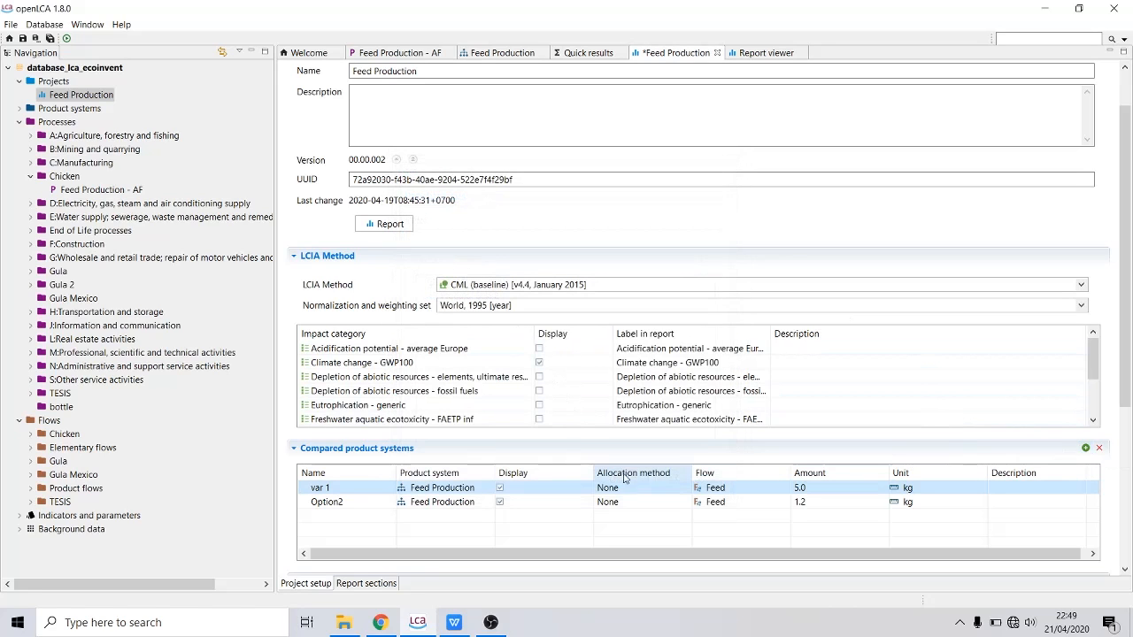
pyautogui.click(802, 502)
pyautogui.write('7')
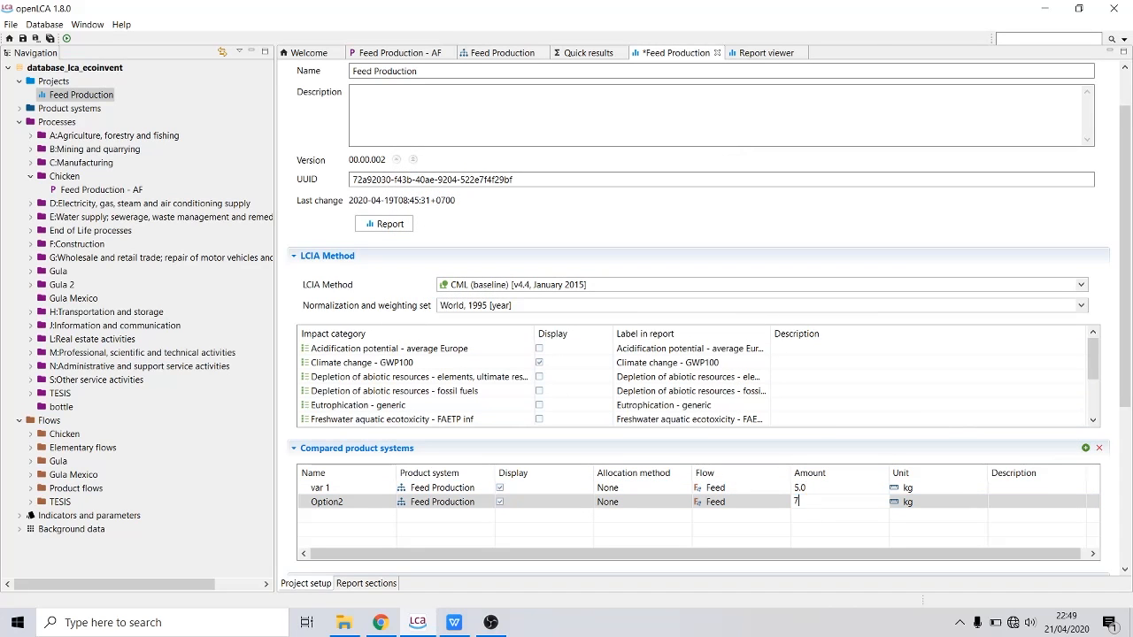
pyautogui.write('5')
pyautogui.click(336, 506)
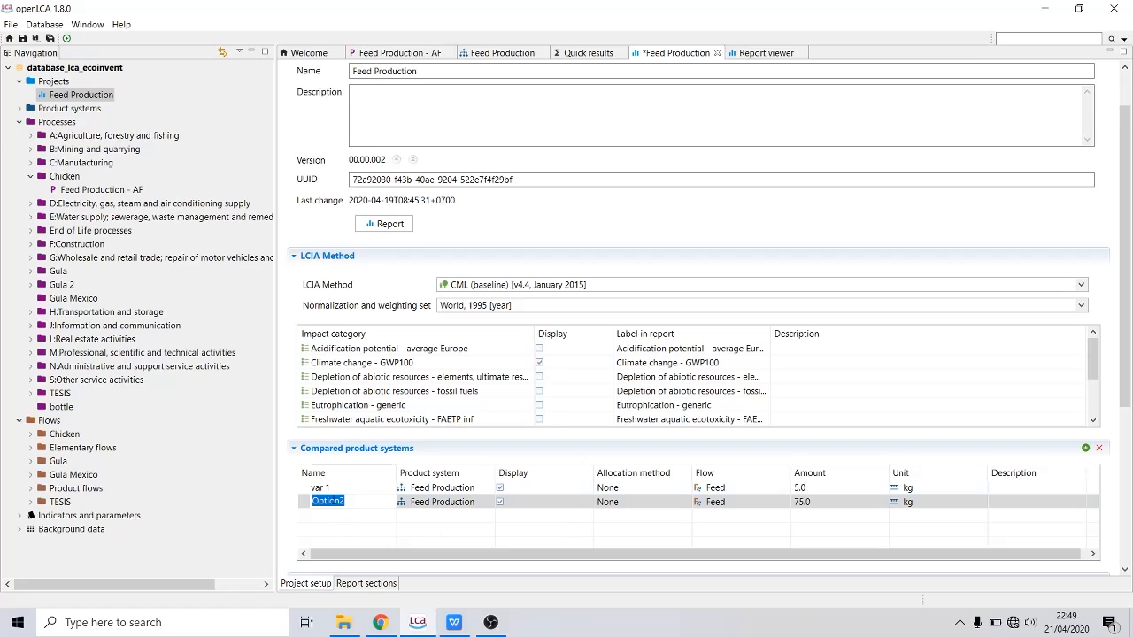
pyautogui.write('var 2')
pyautogui.click(421, 532)
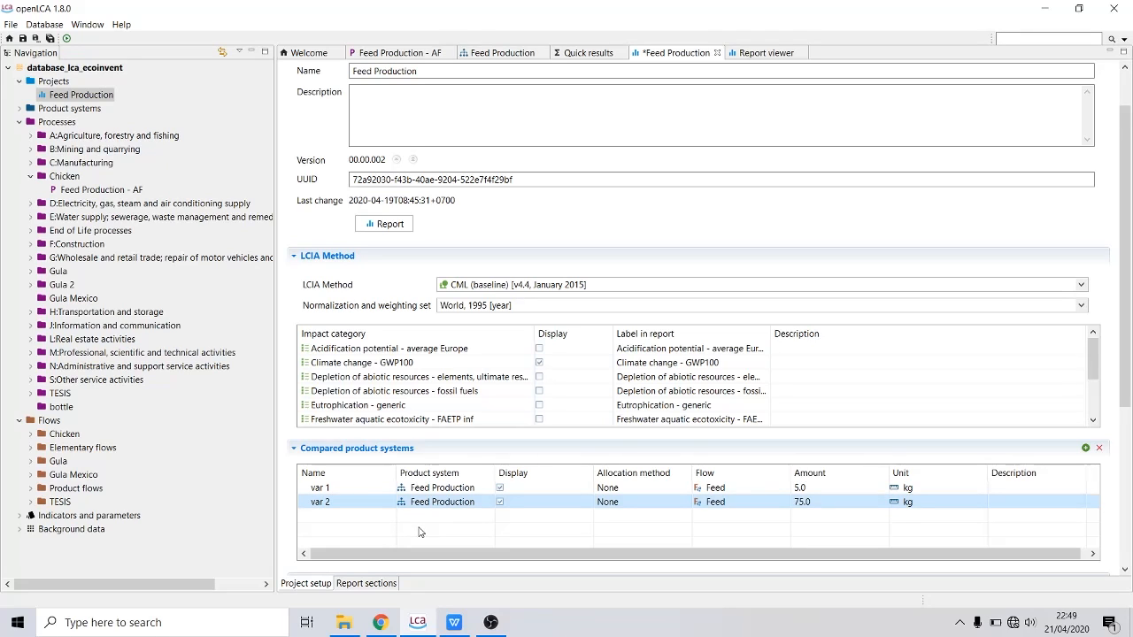
pyautogui.click(22, 38)
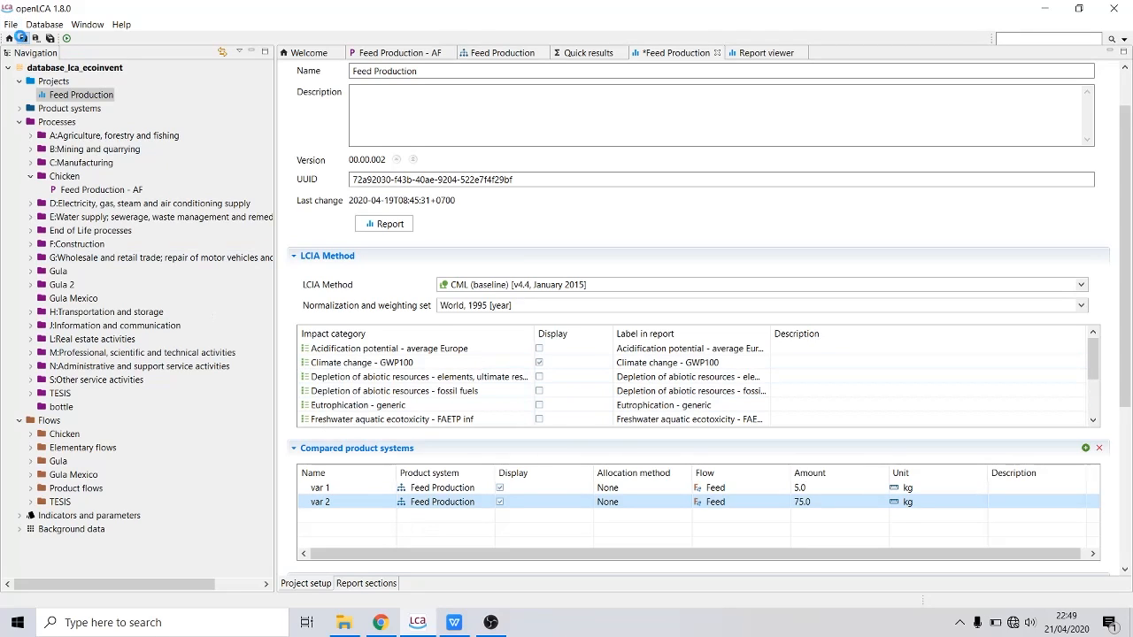
# Step: Generate the project report and review its variants, LCIA results, single indicator, process contribution and relative result sections
pyautogui.click(401, 225)
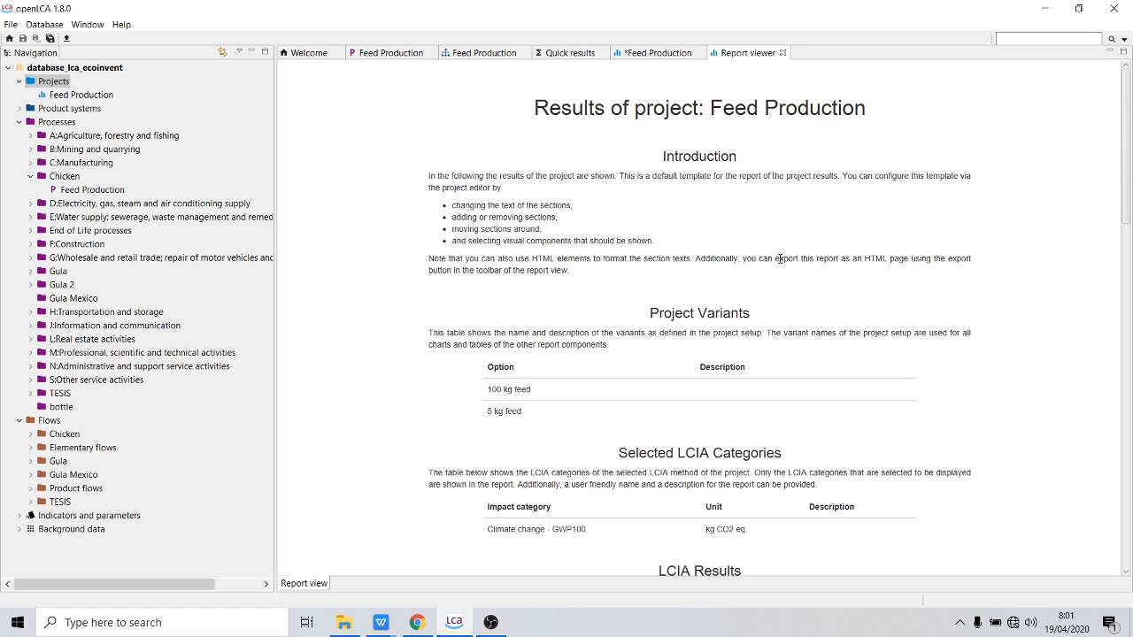
pyautogui.scroll(-2, 772, 260)
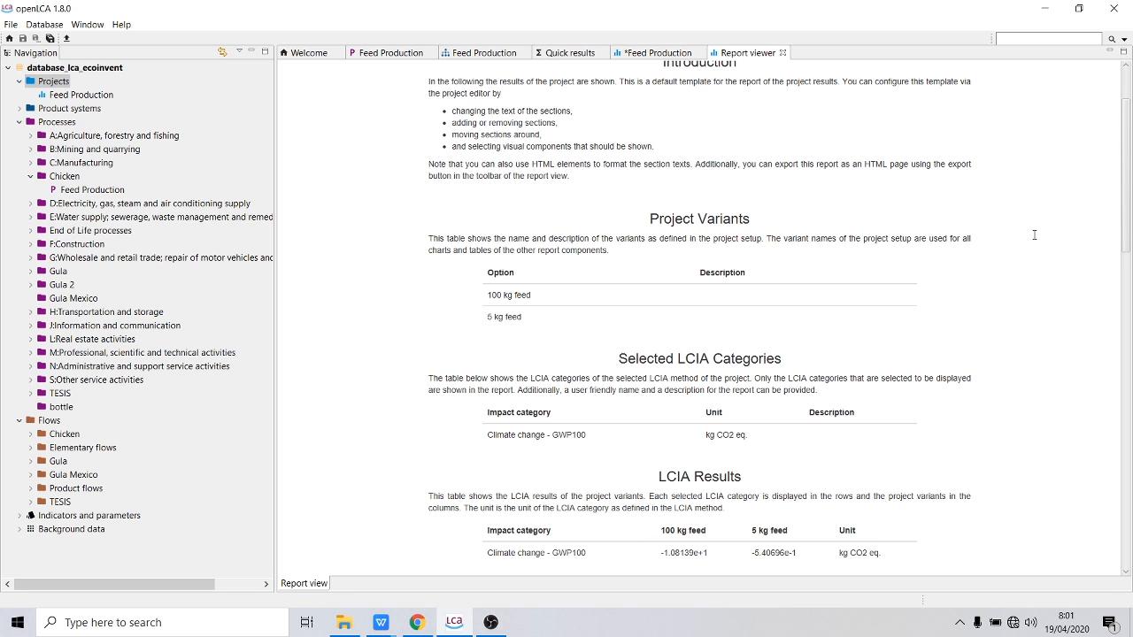
pyautogui.scroll(-10, 1125, 162)
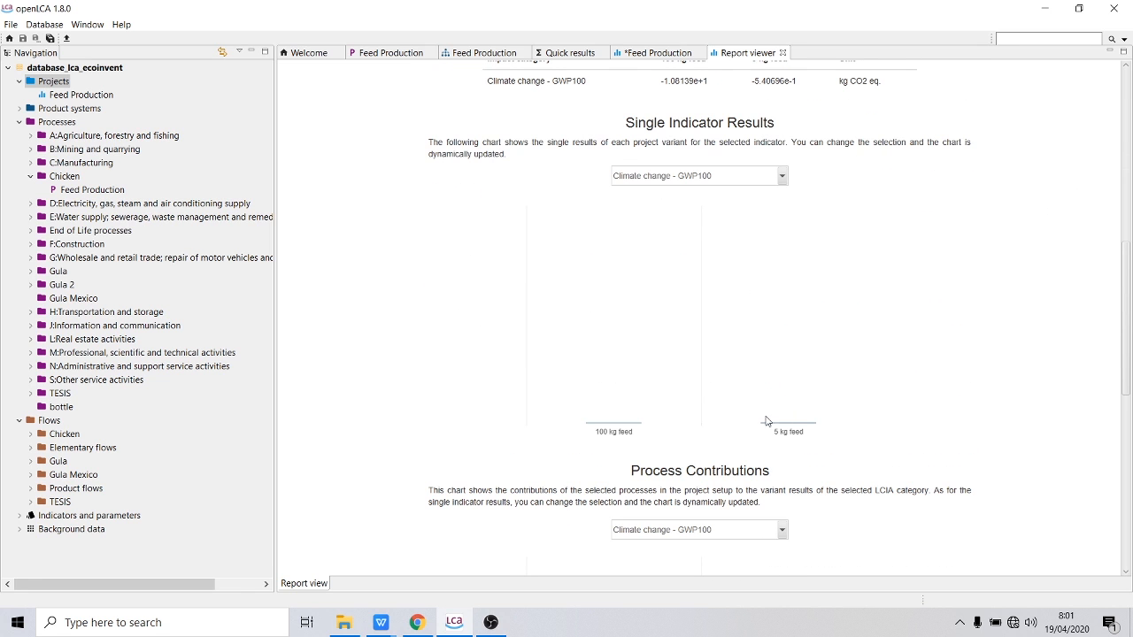
pyautogui.scroll(-8, 767, 421)
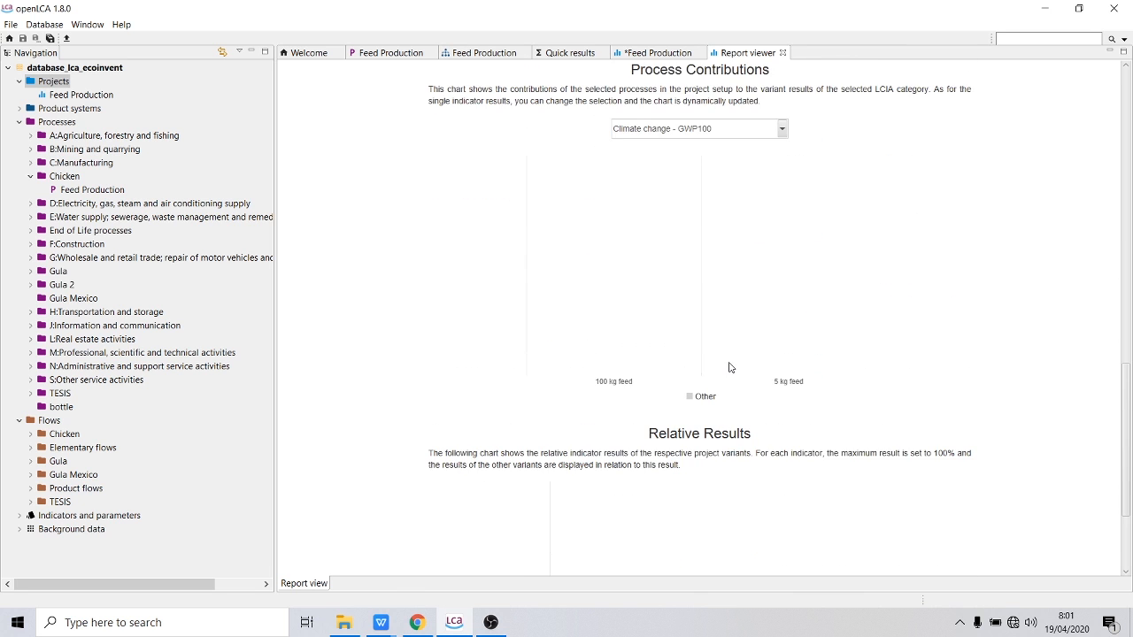
pyautogui.scroll(-3, 730, 368)
pyautogui.scroll(12, 696, 458)
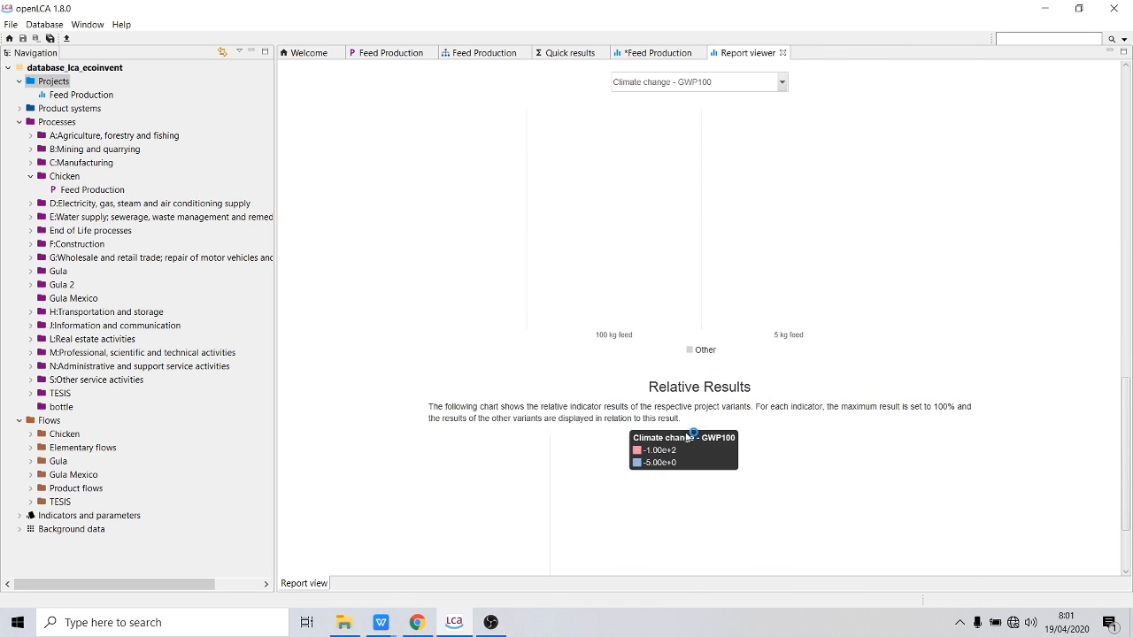
pyautogui.scroll(2, 684, 249)
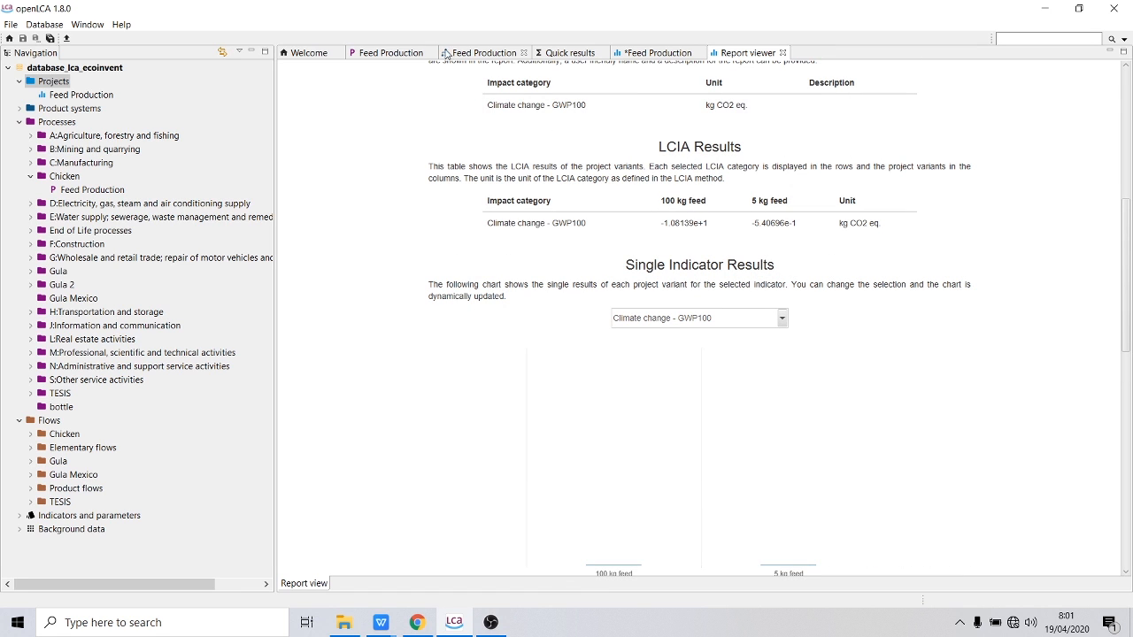
# Step: Review the Feed Production process's inputs and outputs, the Chicken flows, the product system, and the quick results' top contributions
pyautogui.click(405, 53)
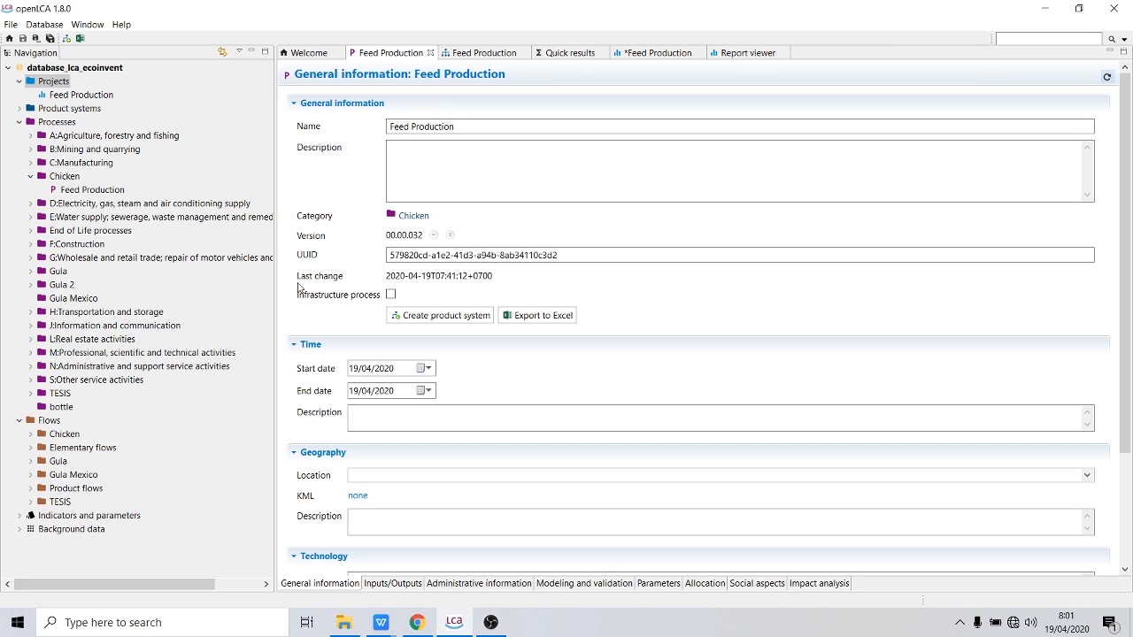
pyautogui.click(383, 584)
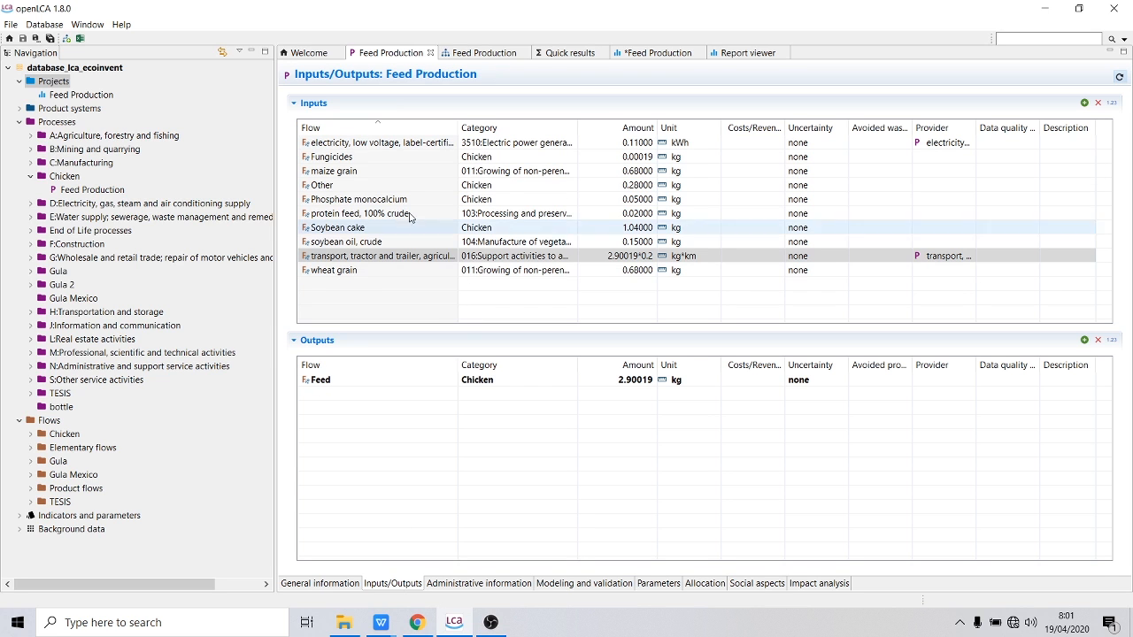
pyautogui.click(31, 433)
pyautogui.click(480, 52)
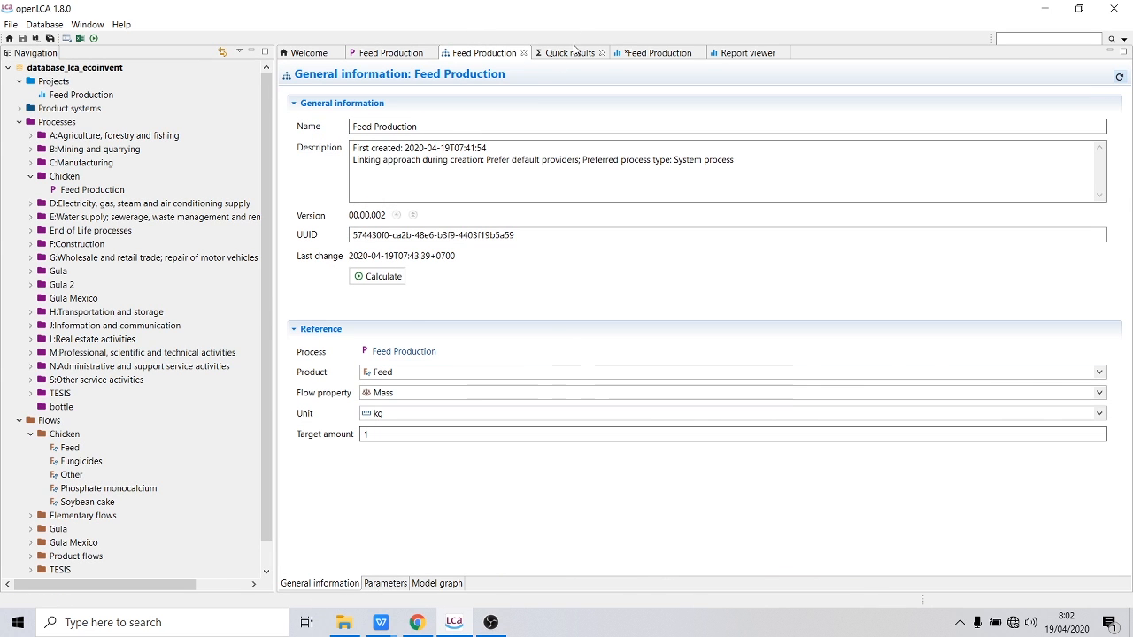
pyautogui.click(573, 52)
pyautogui.click(332, 584)
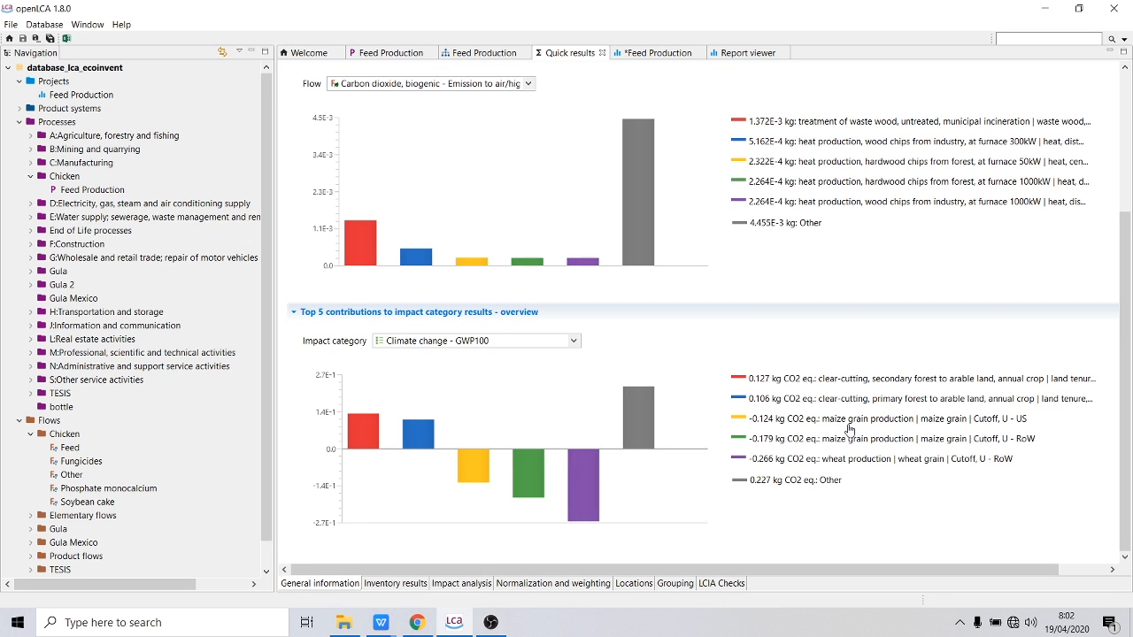
pyautogui.click(389, 52)
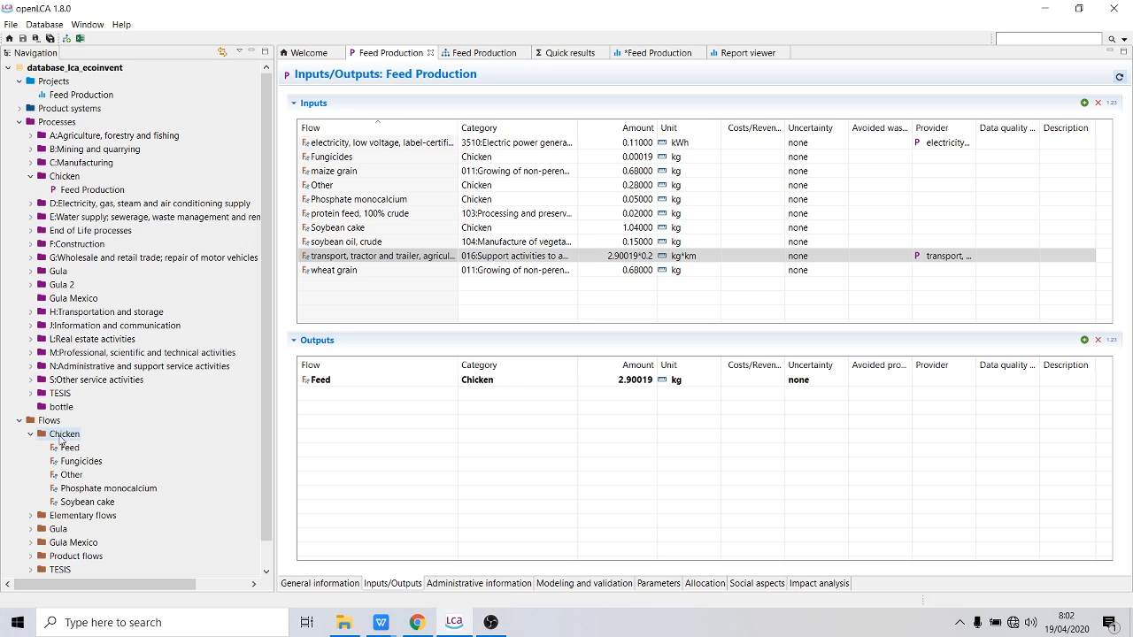
# Step: Create a flow named Maize in the Chicken flows category, with flow type Product and reference flow property Mass
pyautogui.rightClick(60, 437)
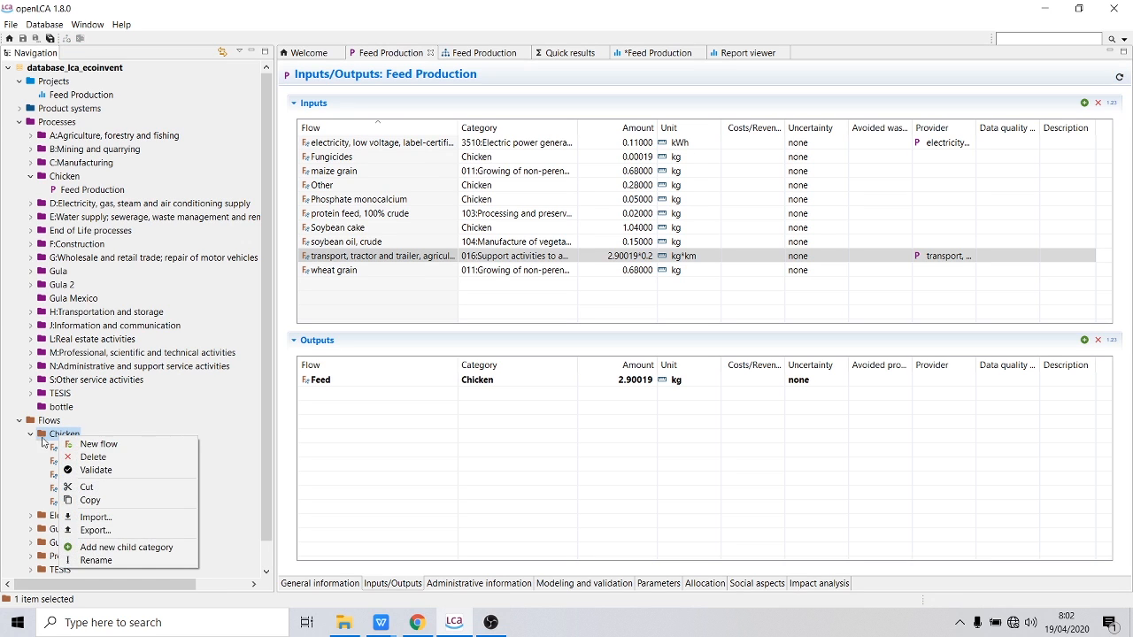
pyautogui.click(31, 435)
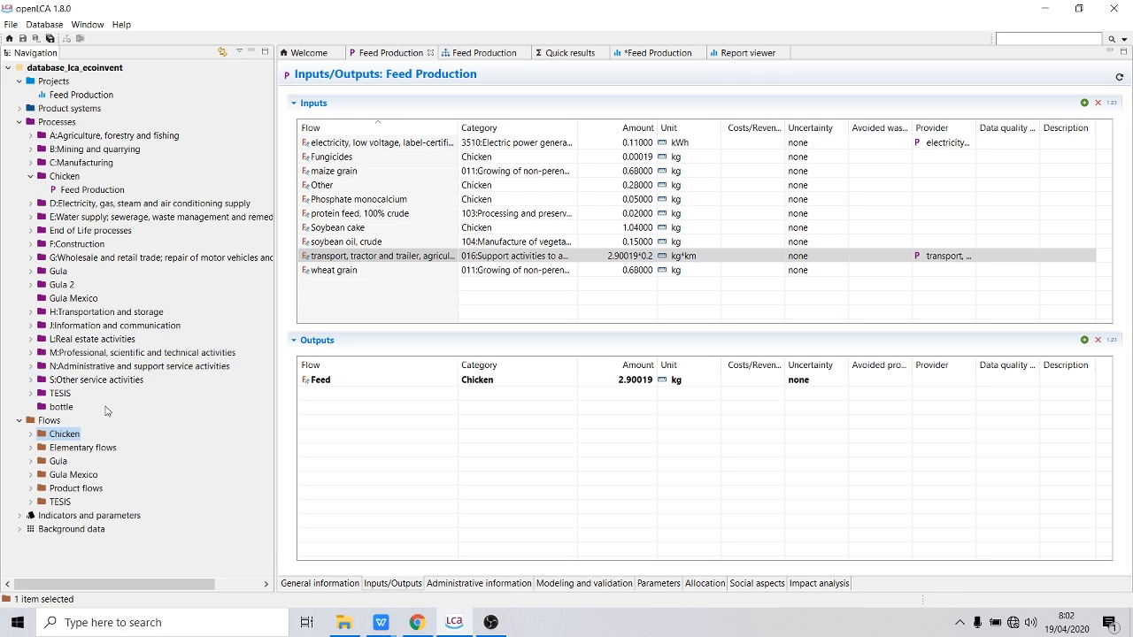
pyautogui.rightClick(61, 434)
pyautogui.click(98, 442)
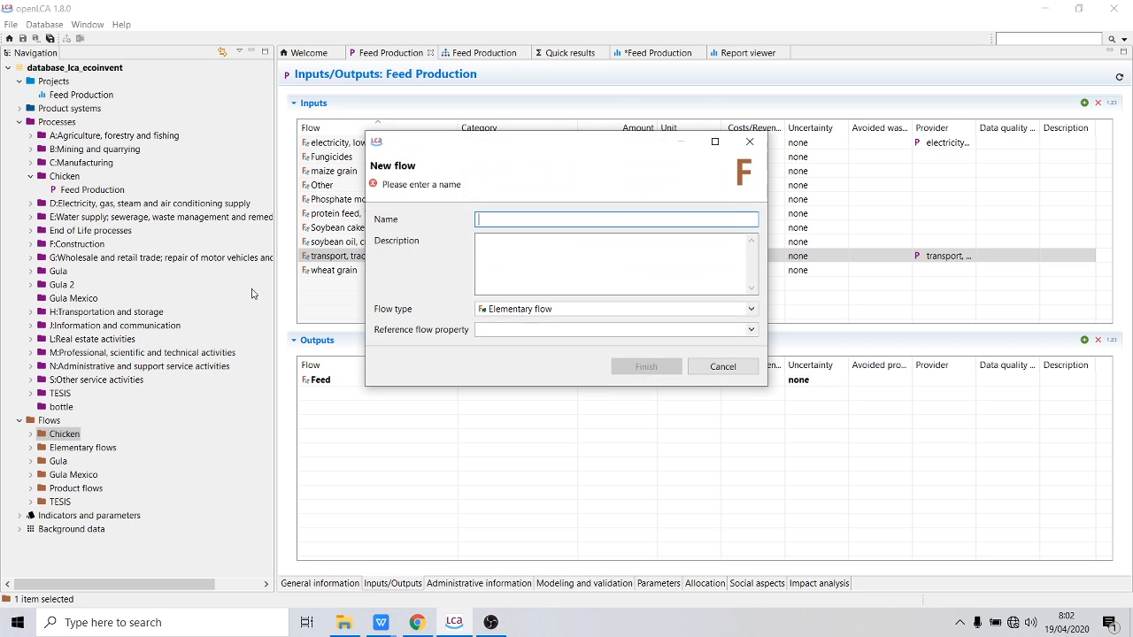
pyautogui.write('Maize')
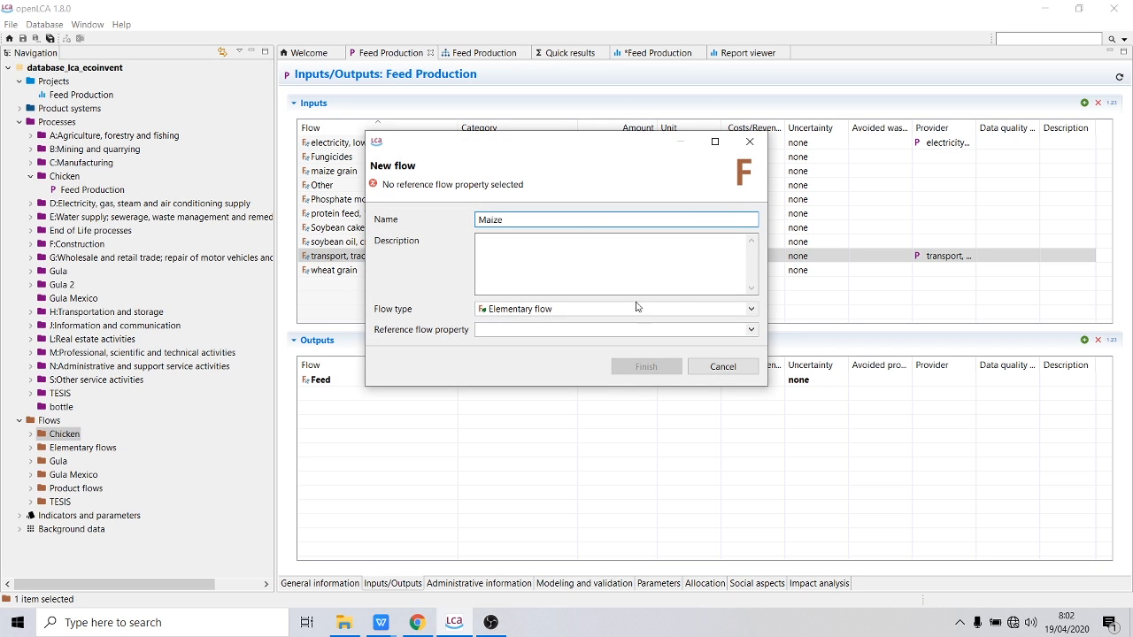
pyautogui.click(680, 309)
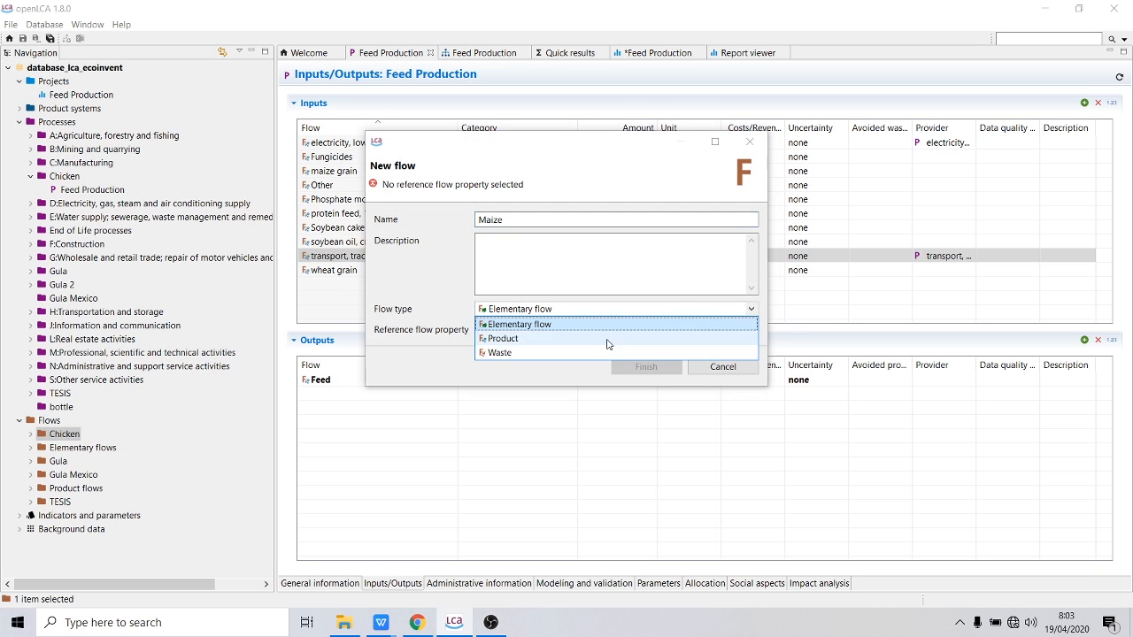
pyautogui.click(584, 339)
pyautogui.click(584, 330)
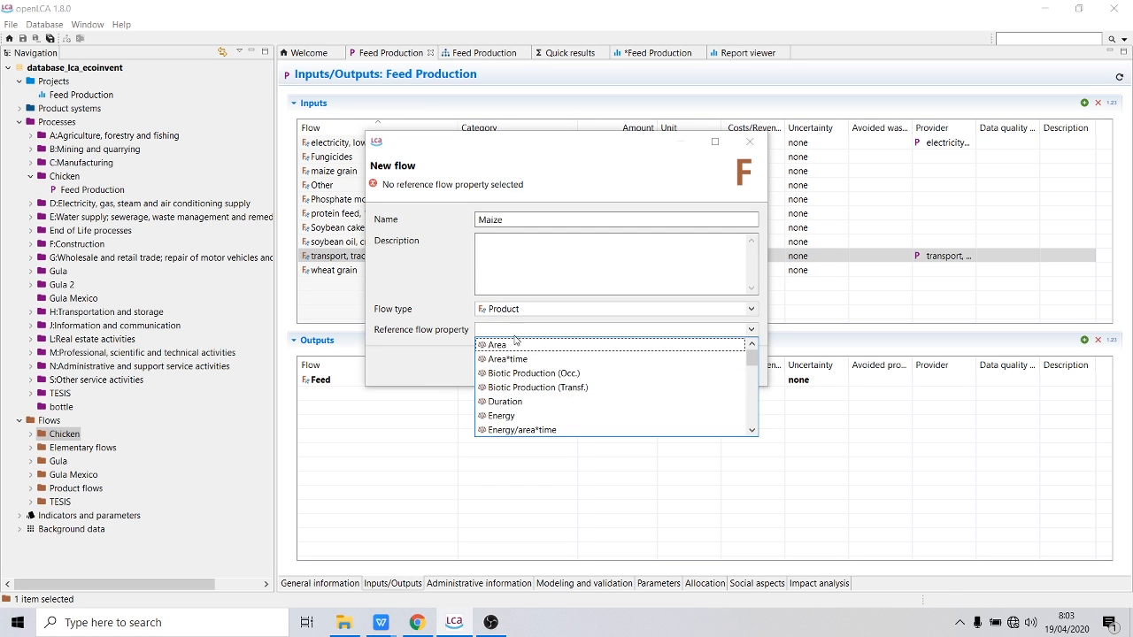
pyautogui.scroll(-3, 536, 405)
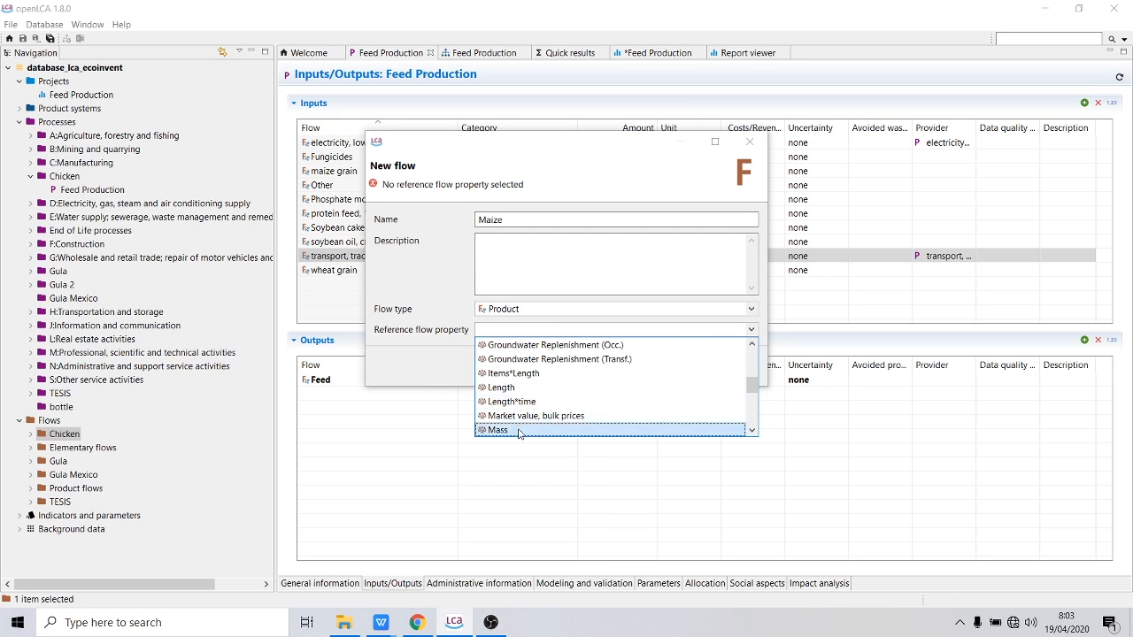
pyautogui.click(522, 430)
pyautogui.click(644, 366)
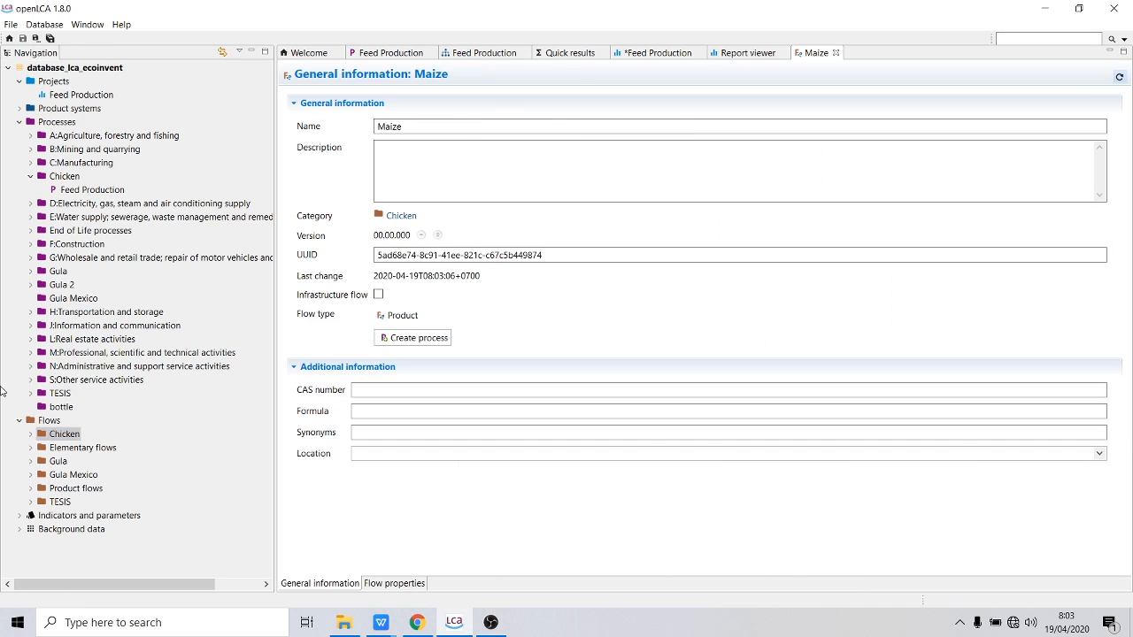
pyautogui.rightClick(70, 435)
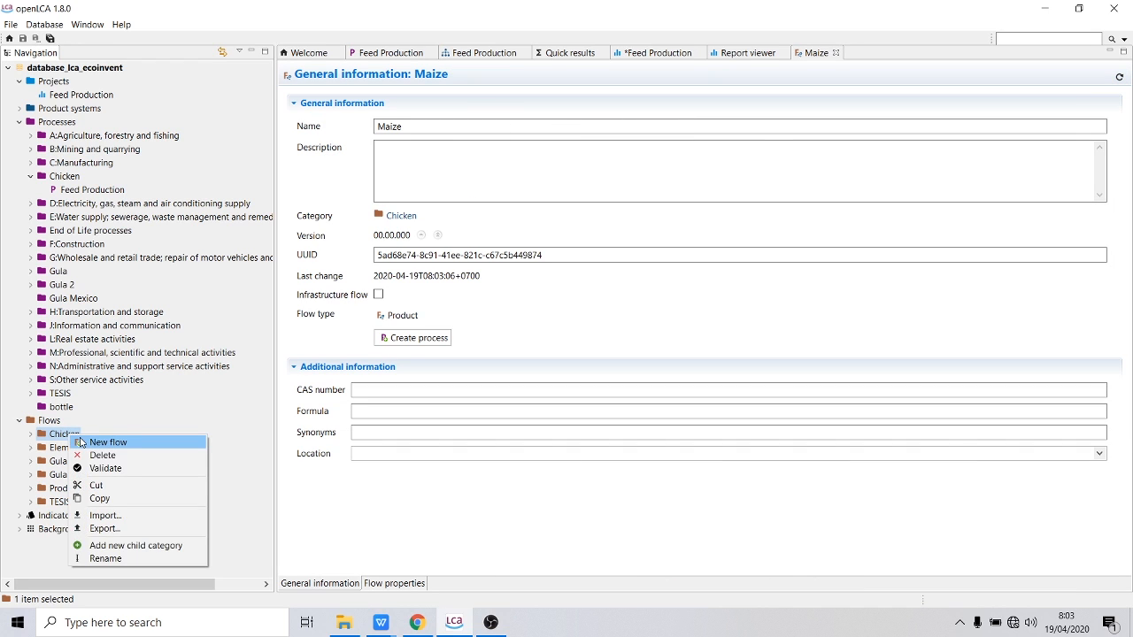
pyautogui.click(82, 442)
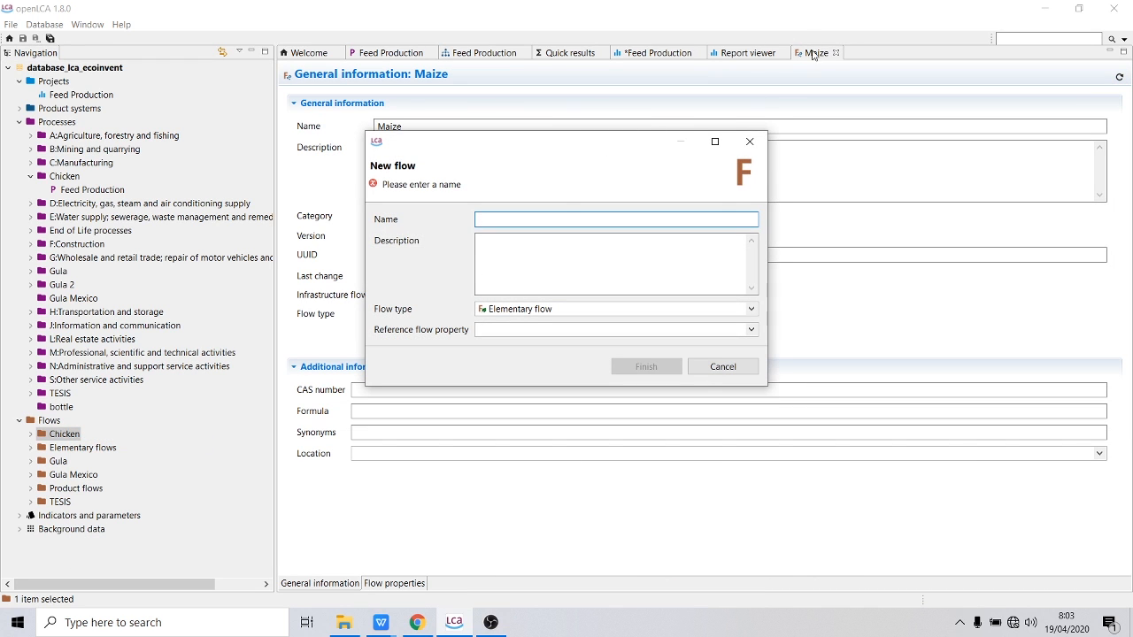
pyautogui.click(750, 142)
# Step: Close the Maize flow's editor
pyautogui.click(835, 53)
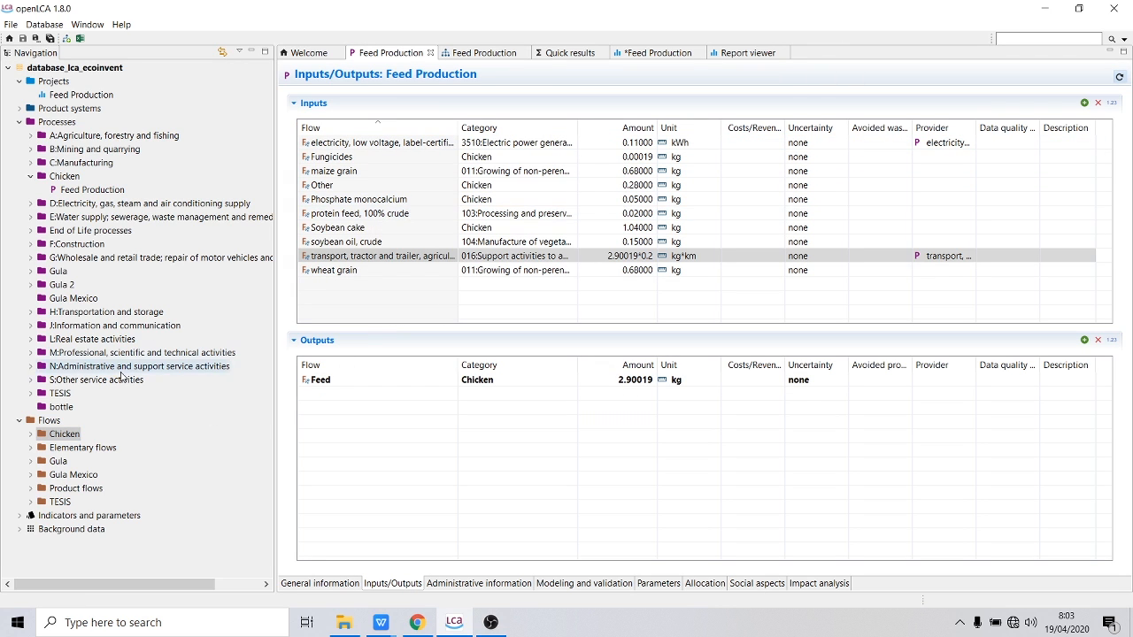
# Step: Create a flow named Protein in the Chicken flows category, with flow type Product and reference flow property Mass, and close its editor
pyautogui.rightClick(78, 434)
pyautogui.click(87, 439)
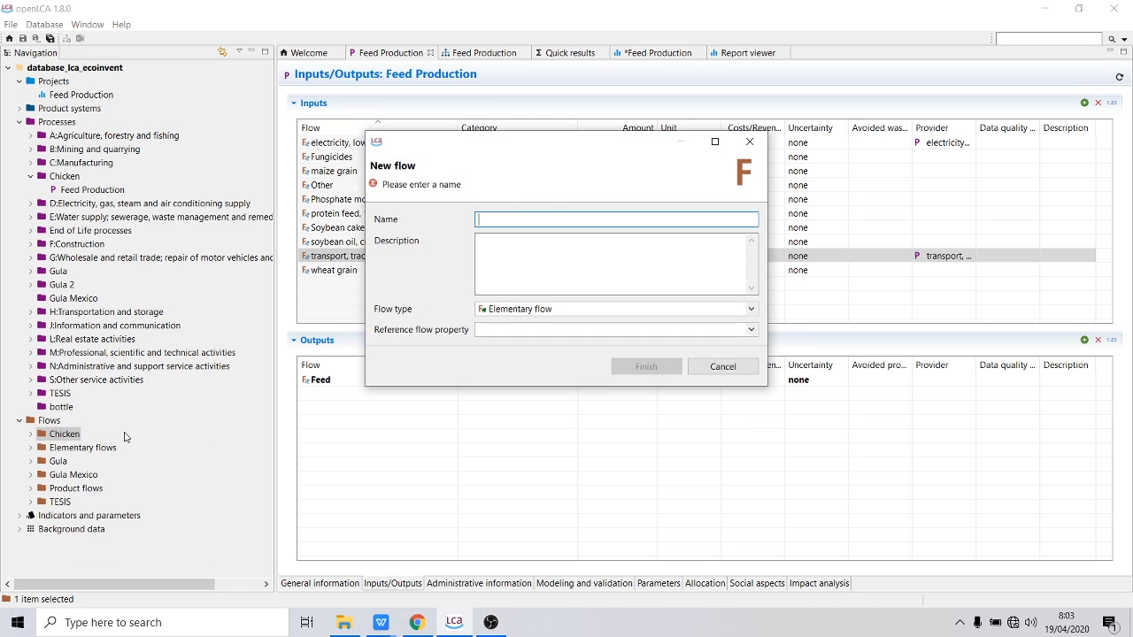
pyautogui.write('Protein')
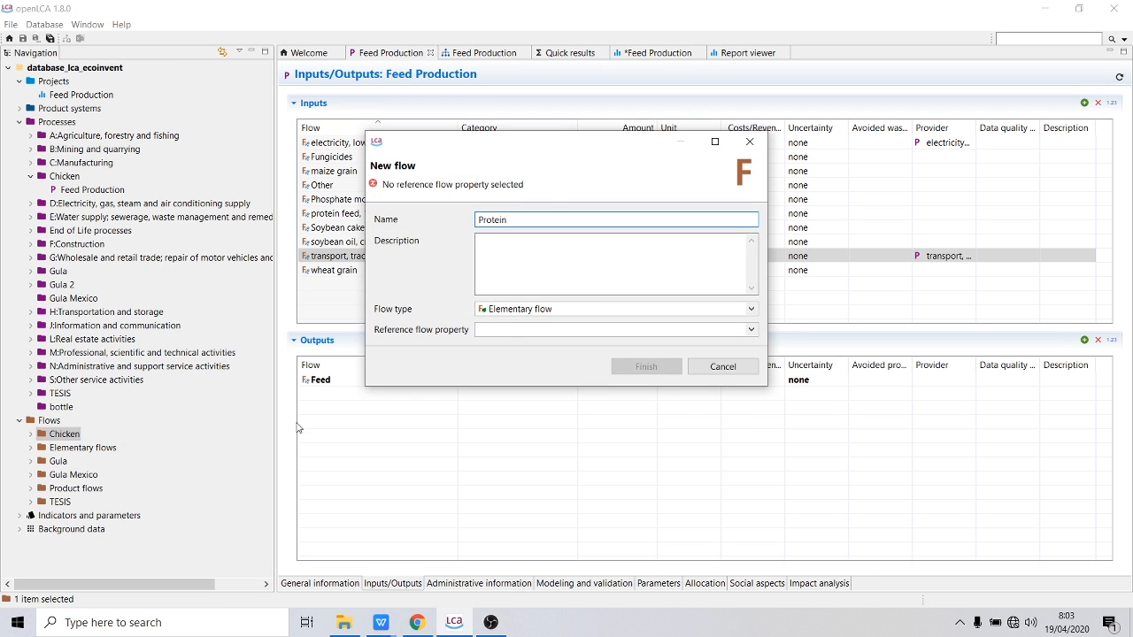
pyautogui.click(576, 309)
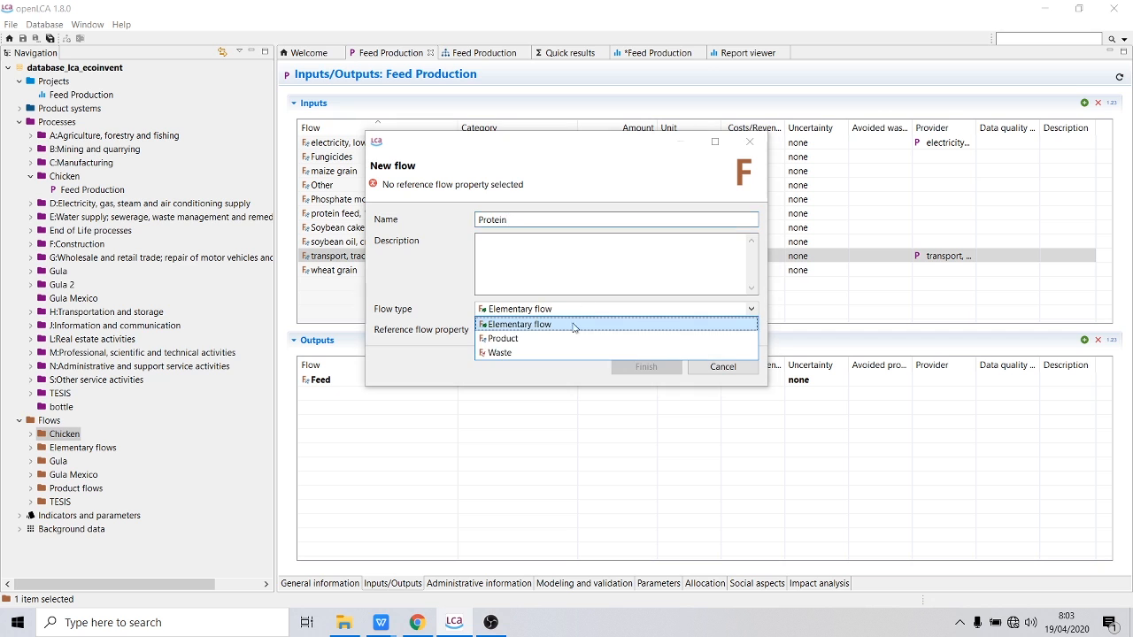
pyautogui.click(564, 338)
pyautogui.click(560, 330)
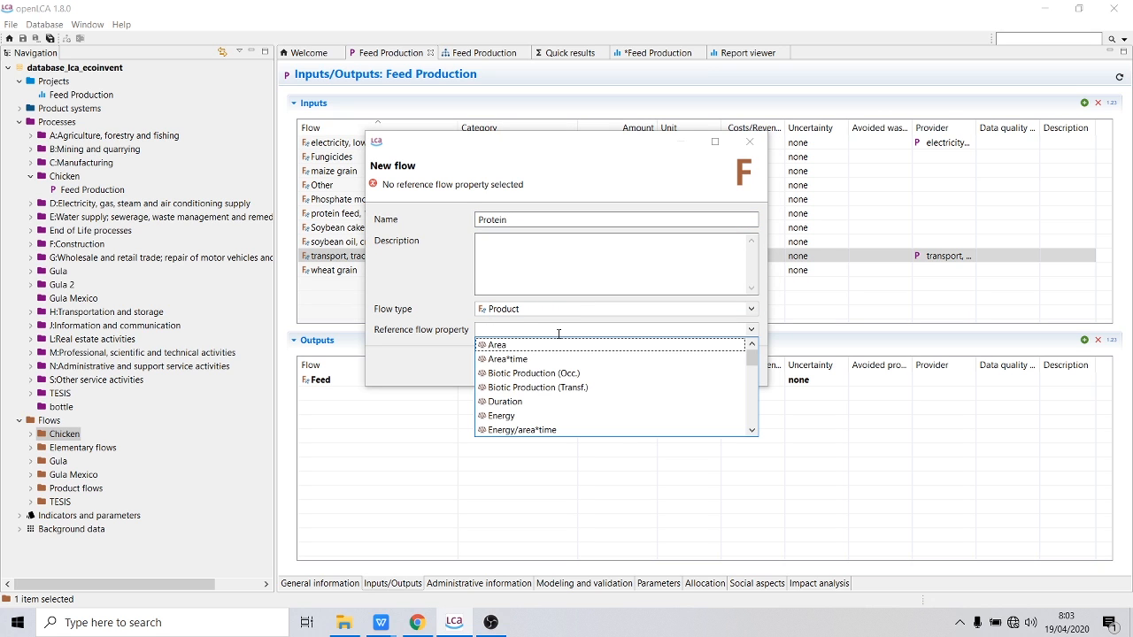
pyautogui.scroll(-4, 567, 380)
pyautogui.click(524, 430)
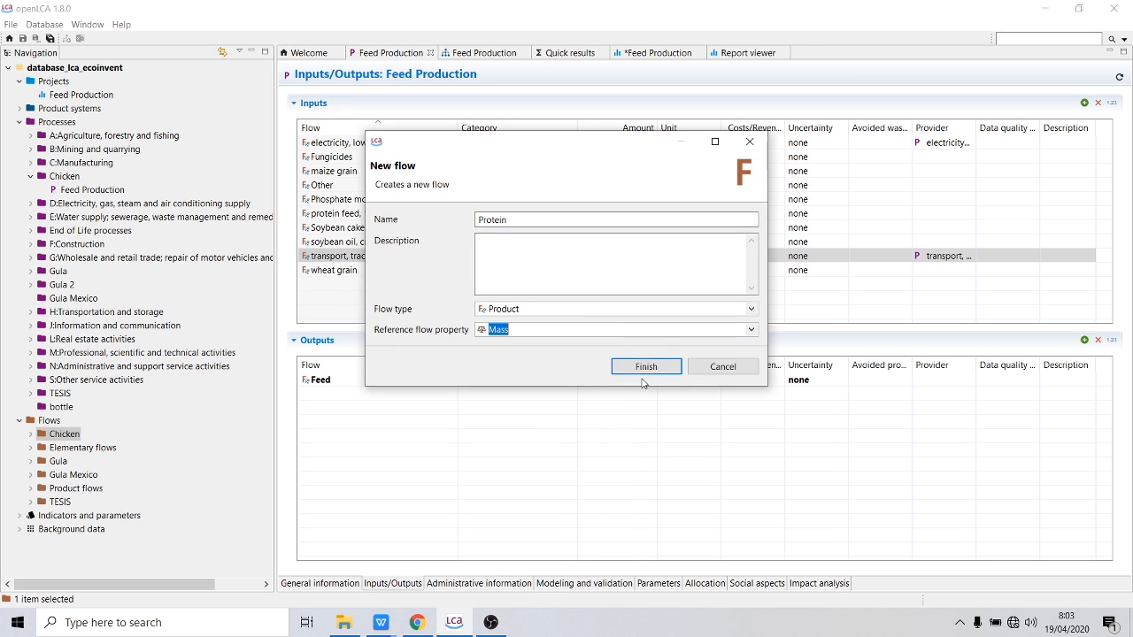
pyautogui.click(646, 366)
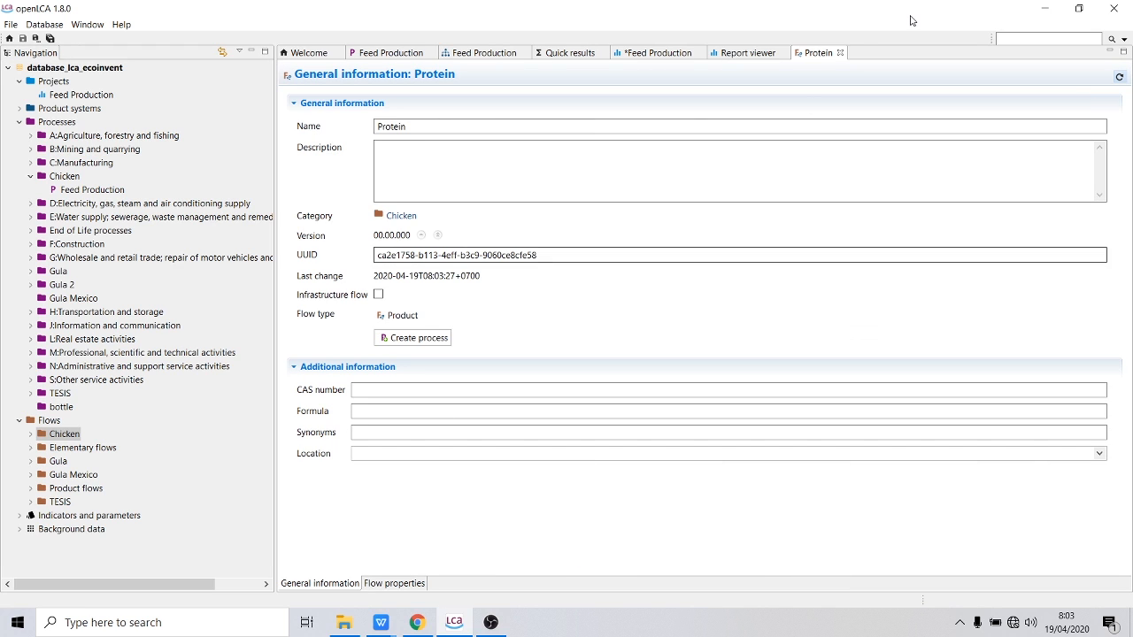
pyautogui.click(840, 53)
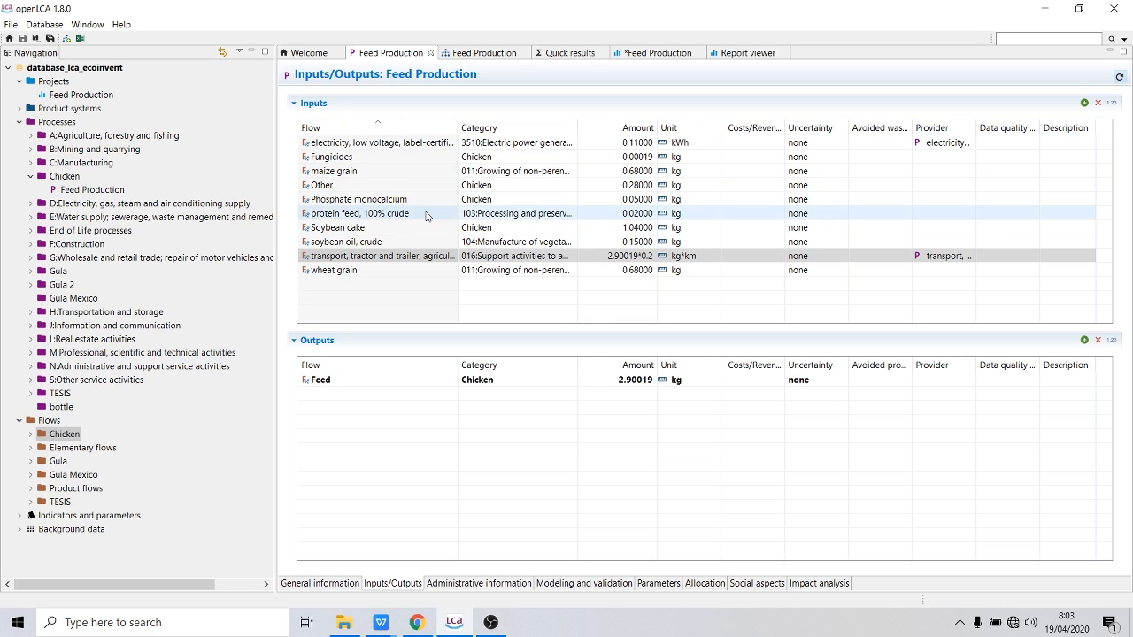
# Step: Create a flow named Soybean Oil in the Chicken flows category, with flow type Product and reference flow property Mass, and close its editor
pyautogui.click(412, 244)
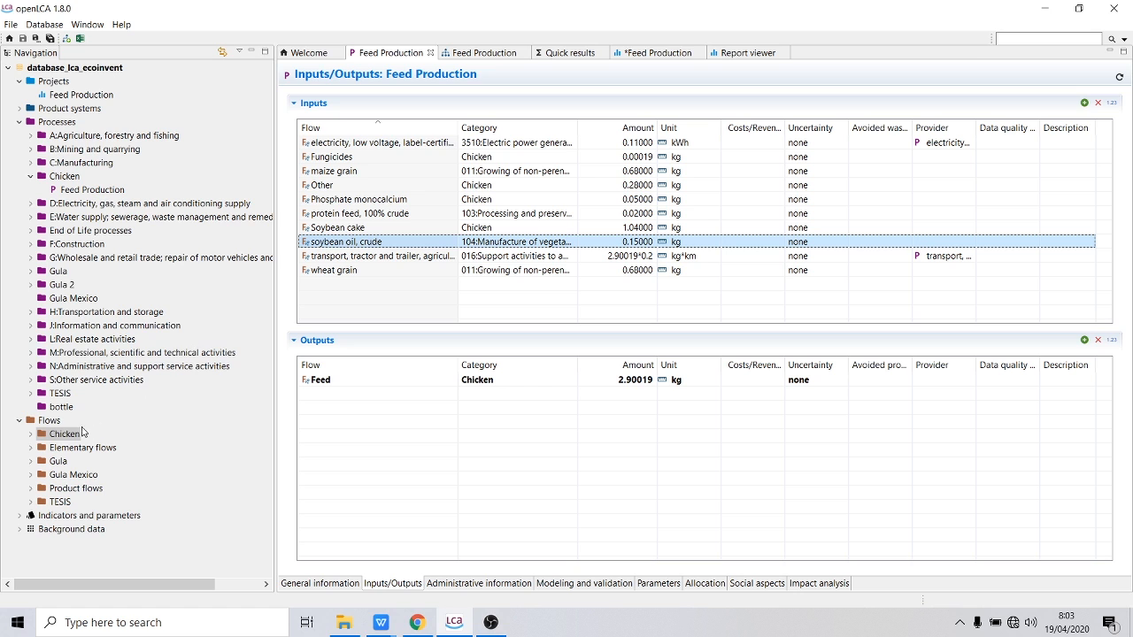
pyautogui.rightClick(80, 432)
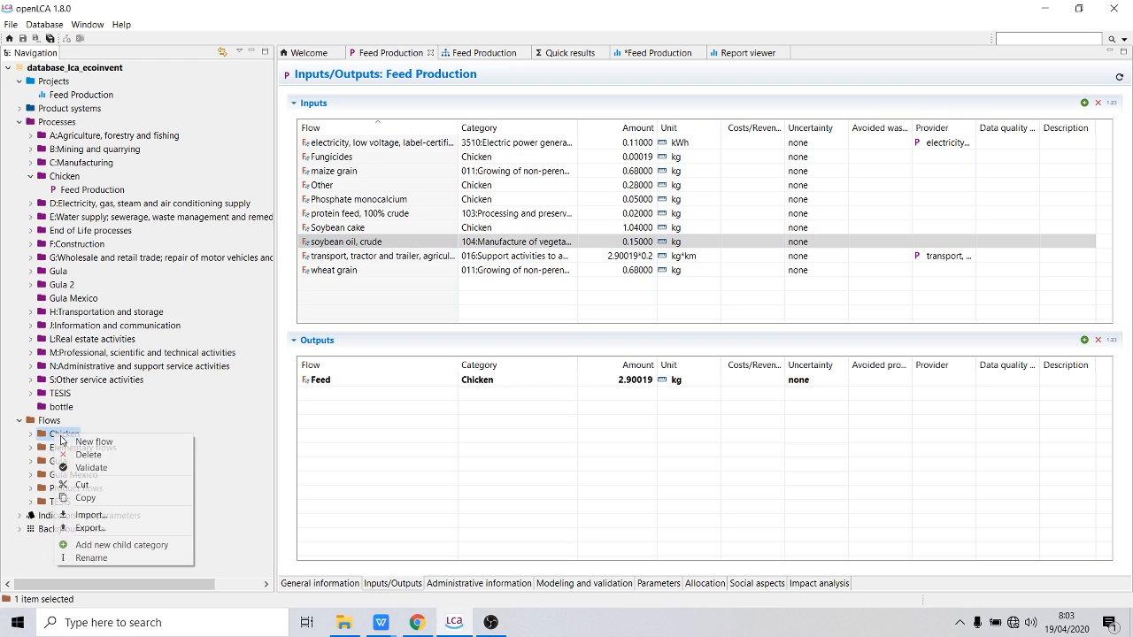
pyautogui.click(93, 440)
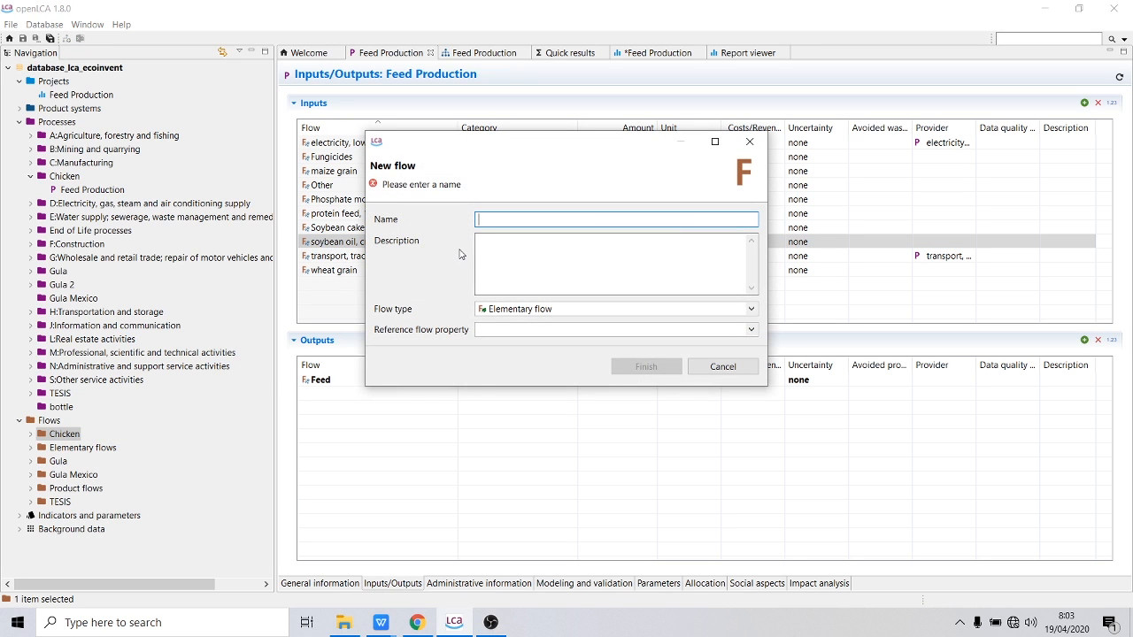
pyautogui.write('Soybean Oil')
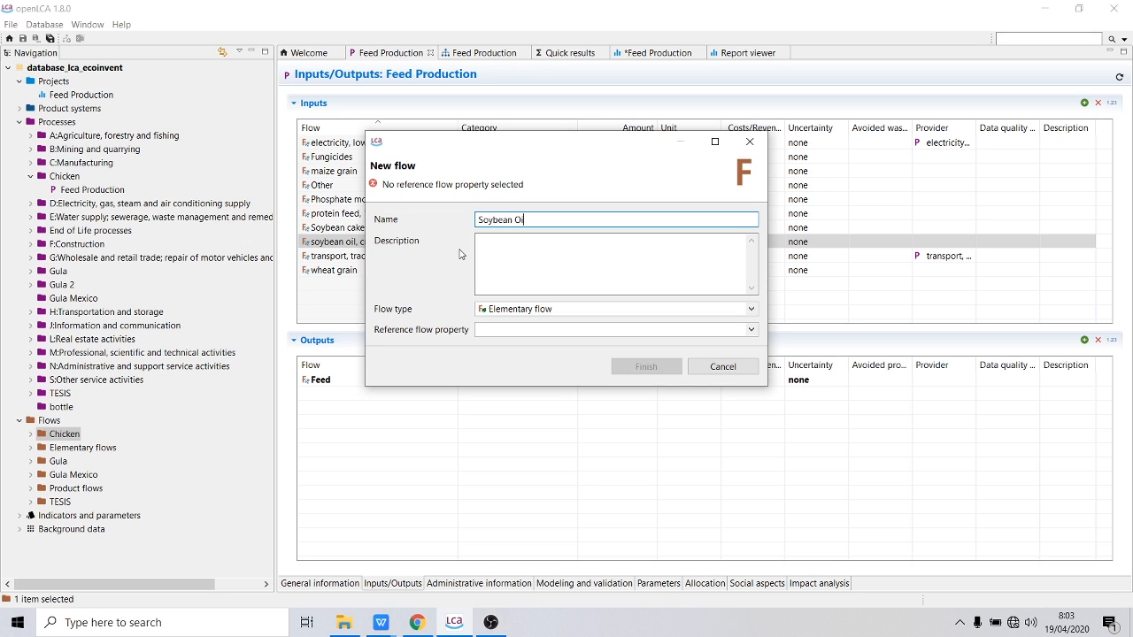
pyautogui.click(542, 309)
pyautogui.click(546, 337)
pyautogui.click(548, 329)
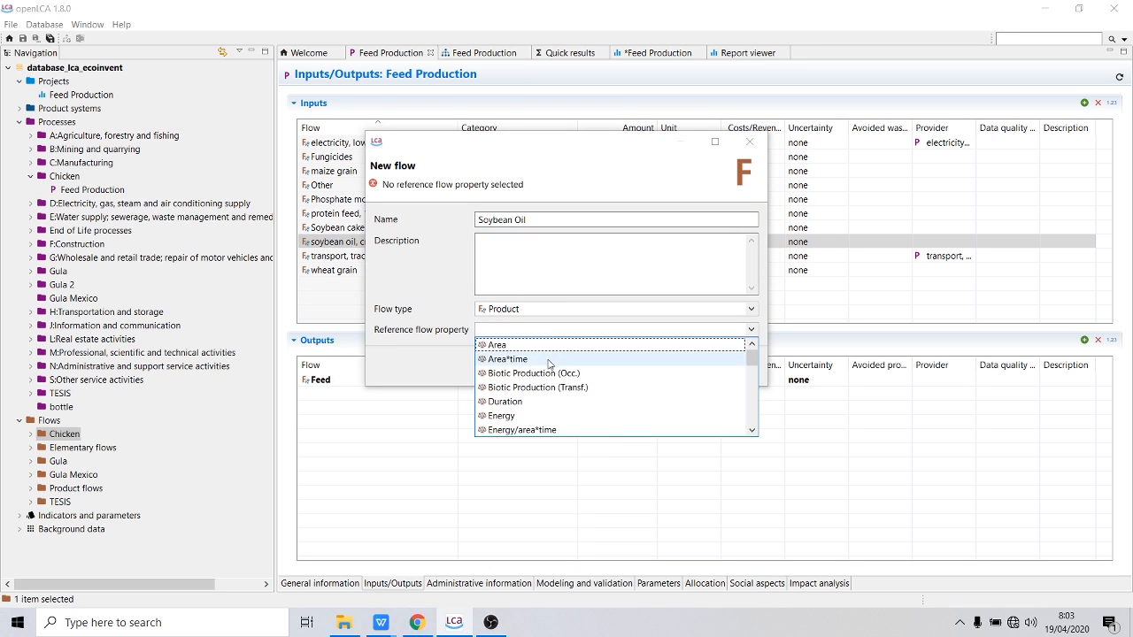
pyautogui.scroll(-5, 544, 369)
pyautogui.click(529, 347)
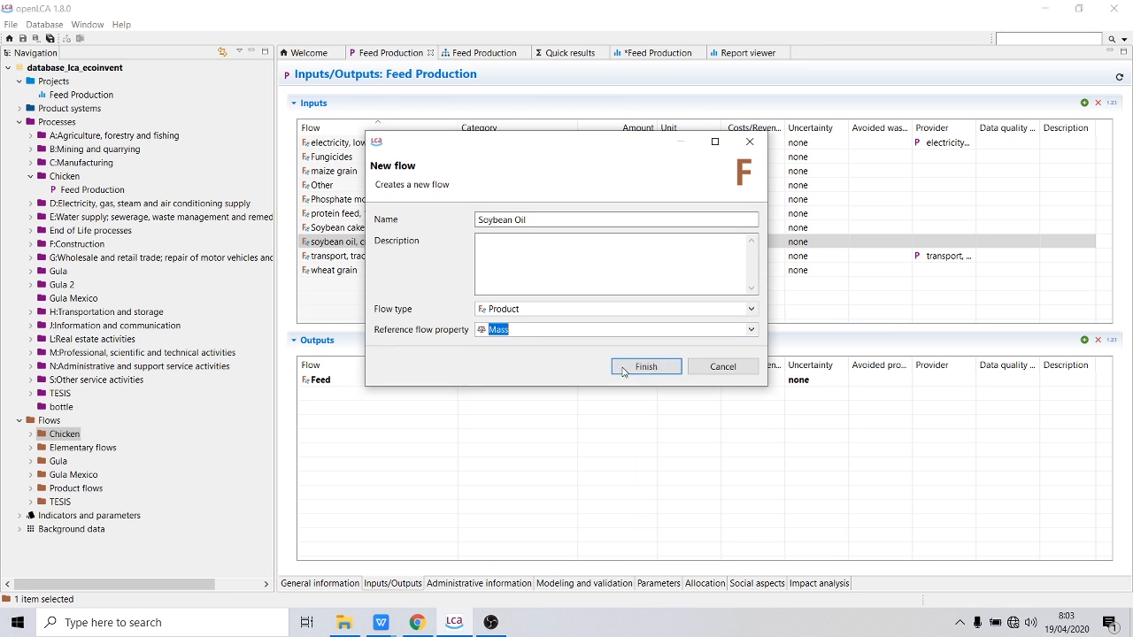
pyautogui.click(647, 368)
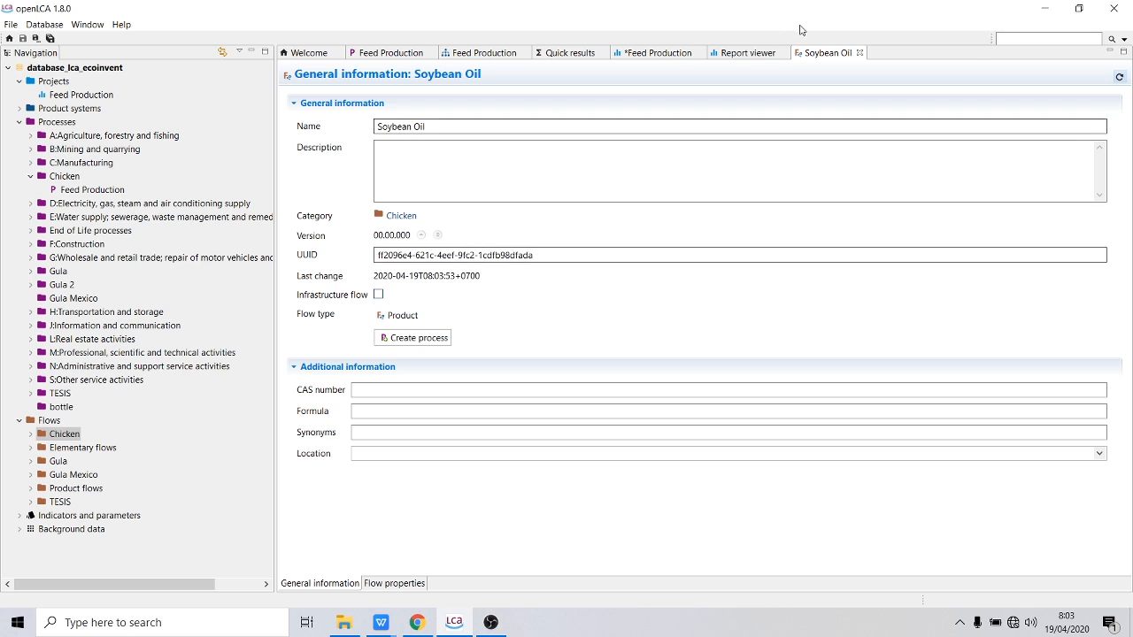
pyautogui.click(874, 53)
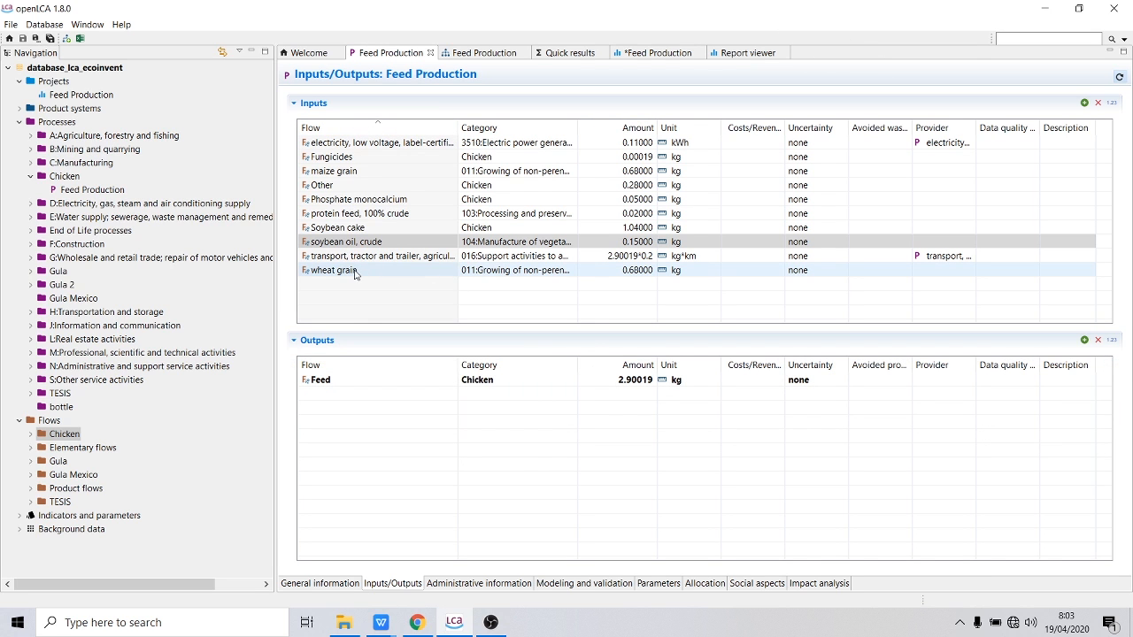
# Step: Create a flow named Wheat in the Chicken flows category, with flow type Product and a reference flow property, and close its editor
pyautogui.rightClick(61, 437)
pyautogui.click(89, 447)
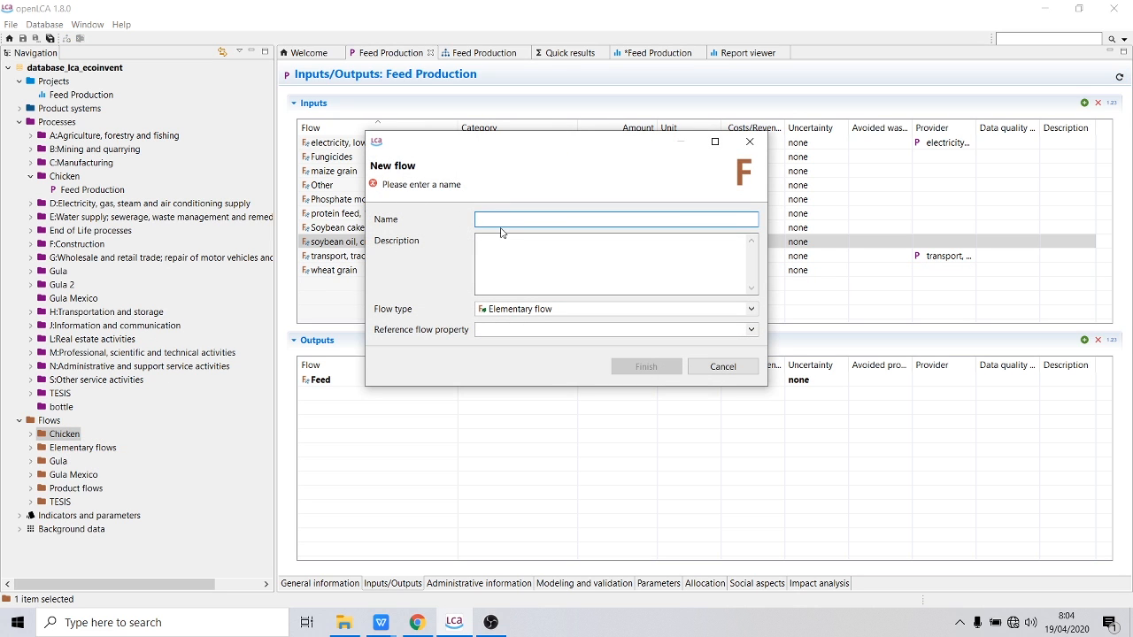
pyautogui.write('w')
pyautogui.press('BackSpace')
pyautogui.write('W')
pyautogui.press('BackSpace')
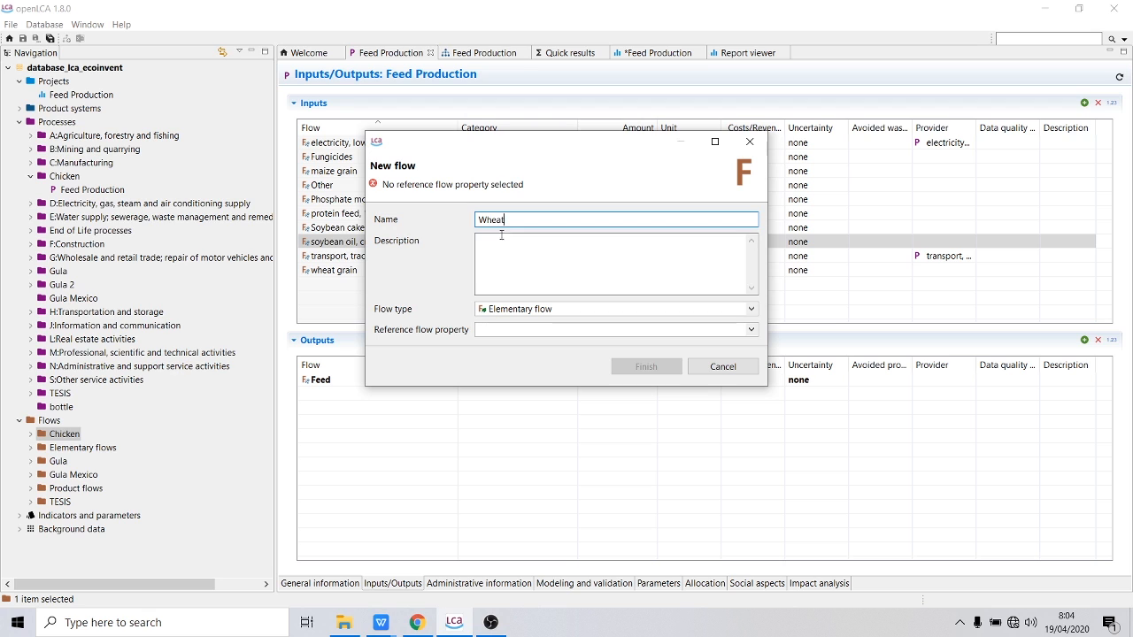
pyautogui.click(556, 308)
pyautogui.click(548, 339)
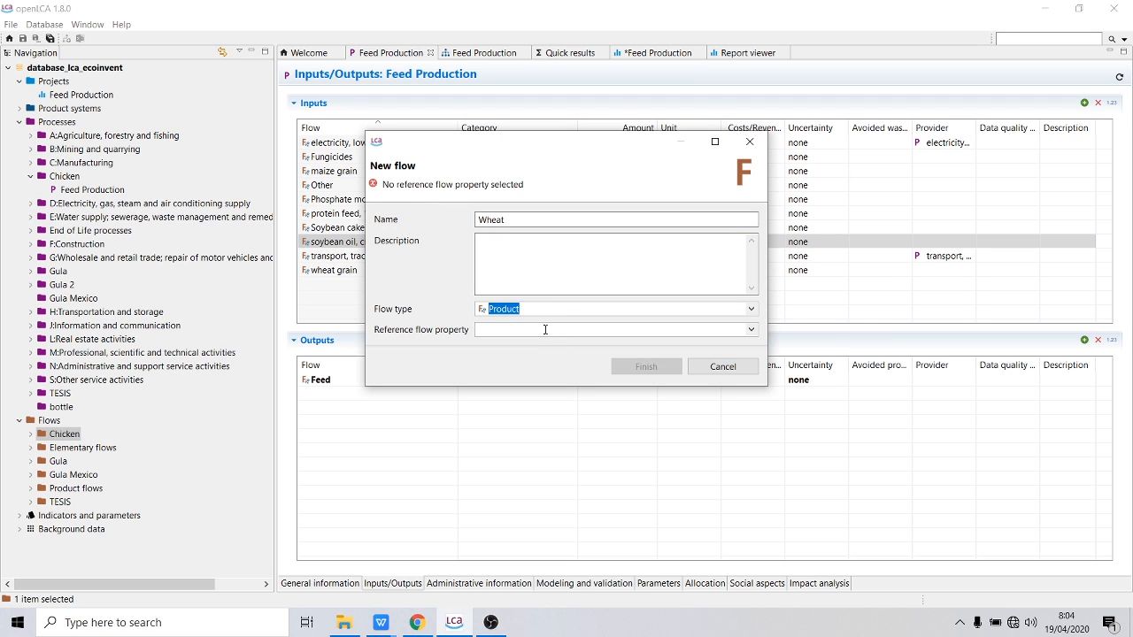
pyautogui.click(545, 329)
pyautogui.press('m')
pyautogui.press('m')
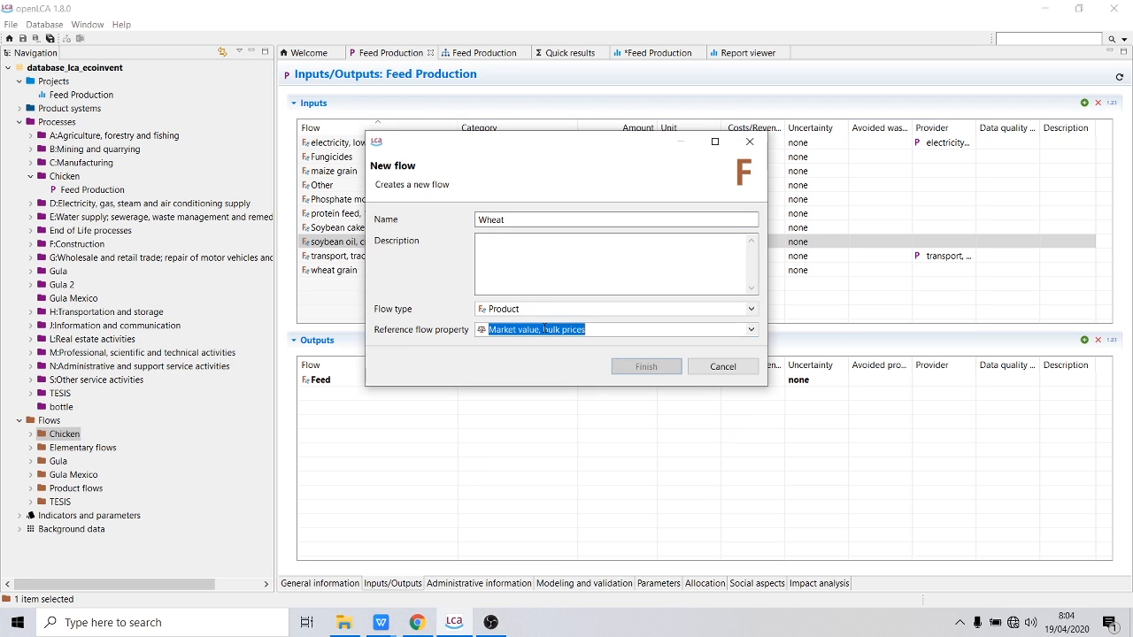
pyautogui.press('Return')
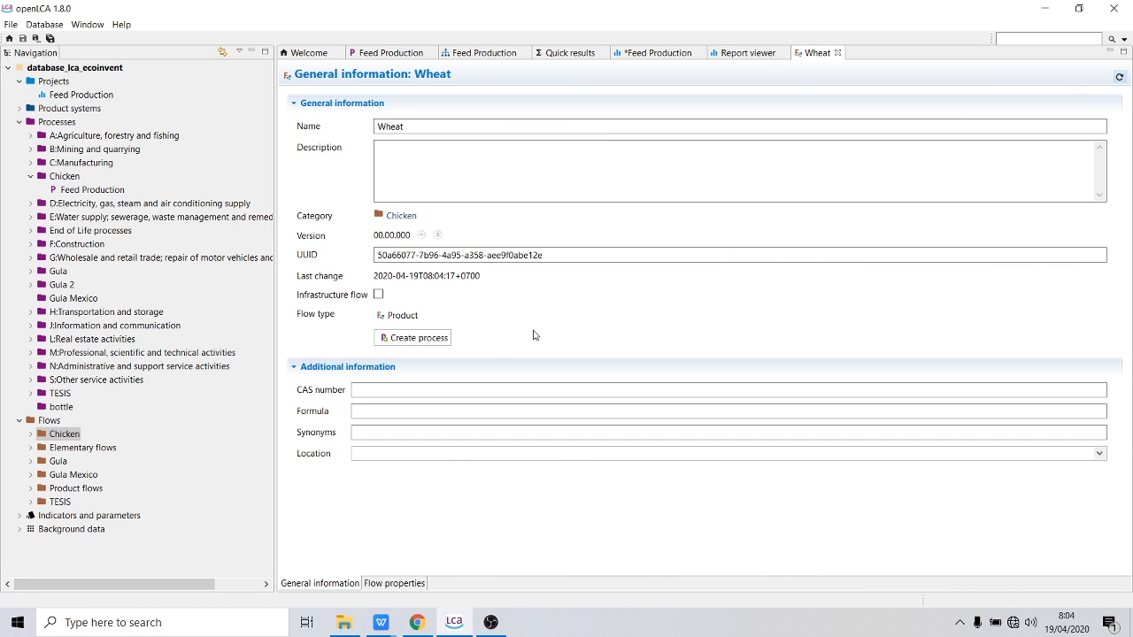
pyautogui.click(837, 54)
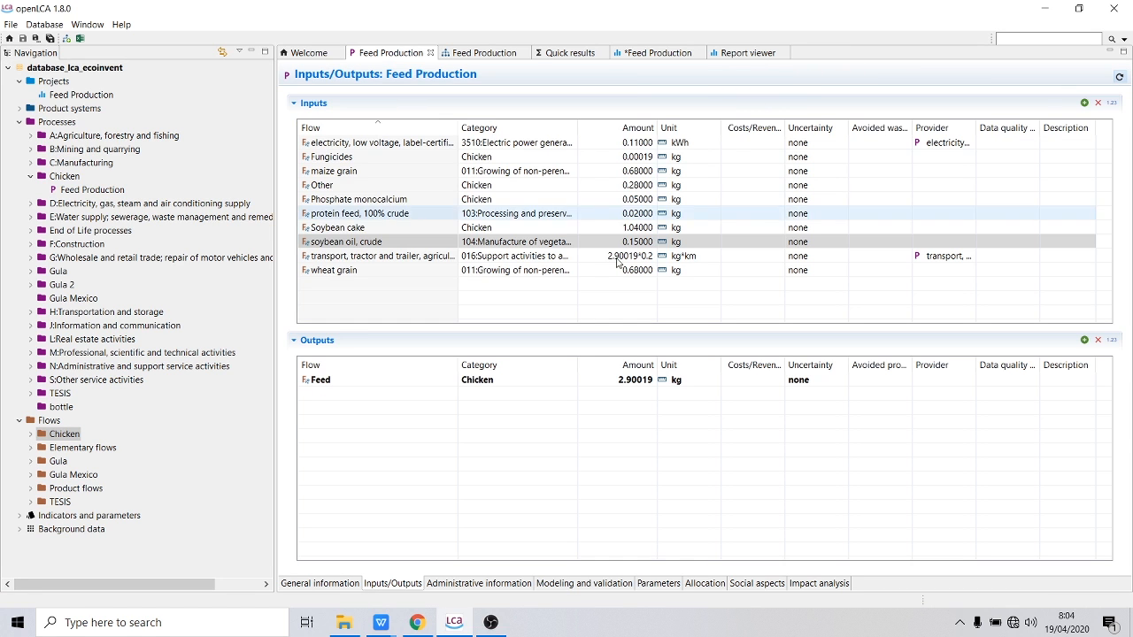
# Step: Add the Maize flow from the Chicken category to the inputs of the Feed Production process
pyautogui.rightClick(385, 283)
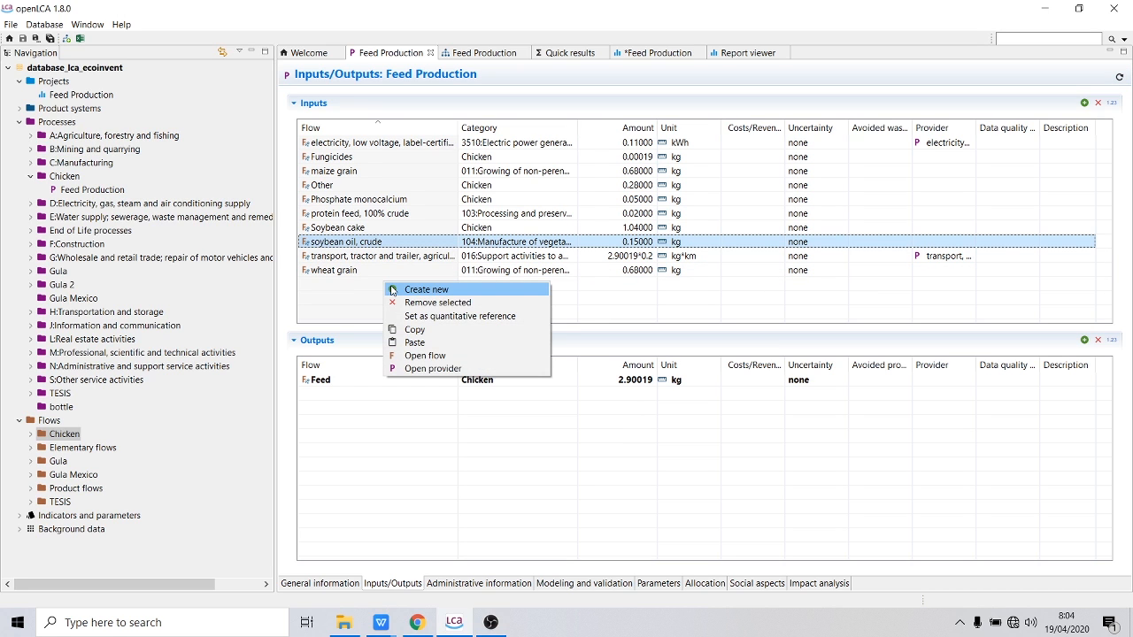
pyautogui.click(392, 290)
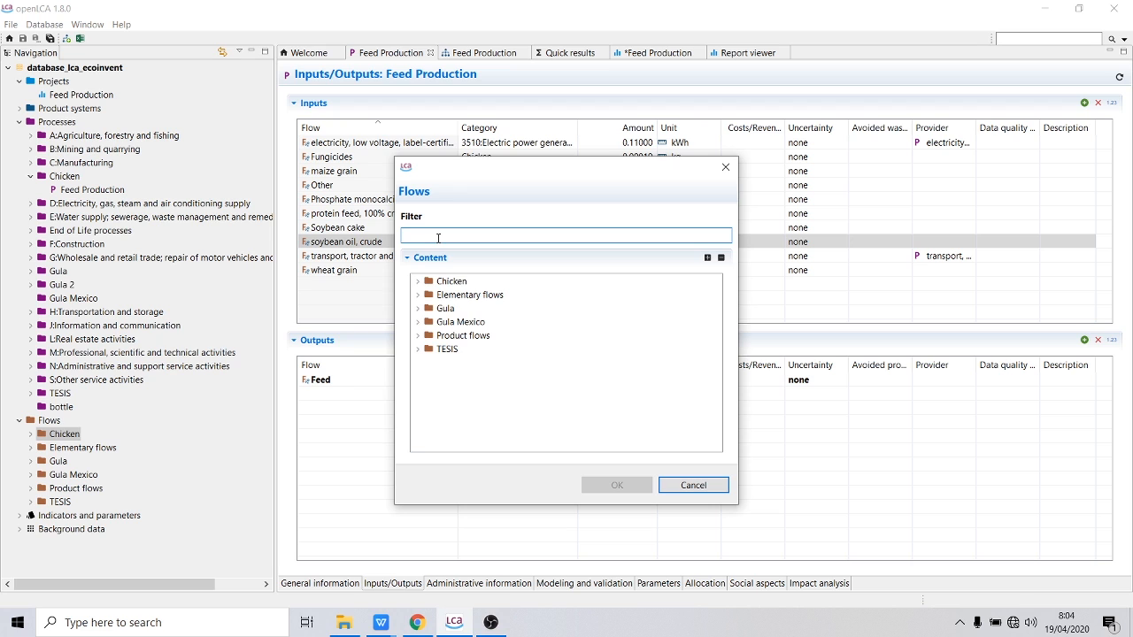
pyautogui.write('mai')
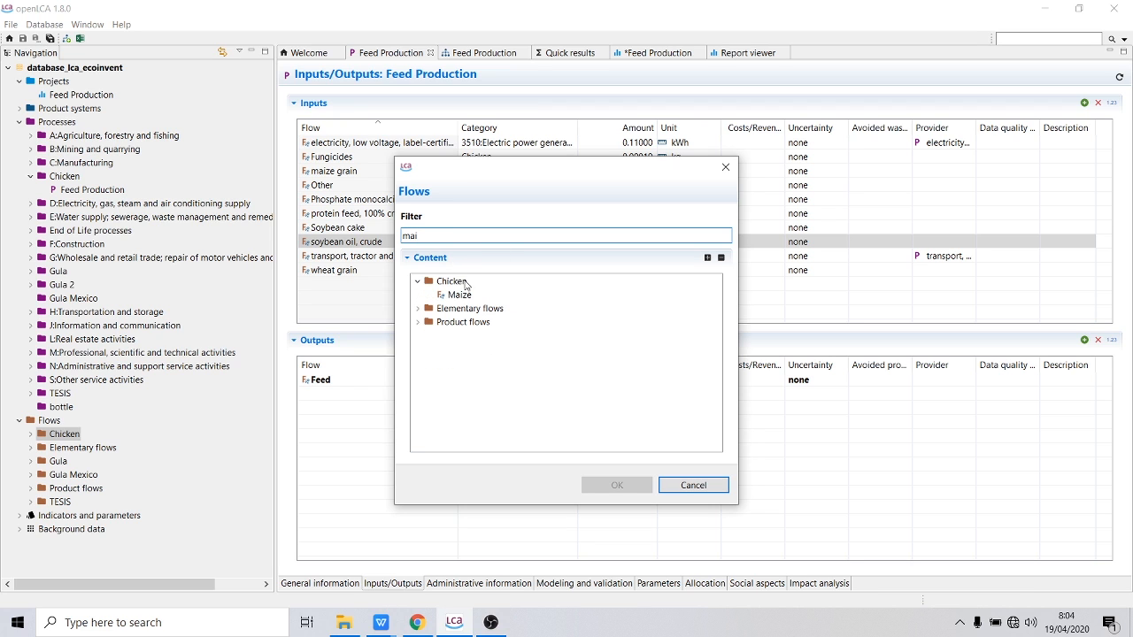
pyautogui.click(456, 295)
pyautogui.click(617, 485)
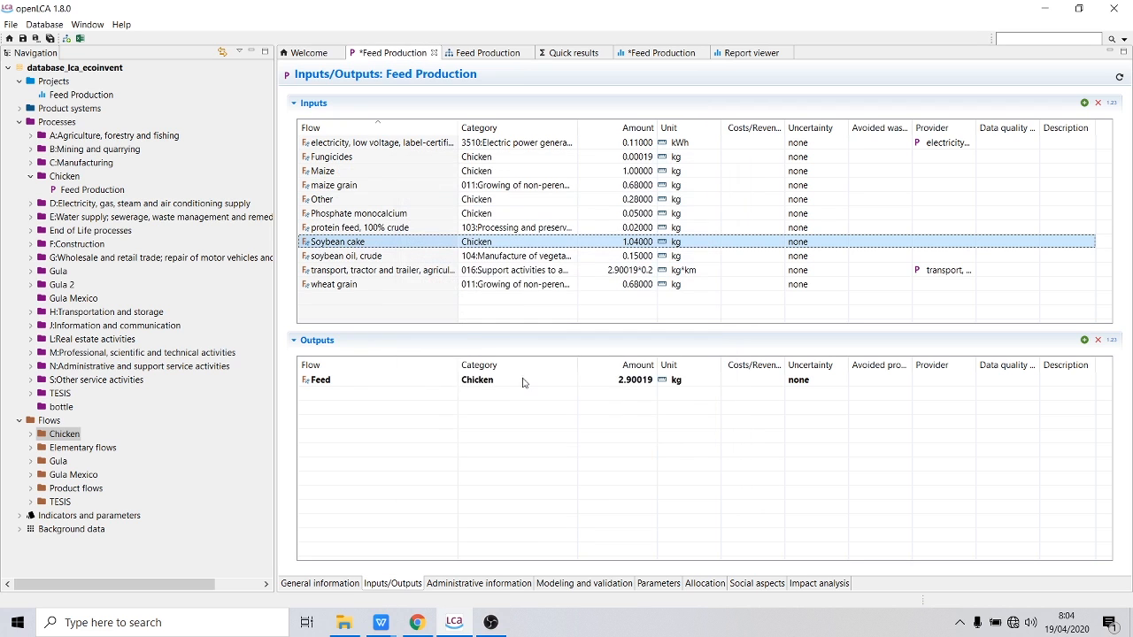
# Step: Add the Protein flow from the Chicken category to the inputs of the Feed Production process
pyautogui.rightClick(395, 298)
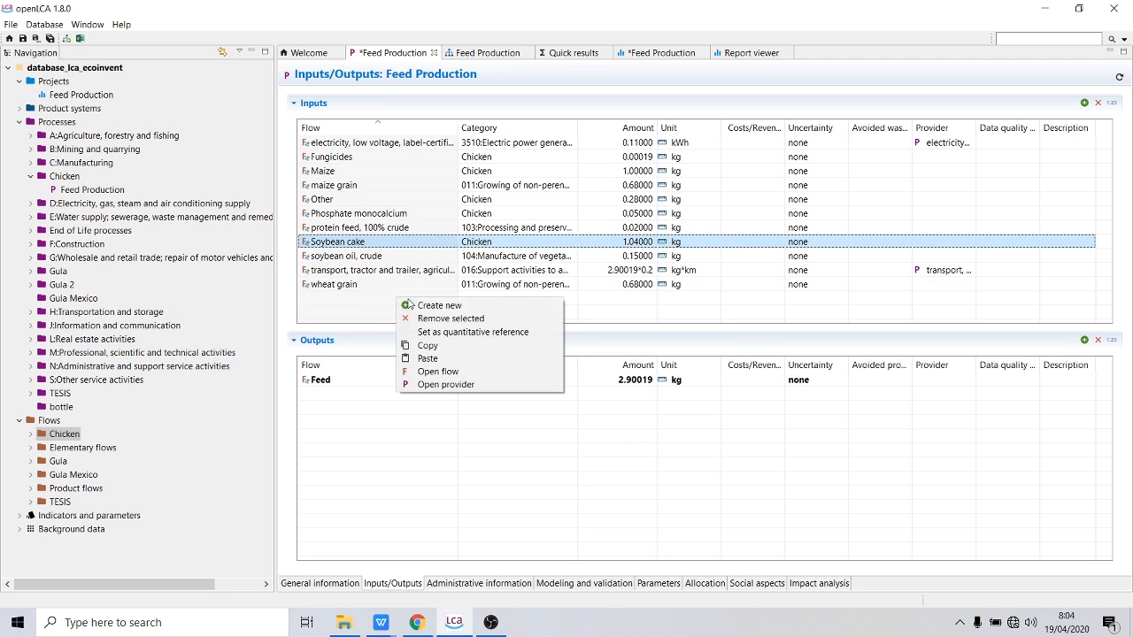
pyautogui.click(414, 306)
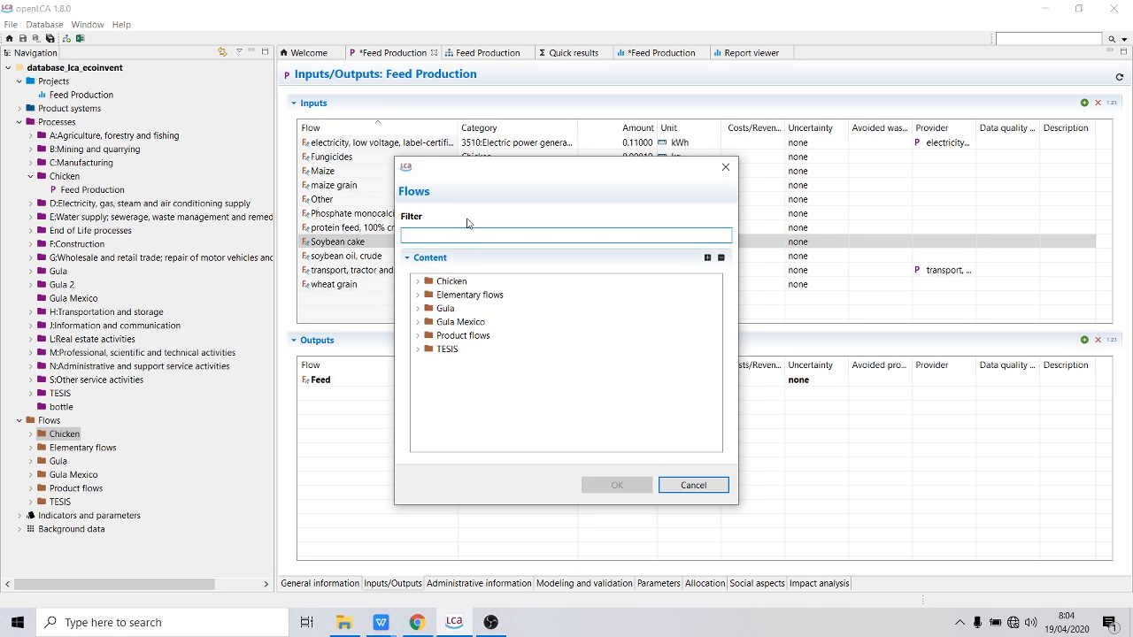
pyautogui.write('protein')
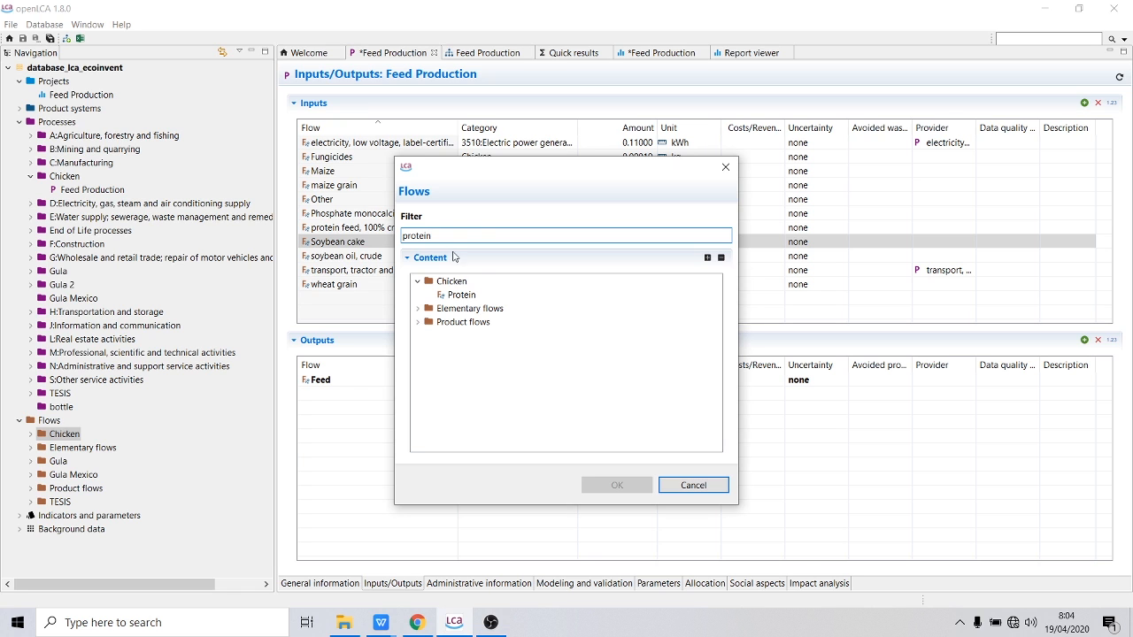
pyautogui.click(461, 295)
pyautogui.click(616, 485)
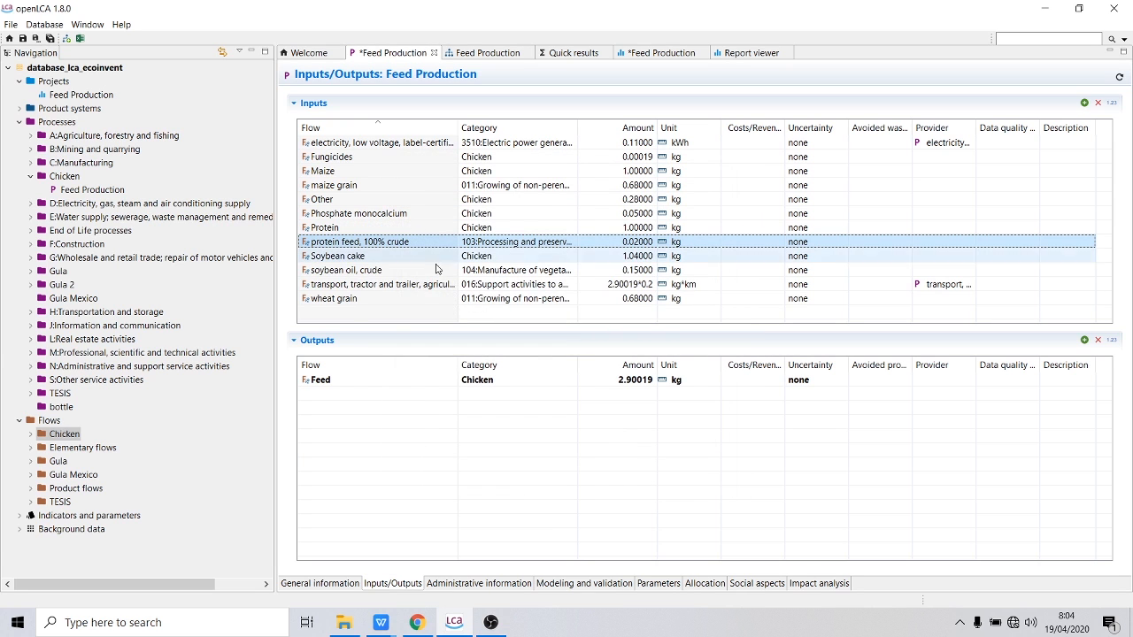
# Step: Add the Soybean Oil flow from the Chicken category to the inputs of the Feed Production process
pyautogui.rightClick(414, 310)
pyautogui.click(435, 319)
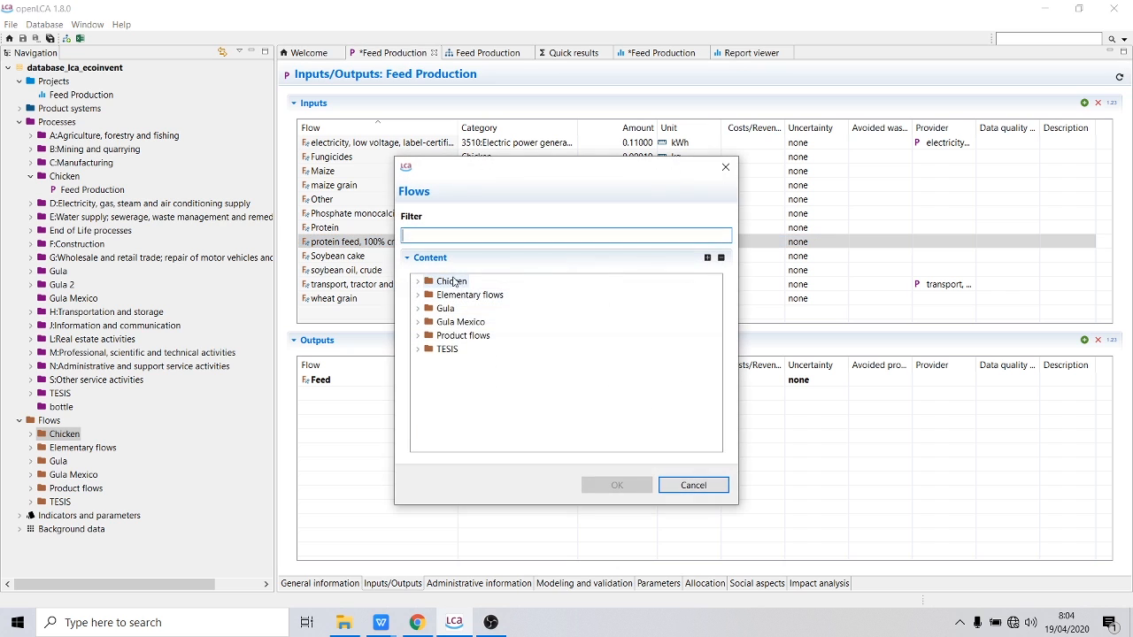
pyautogui.moveTo(516, 169); pyautogui.dragTo(786, 143)
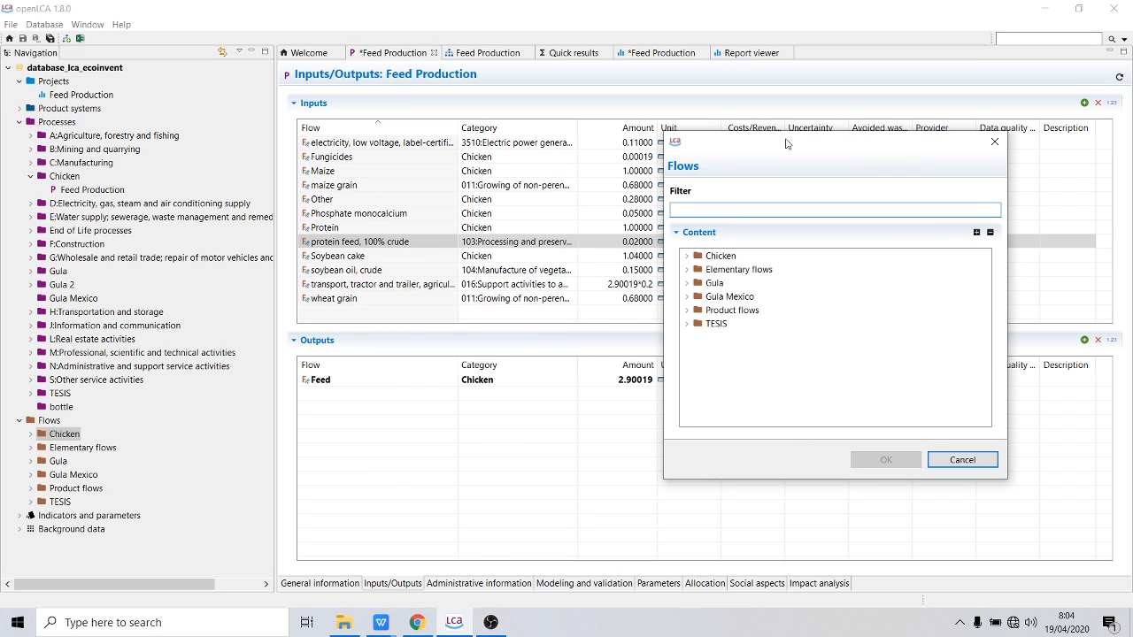
pyautogui.write('soy')
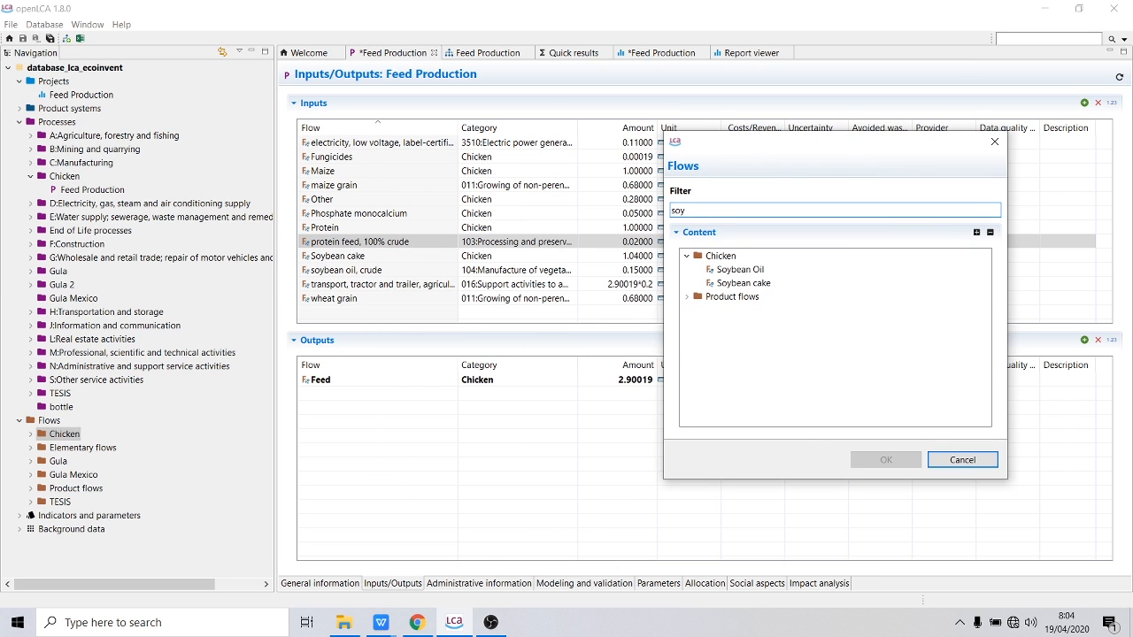
pyautogui.click(758, 268)
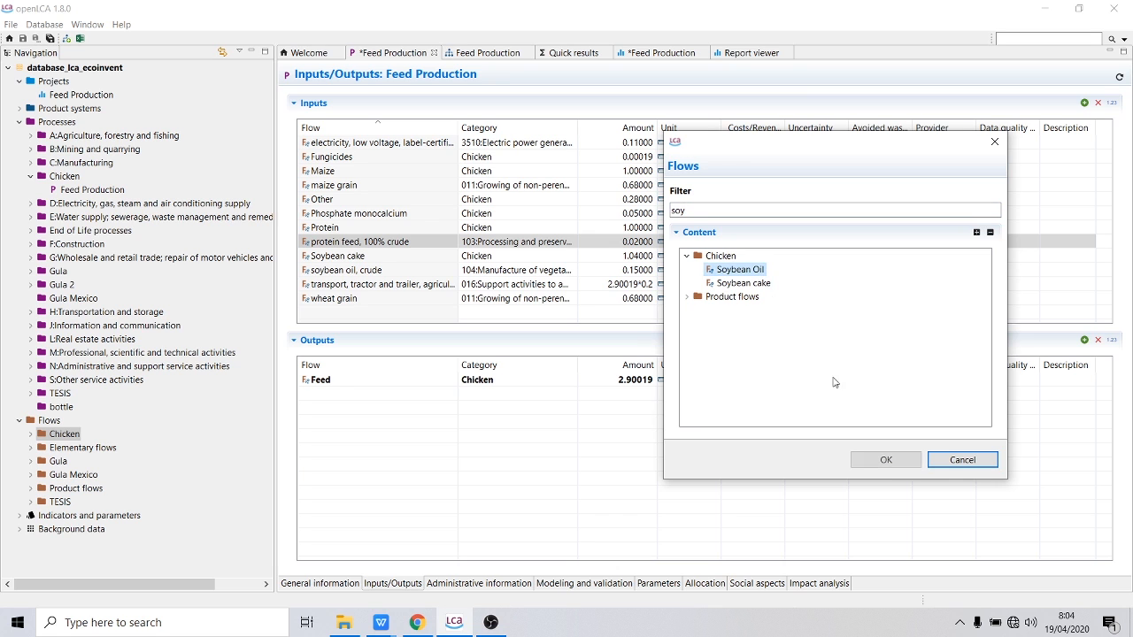
pyautogui.click(885, 459)
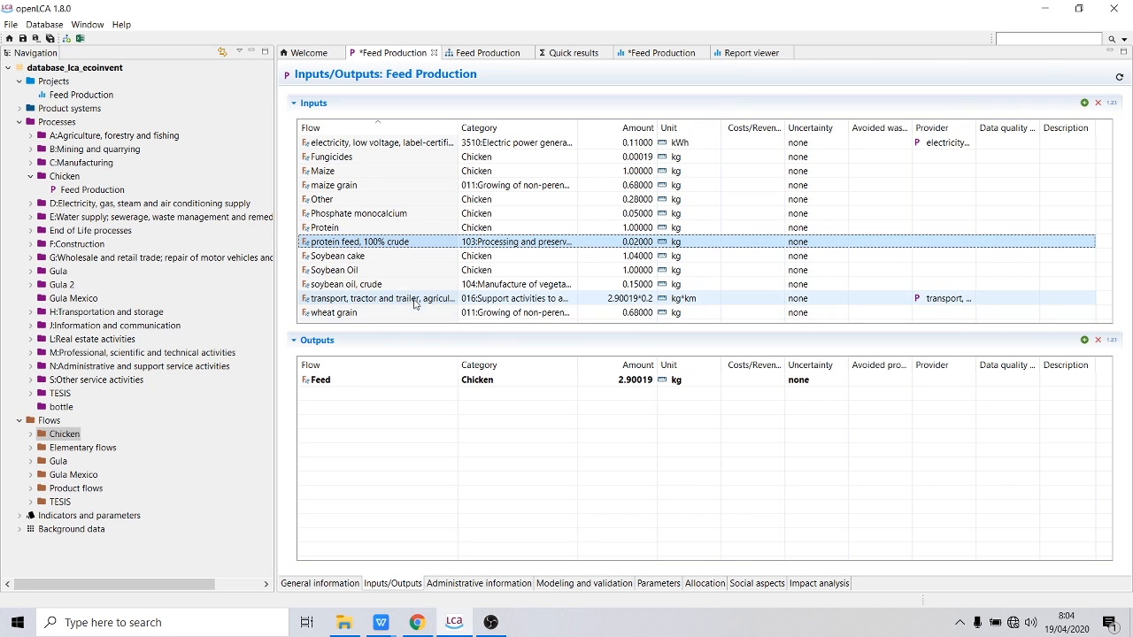
# Step: Add the Wheat flow from the Chicken category to the inputs of the Feed Production process
pyautogui.click(1084, 102)
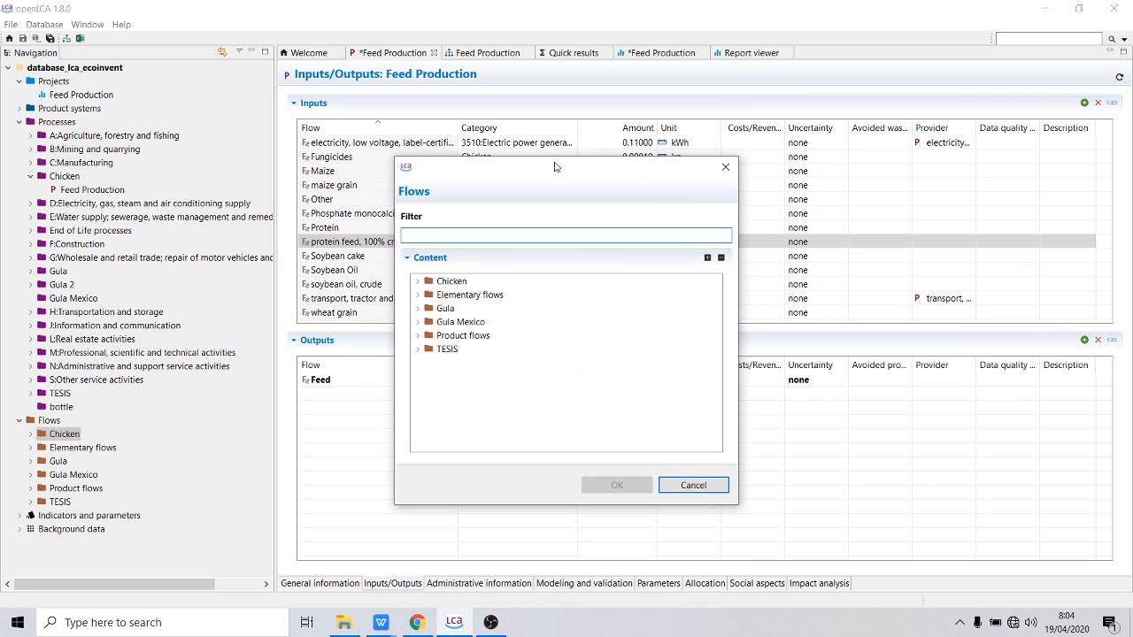
pyautogui.moveTo(556, 166); pyautogui.dragTo(755, 134)
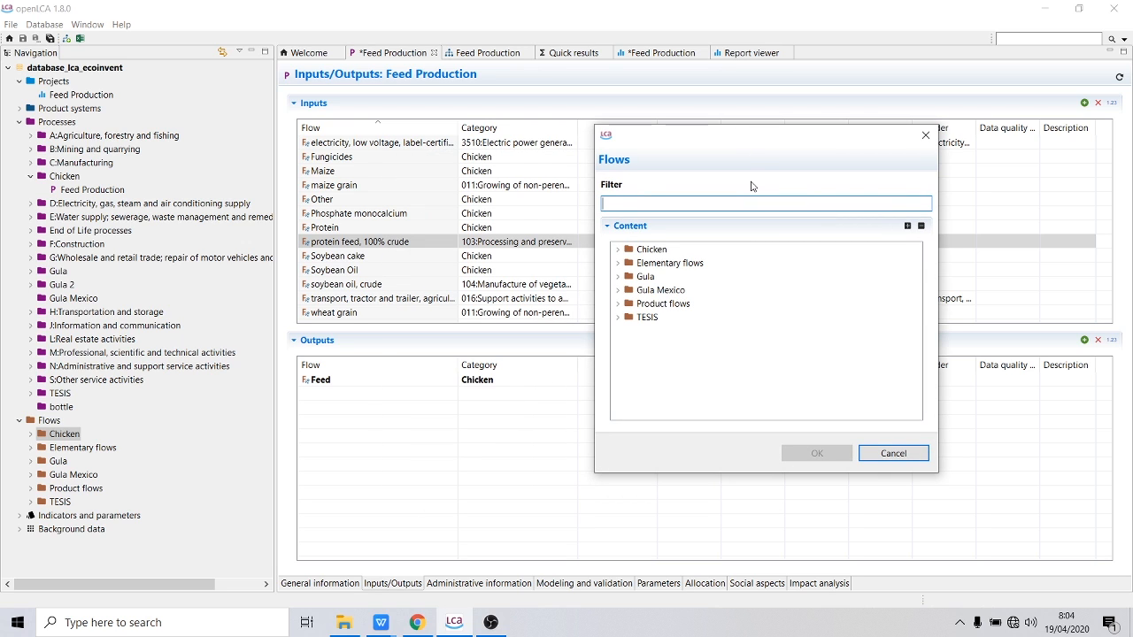
pyautogui.write('whea')
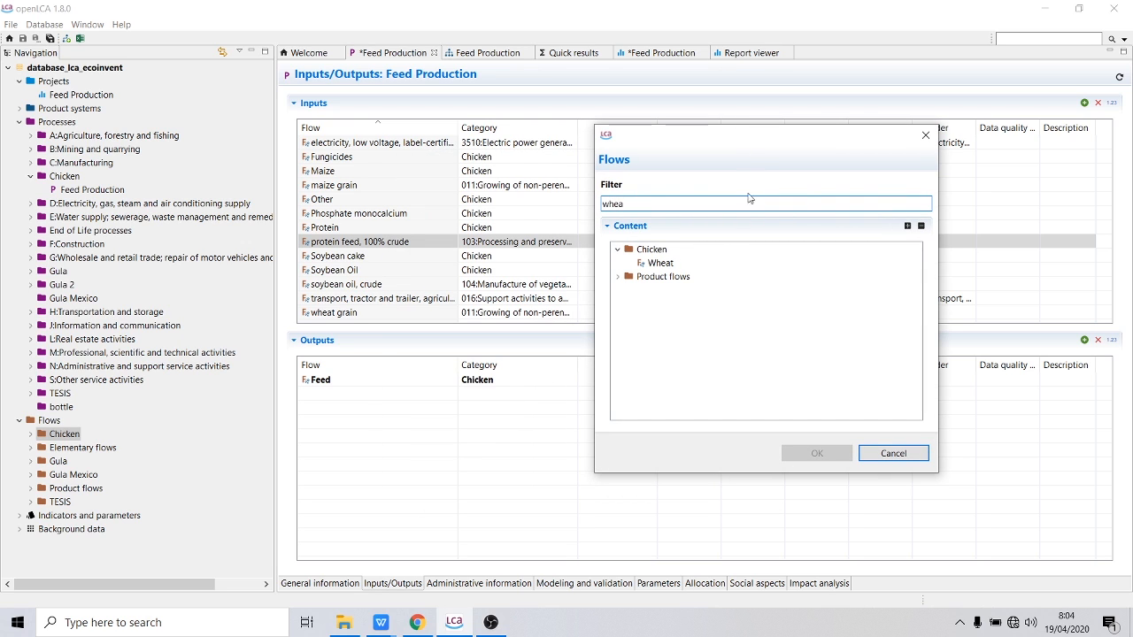
pyautogui.click(659, 263)
pyautogui.click(817, 453)
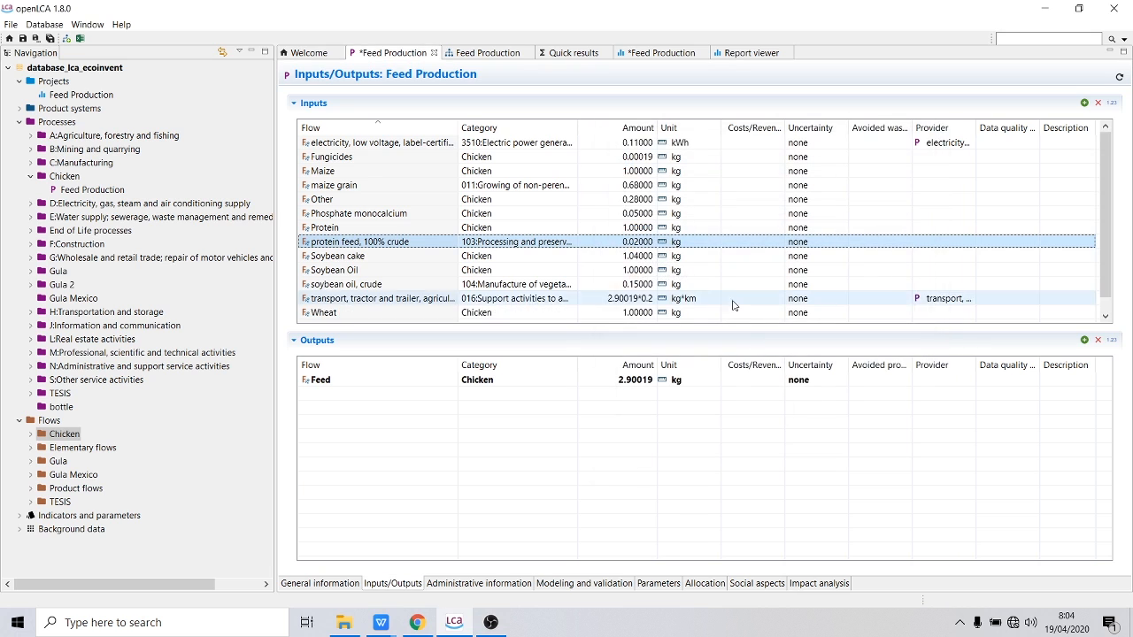
# Step: Copy the maize grain amount to the Maize input of Feed Production, setting Maize to 0.68 kg
pyautogui.click(344, 189)
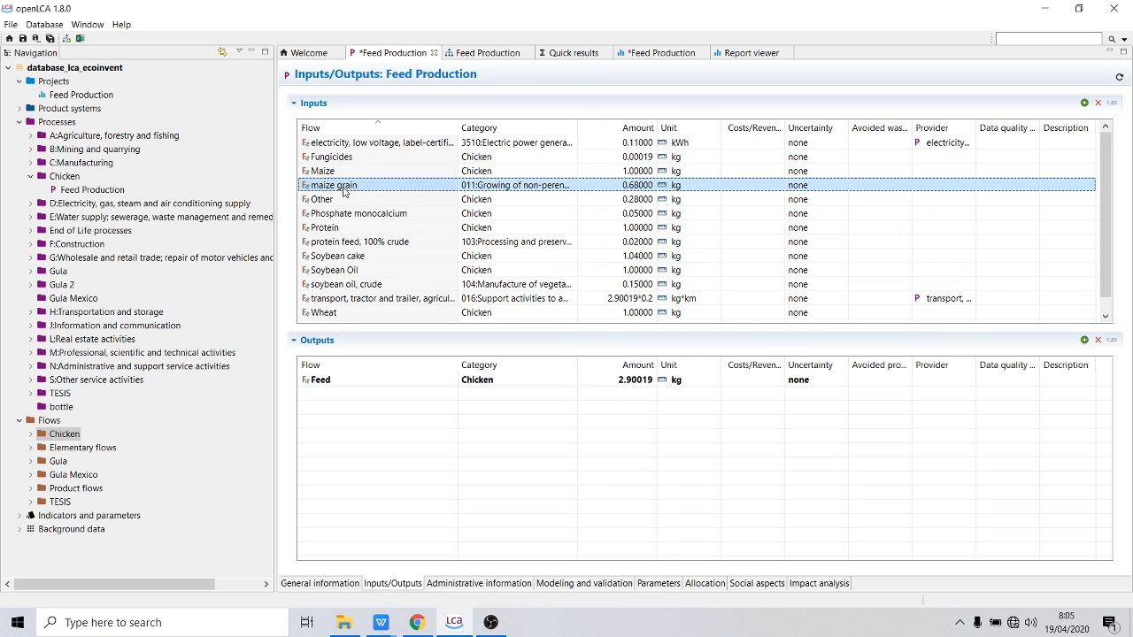
pyautogui.rightClick(343, 187)
pyautogui.click(364, 206)
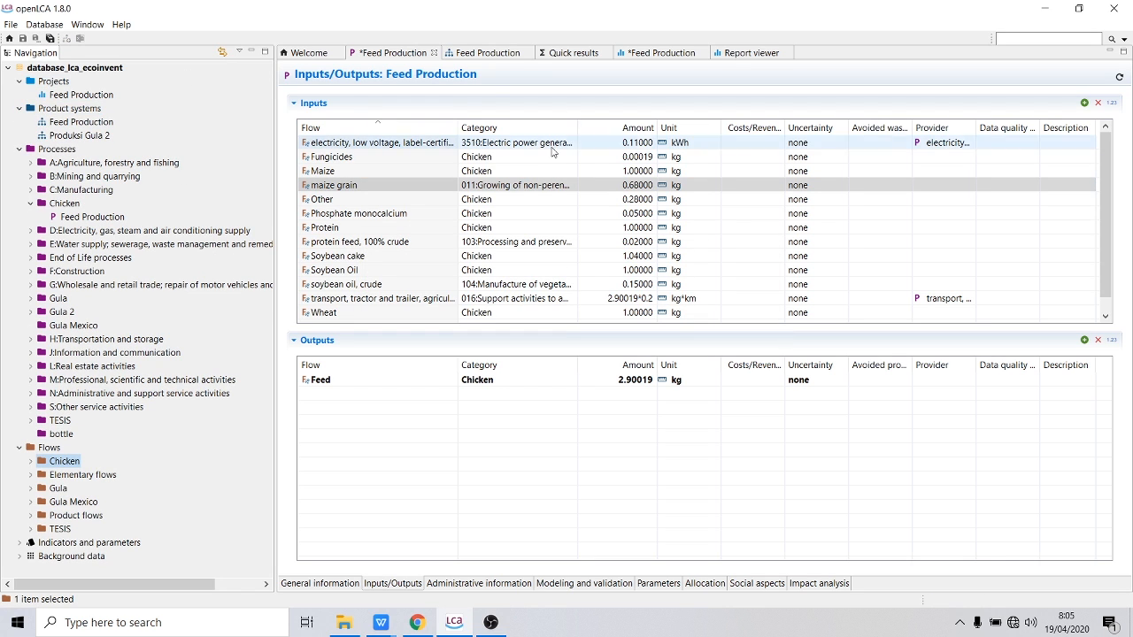
pyautogui.click(638, 185)
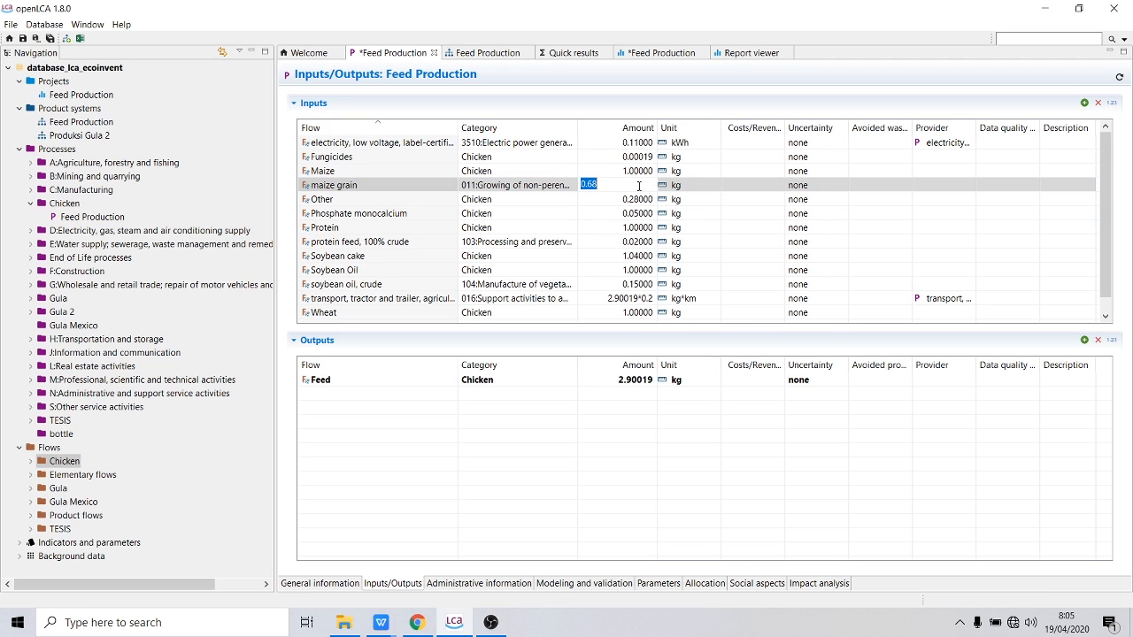
pyautogui.rightClick(639, 184)
pyautogui.click(650, 225)
pyautogui.click(636, 171)
pyautogui.rightClick(635, 168)
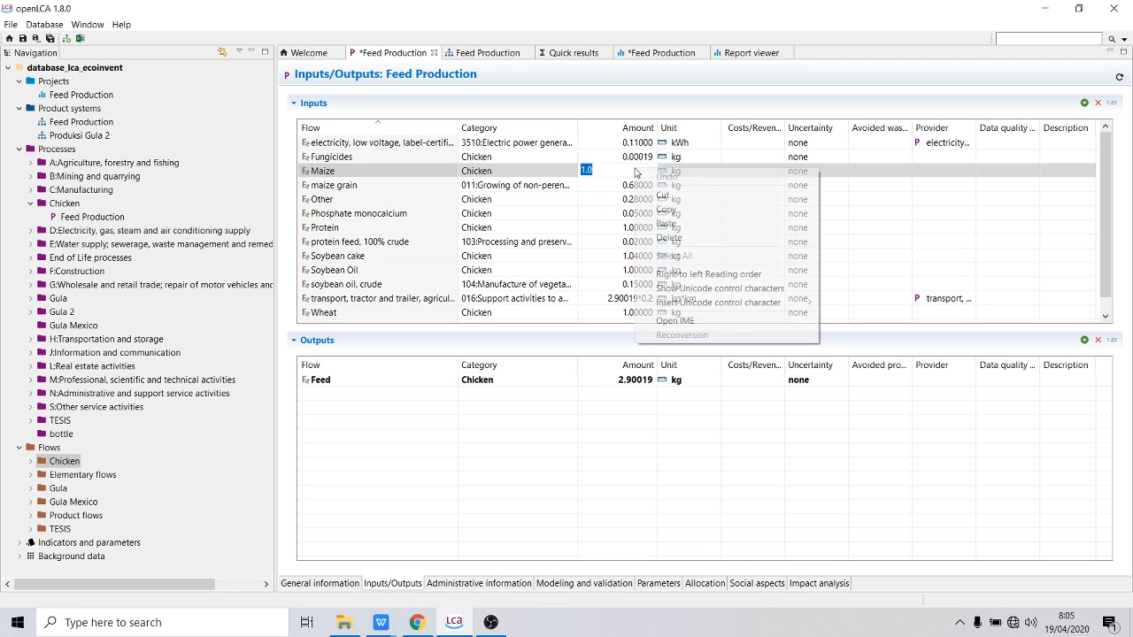
pyautogui.click(665, 224)
# Step: Clear the amount of the maize grain input so that its value is left blank
pyautogui.click(647, 184)
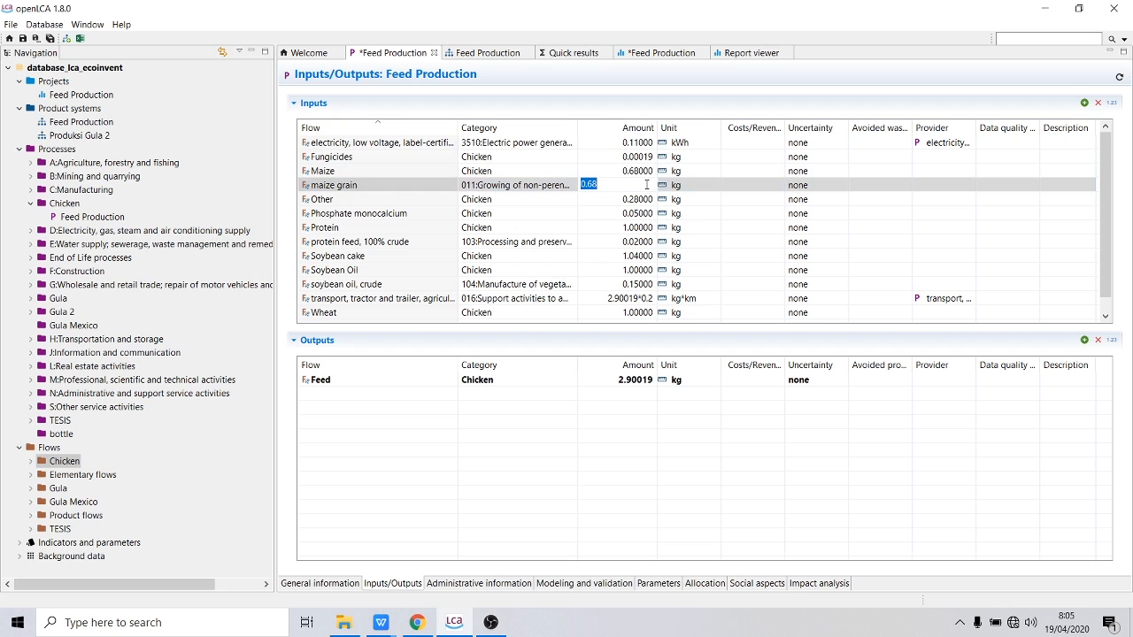
pyautogui.write('0')
pyautogui.click(736, 220)
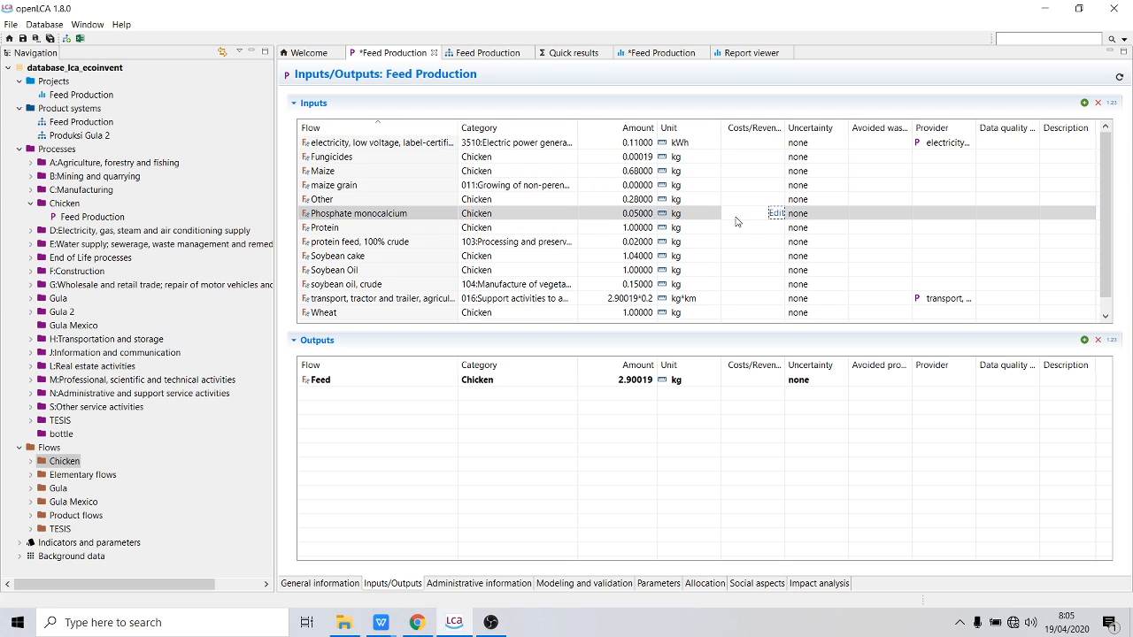
pyautogui.click(641, 184)
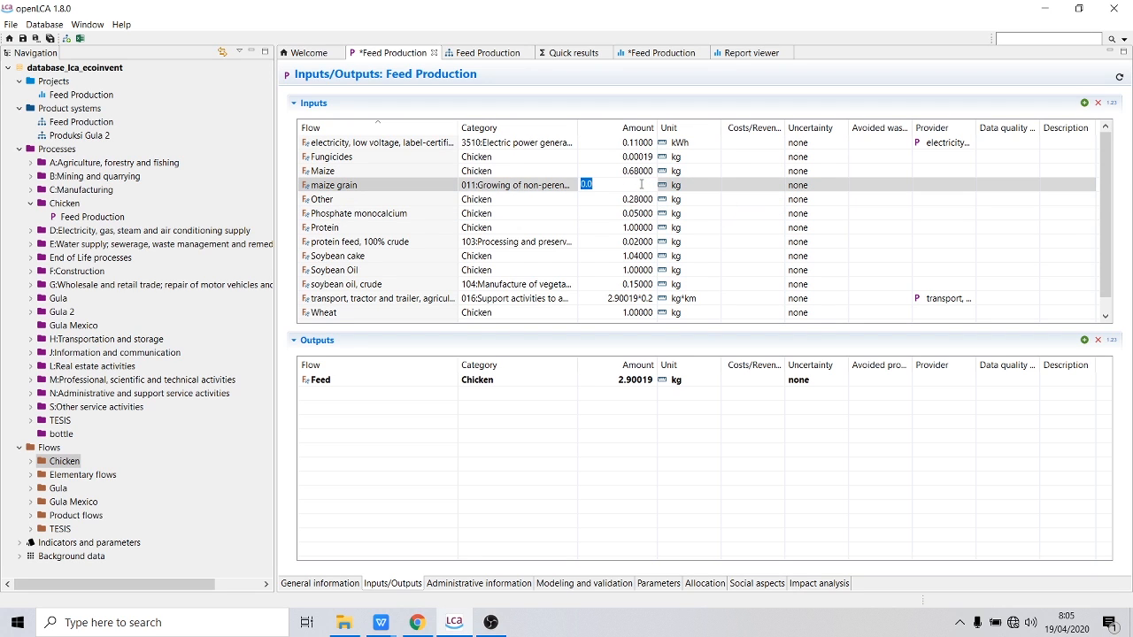
pyautogui.press('BackSpace')
pyautogui.click(918, 242)
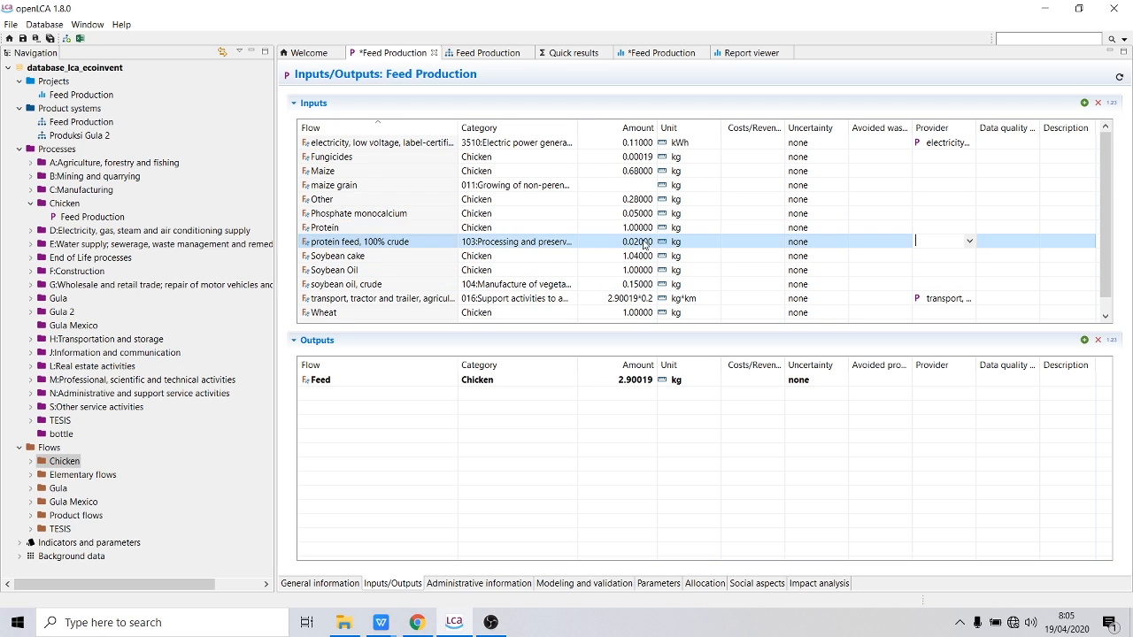
# Step: Move the 0.02 kg amount from the protein feed, 100% crude input to the Protein input
pyautogui.rightClick(643, 244)
pyautogui.click(632, 246)
pyautogui.rightClick(632, 246)
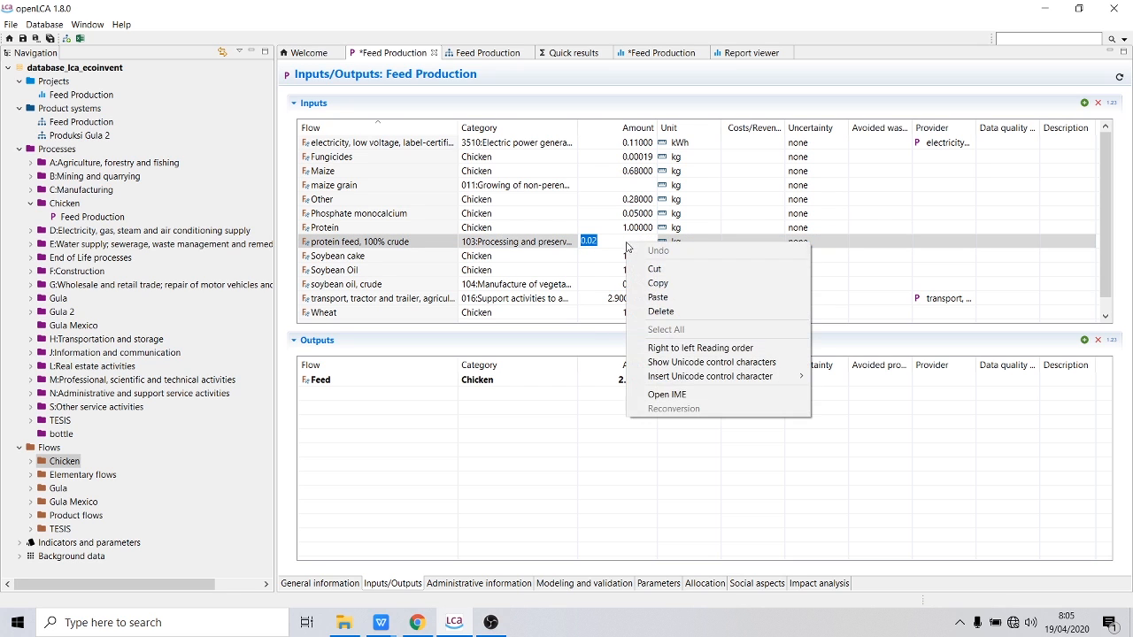
pyautogui.click(653, 268)
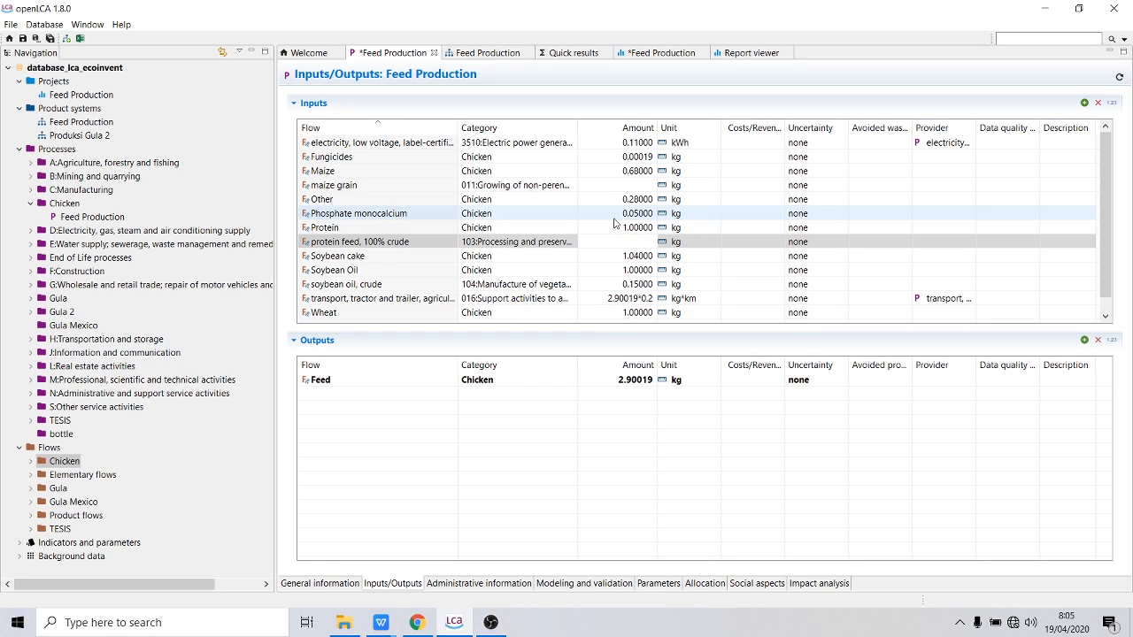
pyautogui.click(633, 228)
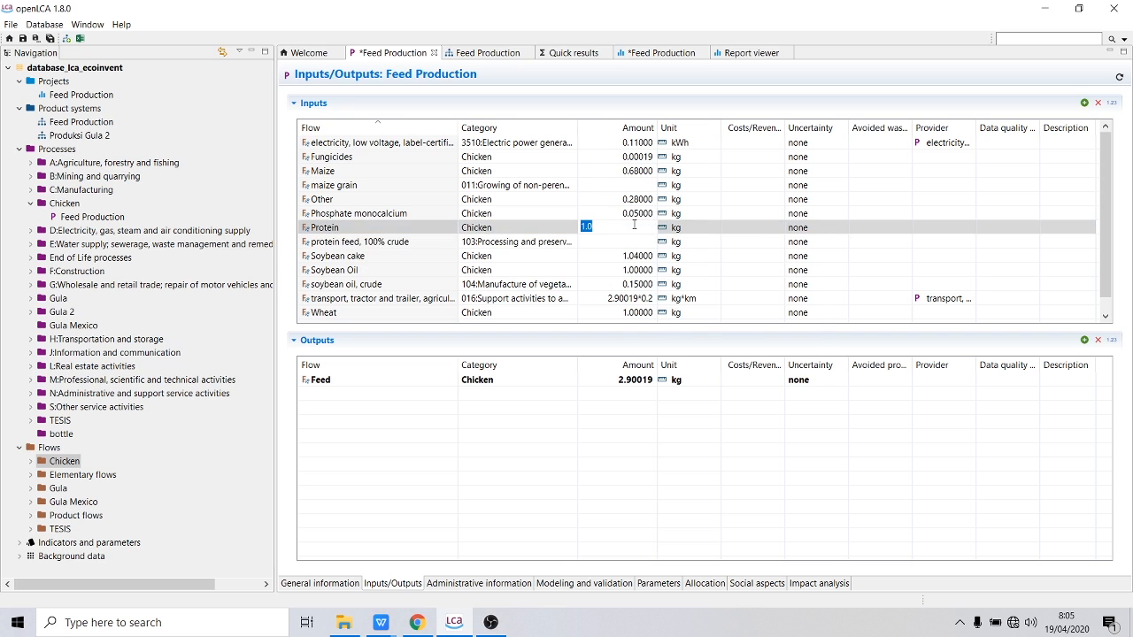
pyautogui.rightClick(633, 227)
pyautogui.click(664, 279)
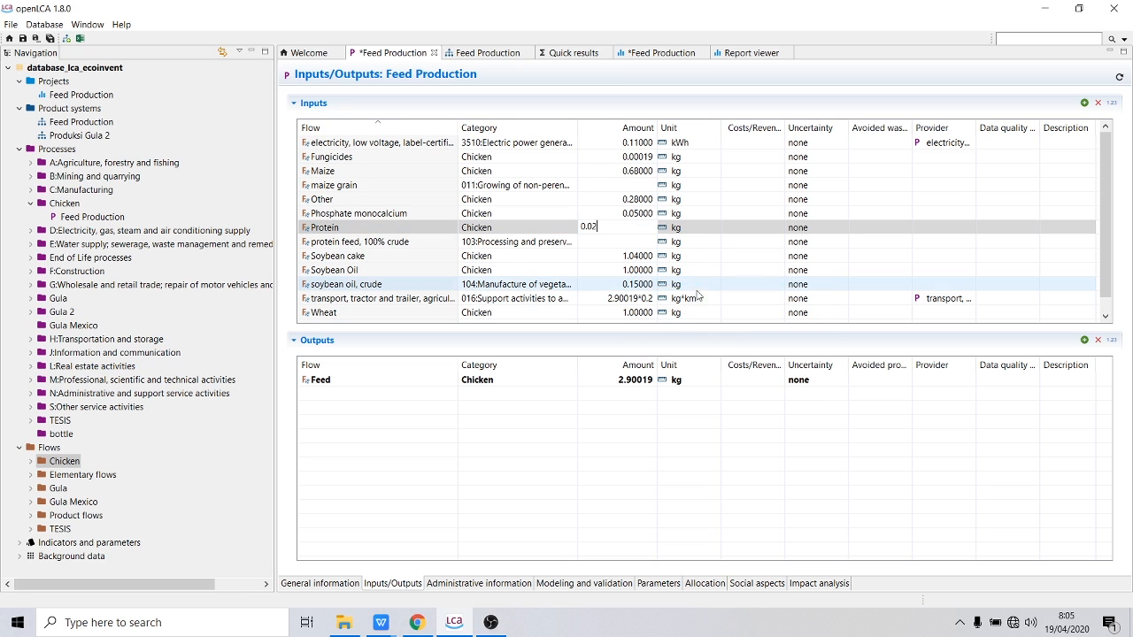
# Step: Move the 0.15 kg amount from the soybean oil, crude input to the Soybean Oil input
pyautogui.click(634, 284)
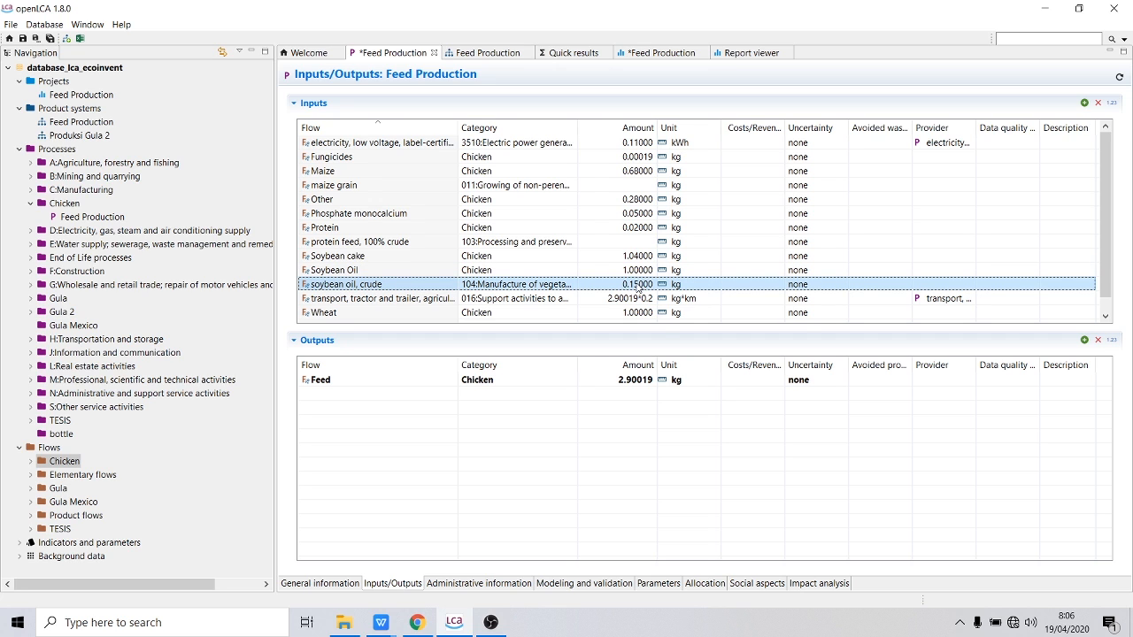
pyautogui.rightClick(635, 286)
pyautogui.click(635, 284)
pyautogui.rightClick(628, 285)
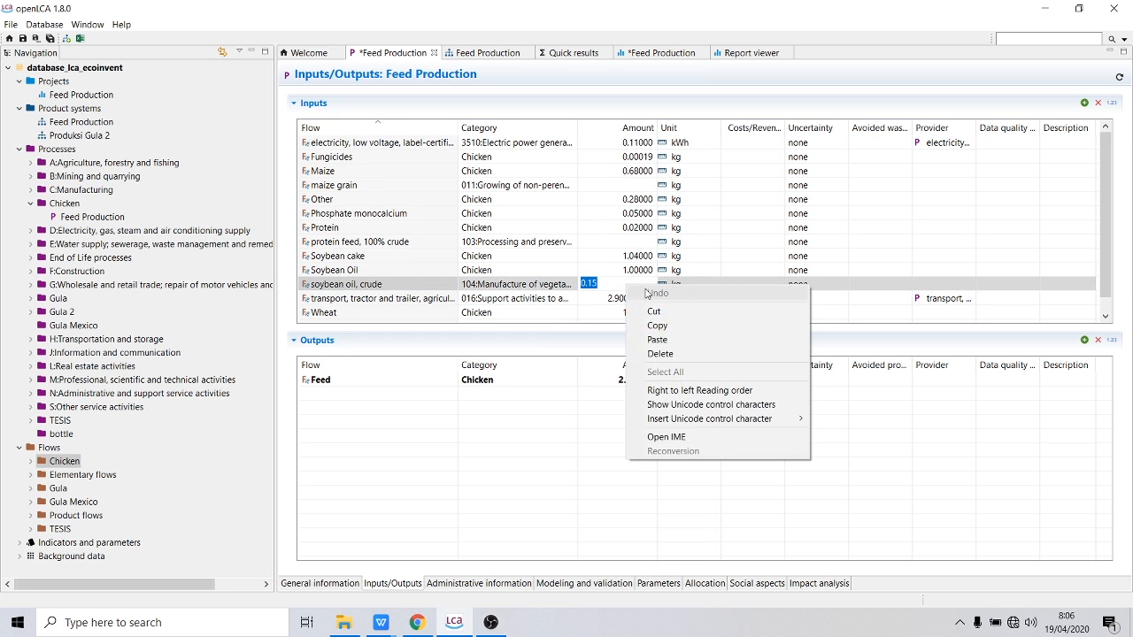
pyautogui.click(654, 313)
pyautogui.click(633, 269)
pyautogui.click(632, 270)
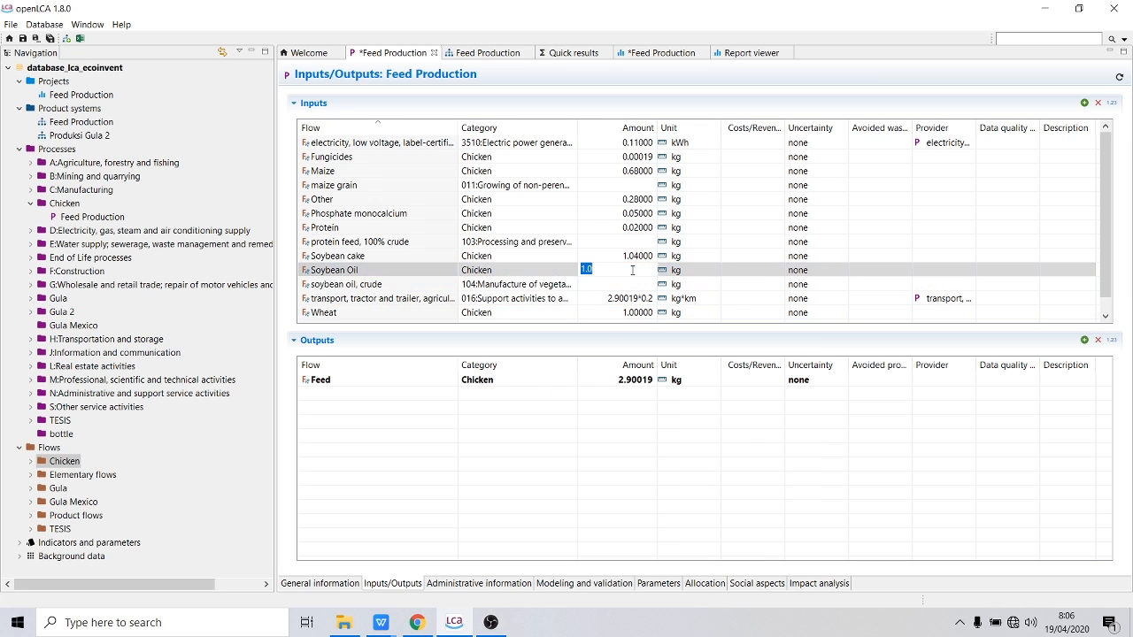
pyautogui.rightClick(633, 270)
pyautogui.click(659, 324)
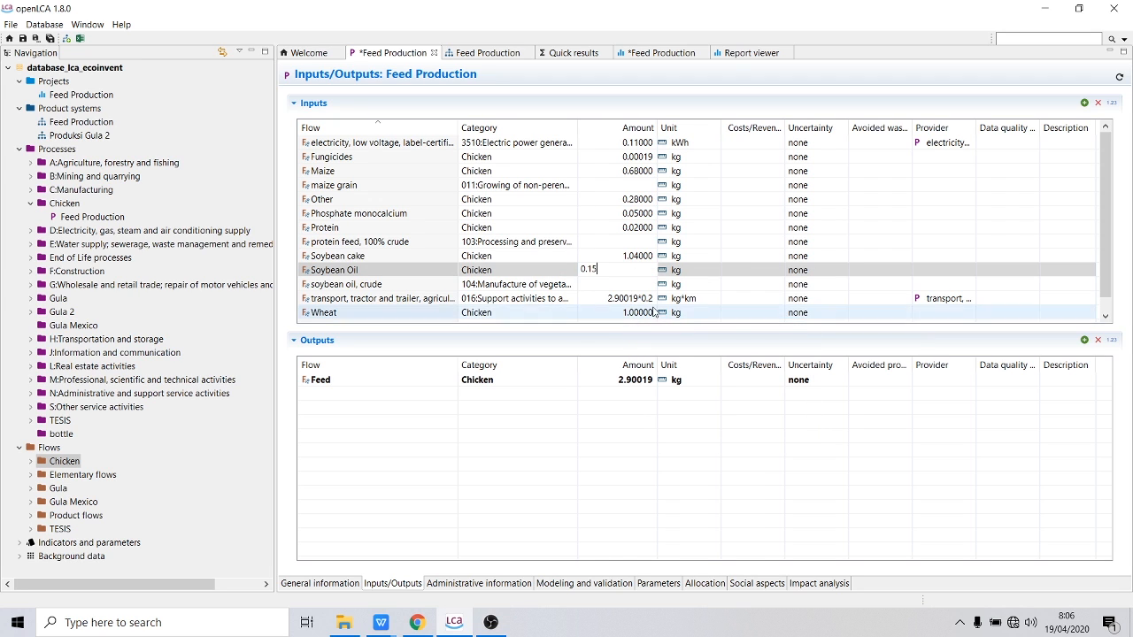
pyautogui.press('Return')
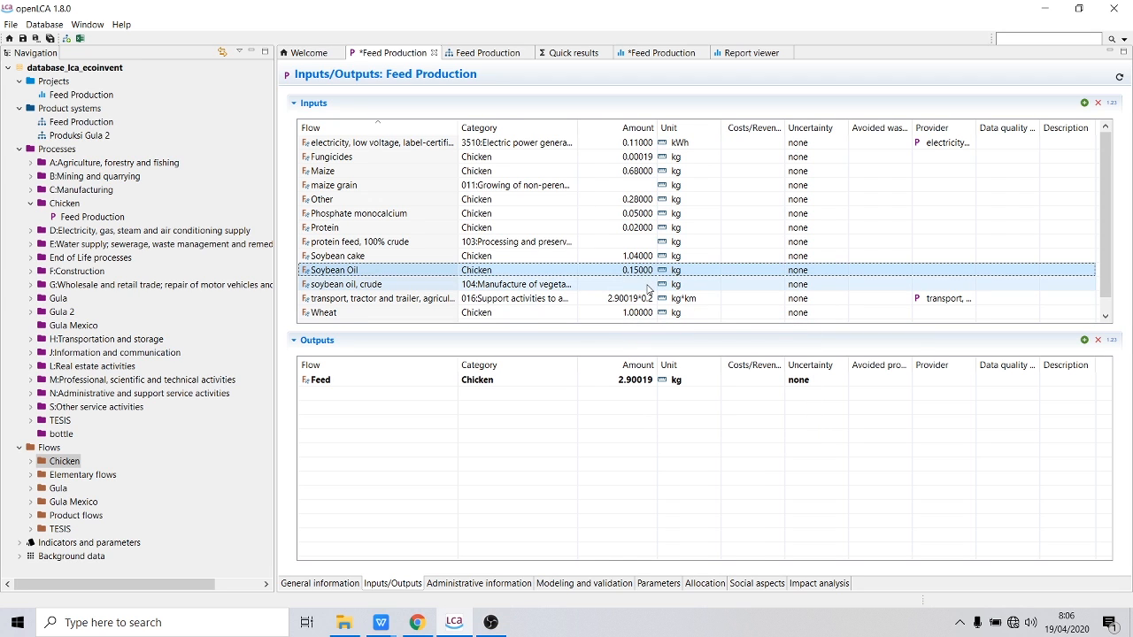
# Step: Clear the amount of the wheat grain input and set the Wheat input to 0.68 kg
pyautogui.scroll(-1, 650, 287)
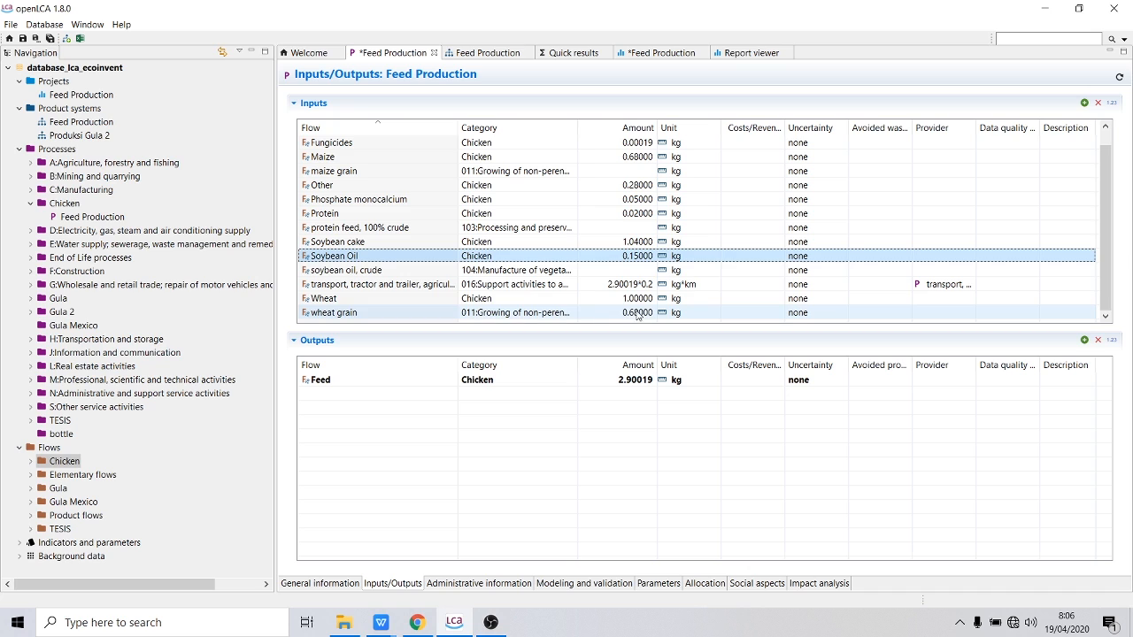
pyautogui.click(636, 314)
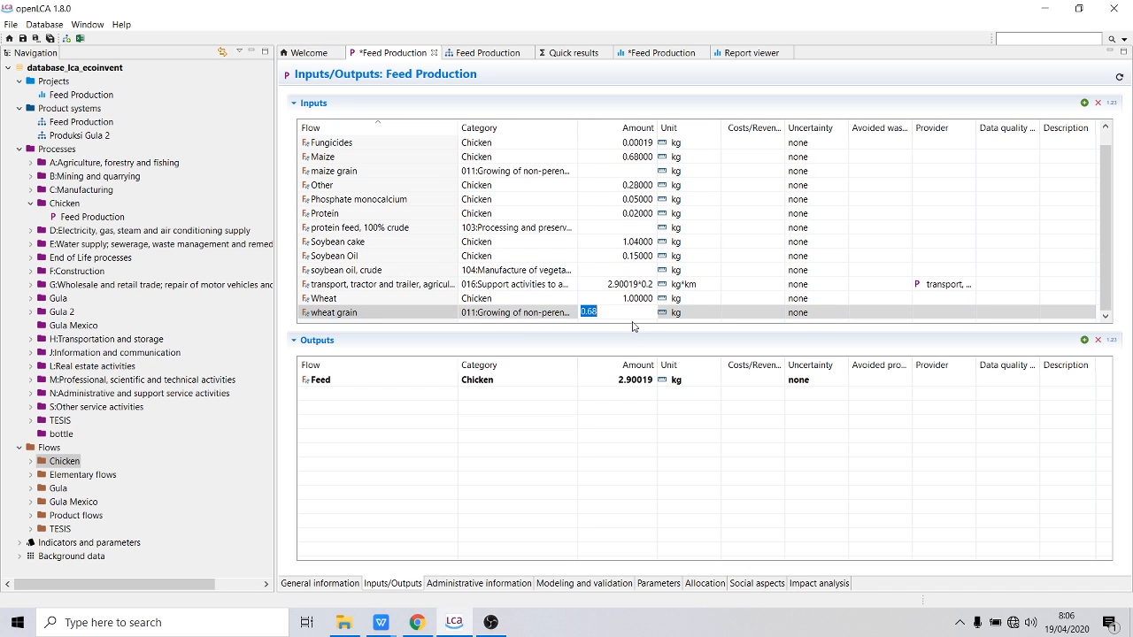
pyautogui.press('BackSpace')
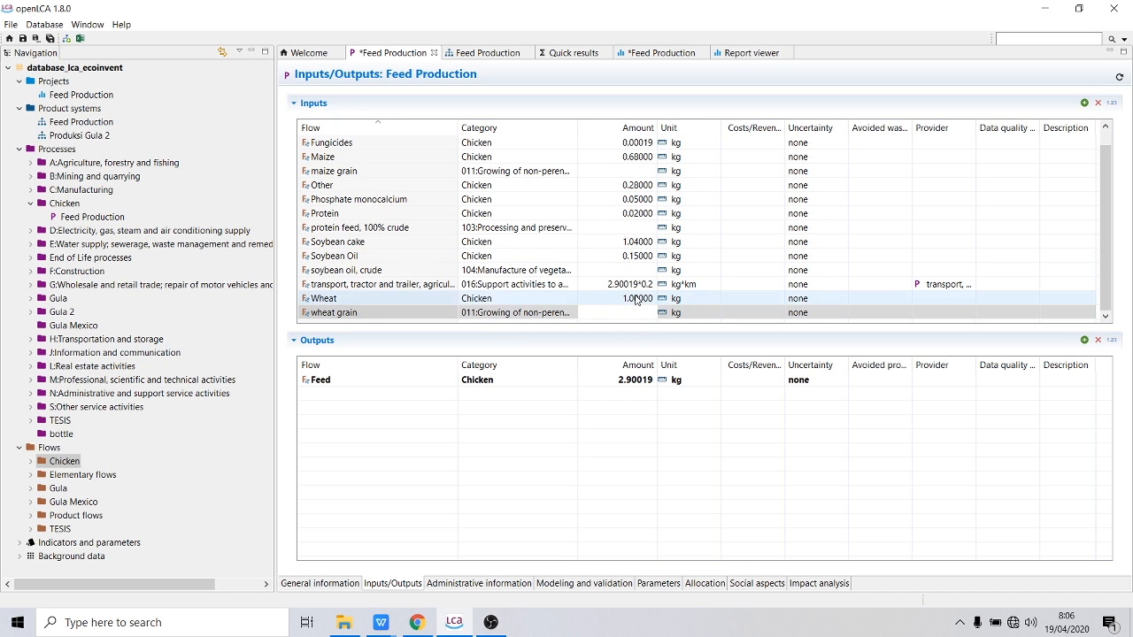
pyautogui.click(636, 299)
pyautogui.write('0.68')
pyautogui.click(640, 314)
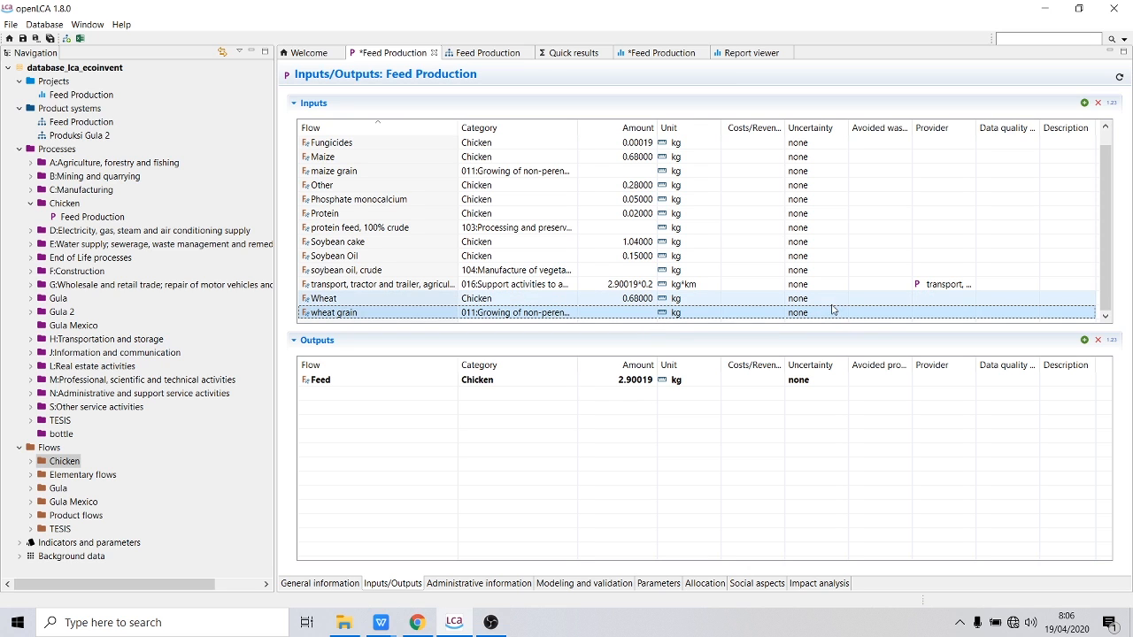
pyautogui.scroll(1, 695, 265)
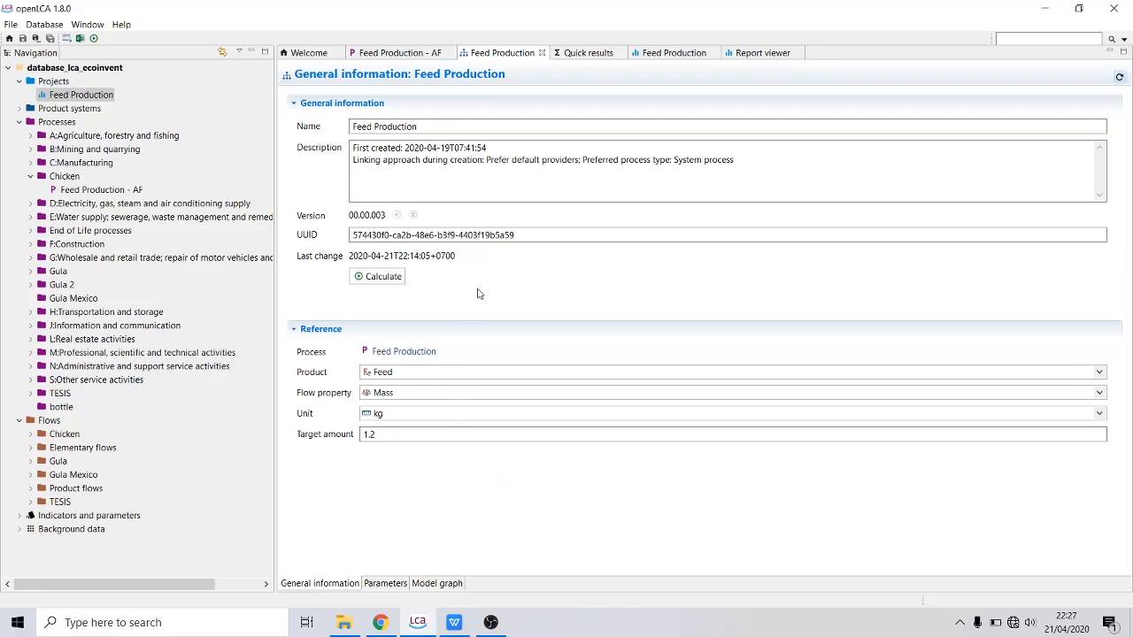
# Step: Calculate quick results for the Feed Production product system using CML (baseline) [v4.4, January 2015] and World, 2000 [year]
pyautogui.click(378, 280)
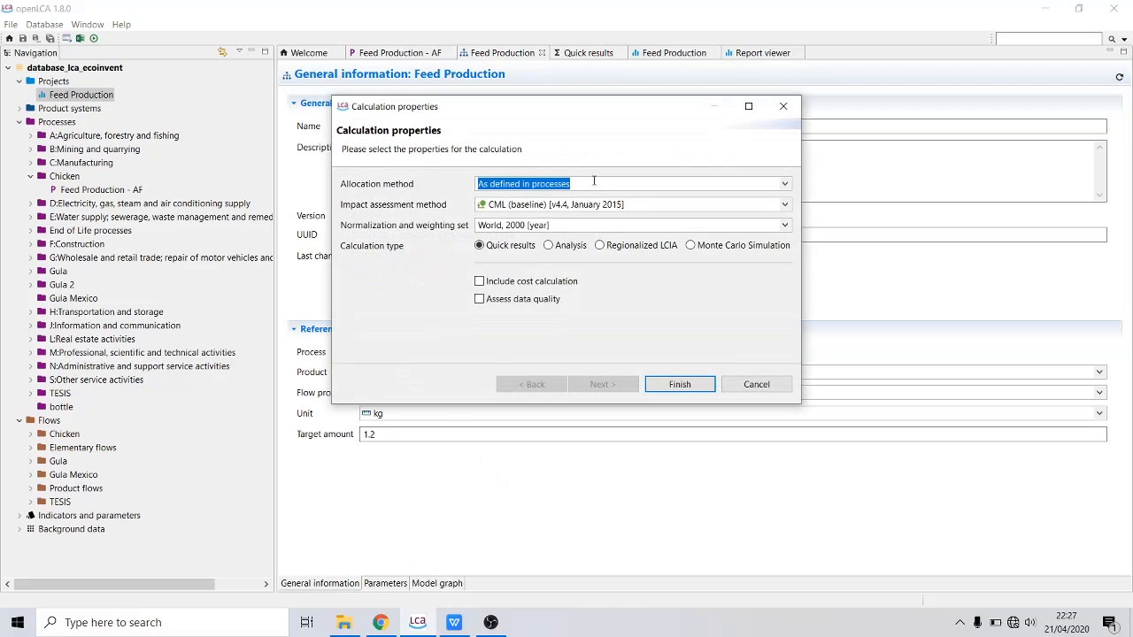
pyautogui.click(676, 386)
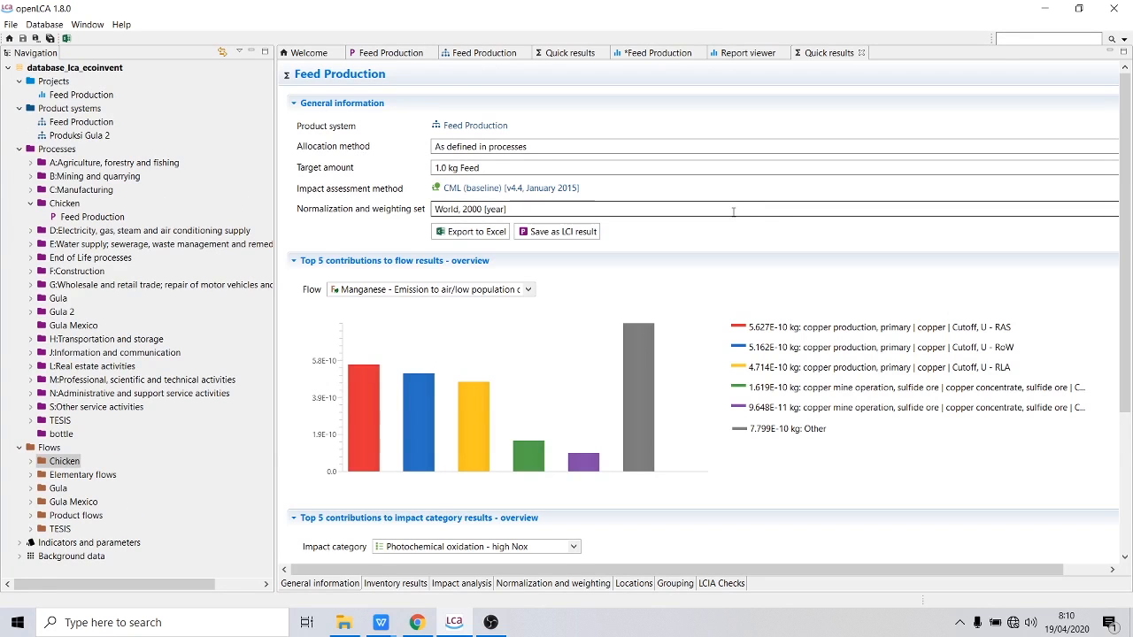
# Step: Review the top 5 contribution charts in the quick results and open the impact category choices
pyautogui.scroll(-5, 691, 241)
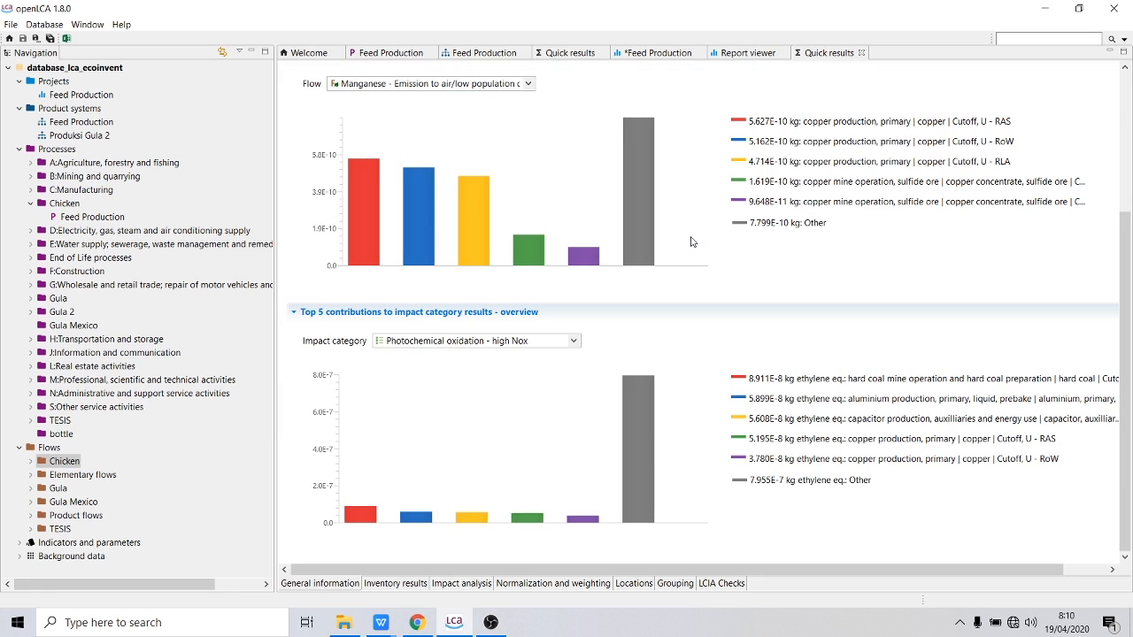
pyautogui.click(562, 343)
pyautogui.scroll(2, 490, 389)
pyautogui.click(489, 383)
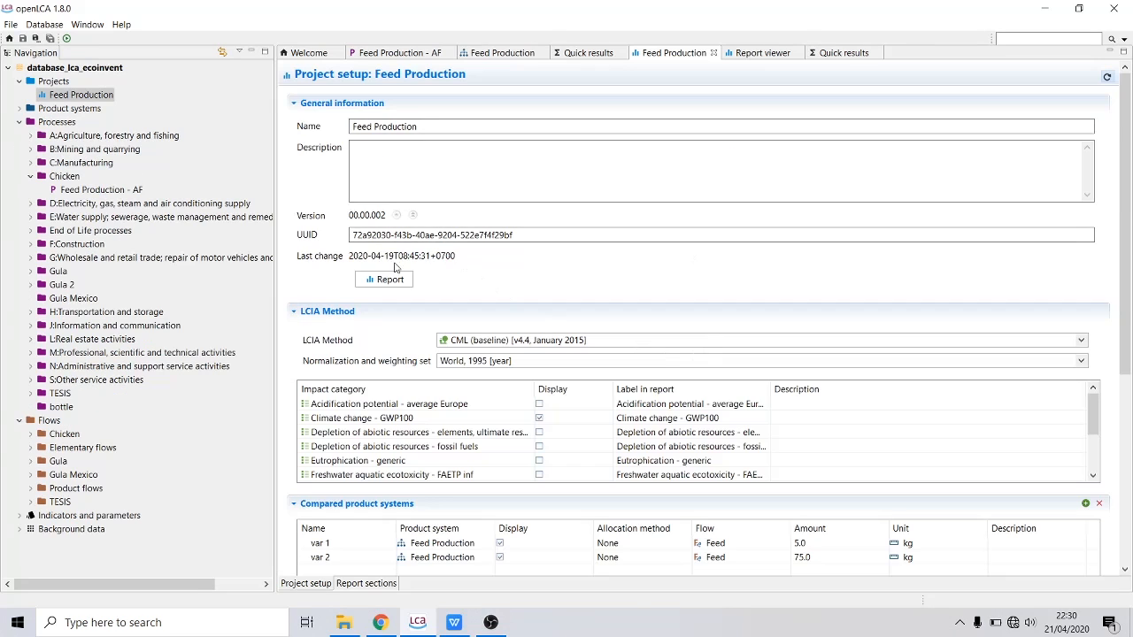
# Step: Generate the Feed Production project report and examine the LCIA, single indicator, process contribution and relative results of var 1 and var 2
pyautogui.click(381, 276)
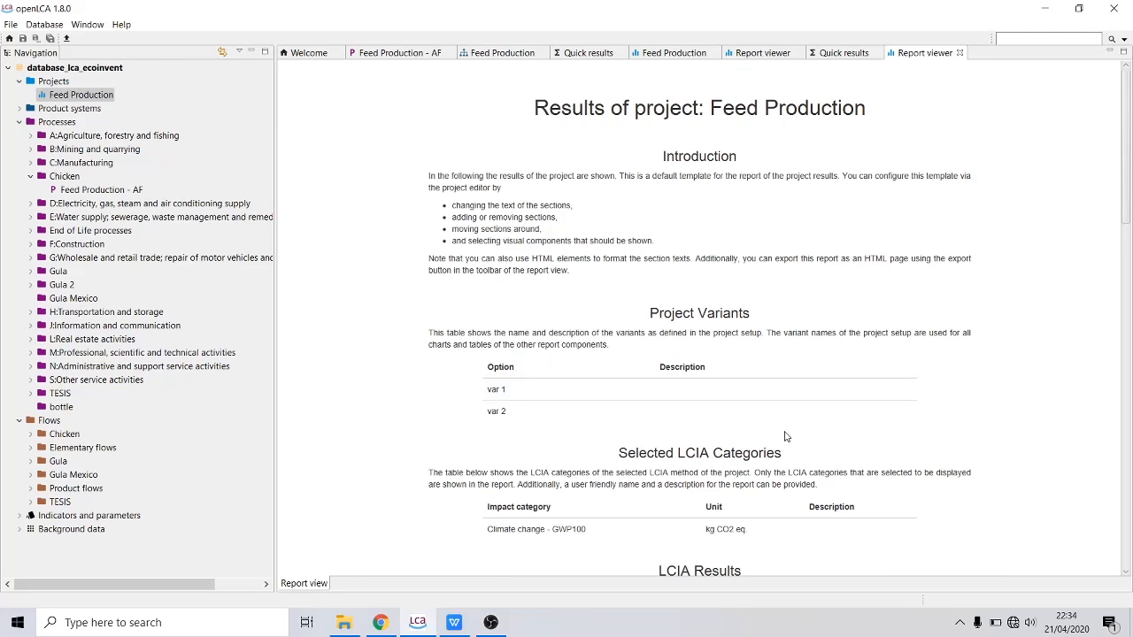
pyautogui.scroll(-5, 782, 432)
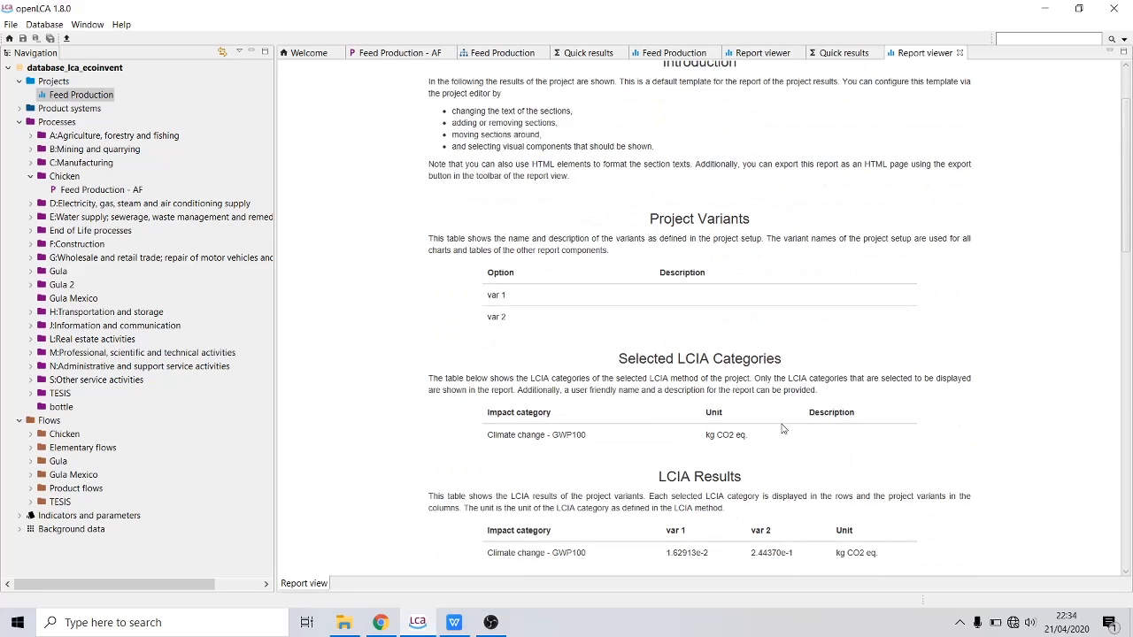
pyautogui.scroll(-5, 782, 426)
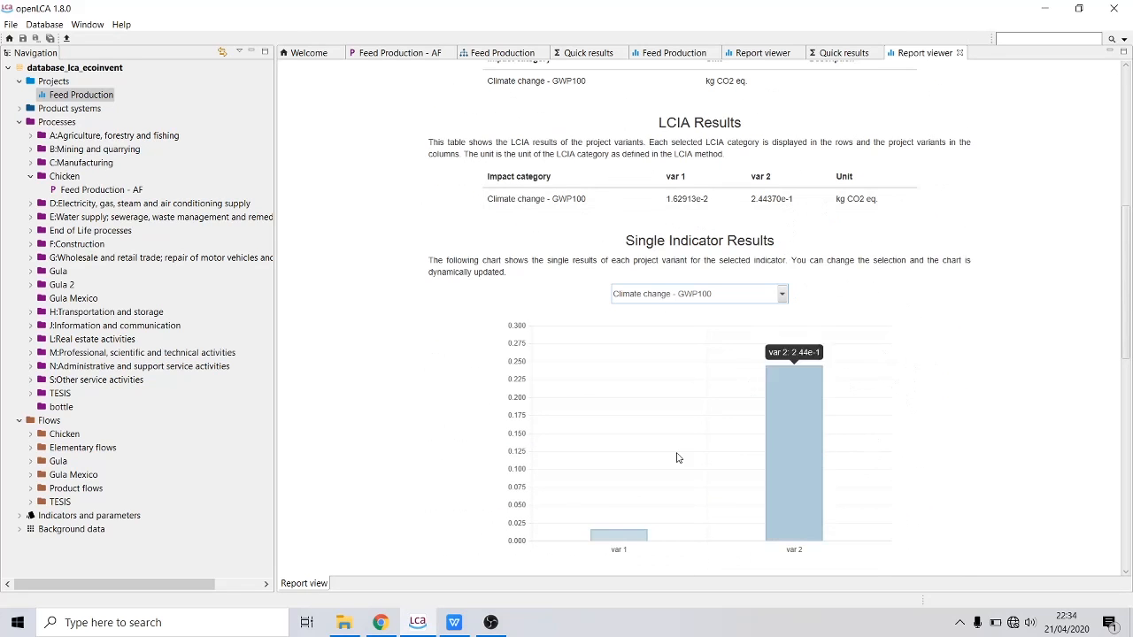
pyautogui.moveTo(597, 537)
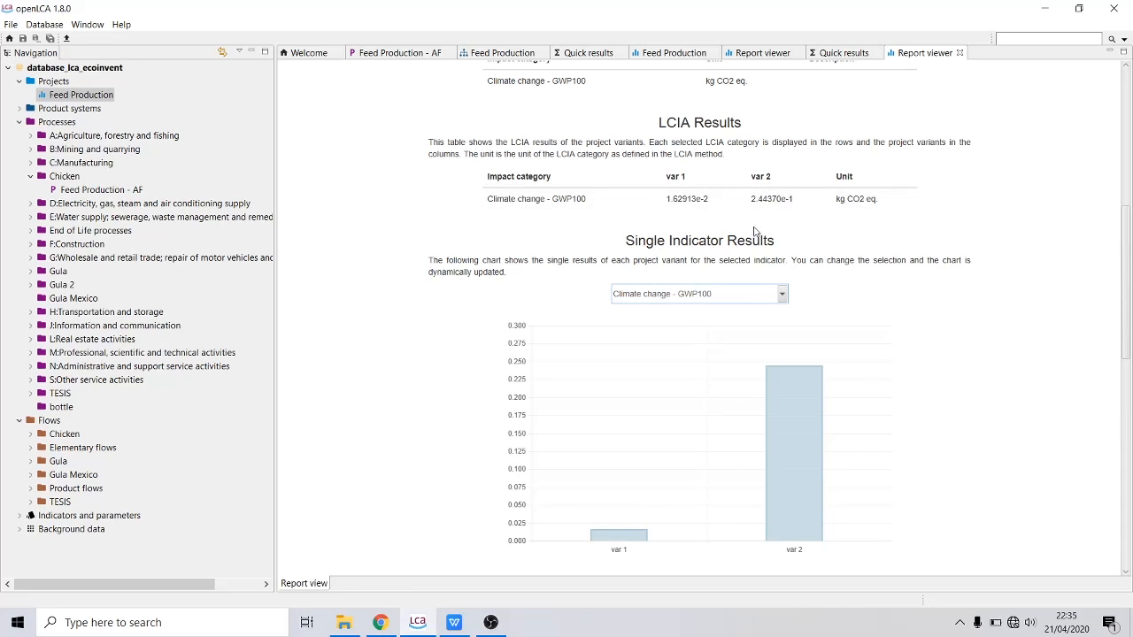
pyautogui.scroll(-3, 753, 229)
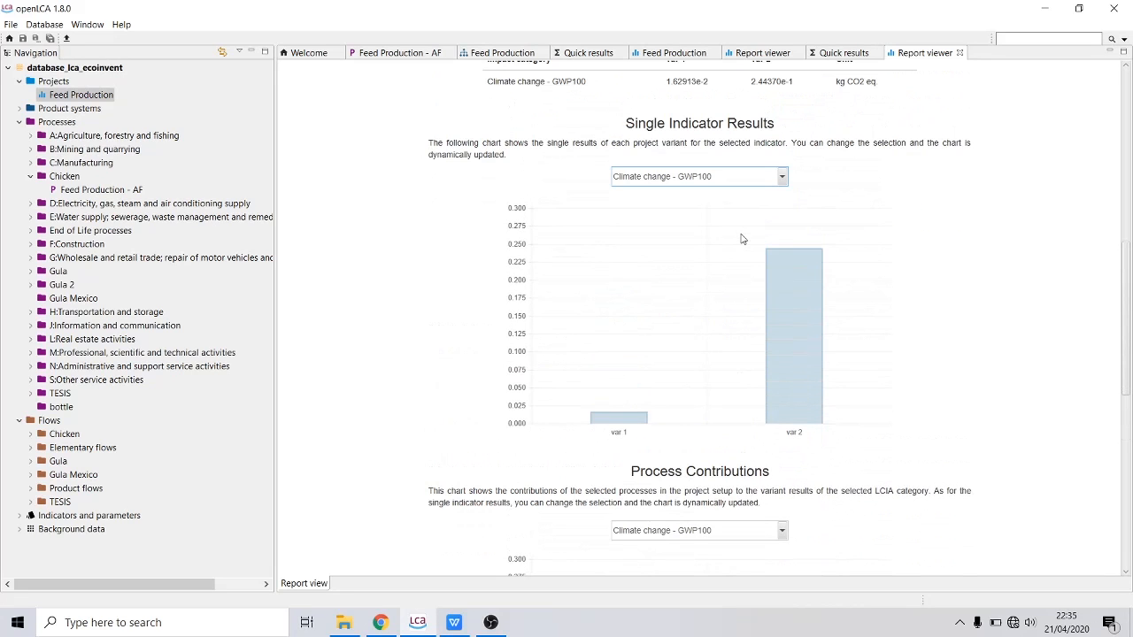
pyautogui.scroll(-9, 741, 239)
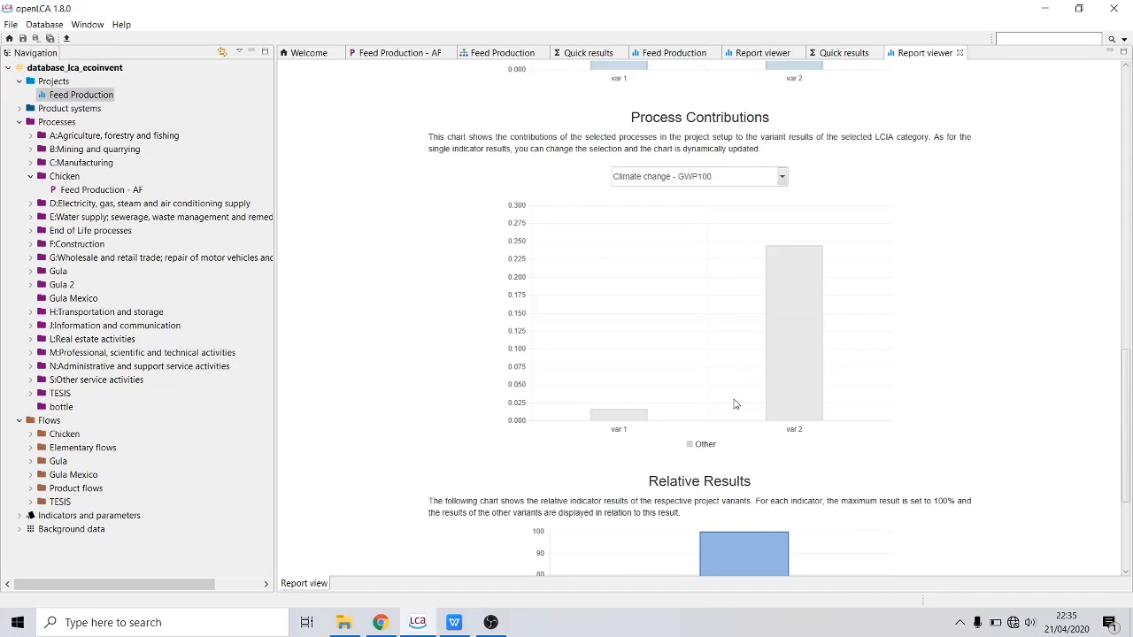
pyautogui.scroll(1, 734, 404)
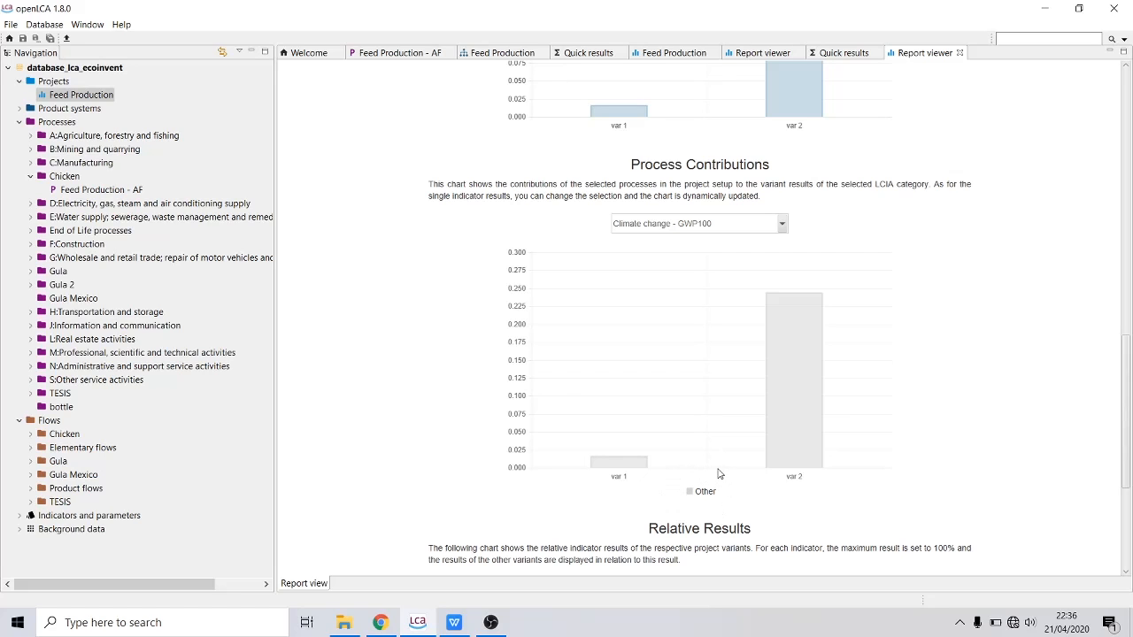
pyautogui.scroll(-3, 722, 443)
pyautogui.scroll(-2, 722, 443)
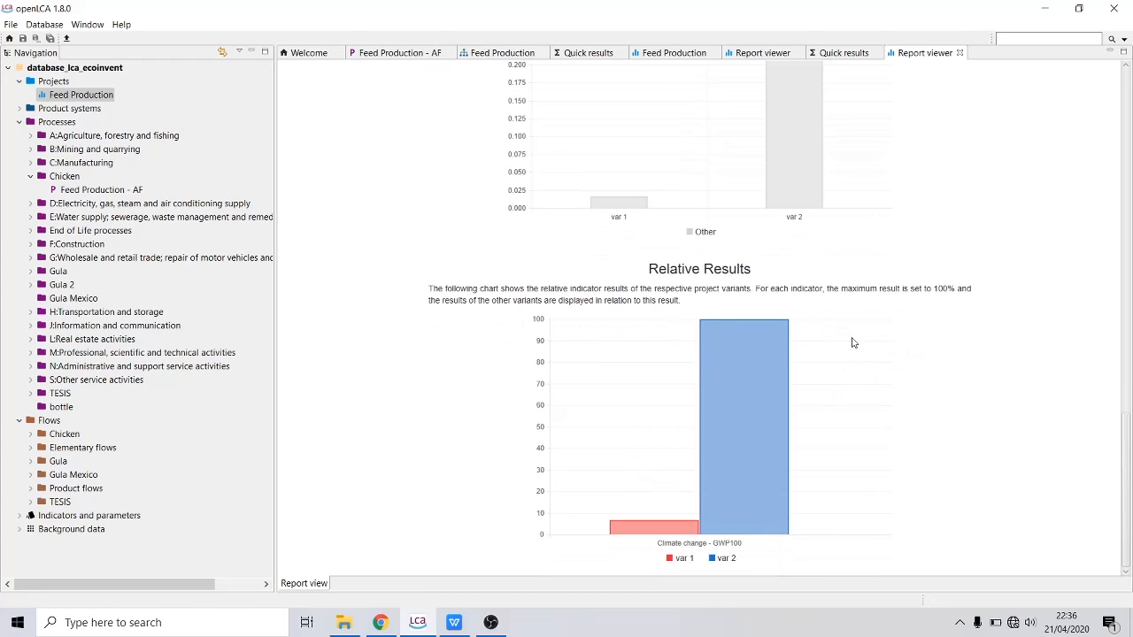
pyautogui.moveTo(756, 395)
pyautogui.moveTo(763, 353)
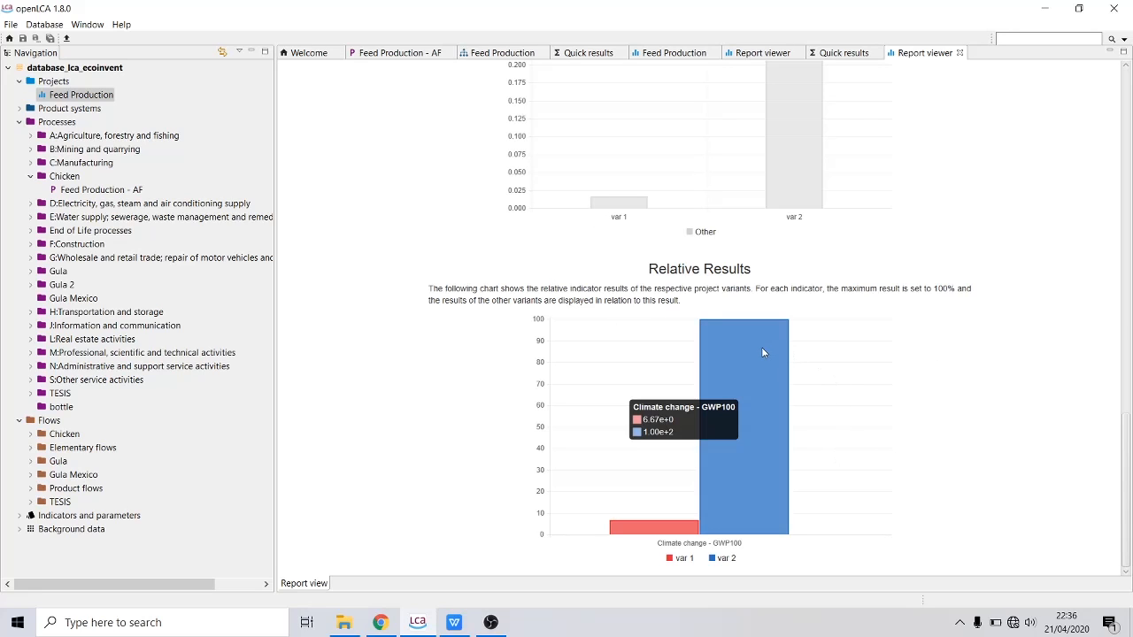